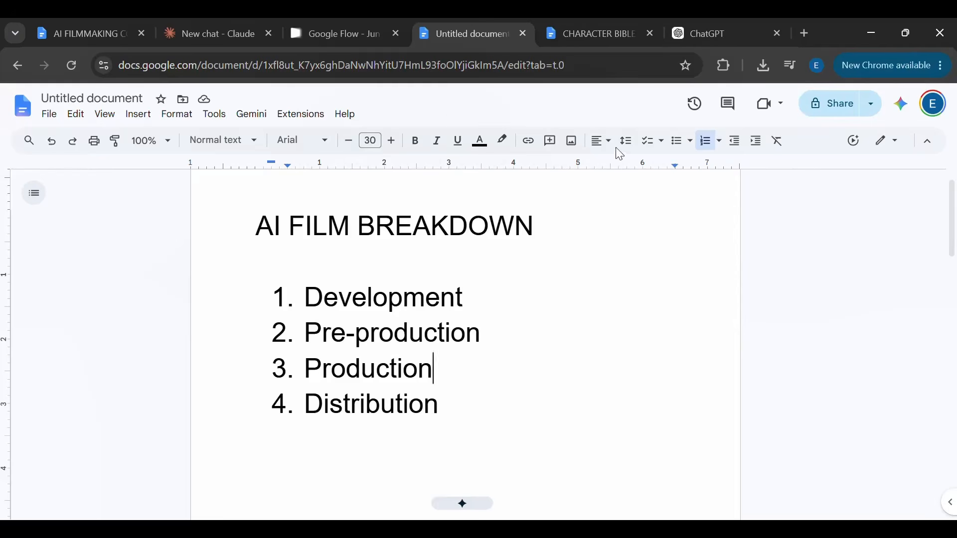
Step: Open the AI FILMMAKING COMPLETE PIPELINE document and review its intake questions and narrative style guide, returning to the title
click(82, 32)
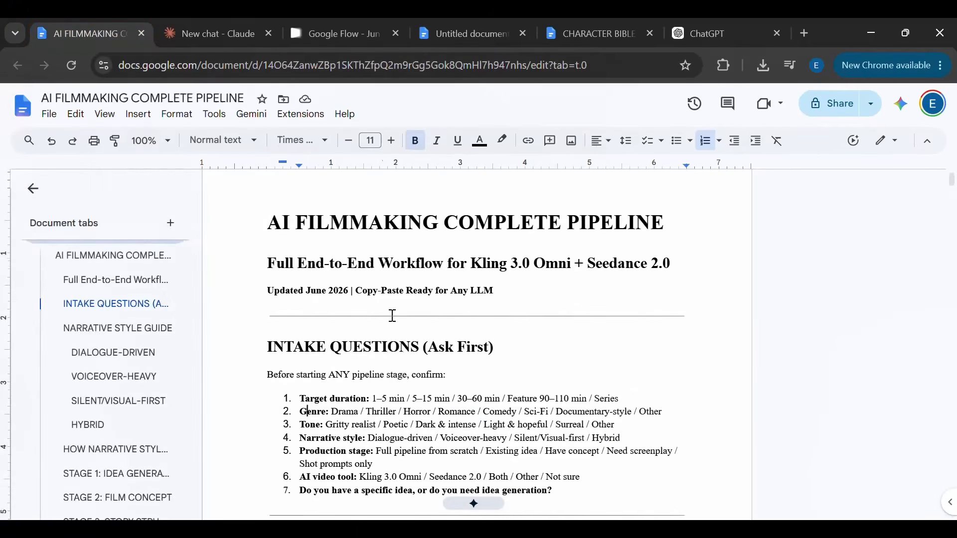
click(403, 345)
key(Down)
key(Down)
key(Down)
key(Down)
key(Down)
key(Up)
key(Up)
key(Down)
key(Down)
key(Down)
key(Down)
key(Down)
key(Down)
key(Down)
key(Down)
key(Down)
key(Down)
key(Down)
key(Down)
key(Down)
key(Down)
key(Down)
key(Down)
key(Down)
key(Down)
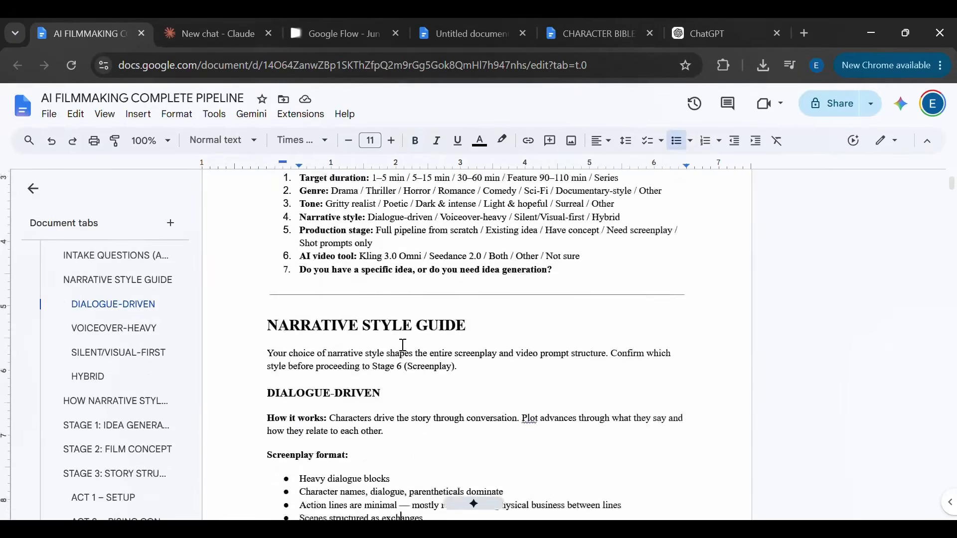
key(Down)
key(Down)
key(Down)
key(Up)
key(Up)
key(Up)
key(Up)
key(Up)
key(Up)
key(Up)
key(Up)
key(Up)
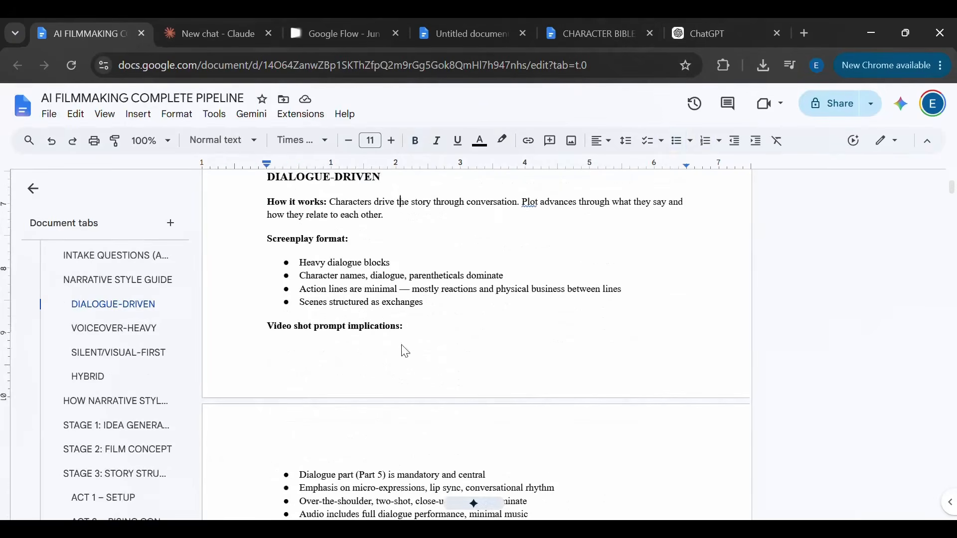
key(Up)
key(Up)
key(Up)
key(Up)
key(Up)
key(Up)
key(Up)
key(Up)
key(Up)
key(Up)
key(Up)
key(Up)
key(Up)
key(Up)
key(Up)
key(Up)
key(Up)
key(Up)
key(Up)
key(Up)
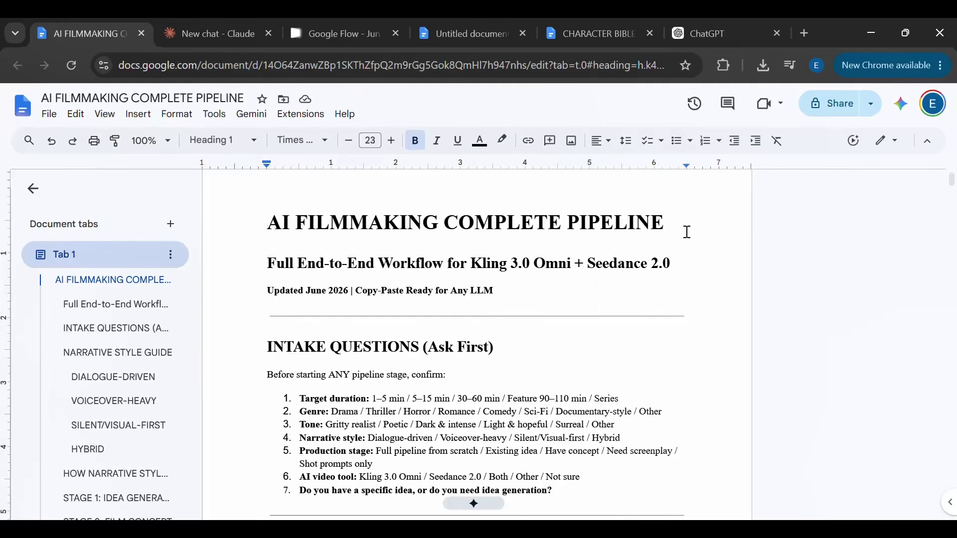
Step: Switch to ChatGPT and attach the AI_FILMMAKING_COMPLETE_PIPELINE file from the Downloads folder to a new message
click(725, 32)
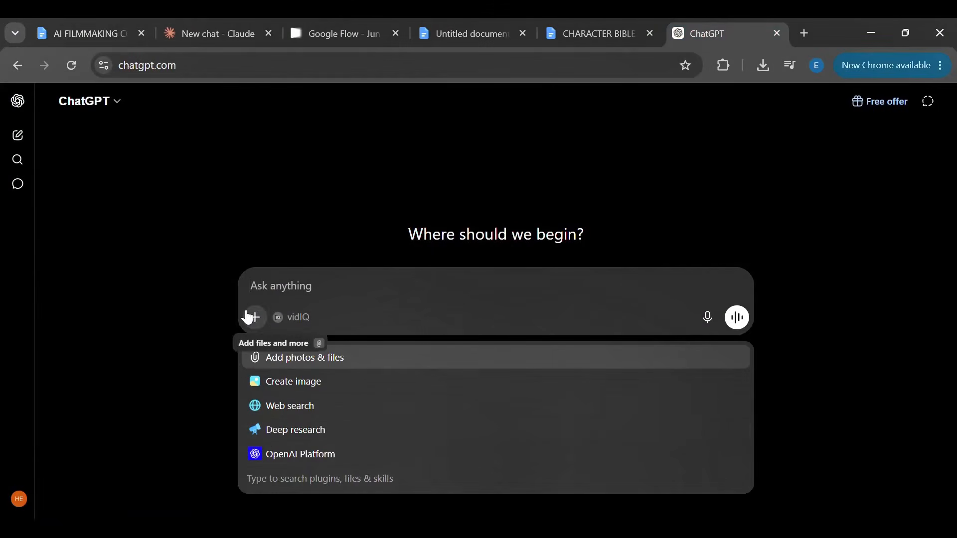
click(248, 317)
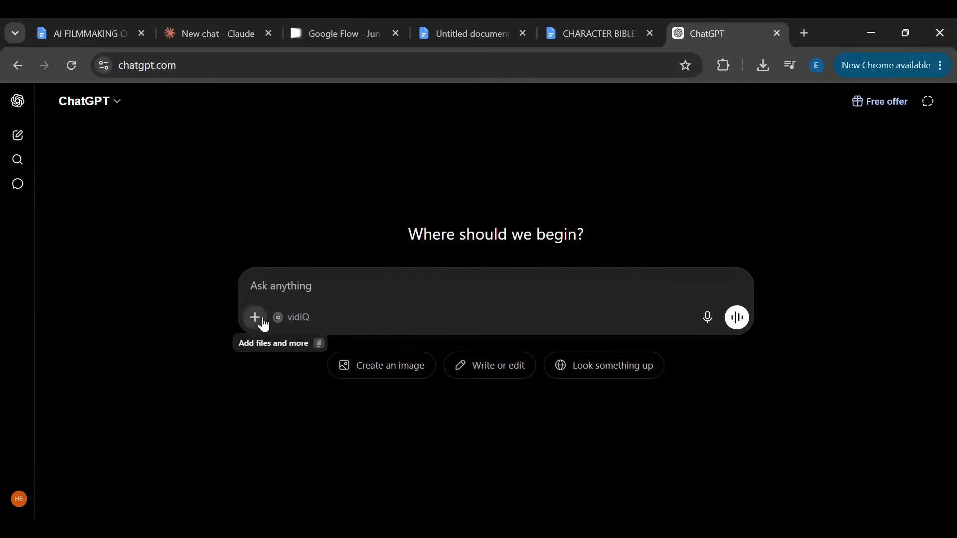
click(264, 324)
click(307, 362)
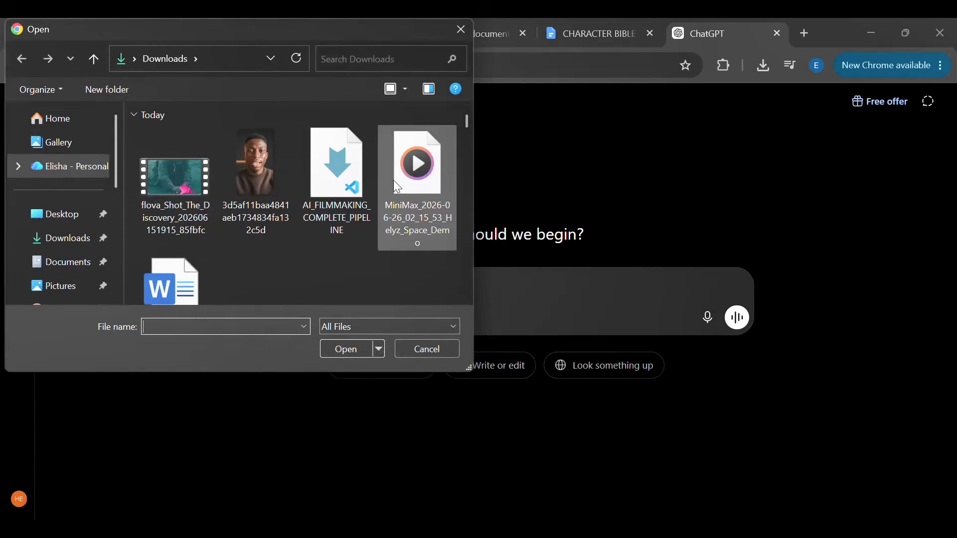
double_click(347, 201)
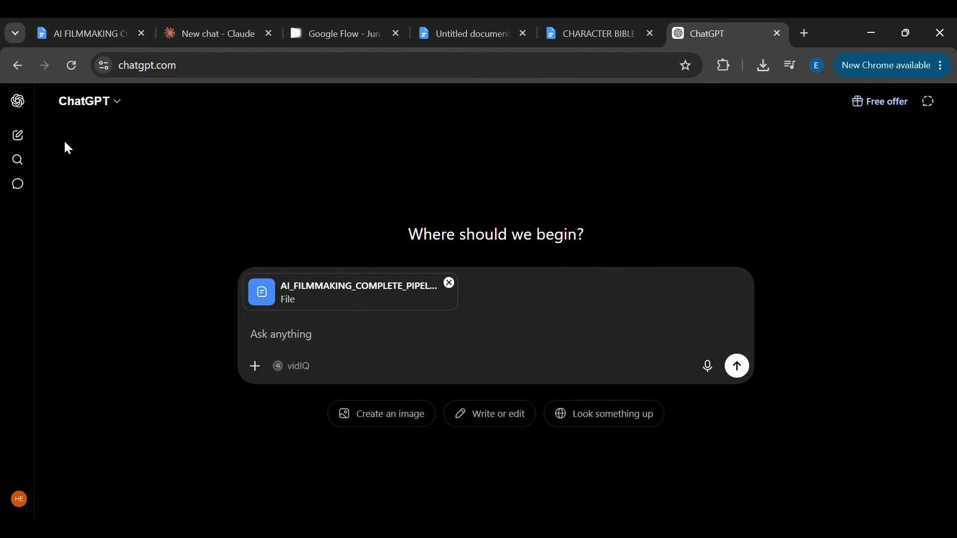
Step: Return to the AI FILMMAKING COMPLETE PIPELINE document and read from the intake questions through the dialogue-driven section
click(55, 30)
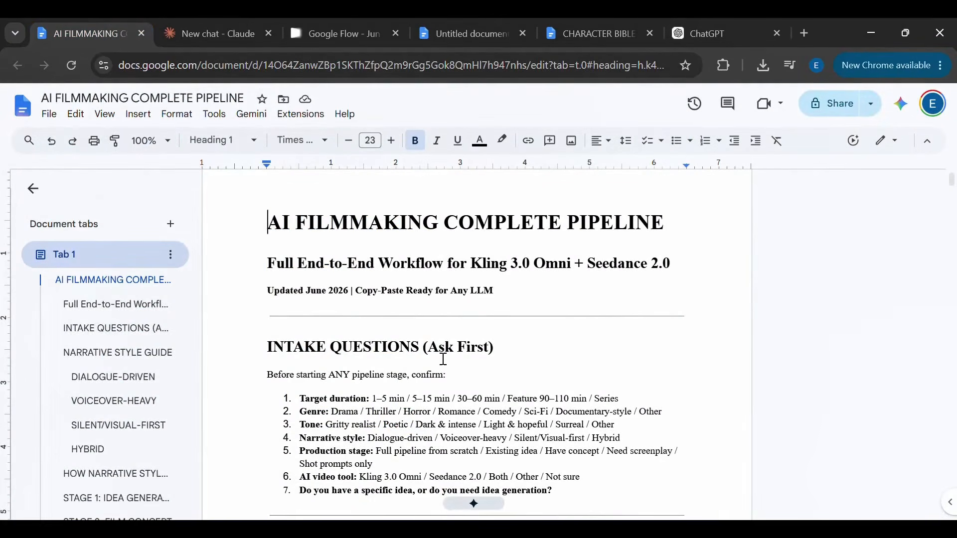
click(443, 359)
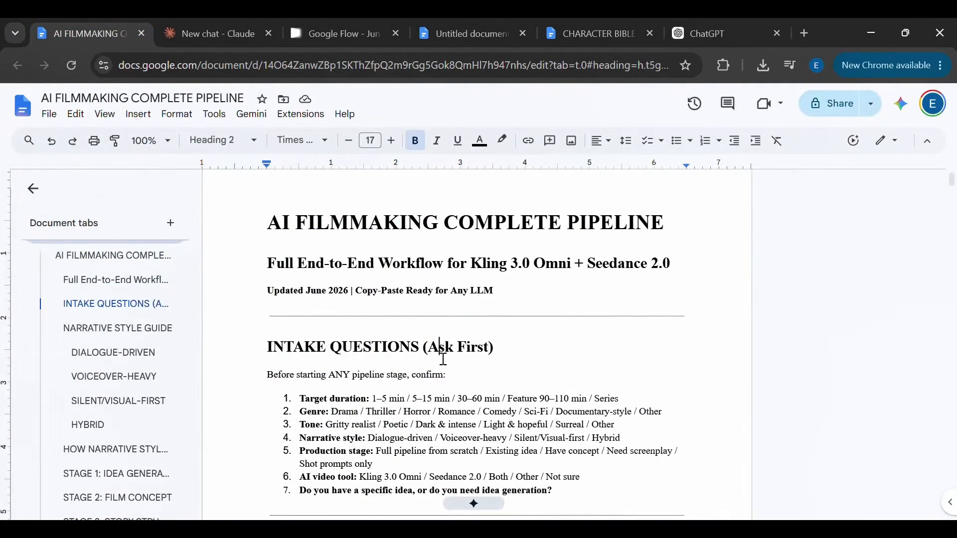
key(Down)
key(Down)
key(Down)
key(Down)
key(Down)
key(Down)
key(Down)
key(Down)
key(Down)
key(Down)
key(Down)
key(Down)
key(Down)
key(Down)
key(Down)
key(Down)
key(Down)
key(Down)
key(Down)
key(Down)
key(Down)
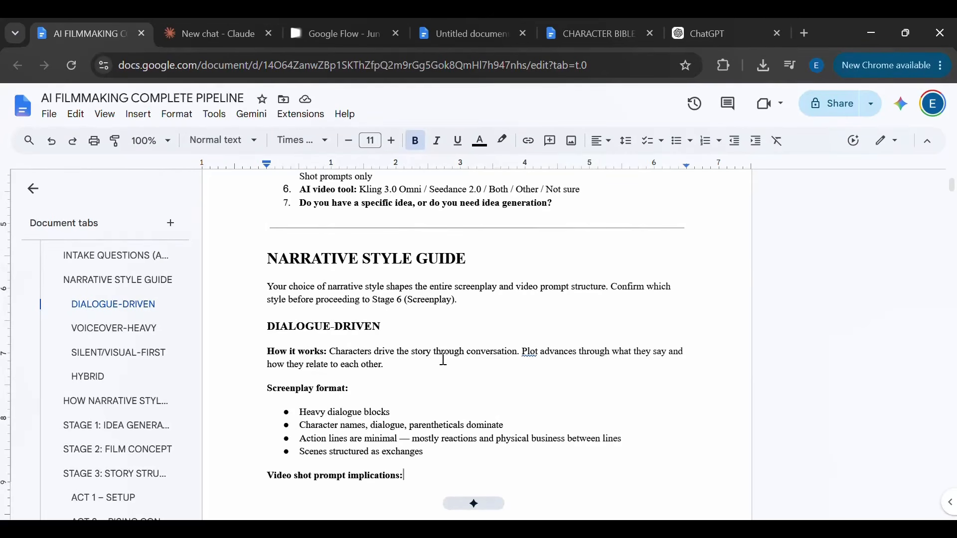
key(Up)
key(Up)
key(Up)
key(Up)
key(Up)
key(Up)
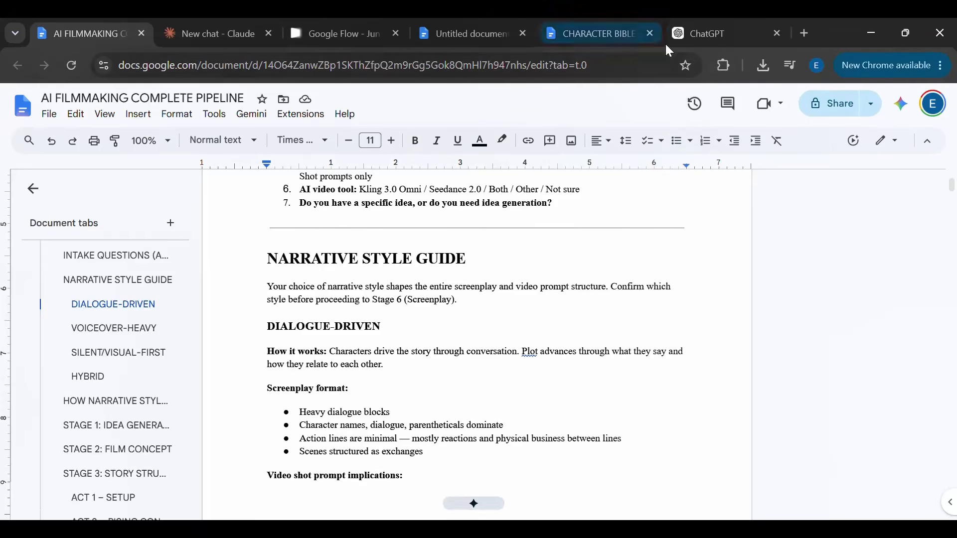
click(692, 34)
click(441, 339)
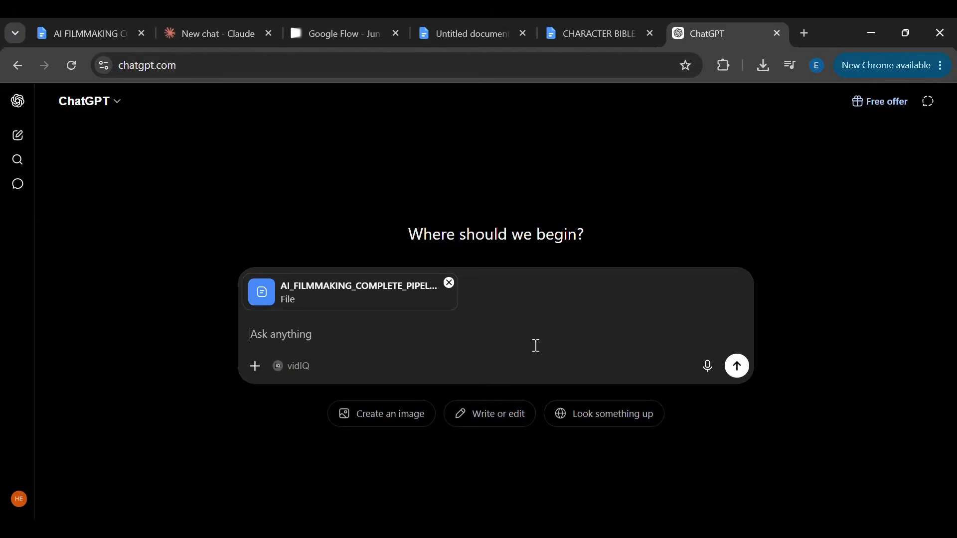
Step: Switch to Claude, check the file requirements for uploading a custom skill, and close the upload dialog
click(209, 34)
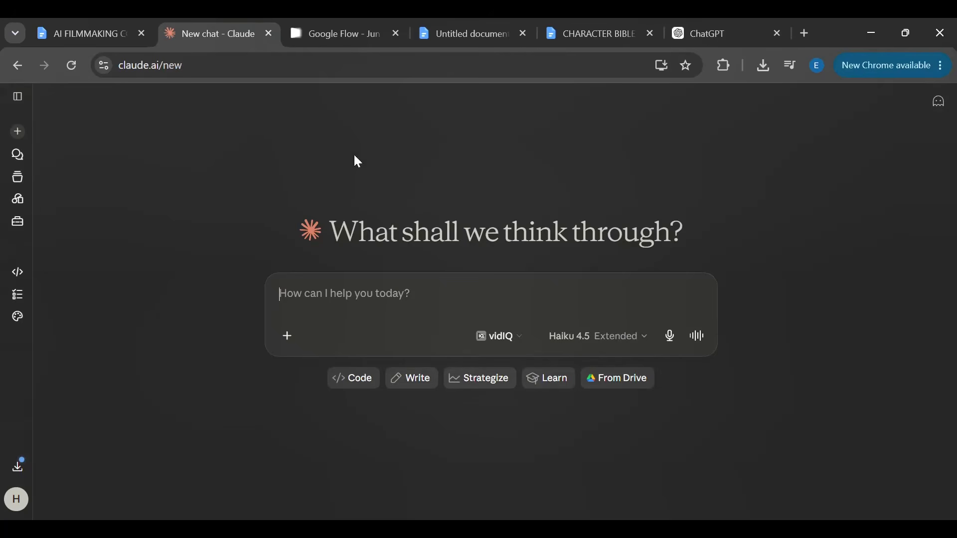
click(18, 230)
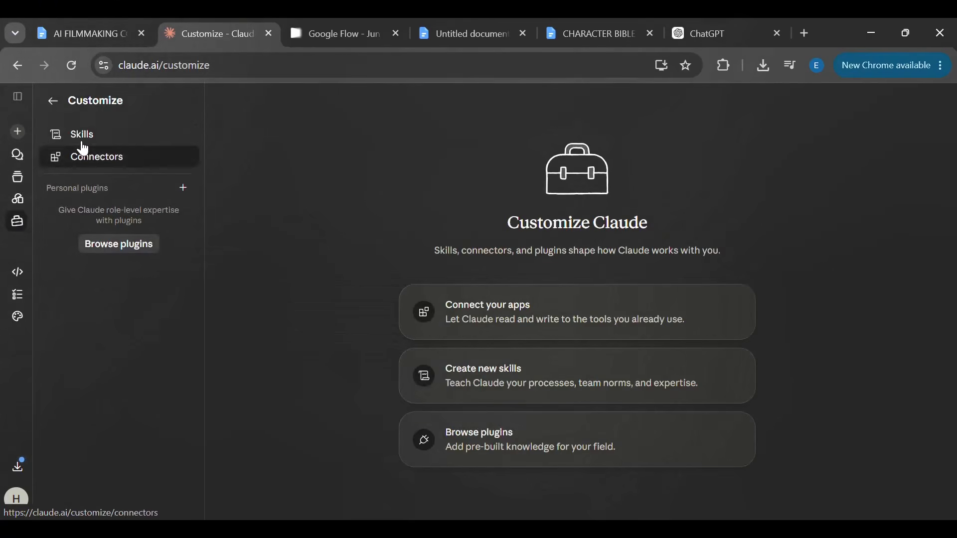
click(82, 146)
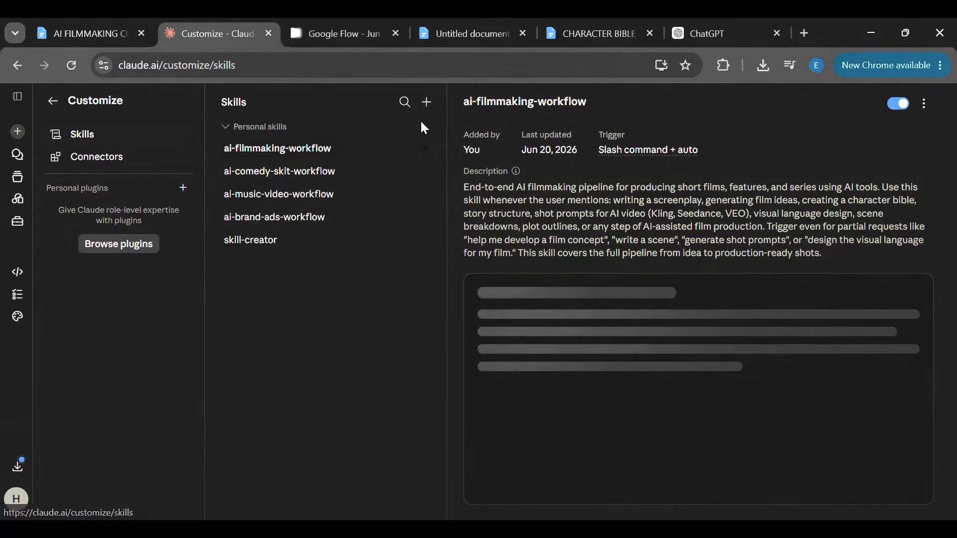
click(427, 103)
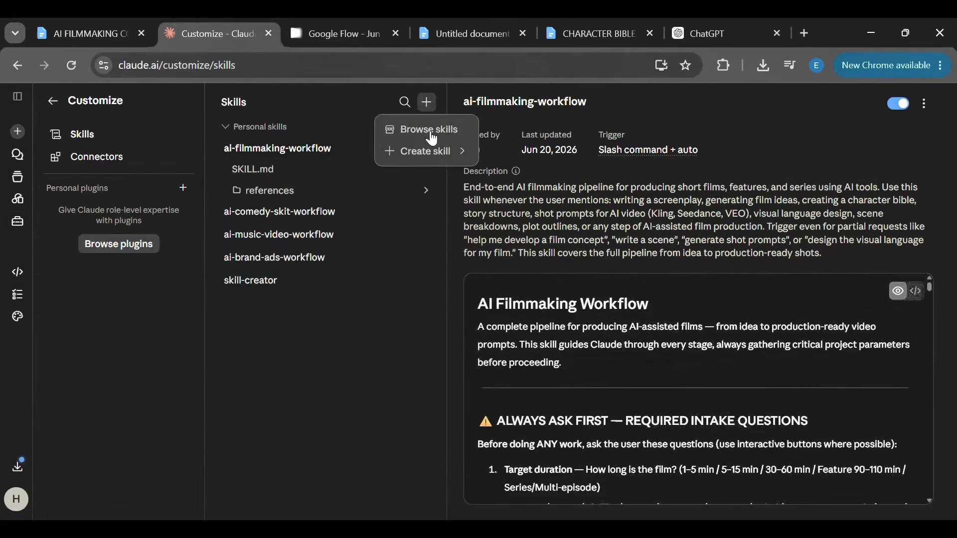
mouse_move(433, 161)
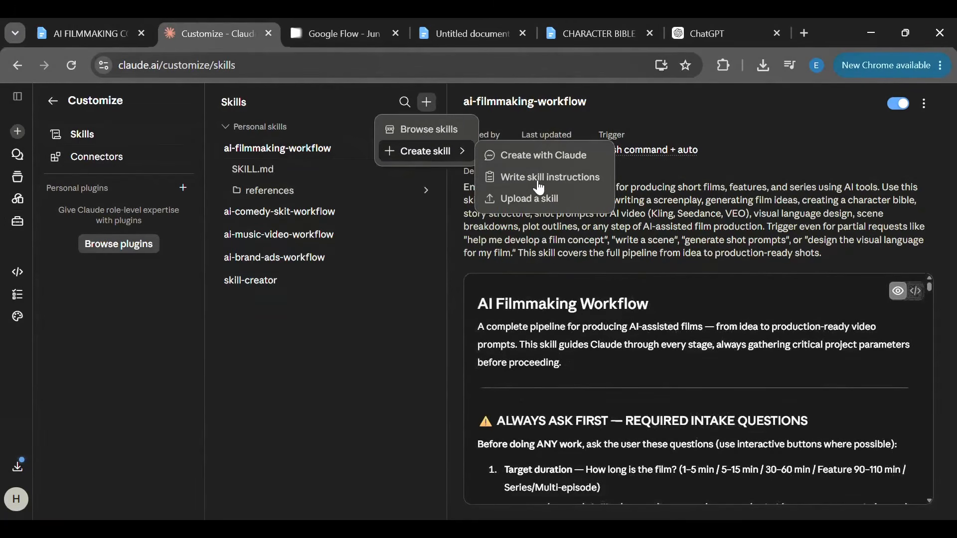
click(548, 200)
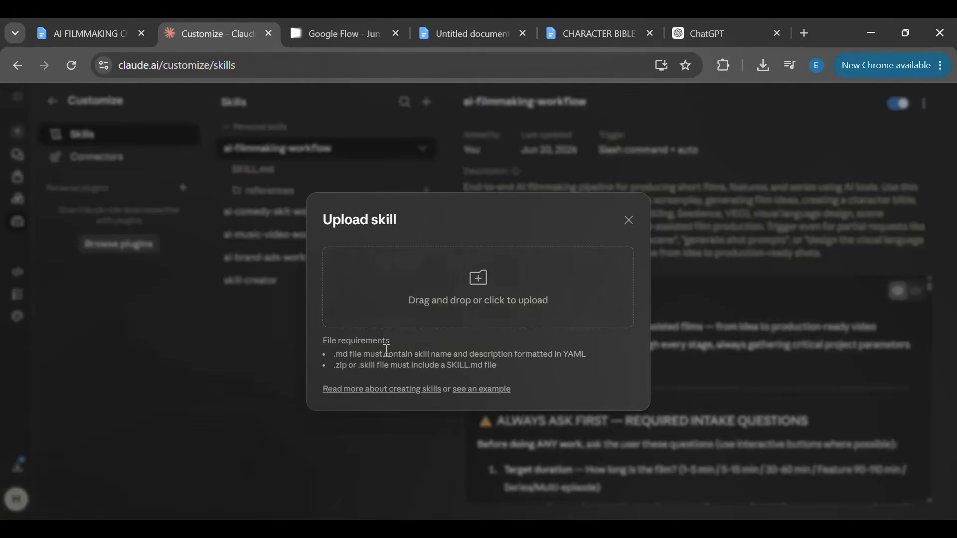
click(629, 221)
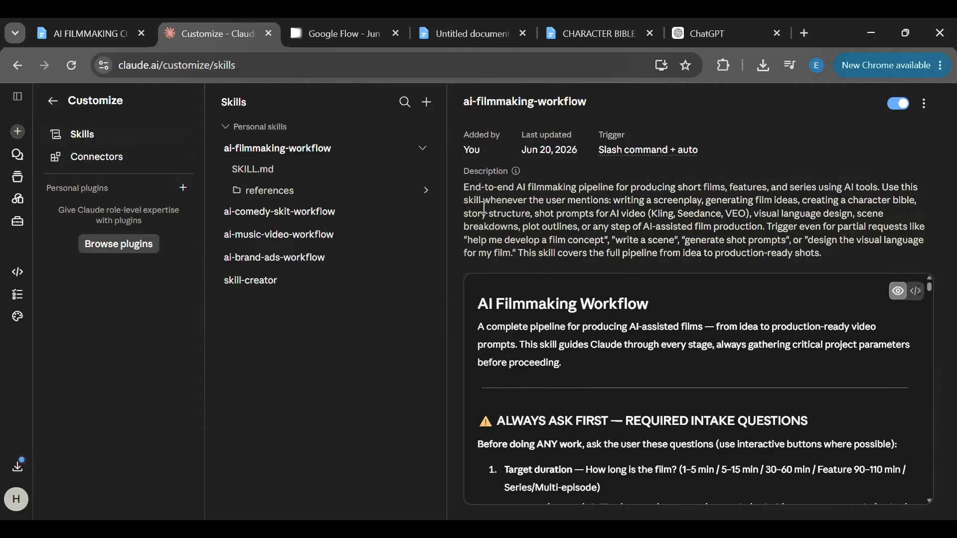
Step: Start a new Claude chat and enter the prompt "i want create an AI film"
click(17, 132)
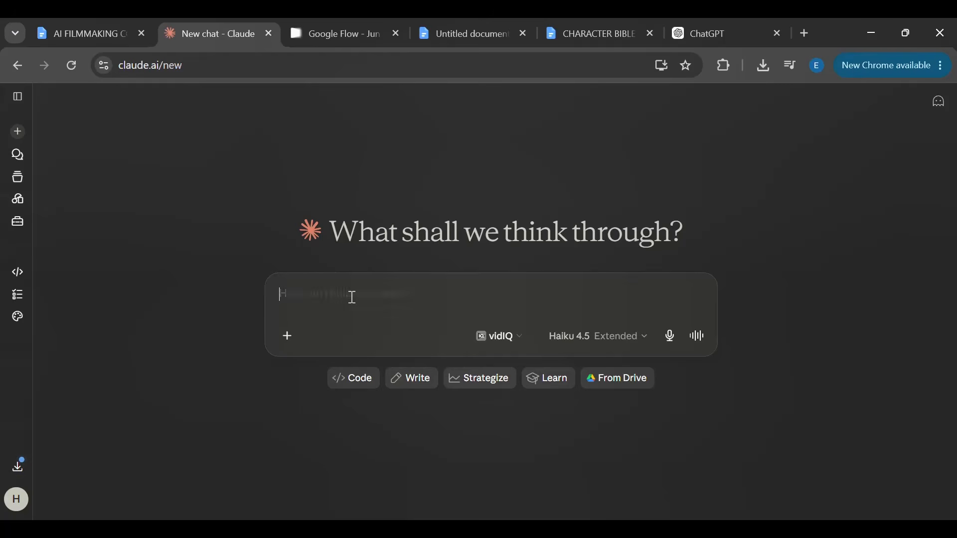
text(i w)
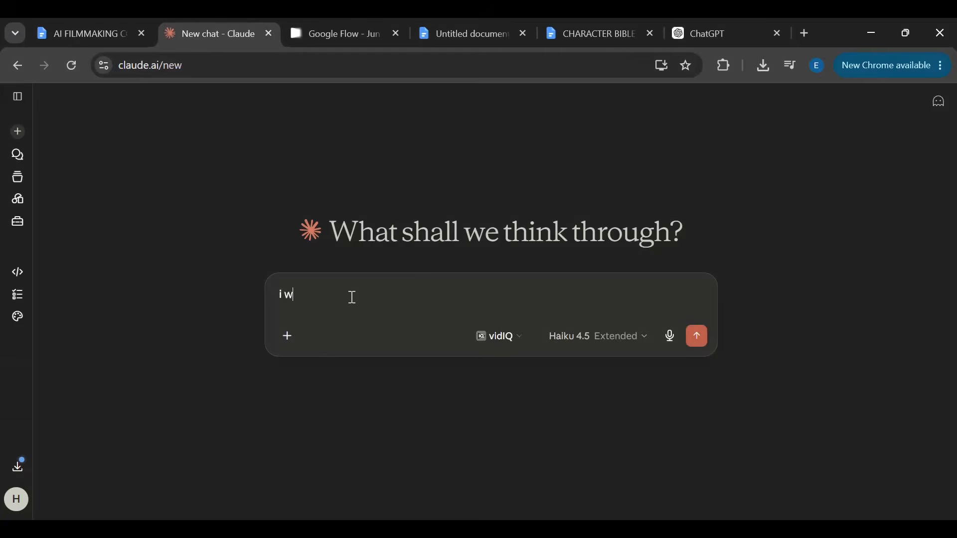
text(ant crea)
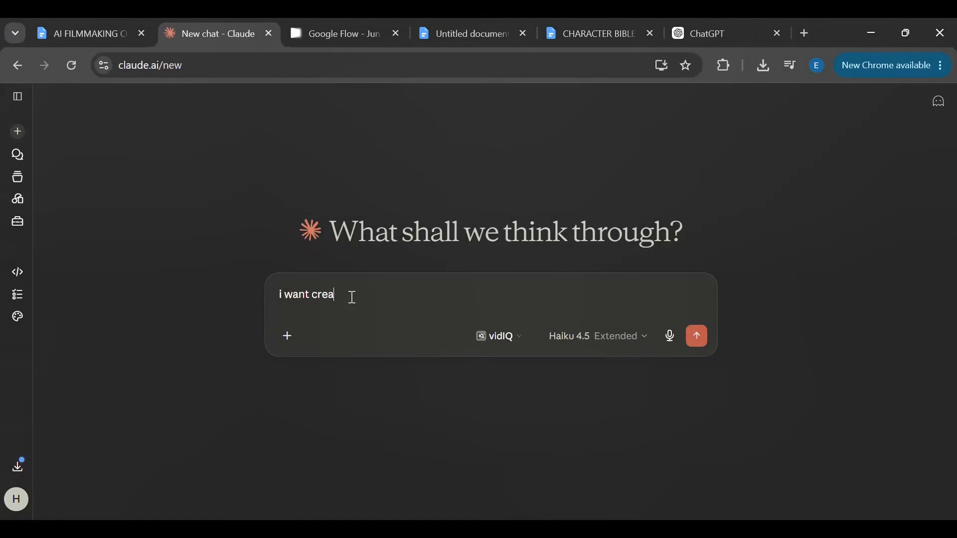
text(te an AI film)
Step: Review the available Claude models and the Extended reasoning option for this chat
click(612, 344)
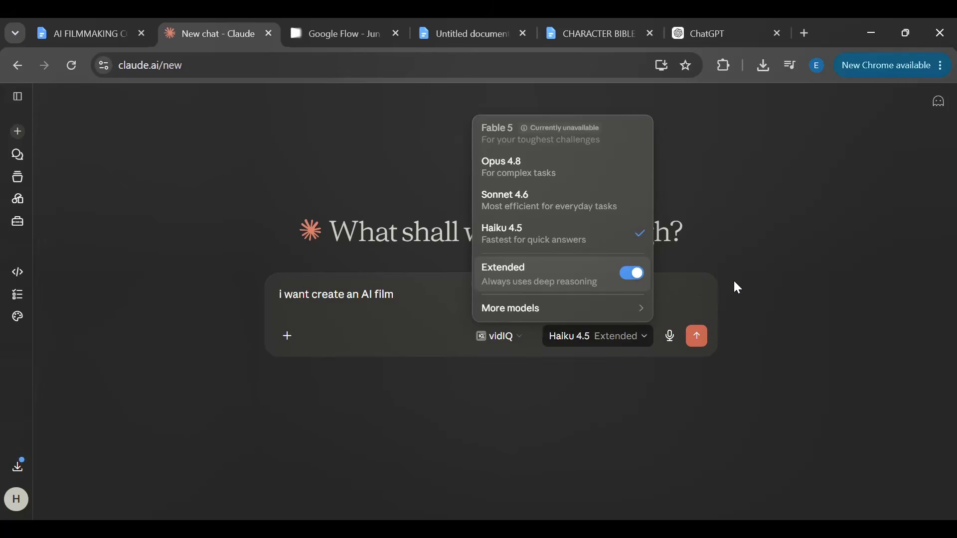
click(637, 287)
click(638, 287)
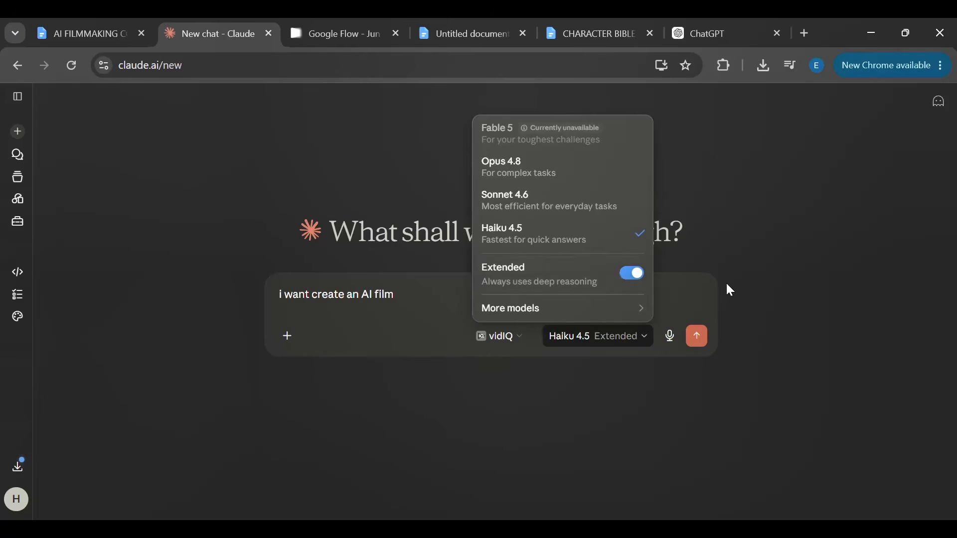
click(451, 281)
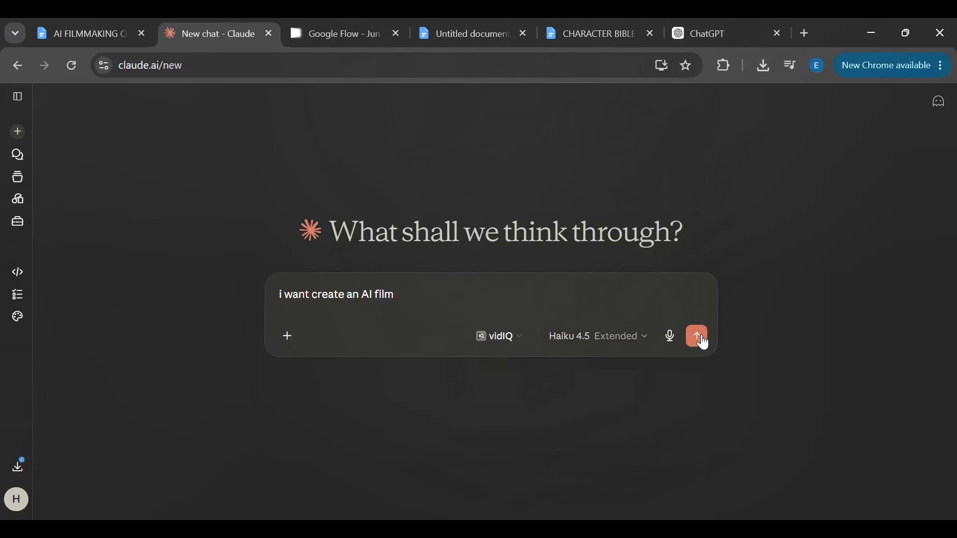
Step: Send the prompt and answer the intake questions with 5–15 minutes, Drama, "Not sure—help me explore" and Veo 3.1
click(698, 336)
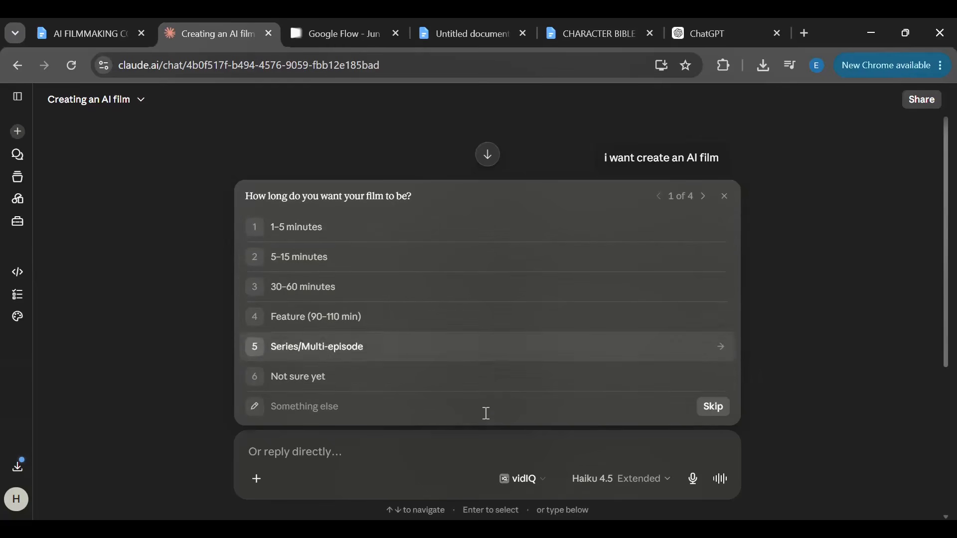
click(312, 264)
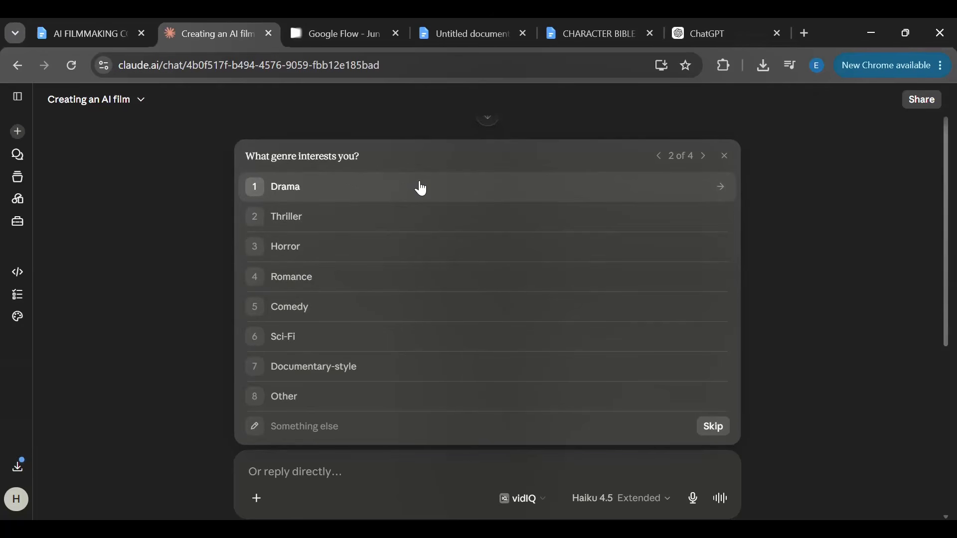
click(338, 196)
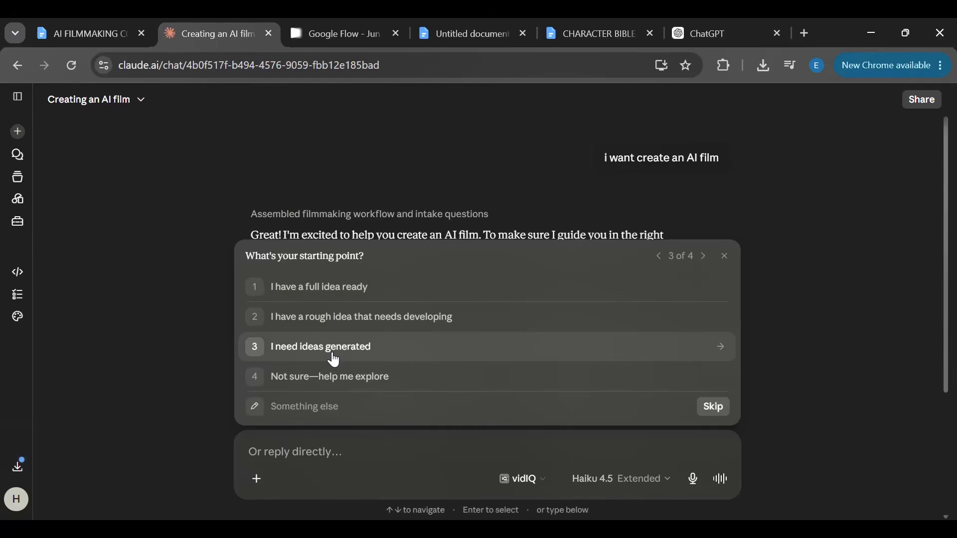
click(395, 389)
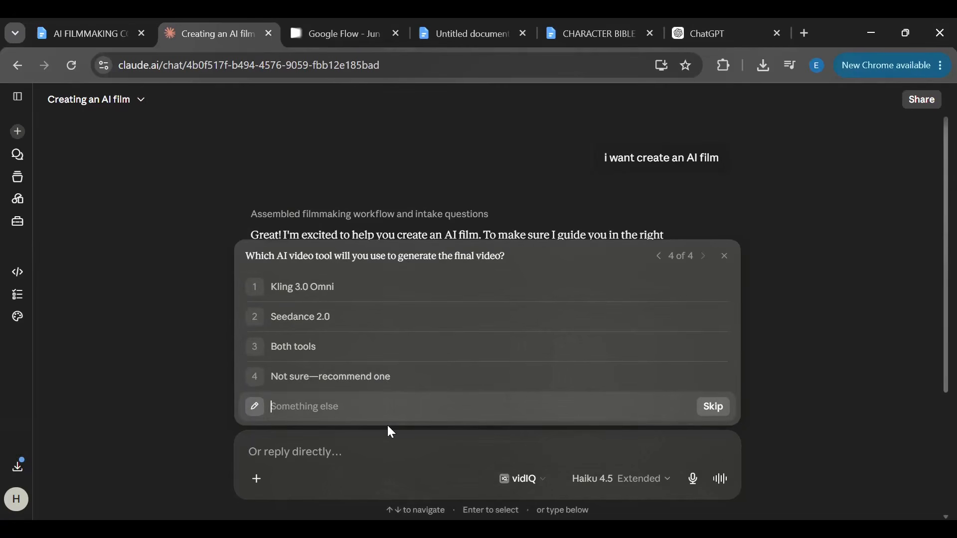
text(Veo 3)
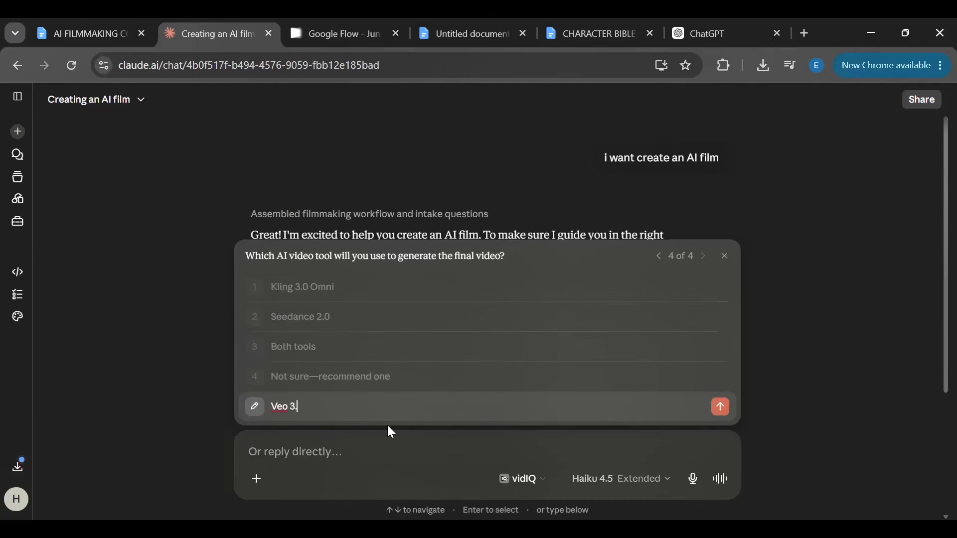
text(.1)
click(720, 408)
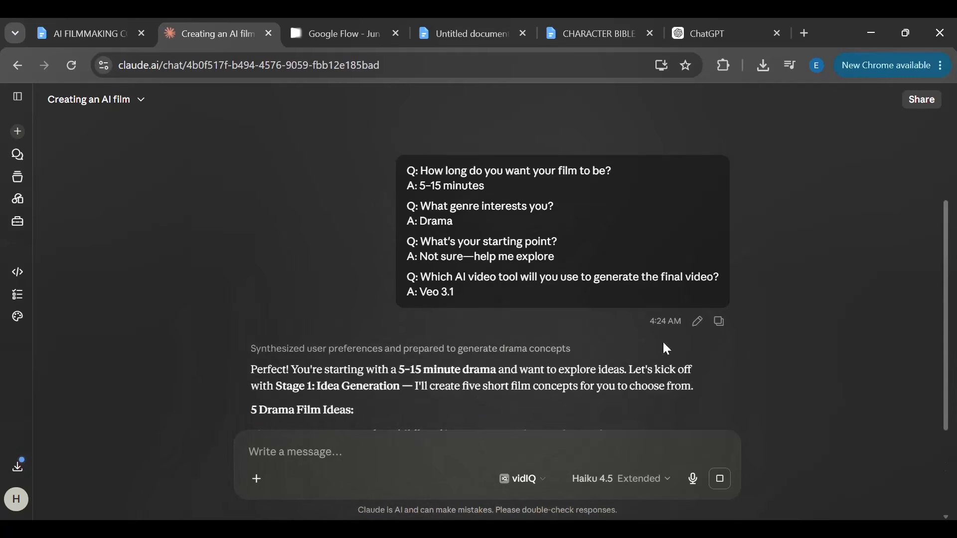
Step: Read through the generated drama film ideas and the closing question about which one to develop
drag(949, 320, 954, 421)
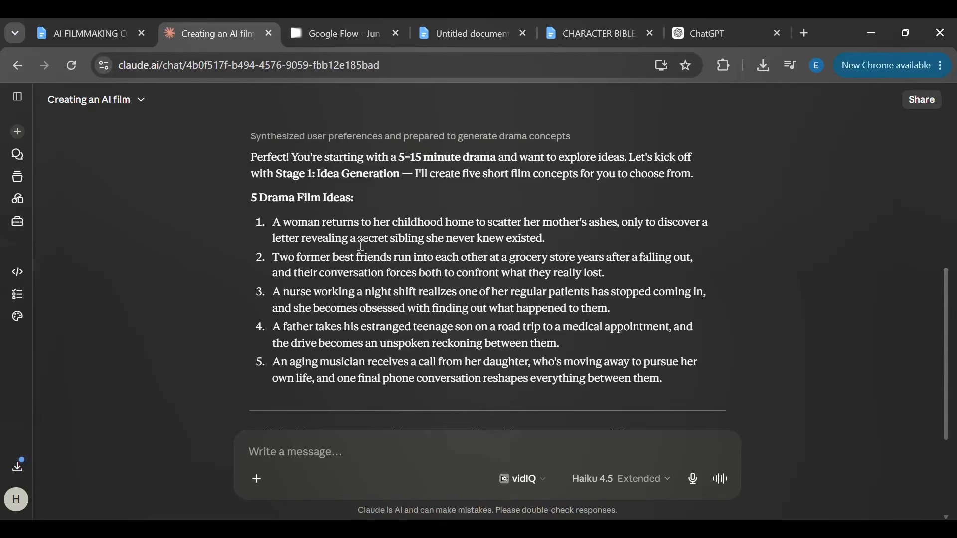
scroll(360, 245, down, 2)
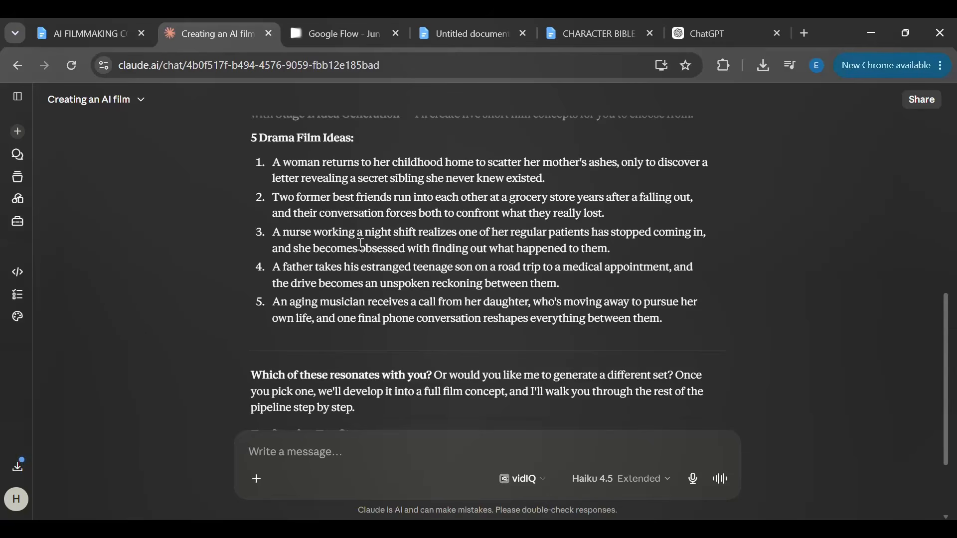
scroll(361, 245, down, 1)
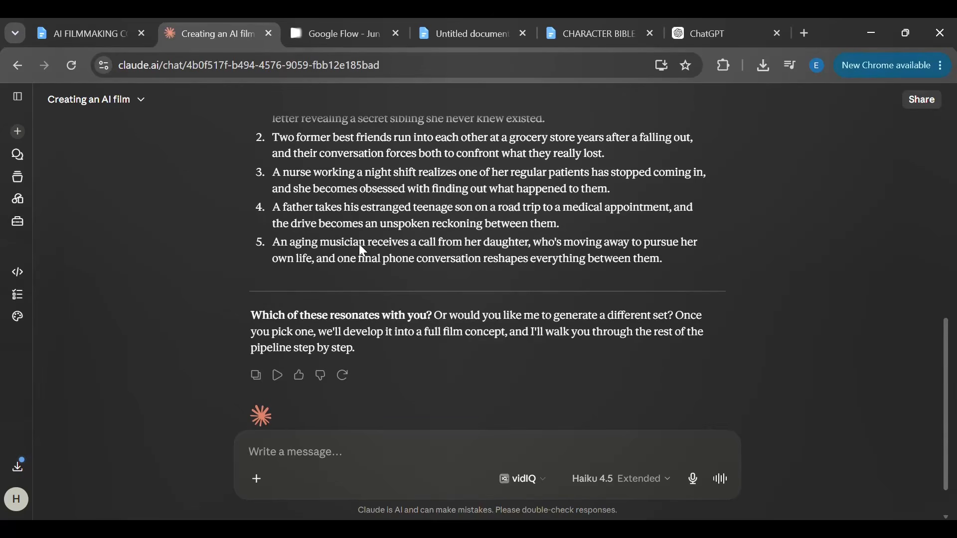
Step: Reply to the list of drama ideas with "I am going with the first idea"
scroll(359, 244, up, 3)
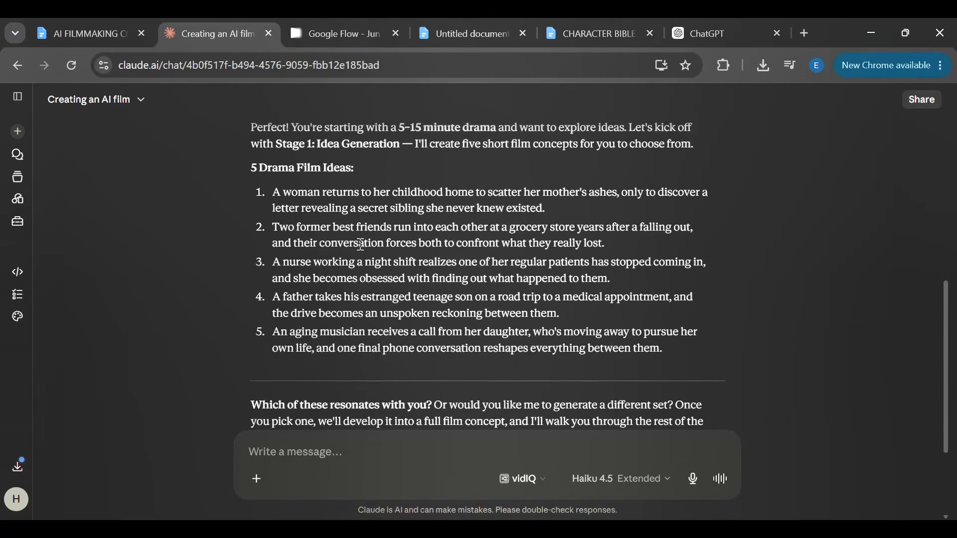
click(298, 455)
text(I am w)
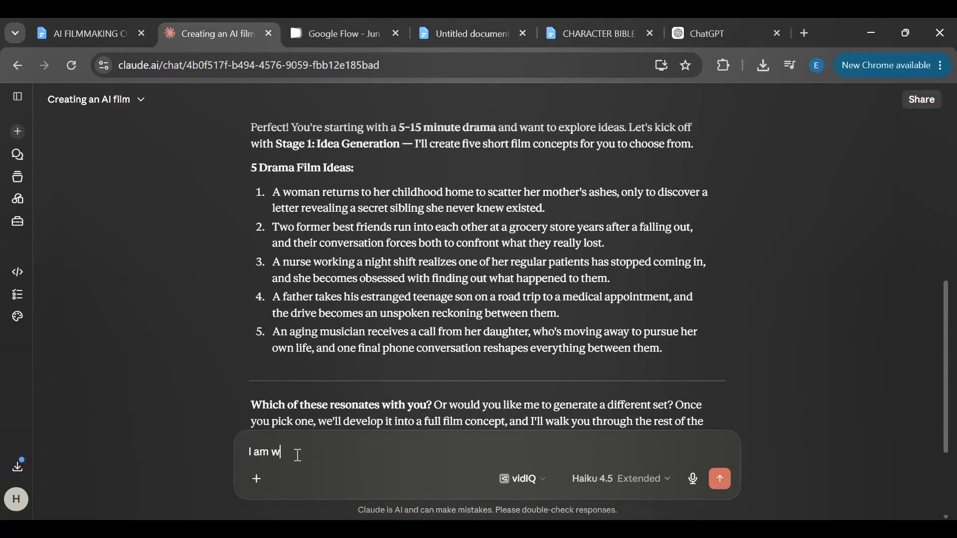
key(BackSpace)
text(going with the first idea)
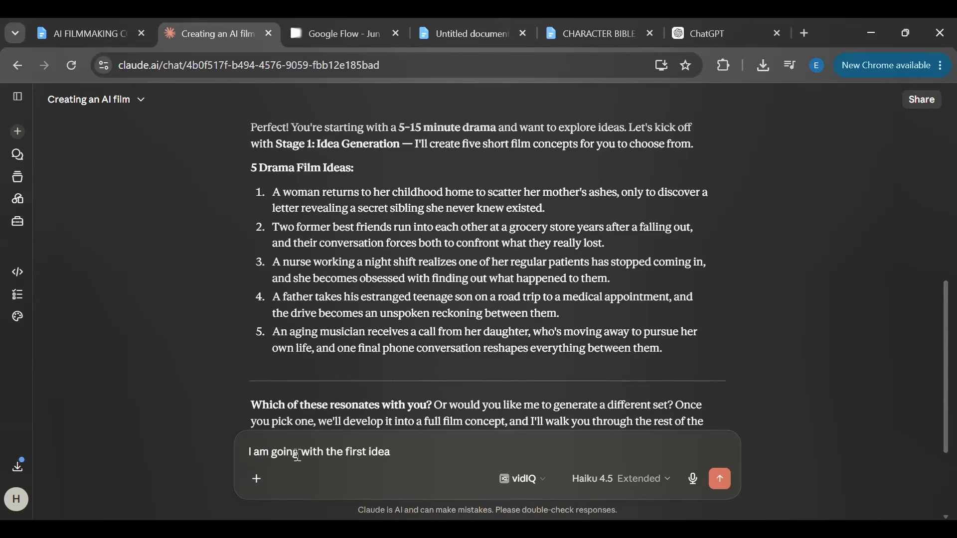
key(Return)
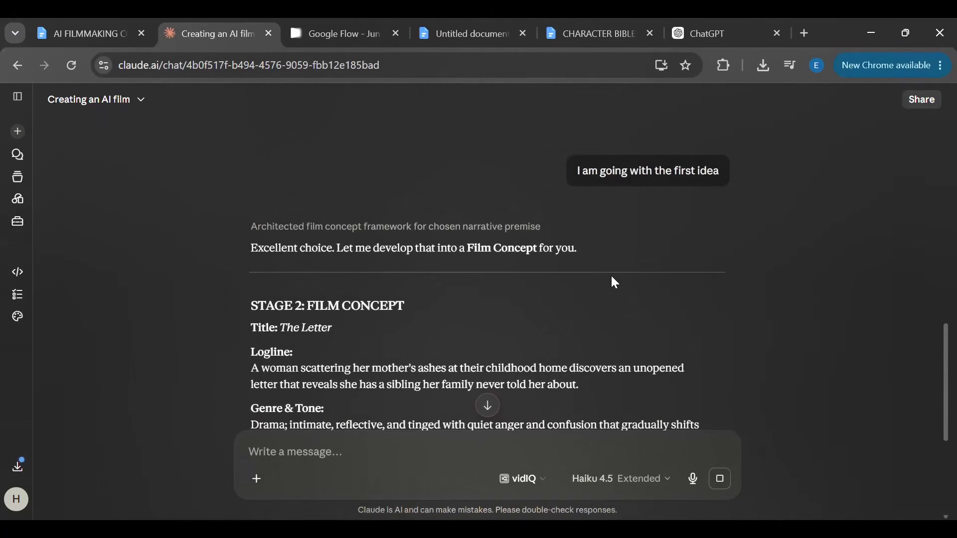
Step: Read through the Stage 2 film concept for The Letter, from the logline to the closing question about adjustments
scroll(613, 279, down, 3)
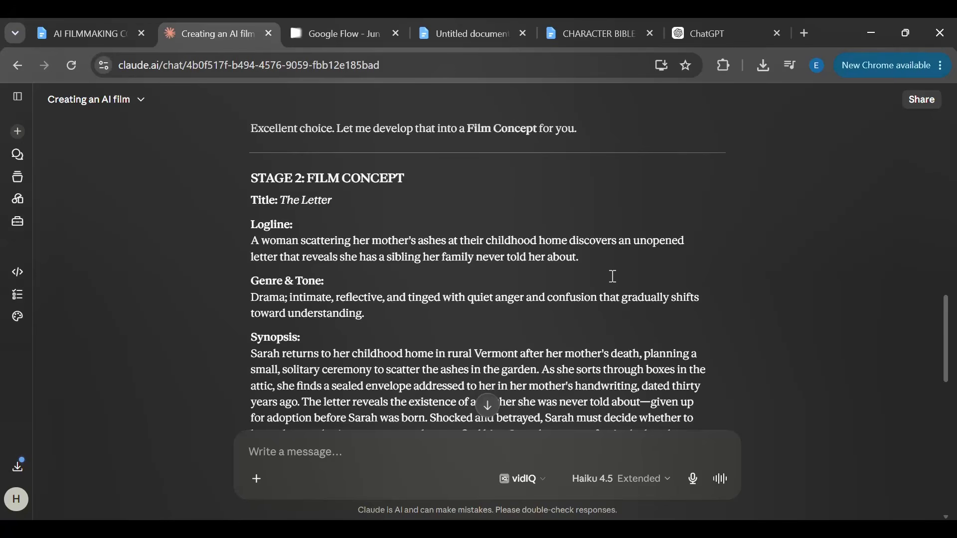
scroll(613, 280, up, 3)
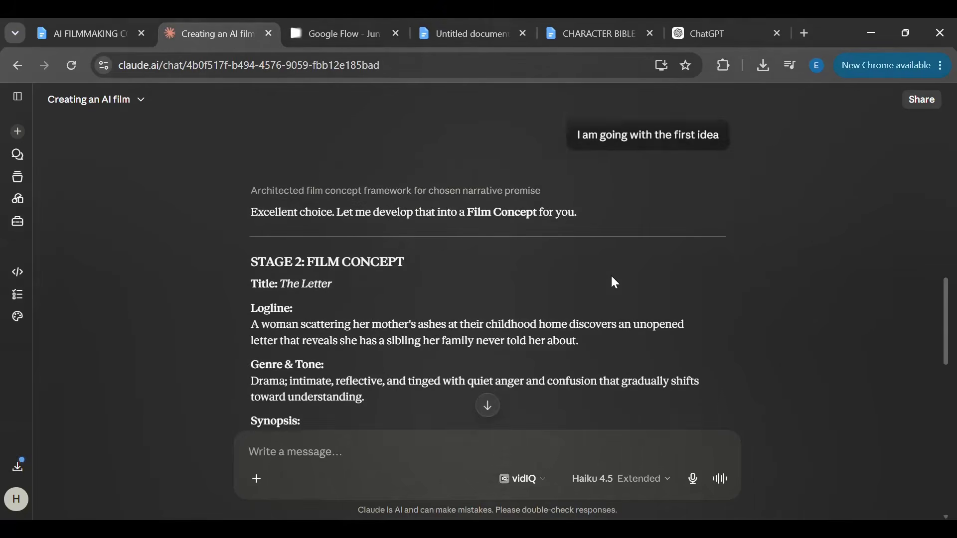
scroll(613, 280, down, 2)
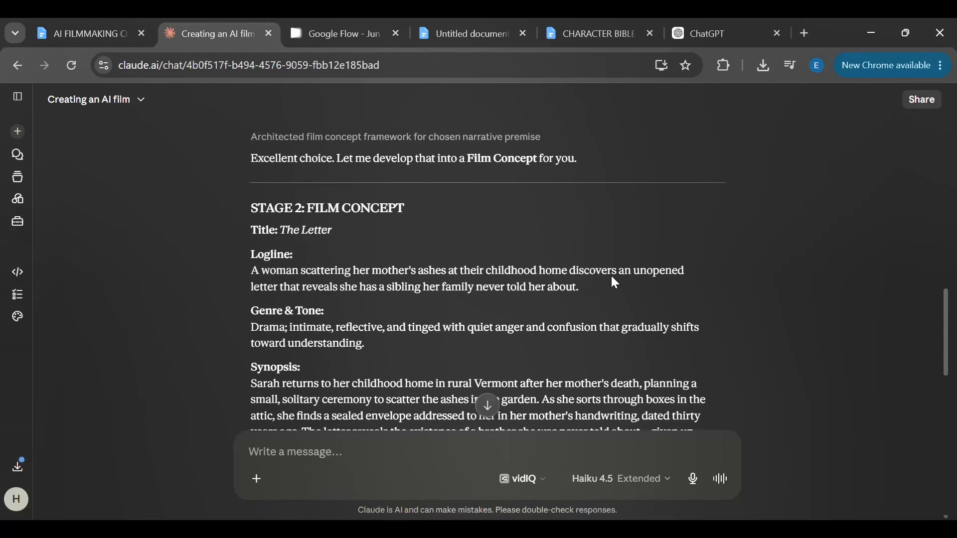
scroll(615, 282, down, 2)
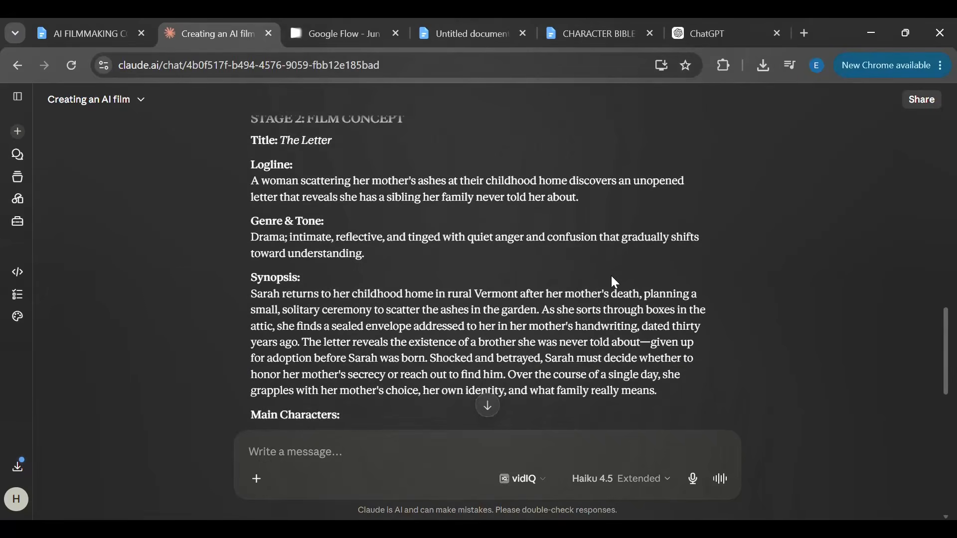
scroll(615, 282, up, 1)
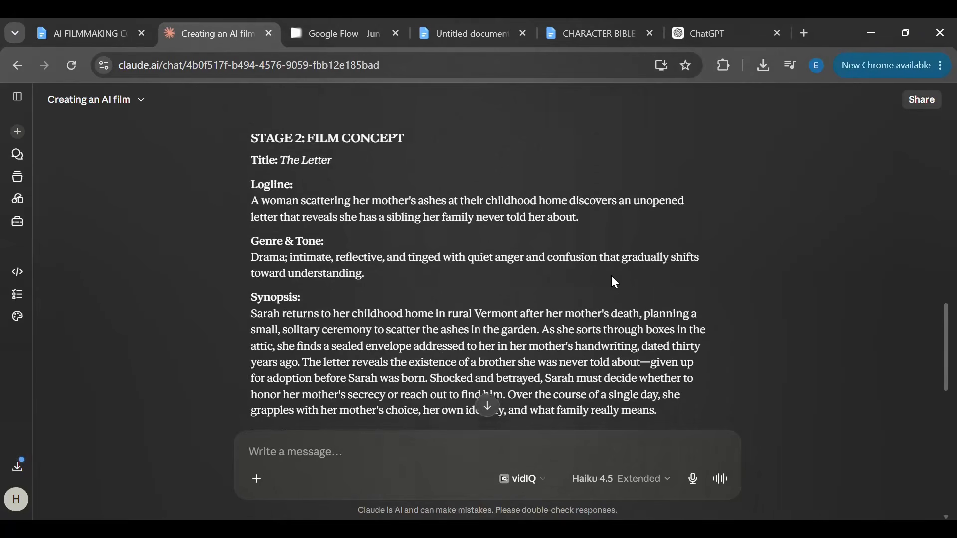
scroll(613, 279, down, 2)
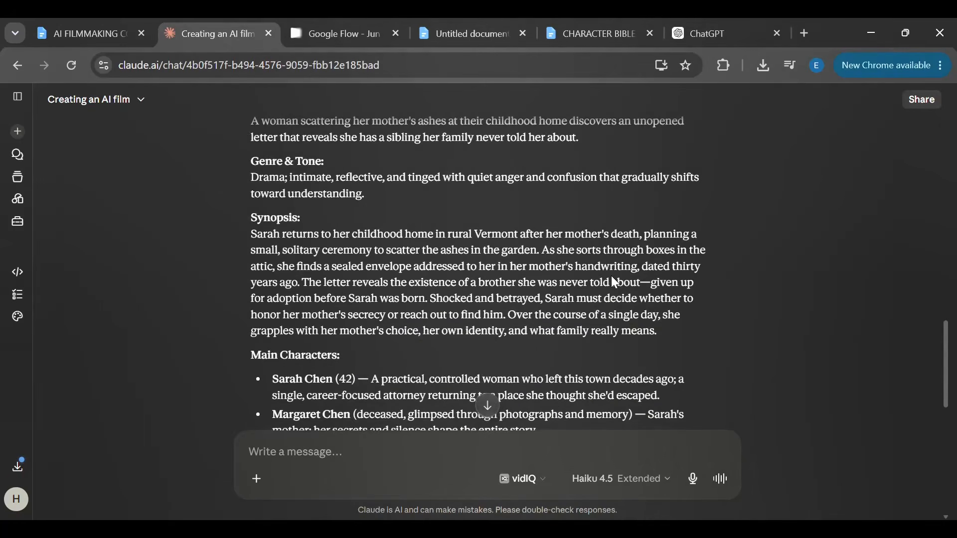
scroll(613, 279, down, 2)
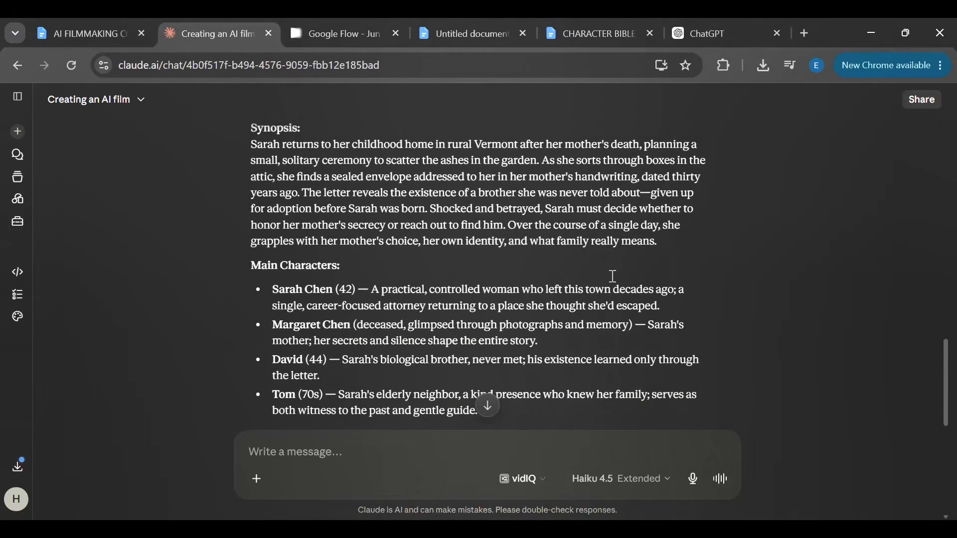
scroll(613, 276, down, 2)
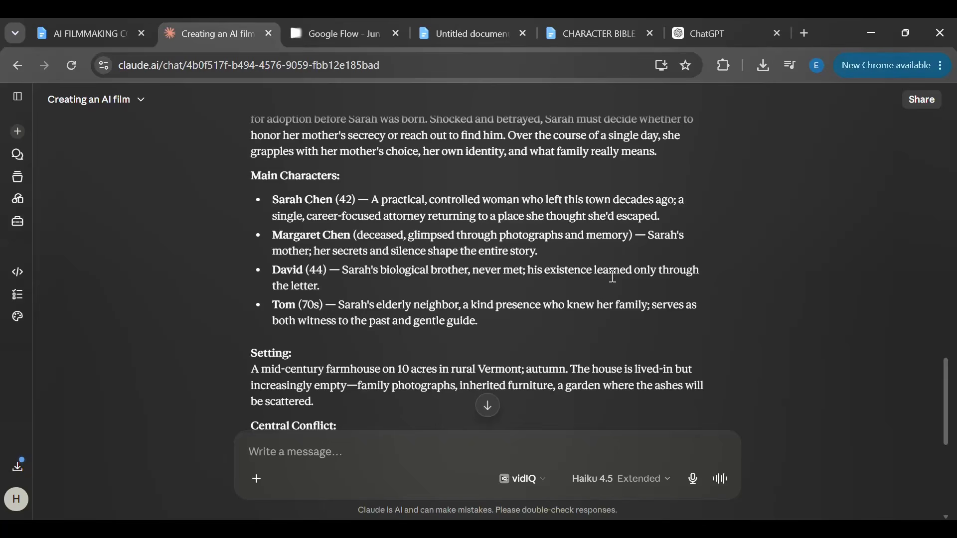
scroll(612, 275, down, 1)
scroll(612, 276, down, 4)
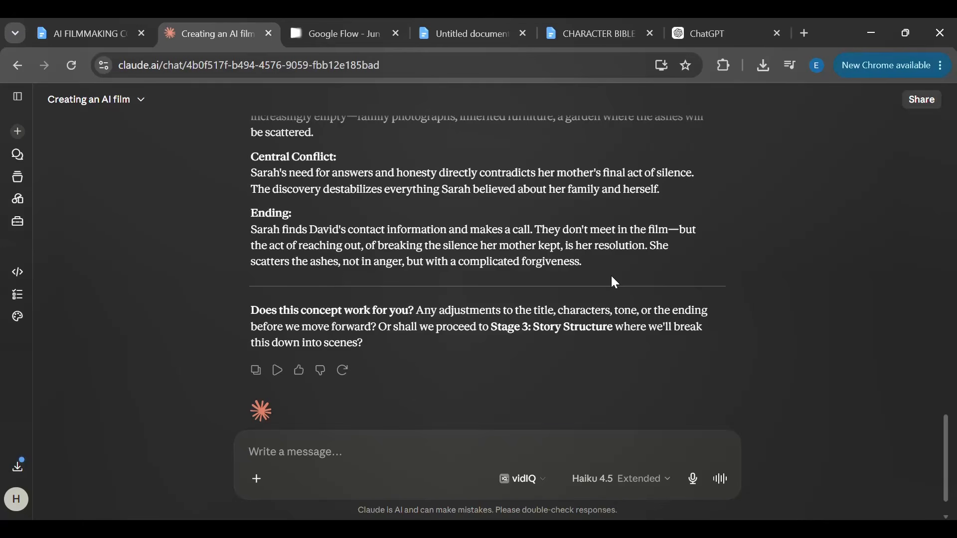
Step: Recheck the concept's ending, setting, synopsis and main characters for details that need adjusting
scroll(614, 282, up, 1)
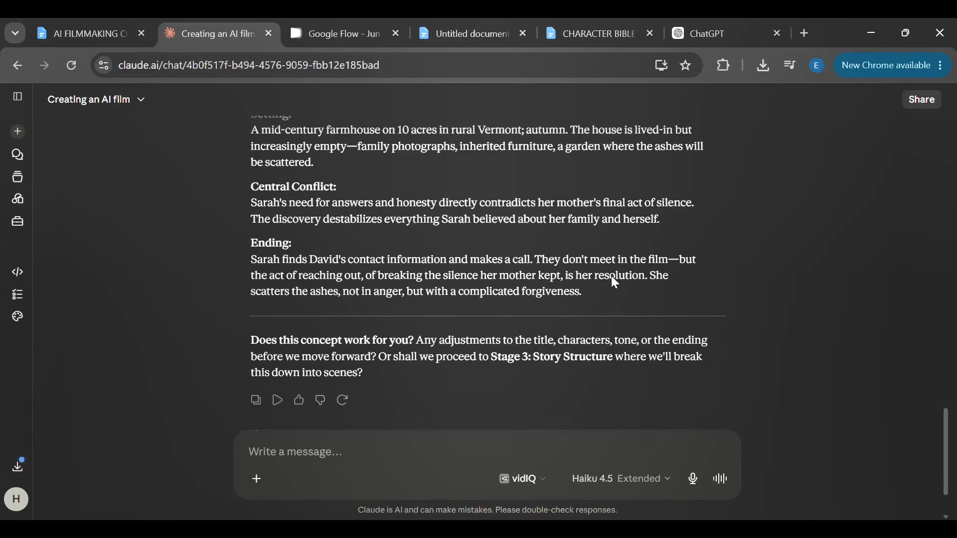
scroll(612, 277, up, 4)
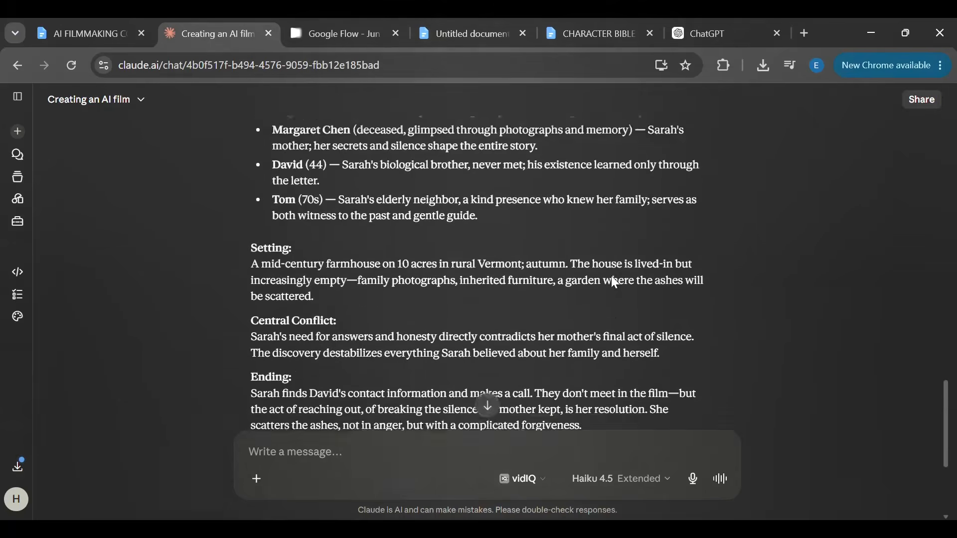
scroll(611, 276, up, 3)
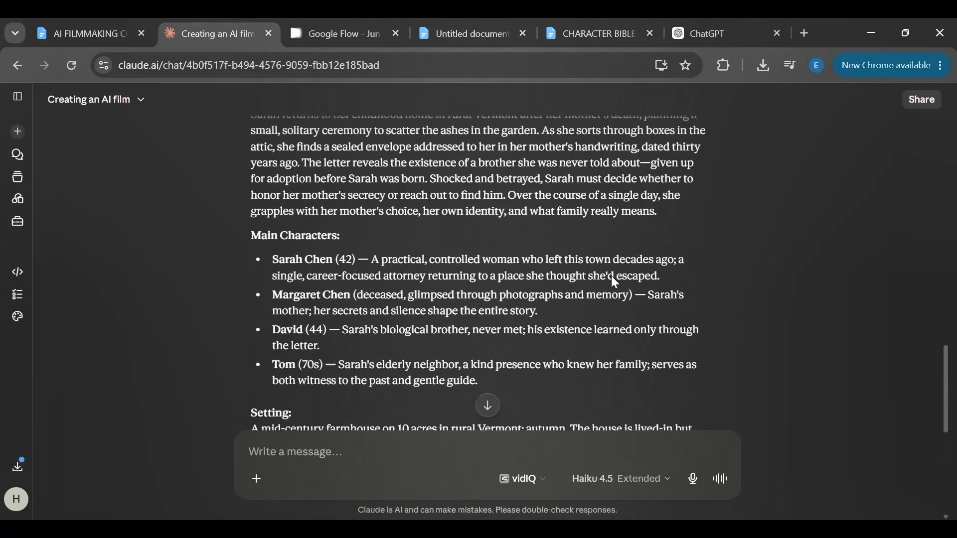
scroll(611, 276, up, 2)
scroll(611, 276, down, 2)
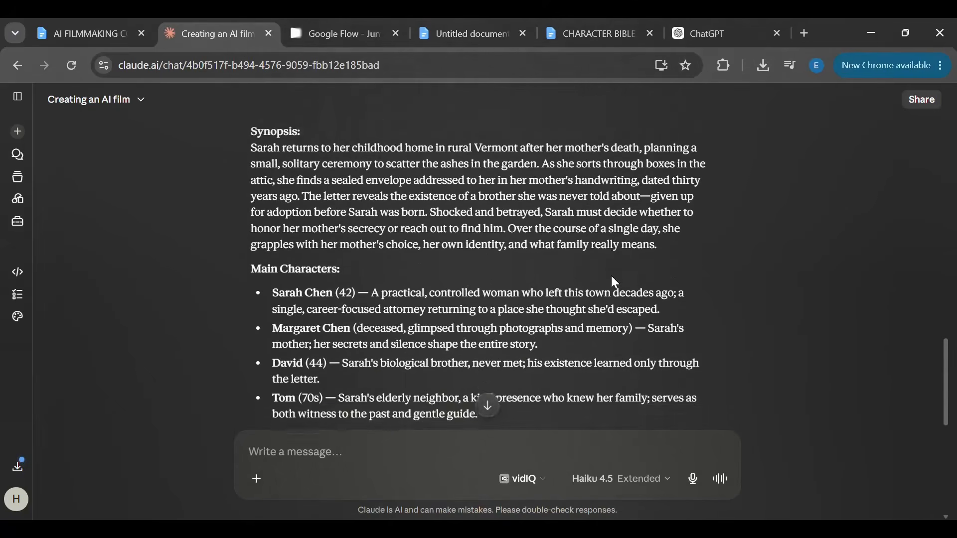
scroll(611, 274, up, 1)
scroll(614, 282, up, 4)
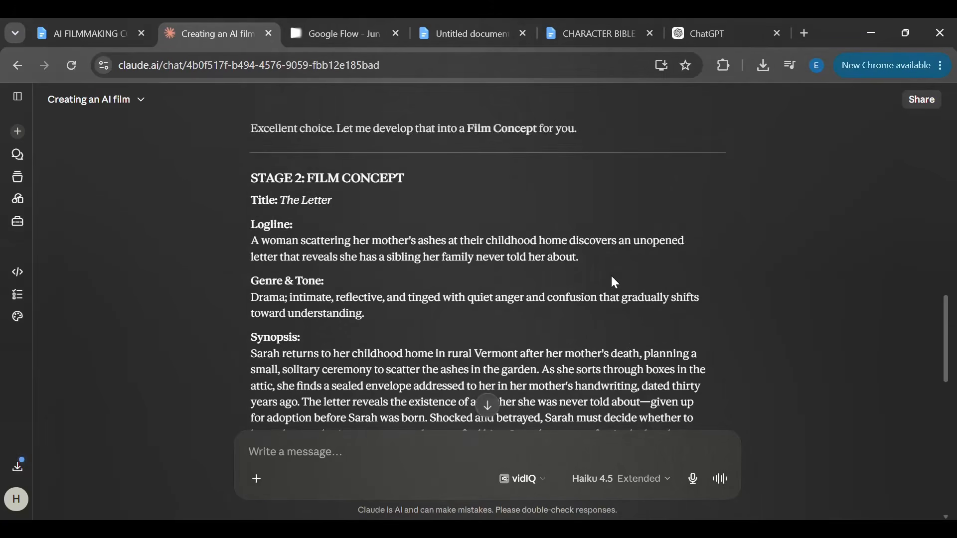
scroll(613, 282, down, 4)
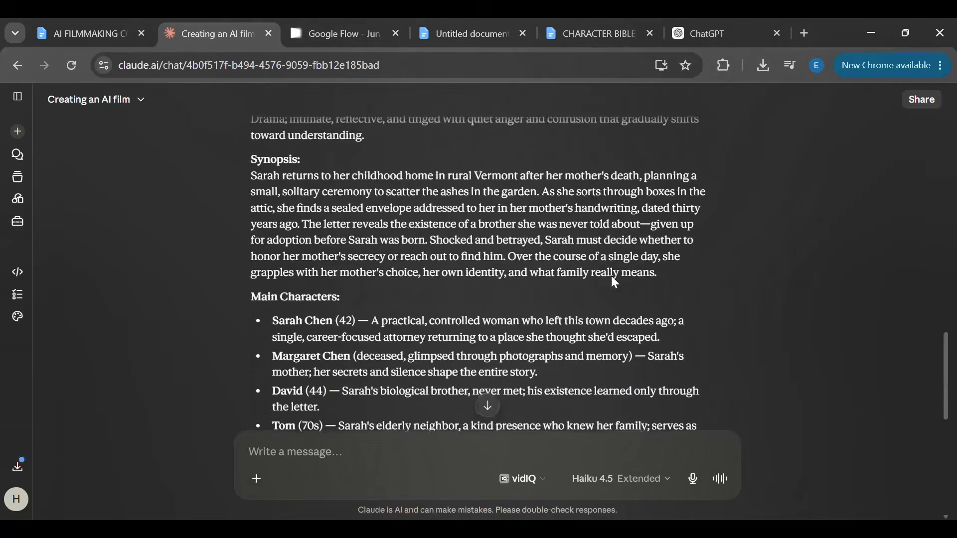
scroll(612, 276, down, 3)
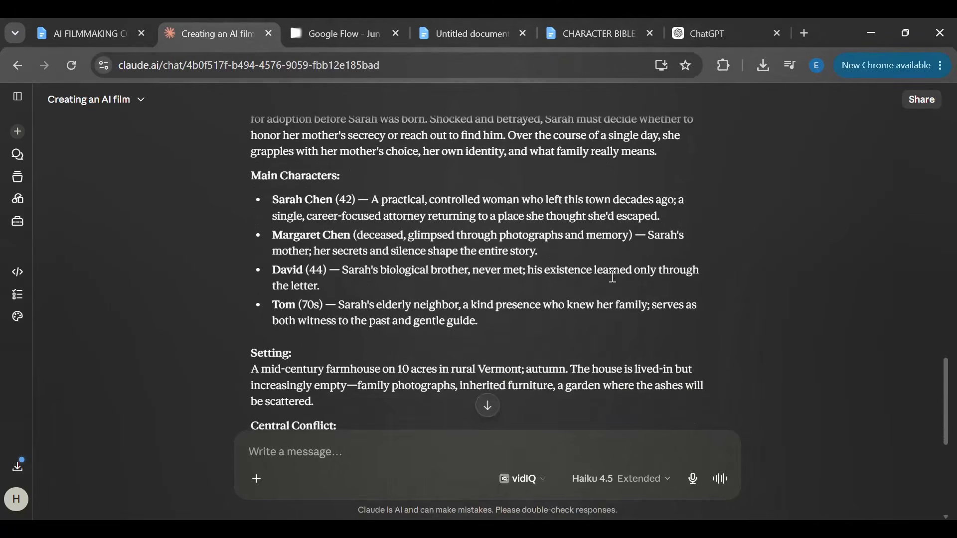
scroll(612, 276, up, 1)
scroll(612, 276, down, 6)
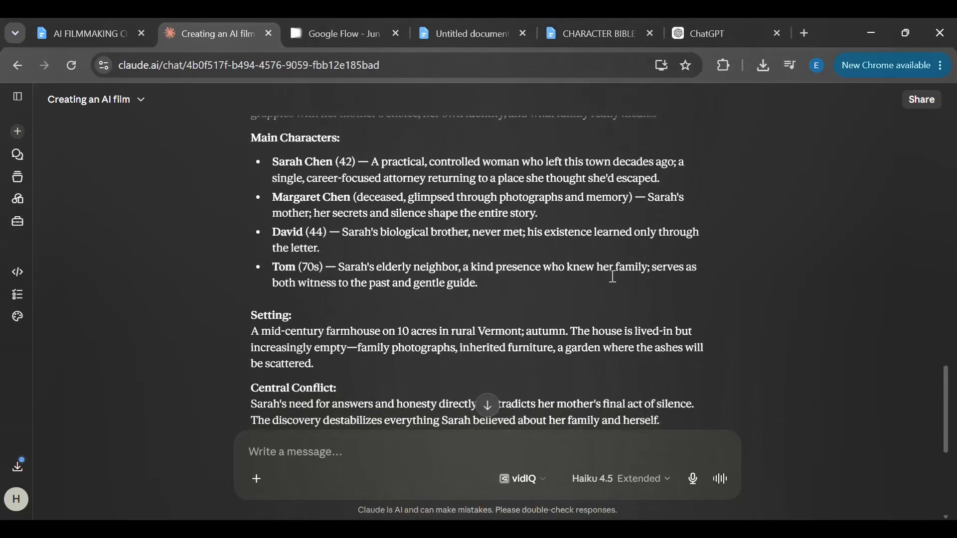
Step: Send the request "change sarah chen to Maria Chen then magaret chen to Elizabeth Chen" to rename the two film characters
click(303, 445)
text(chan)
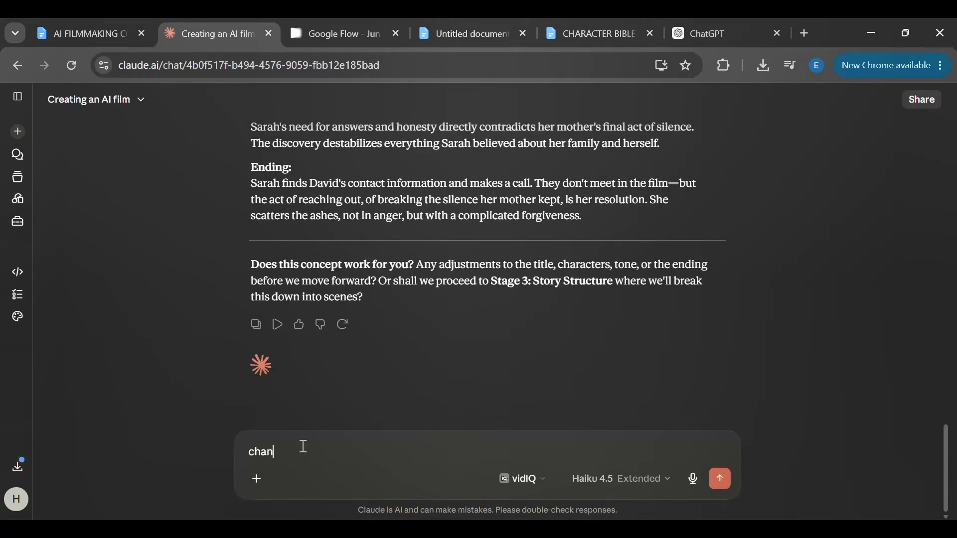
text(ge sarah chen to Ma)
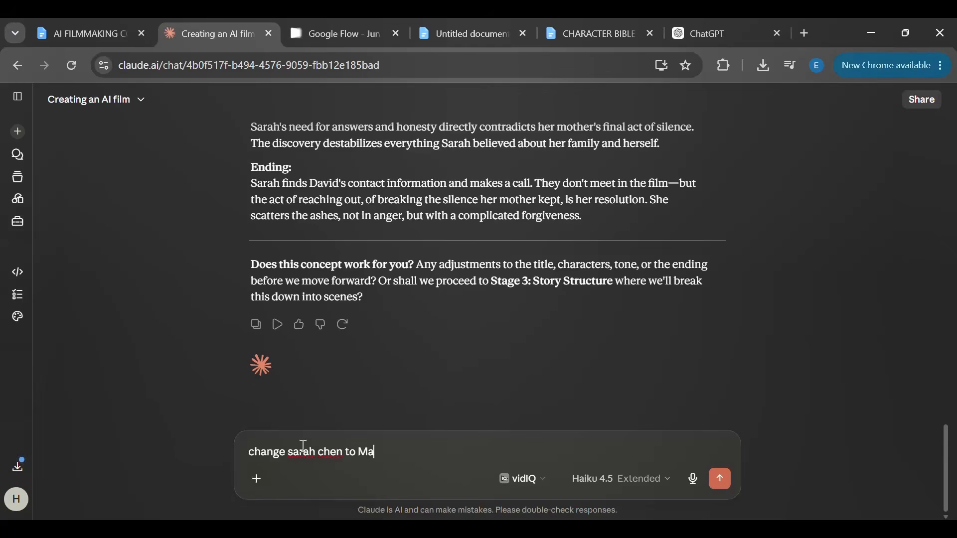
text(ria Chen)
text( then )
text(sar)
key(BackSpace)
key(BackSpace)
text(magera)
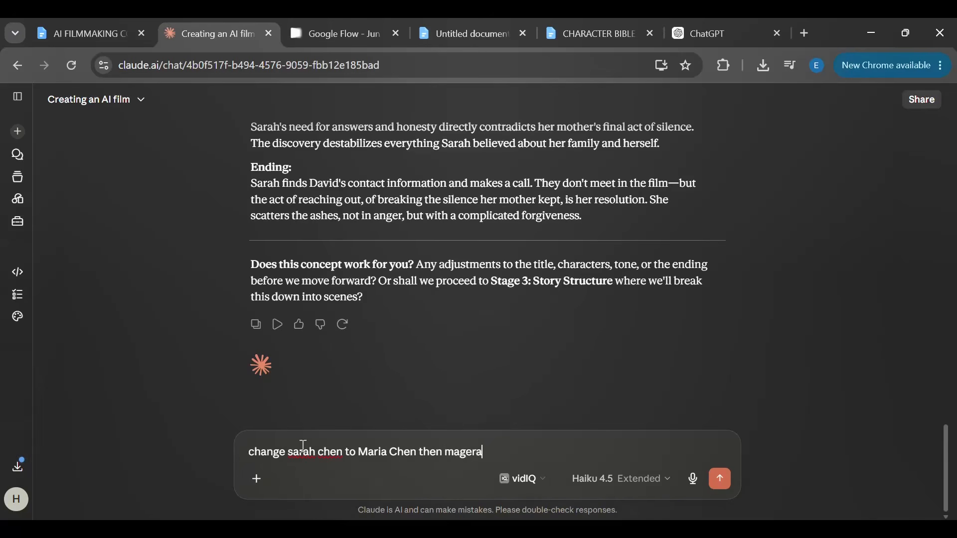
key(BackSpace)
key(BackSpace)
key(BackSpace)
text(a)
text(t chen to E)
key(BackSpace)
text(Eliz)
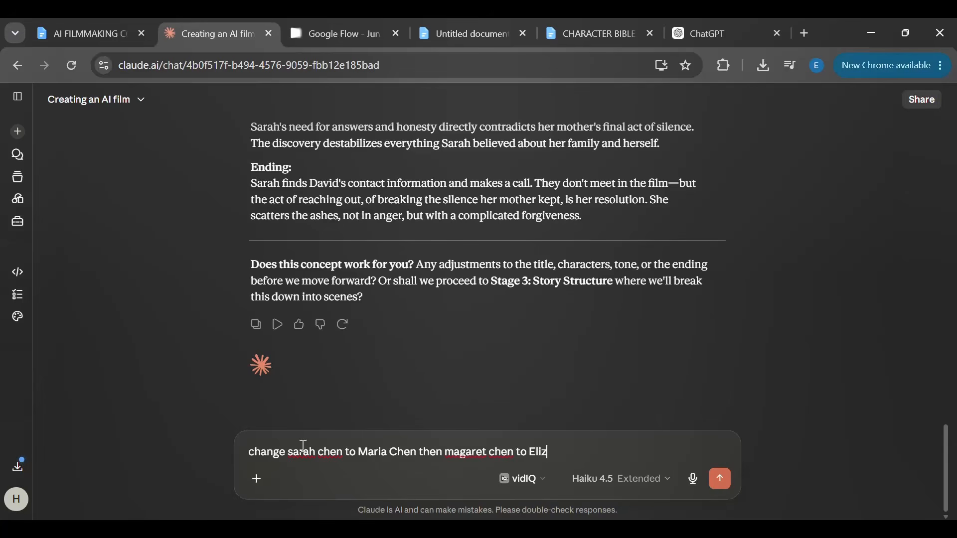
text(abeth Chen)
key(Return)
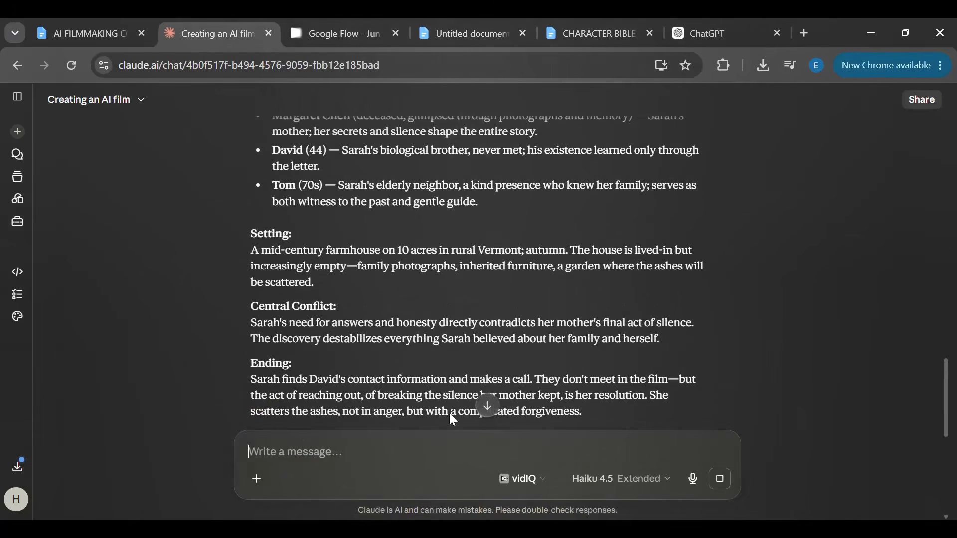
Step: Review the revised Stage 2 film concept, checking the character names in the synopsis, main characters, central conflict and ending
click(488, 406)
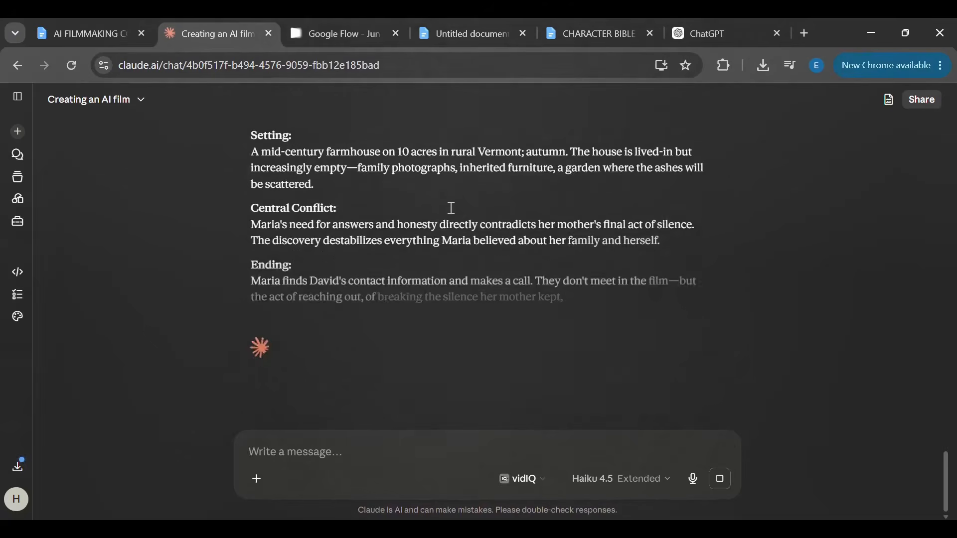
scroll(451, 208, up, 5)
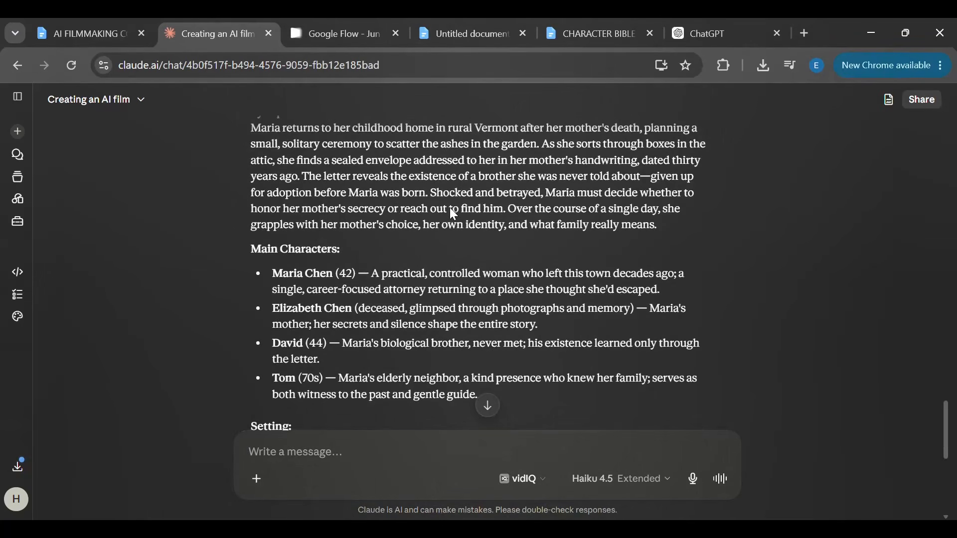
scroll(450, 207, up, 2)
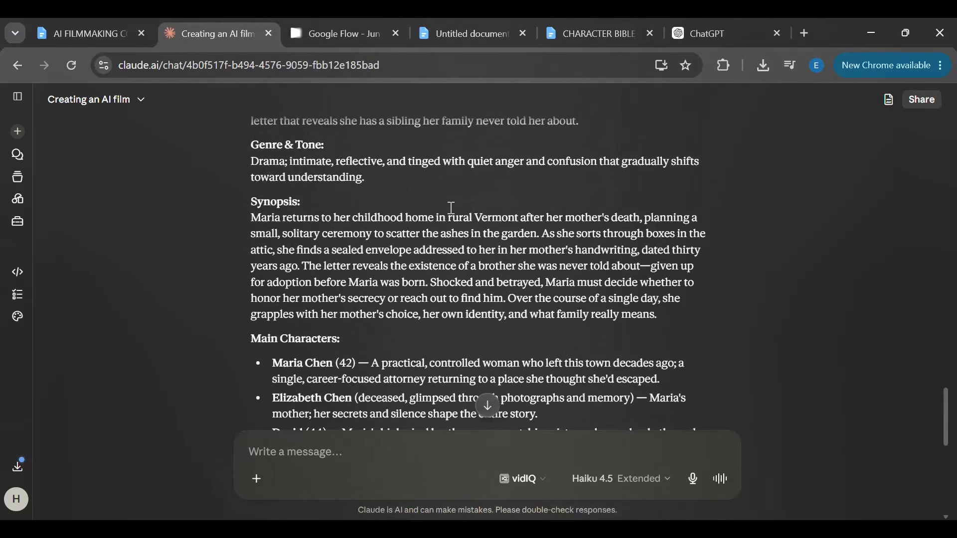
scroll(450, 208, up, 2)
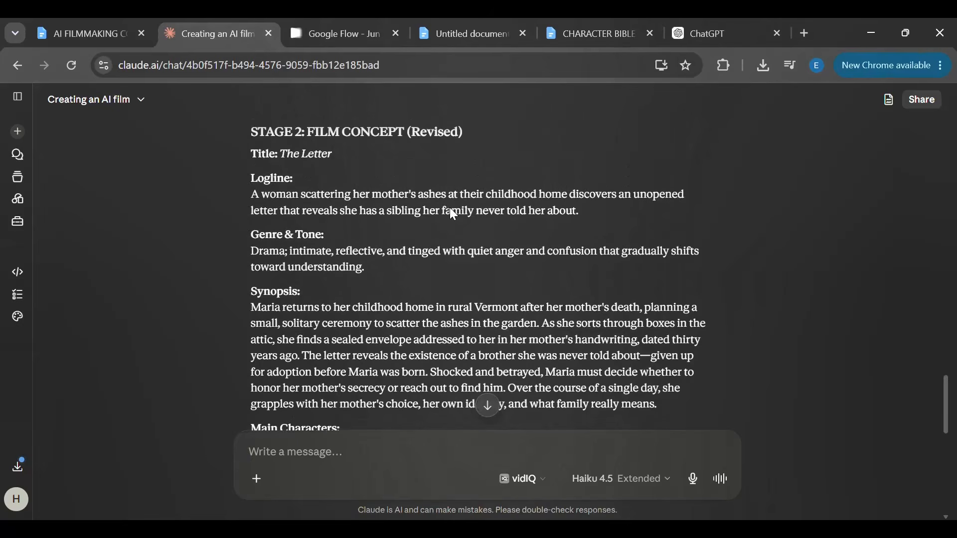
scroll(451, 208, down, 2)
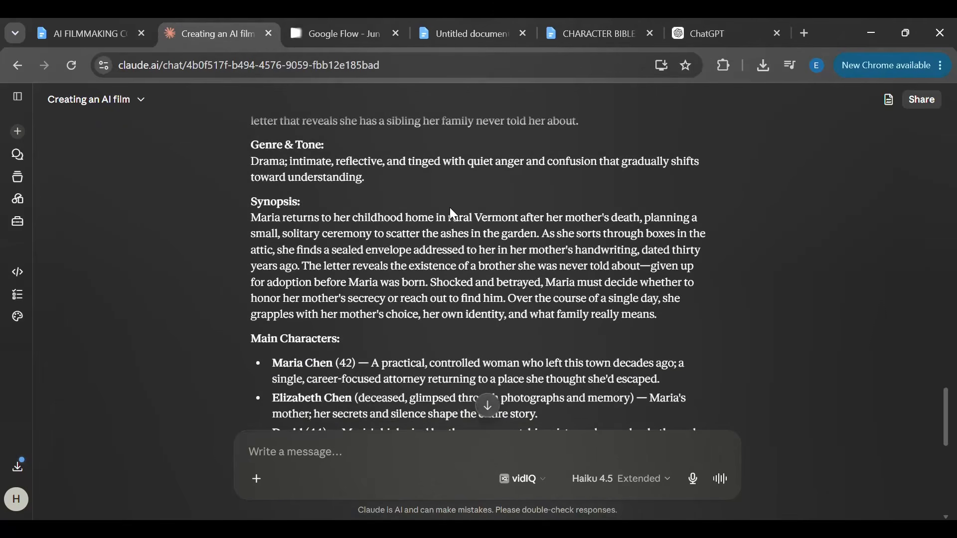
scroll(451, 210, up, 1)
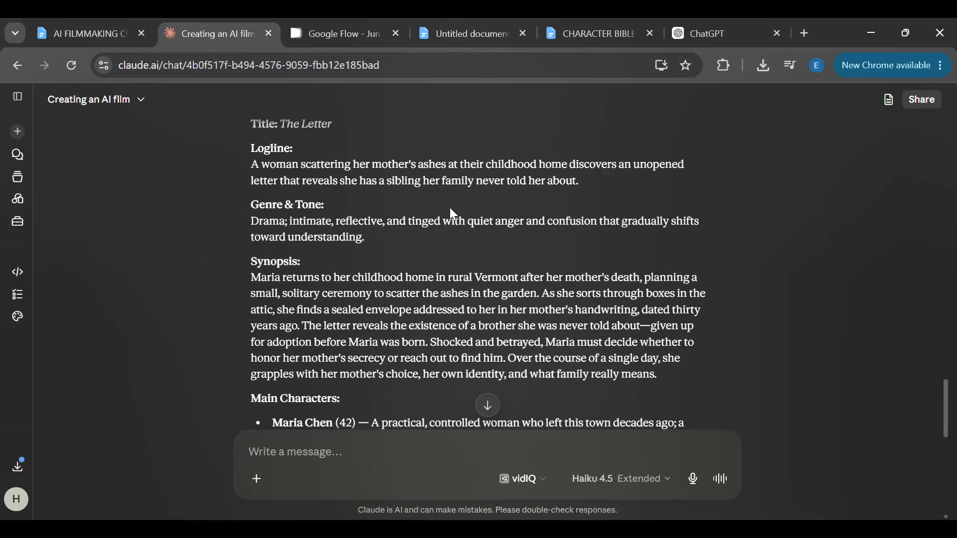
scroll(451, 208, up, 1)
scroll(451, 208, down, 3)
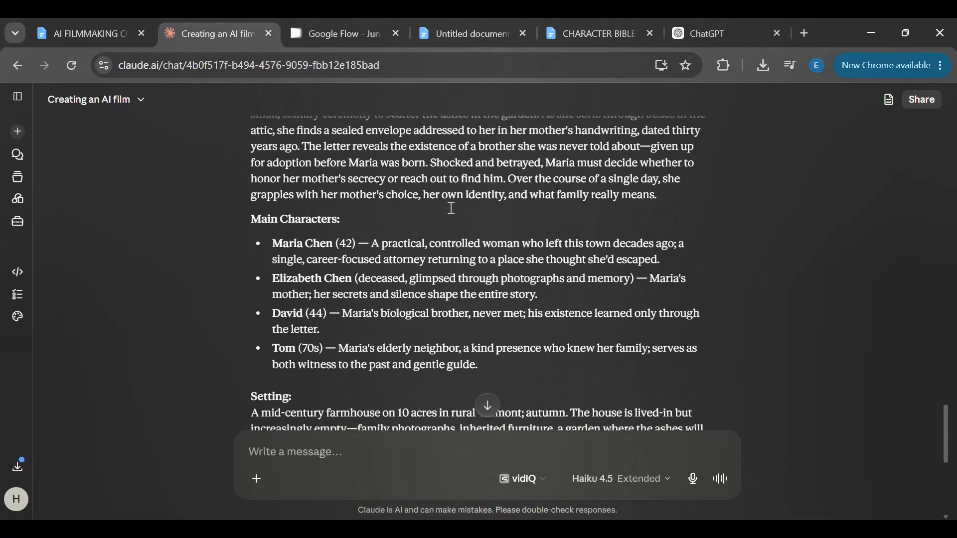
scroll(451, 208, down, 1)
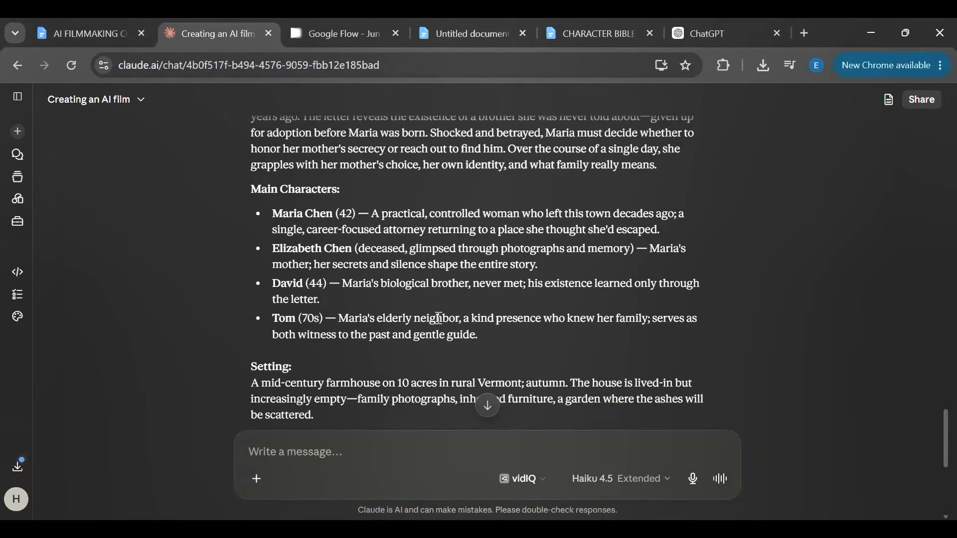
scroll(438, 319, down, 1)
scroll(439, 319, down, 5)
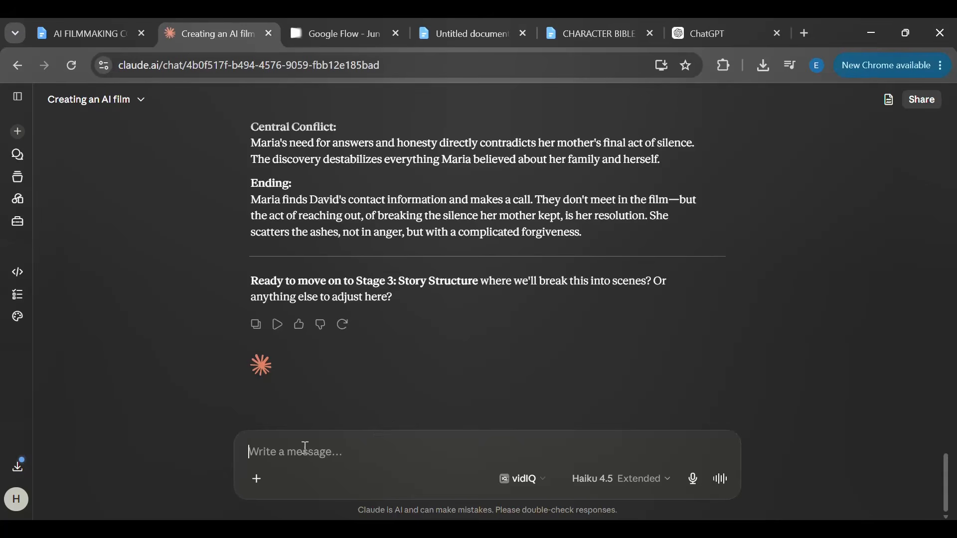
Step: Send the message "continue to stage 3" and look over the generated scene flowchart and start of the scene breakdown
text(contin)
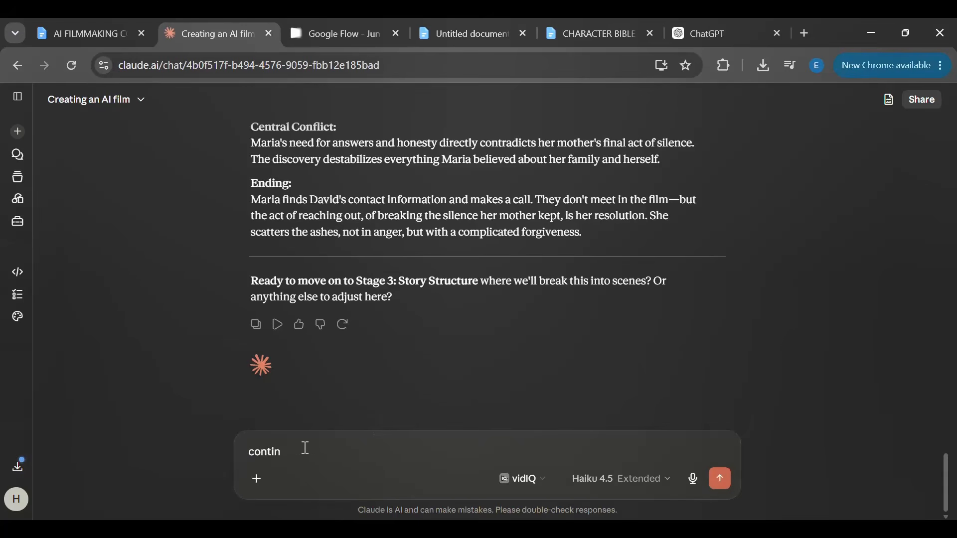
text(ue to stage 3)
key(Return)
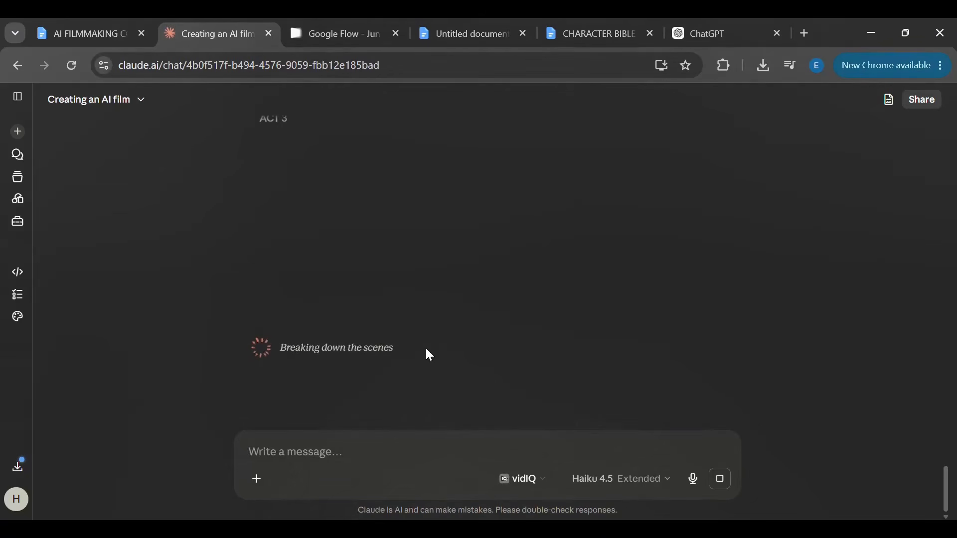
scroll(425, 346, up, 4)
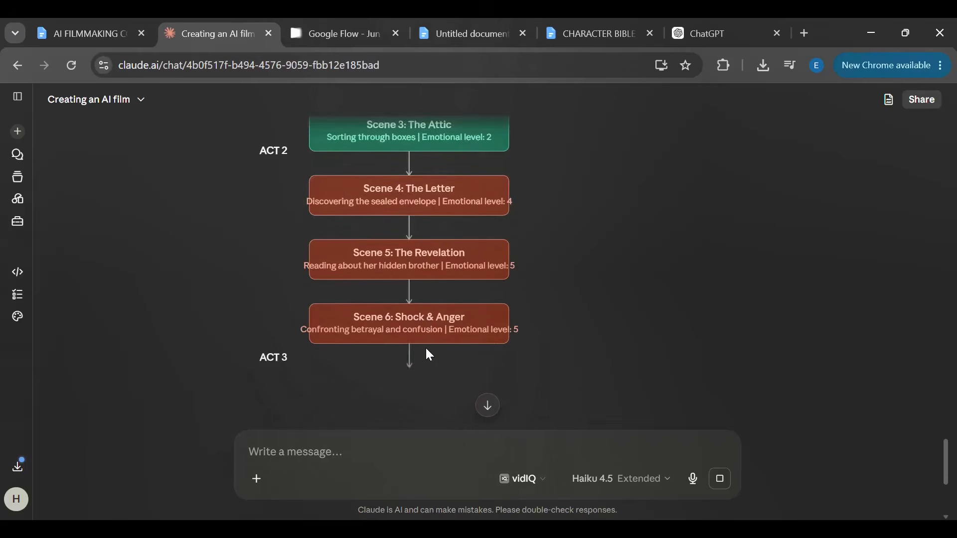
scroll(429, 354, up, 5)
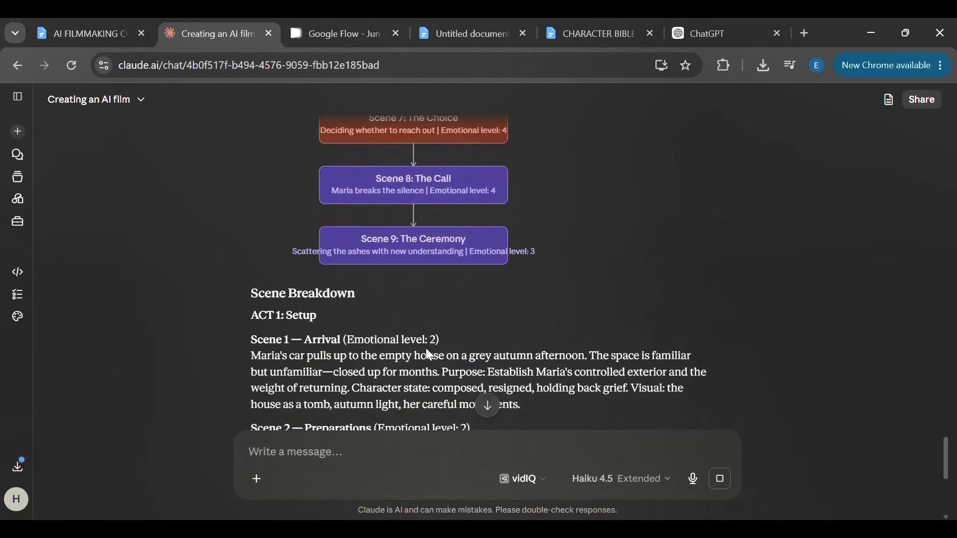
scroll(427, 348, up, 1)
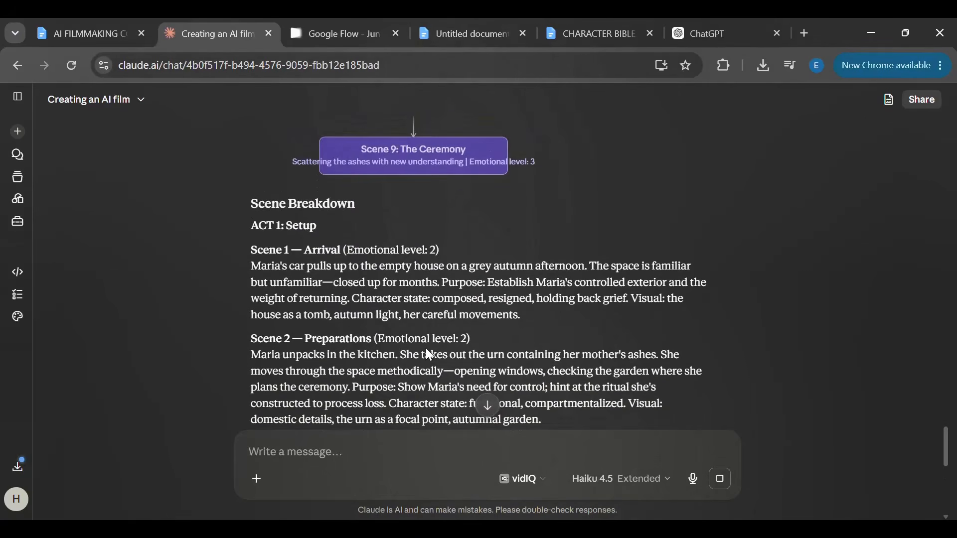
Step: Switch to the untitled Google Docs document and consult its STRUCTURE OF AI FILM list of shot, scene and sequence
click(458, 42)
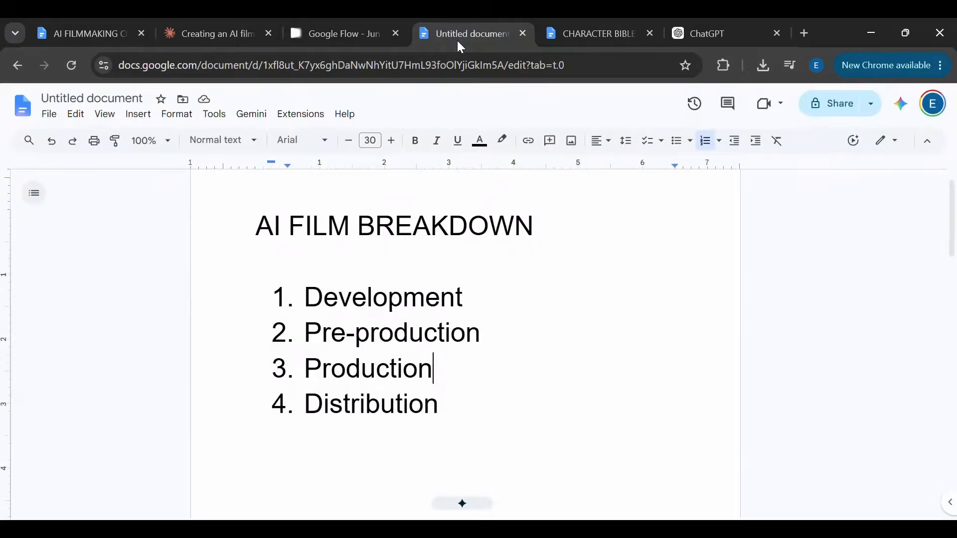
key(Down)
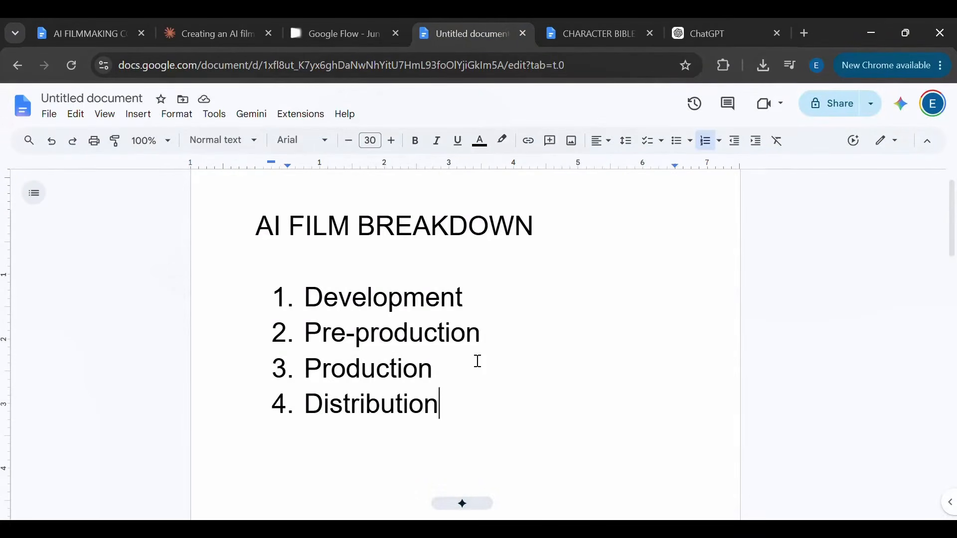
scroll(478, 361, down, 8)
scroll(477, 361, down, 2)
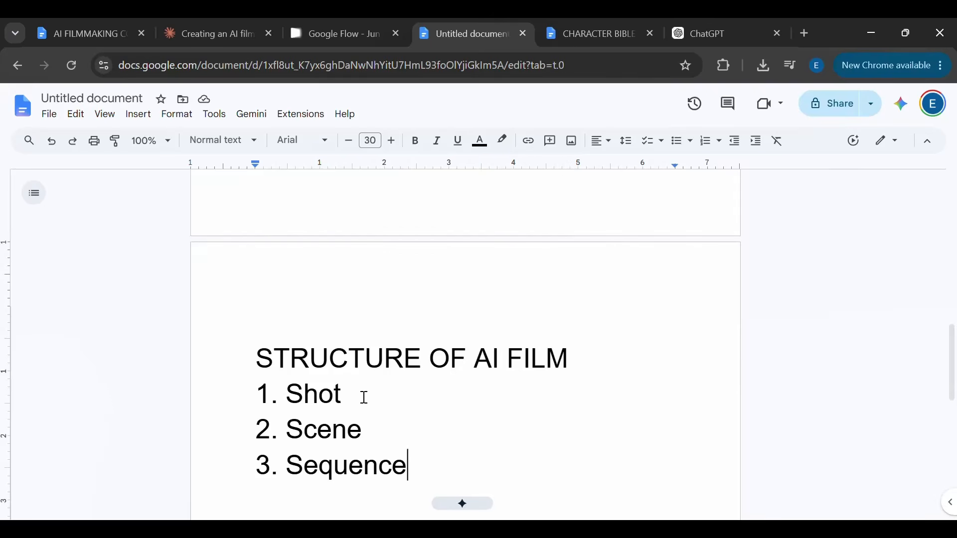
click(288, 390)
Step: Return to the Claude chat and examine the story structure flowchart for The Letter, including its acts, scenes and emotional intensity levels
click(184, 32)
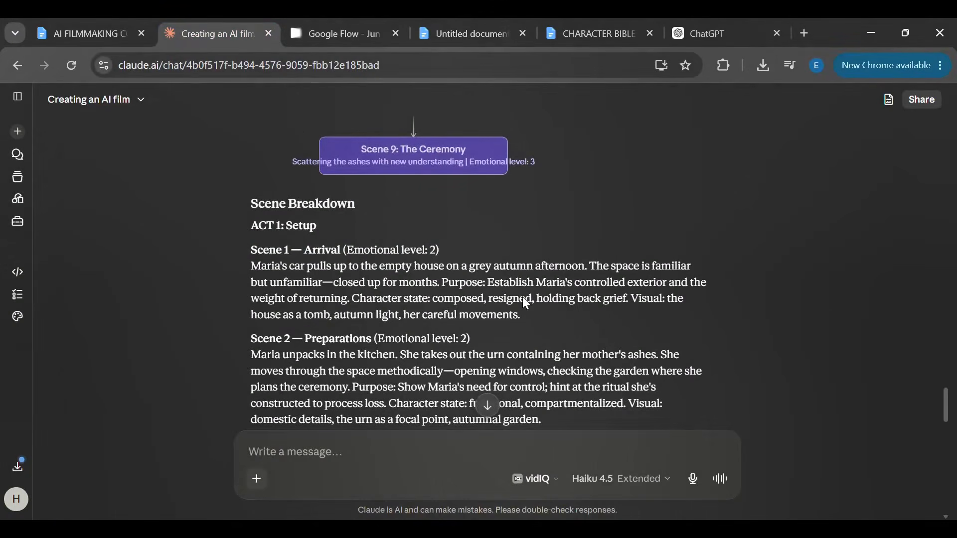
scroll(385, 245, up, 10)
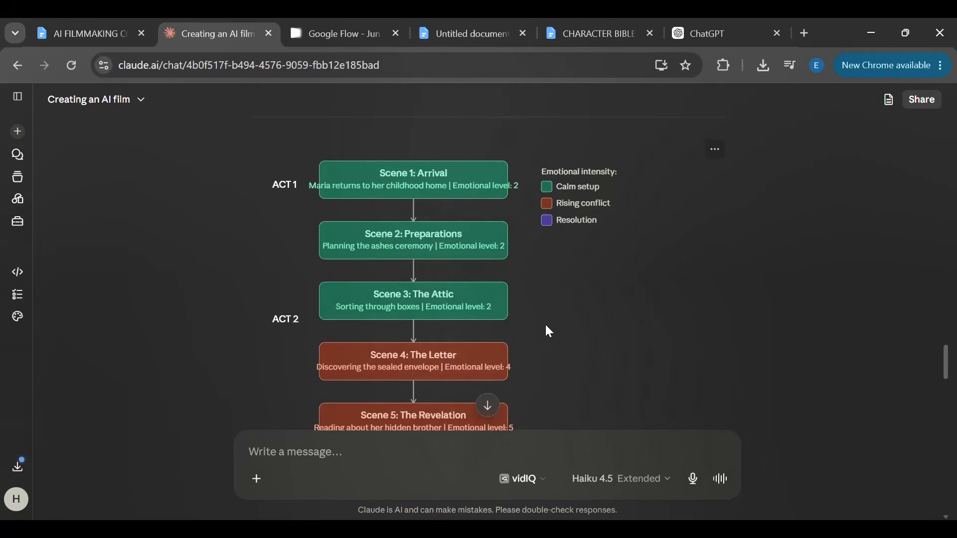
scroll(548, 330, down, 3)
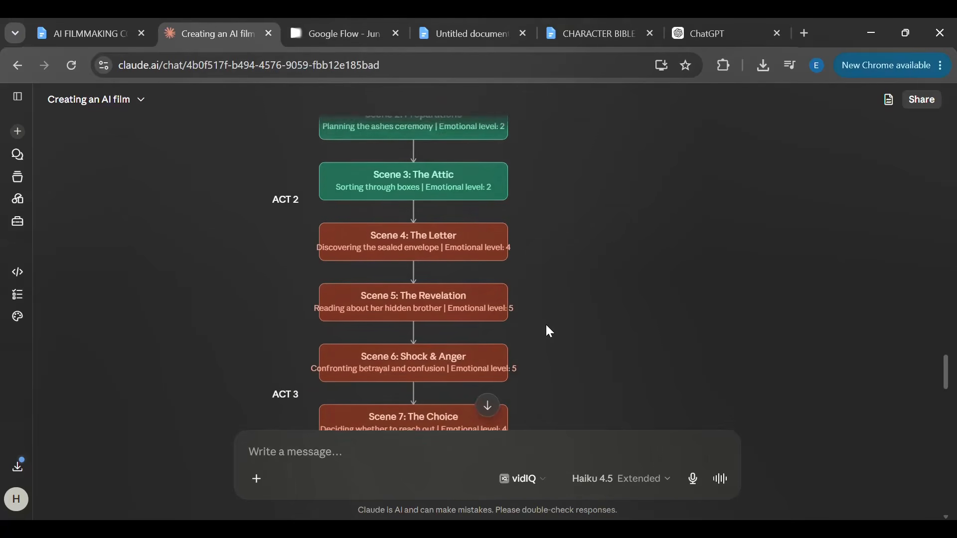
scroll(549, 330, down, 1)
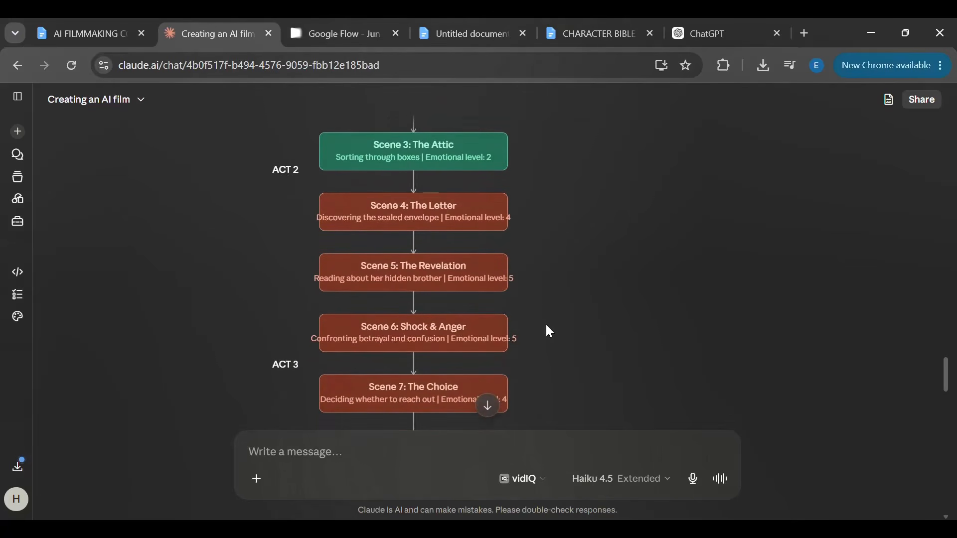
scroll(548, 330, up, 2)
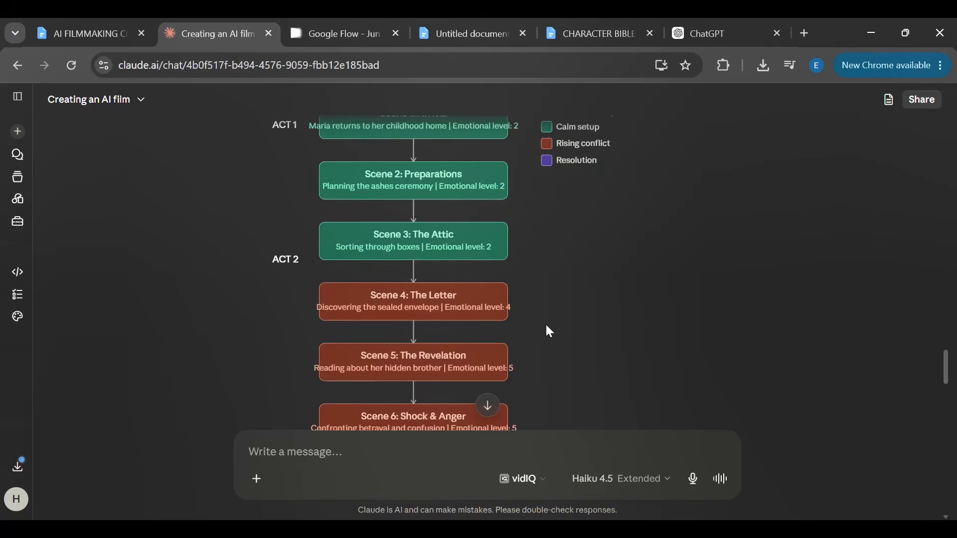
scroll(546, 326, up, 2)
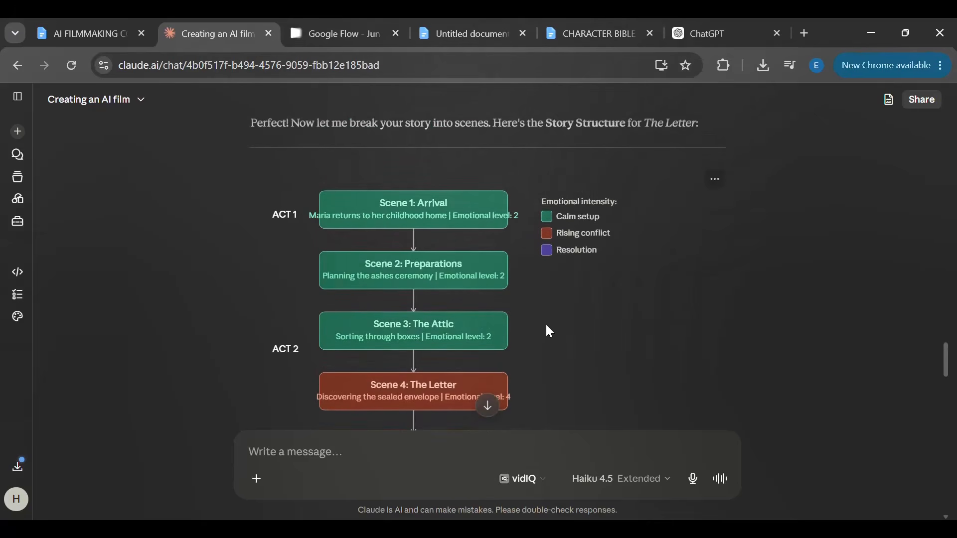
scroll(547, 327, down, 5)
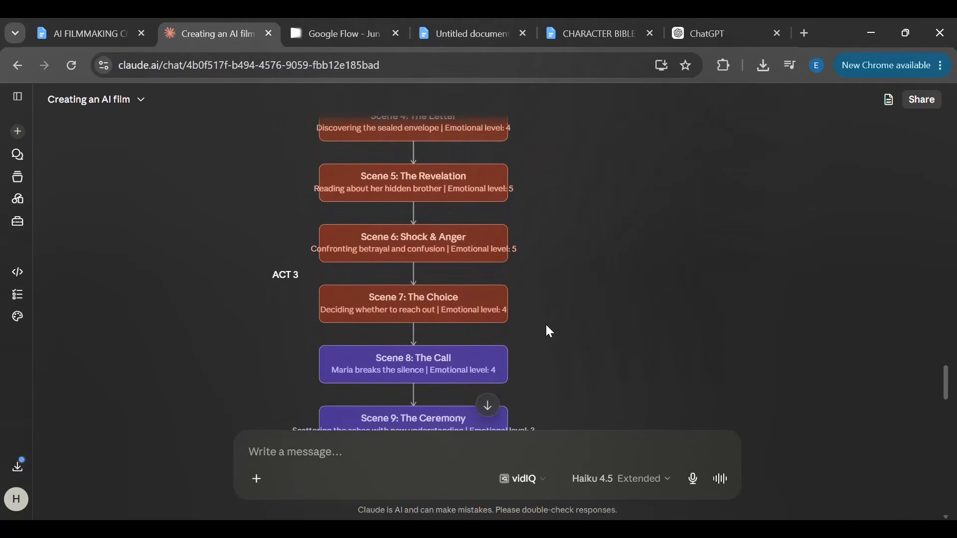
Step: Read through the written scene breakdown from Scene 1 to Scene 9 and the closing question about adjustments
scroll(549, 331, down, 8)
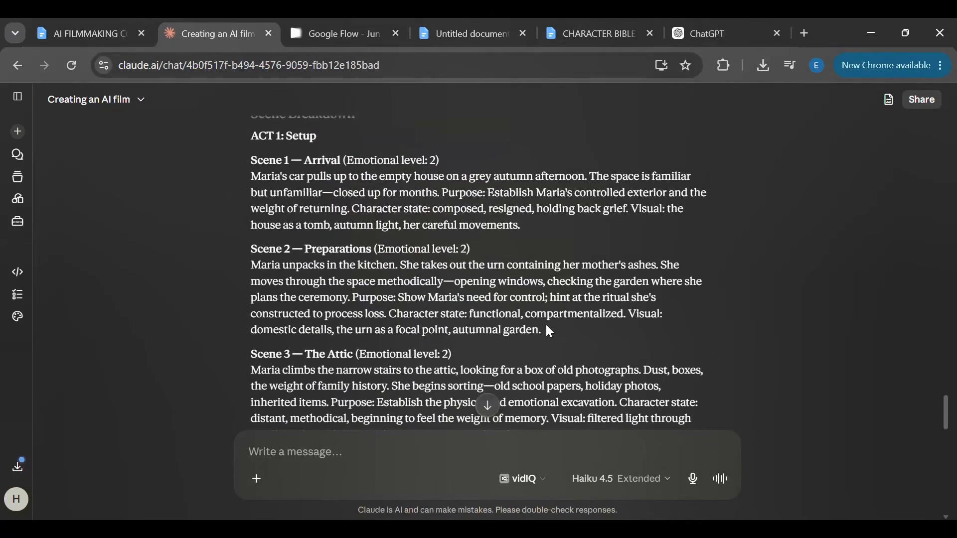
scroll(548, 331, down, 2)
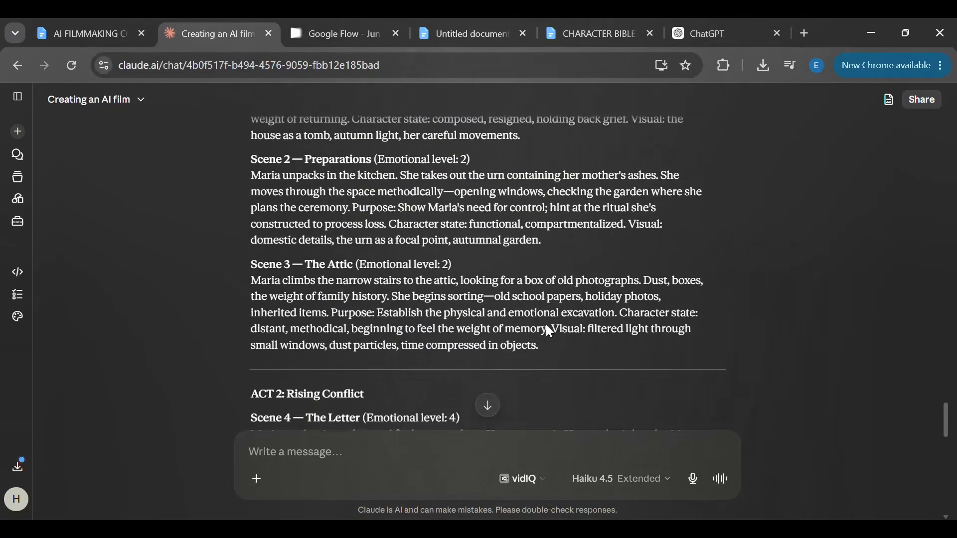
scroll(549, 331, down, 10)
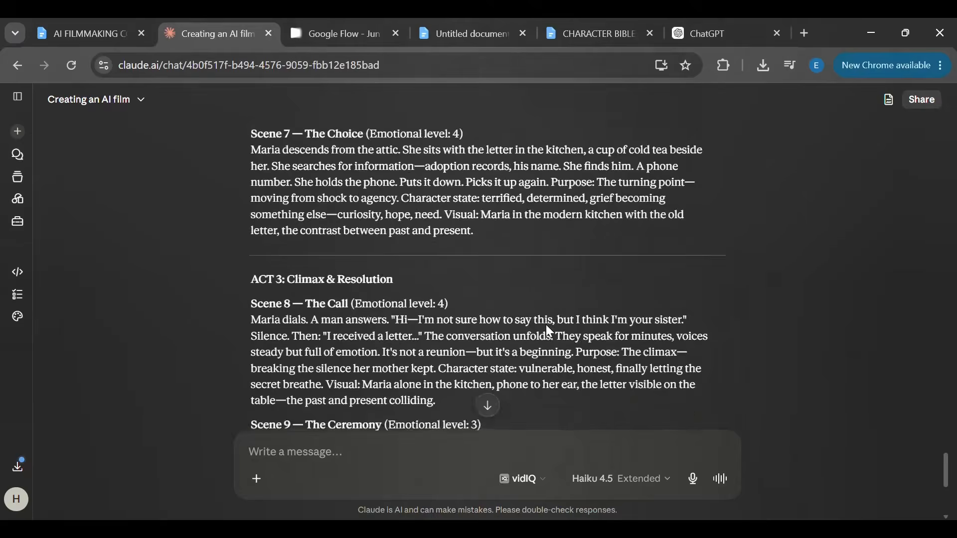
scroll(549, 331, down, 5)
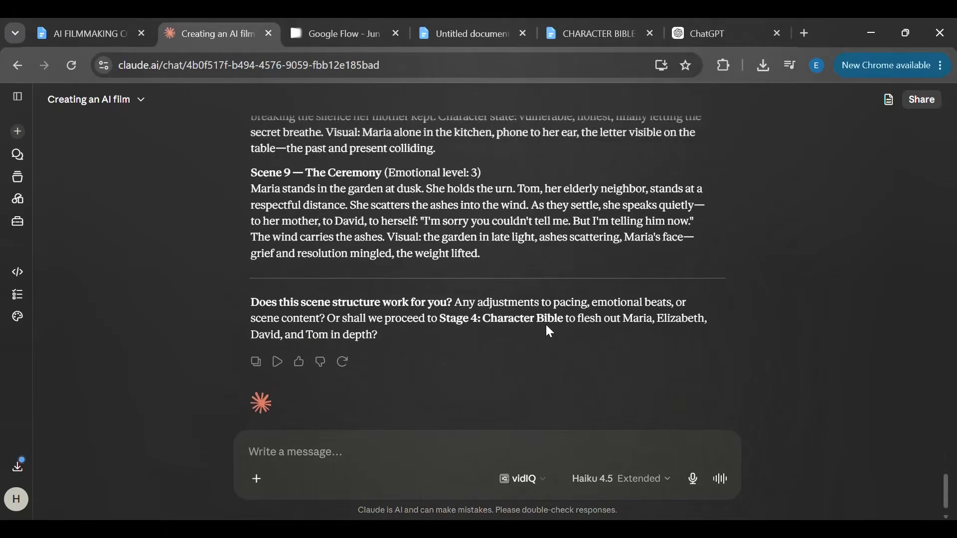
scroll(549, 331, up, 3)
scroll(548, 331, down, 3)
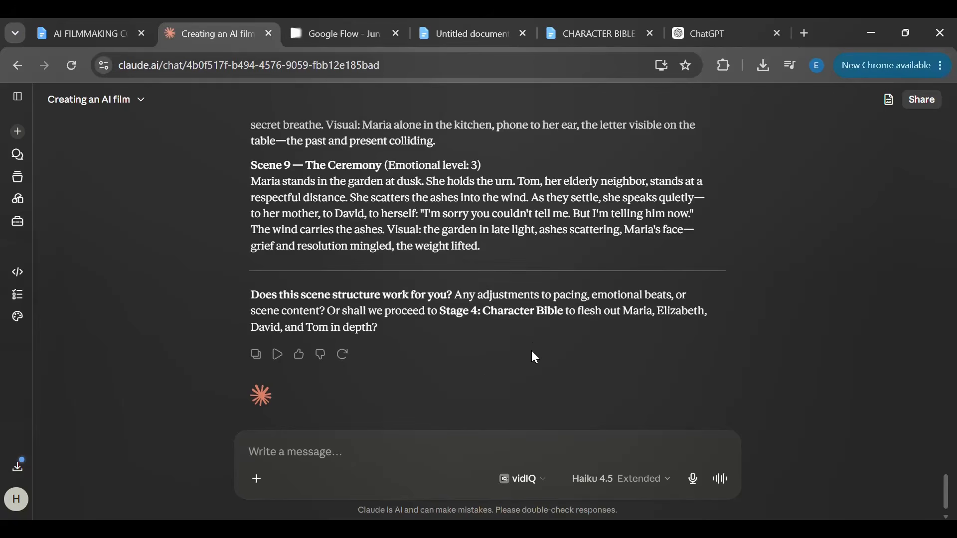
scroll(530, 349, down, 1)
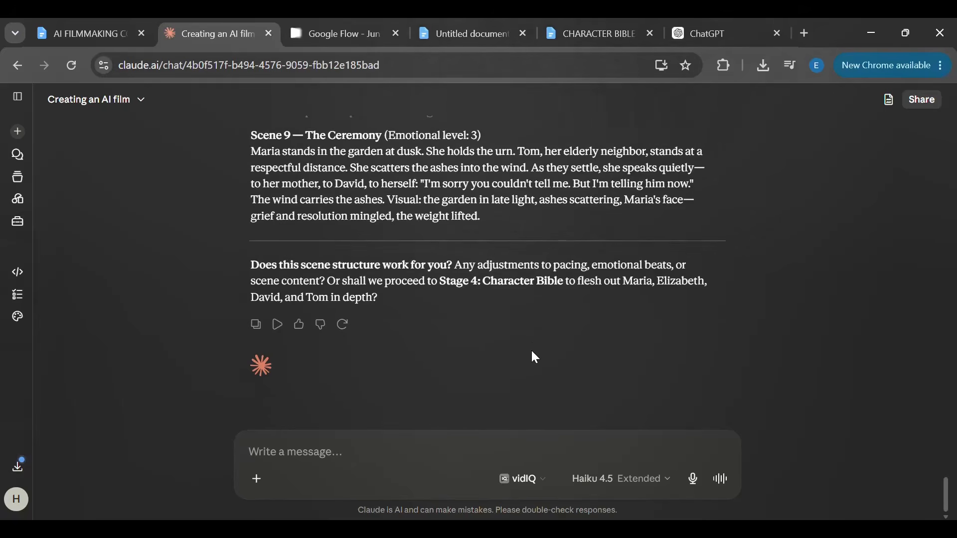
Step: Recheck the descriptions of Scenes 3 to 9 across the three acts for pacing, emotional beats and content
scroll(531, 348, up, 3)
scroll(532, 351, up, 5)
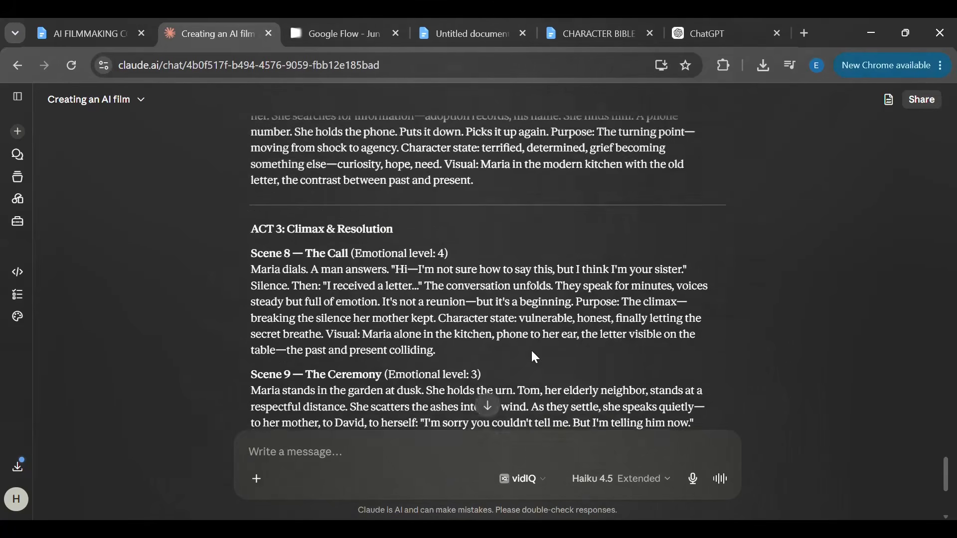
scroll(532, 351, up, 5)
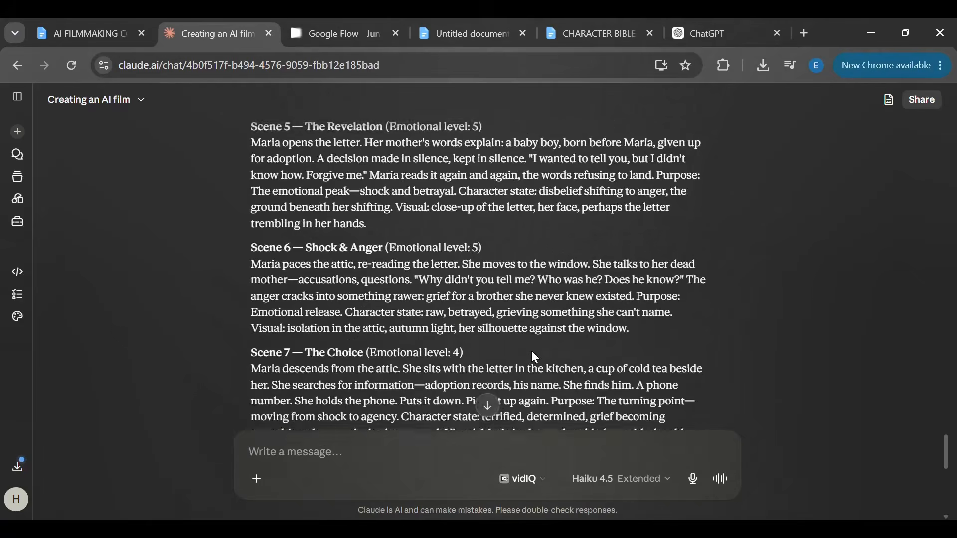
scroll(533, 351, up, 5)
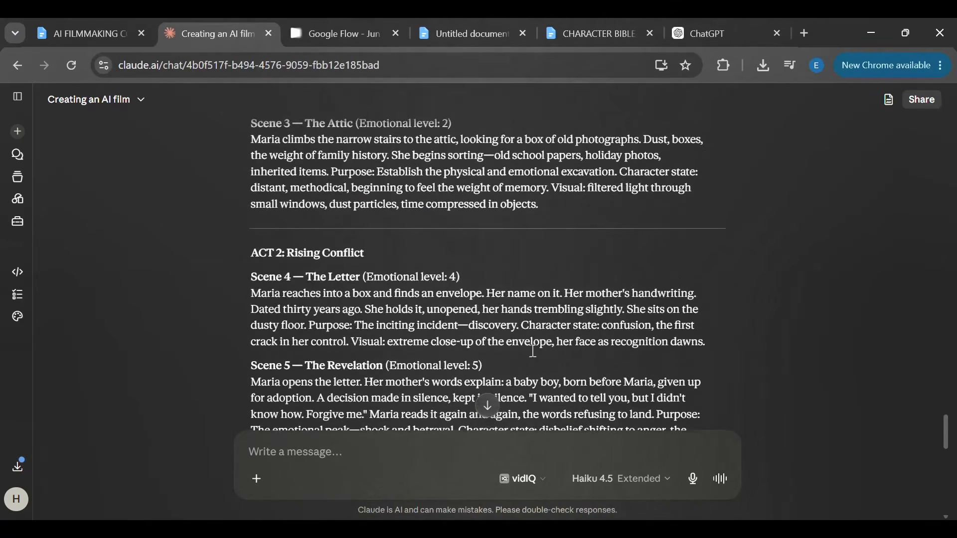
scroll(533, 351, down, 8)
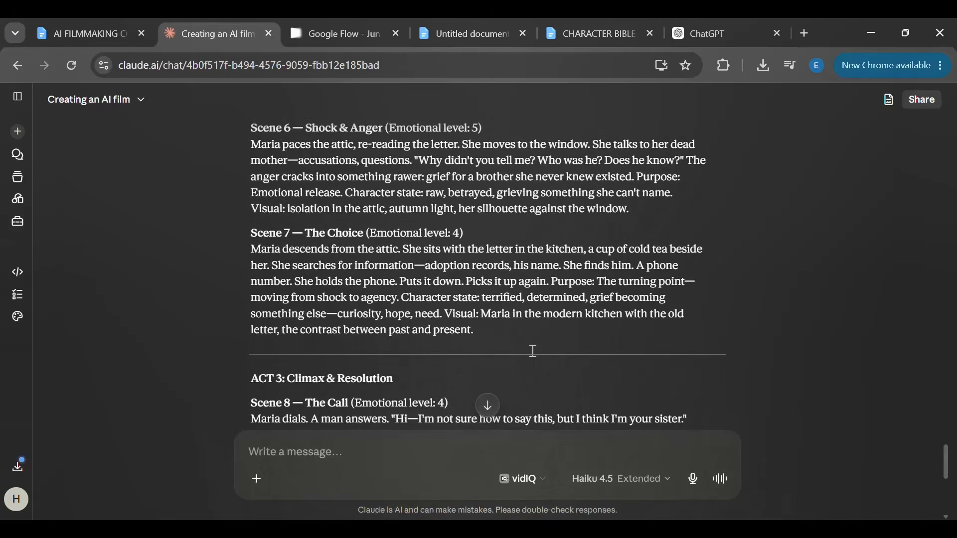
scroll(532, 351, down, 2)
scroll(533, 351, down, 2)
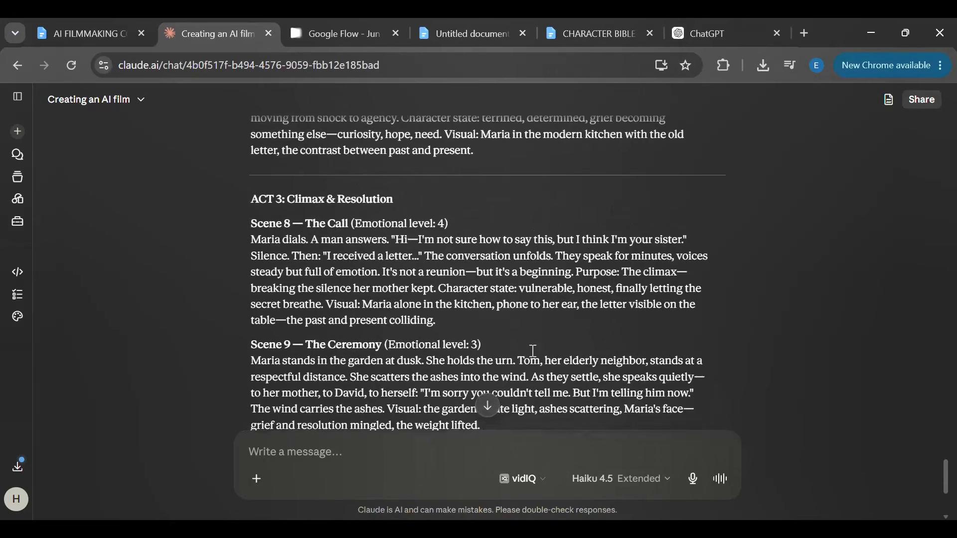
scroll(533, 351, down, 4)
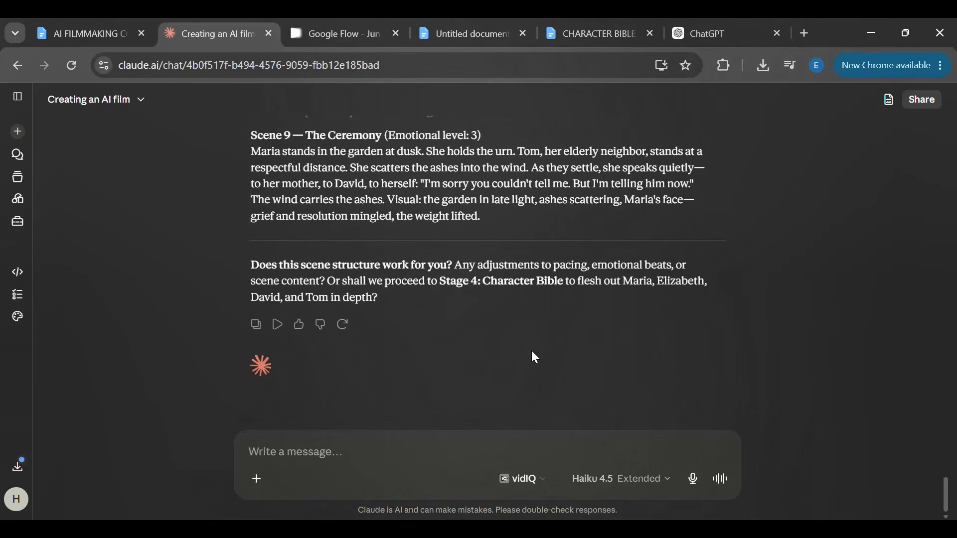
Step: Send the message "Continue" to proceed to Stage 4: Character Bible, and go to the newest part of the response
click(287, 452)
text(Continue)
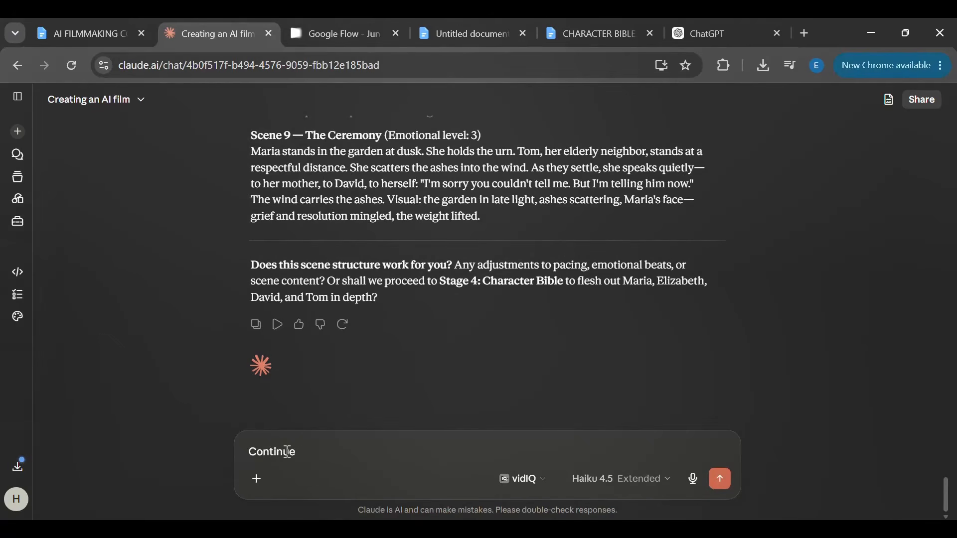
key(Return)
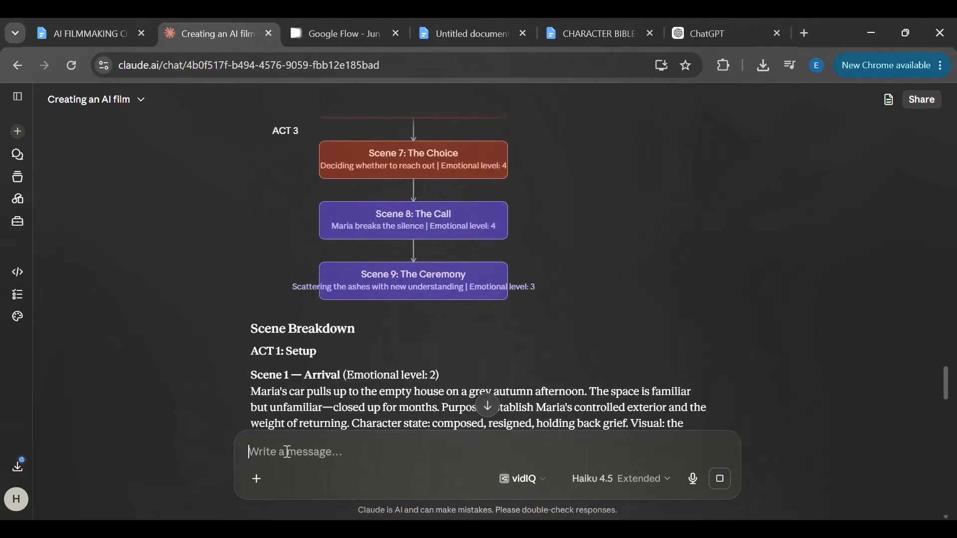
click(488, 405)
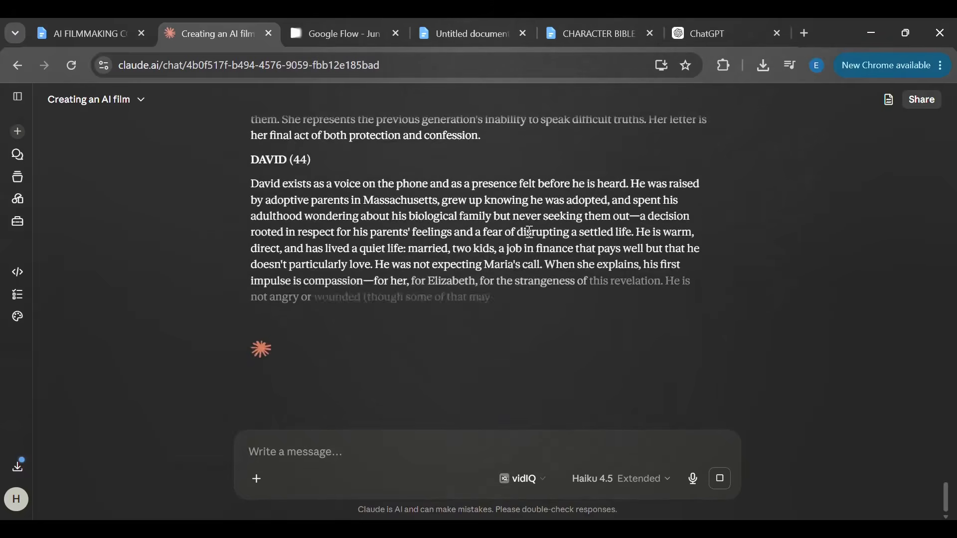
Step: Review the Stage 4 Character Bible, looking over the profiles of the characters Maria, Elizabeth and David
scroll(529, 231, up, 1)
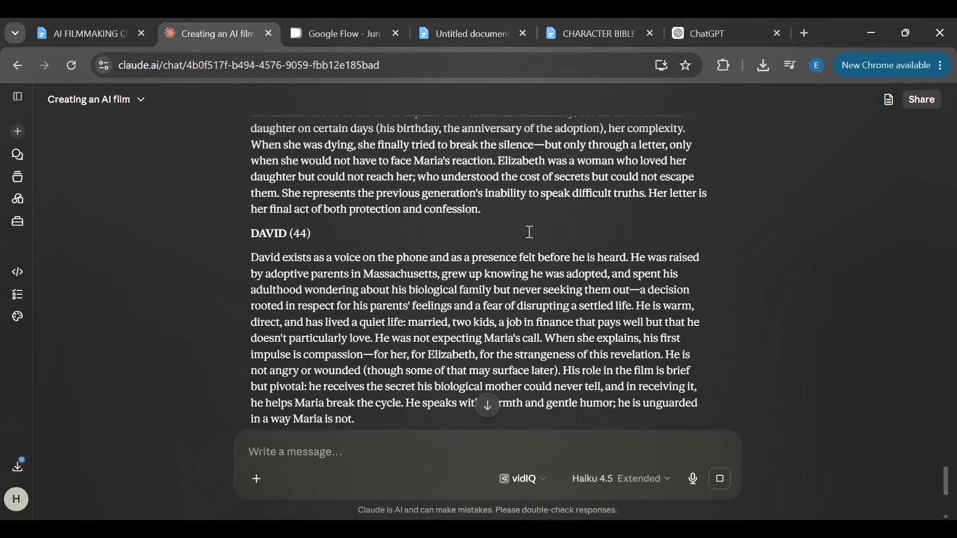
scroll(529, 230, up, 7)
scroll(530, 230, up, 1)
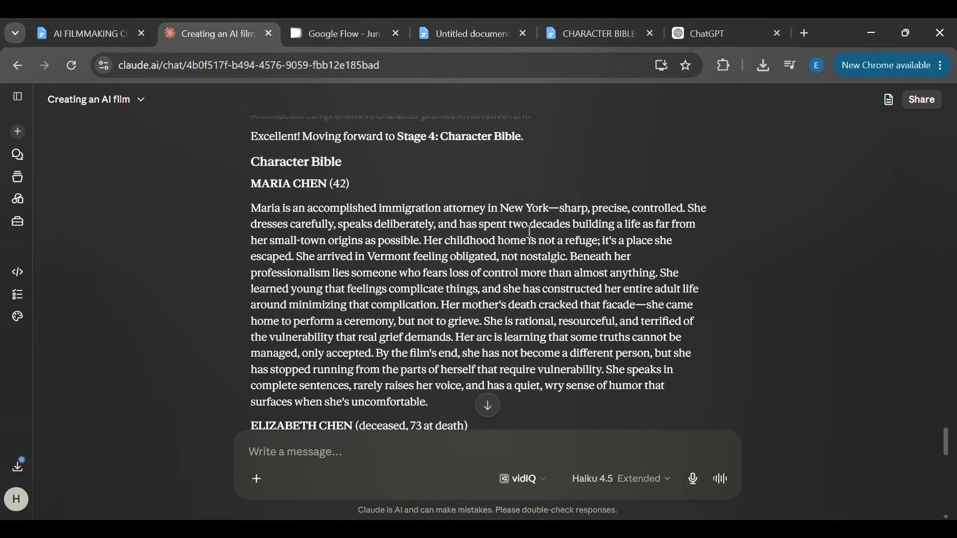
scroll(529, 231, down, 4)
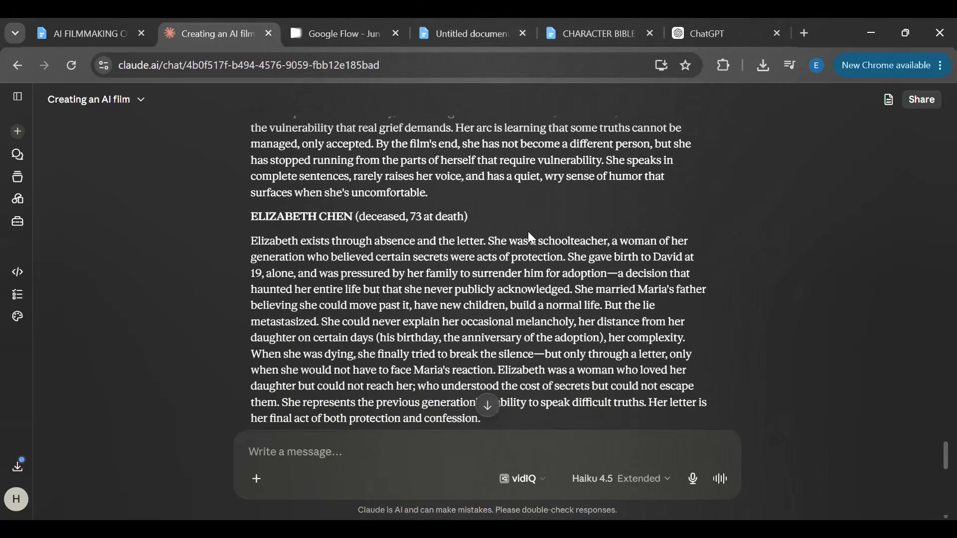
scroll(530, 234, up, 1)
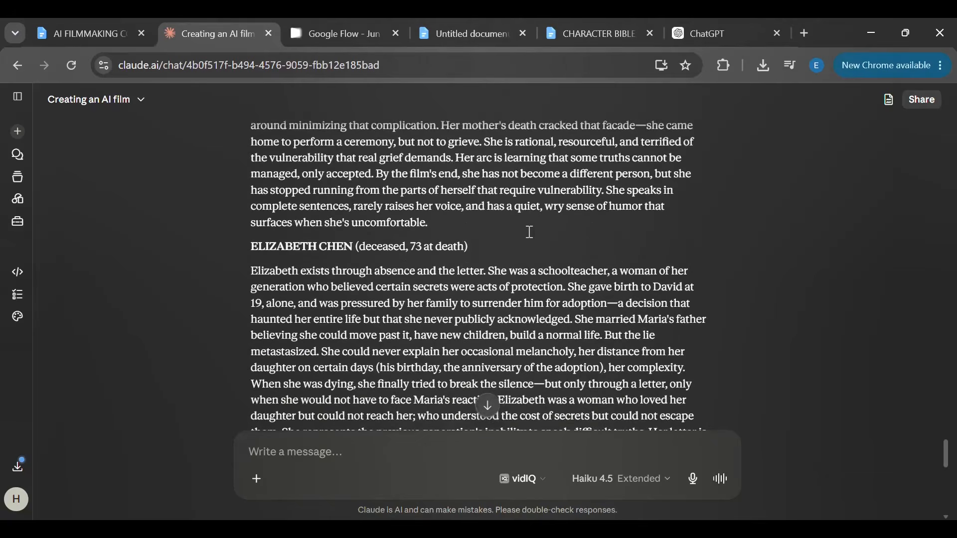
scroll(529, 231, up, 5)
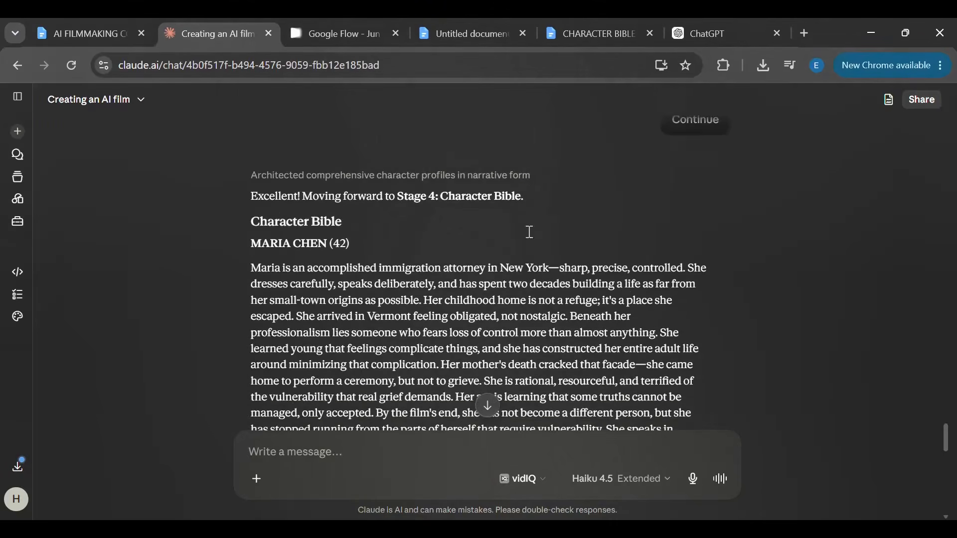
scroll(529, 231, down, 15)
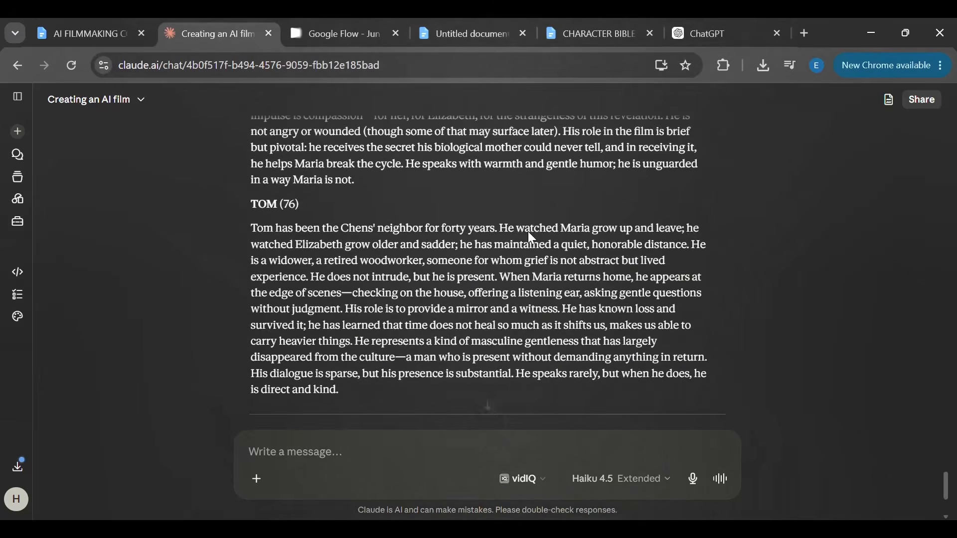
scroll(530, 235, down, 4)
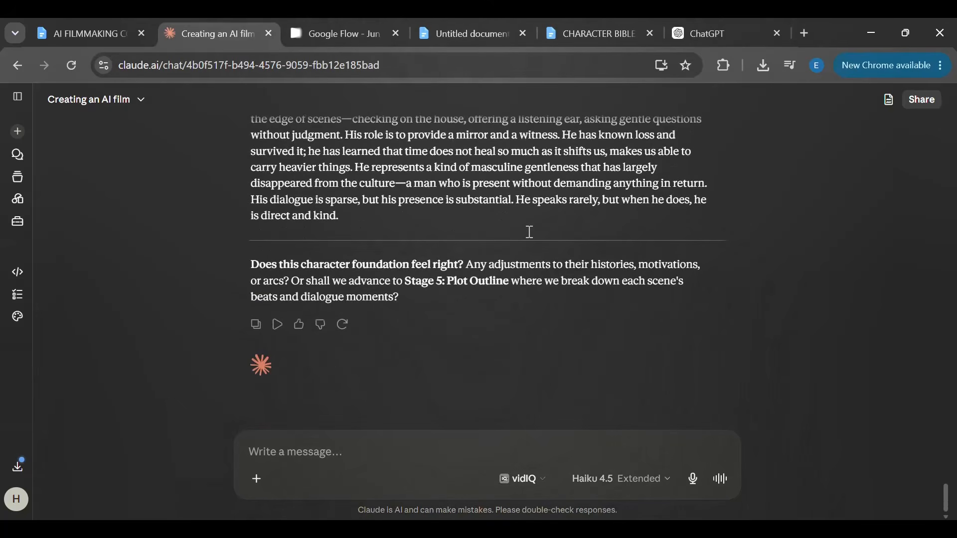
scroll(530, 237, up, 4)
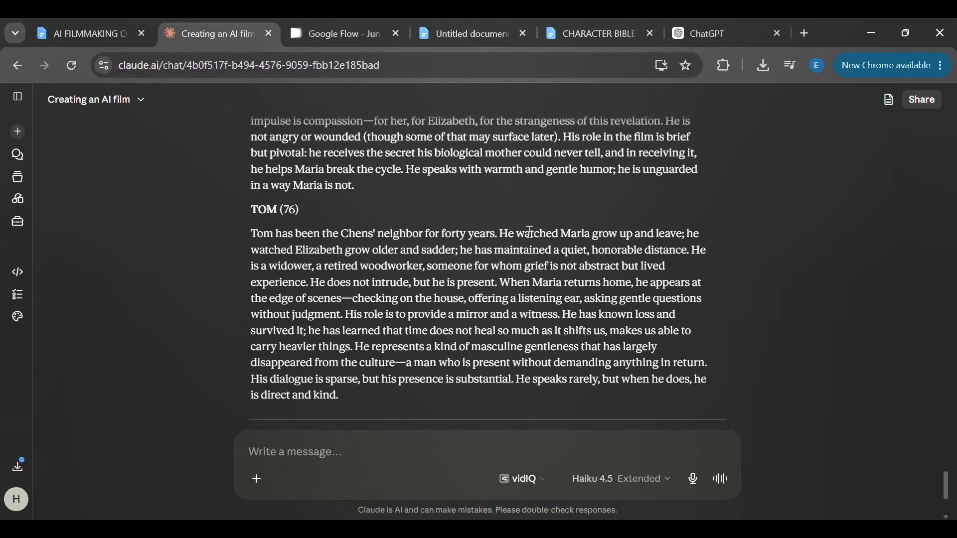
scroll(530, 232, down, 4)
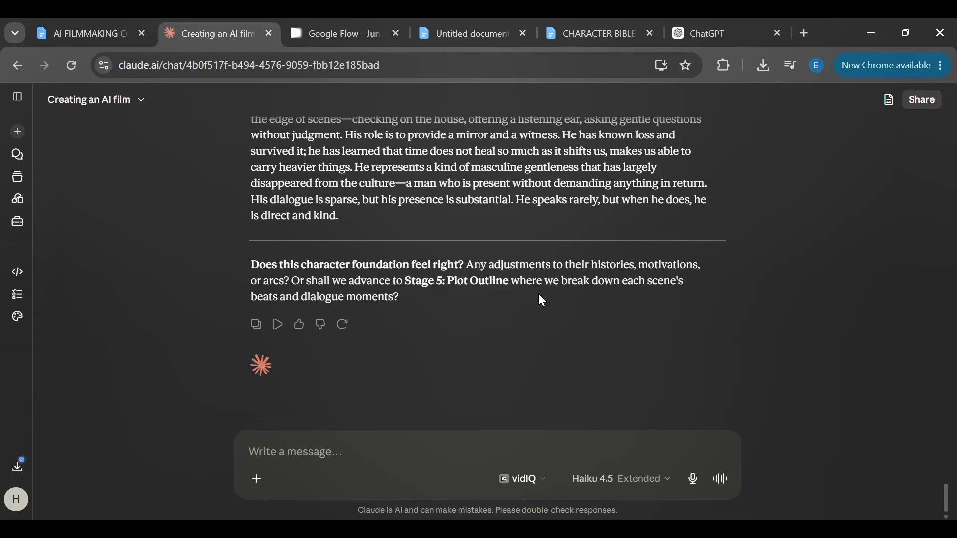
scroll(539, 295, up, 2)
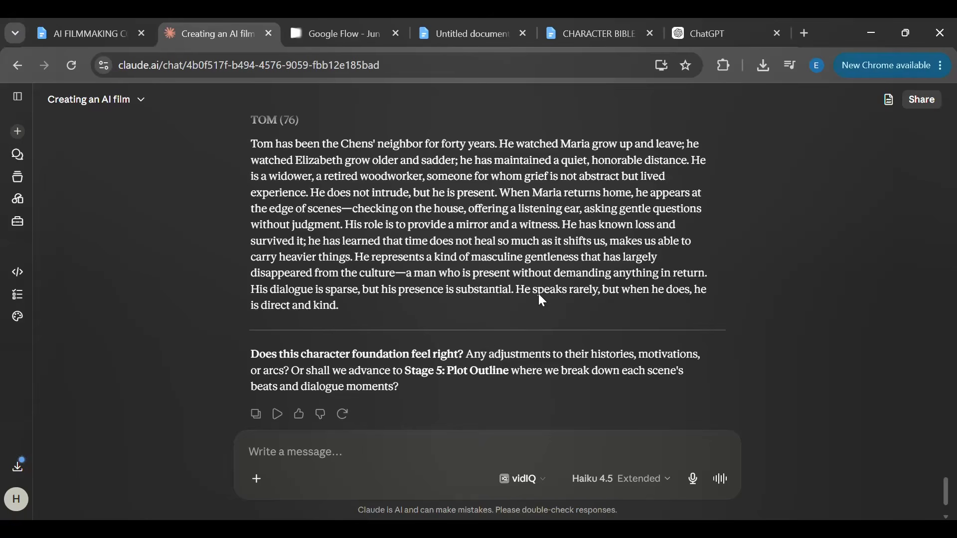
Step: Send the message "continue to plot outline" and go to the newest part of the response
click(309, 459)
click(796, 536)
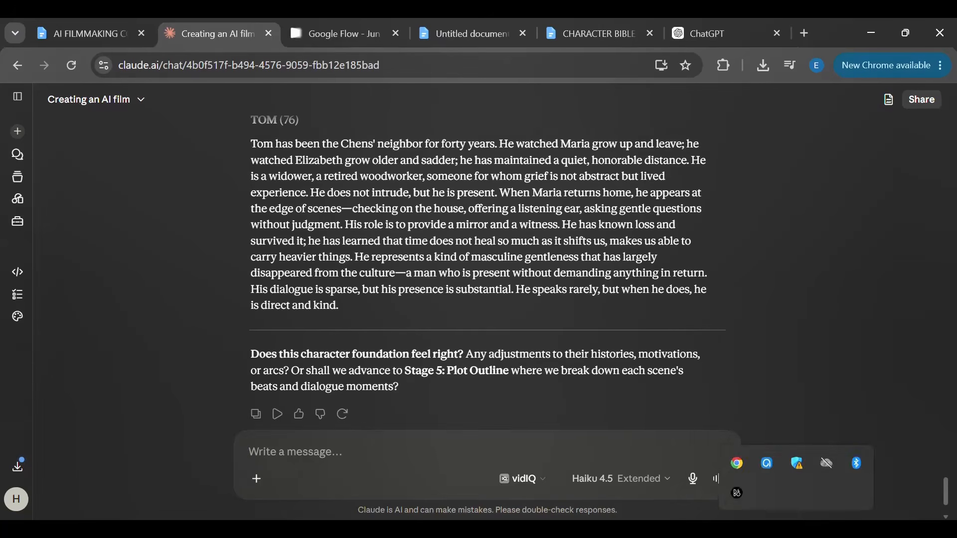
click(796, 536)
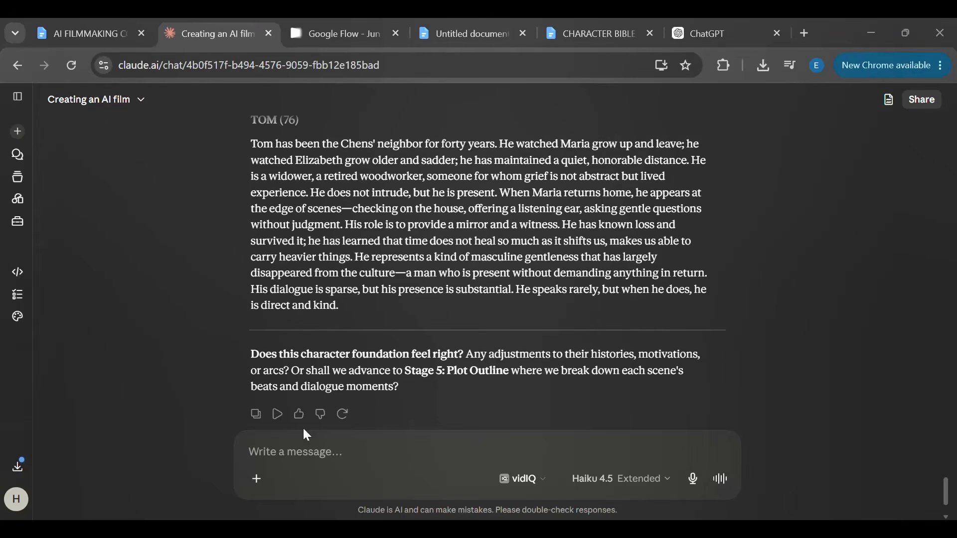
click(278, 457)
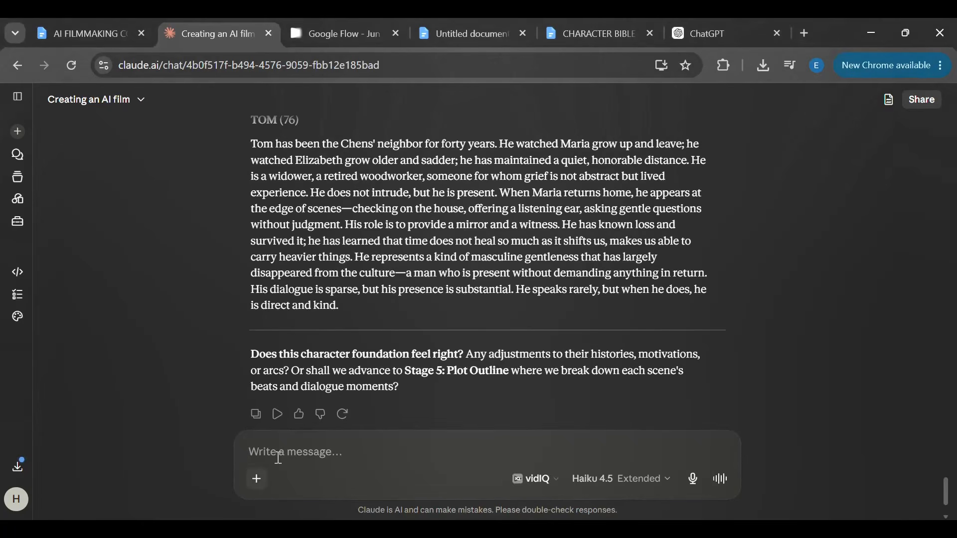
text(con)
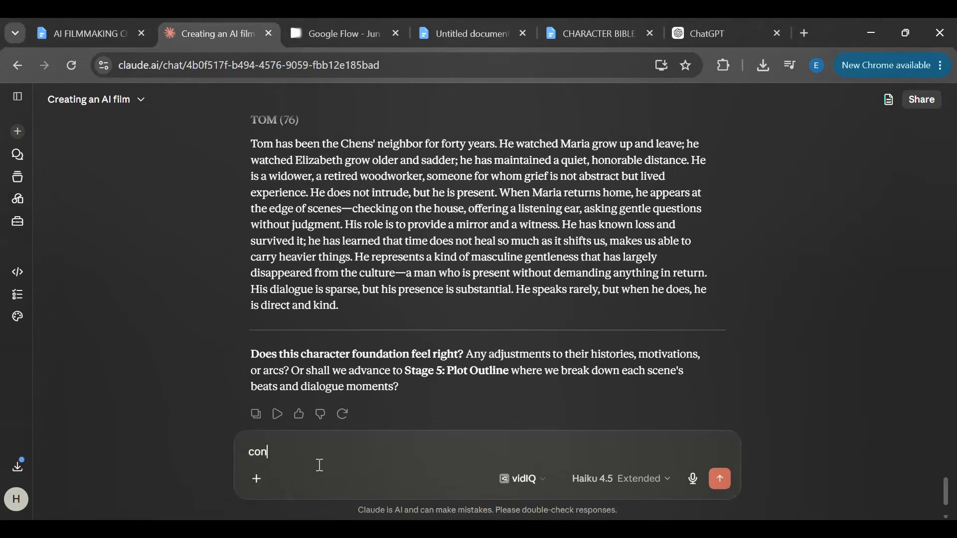
text(tinue to plot outlin)
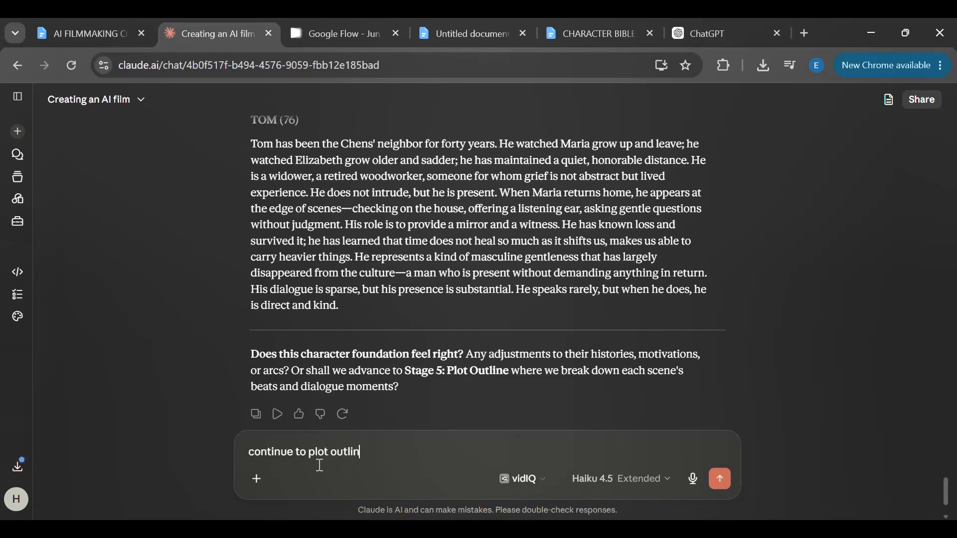
text(e)
key(Return)
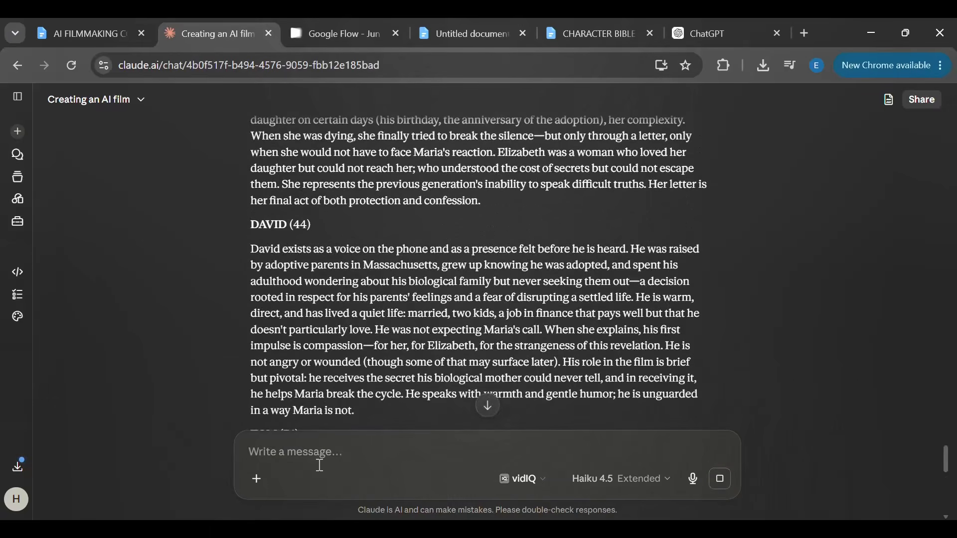
click(499, 411)
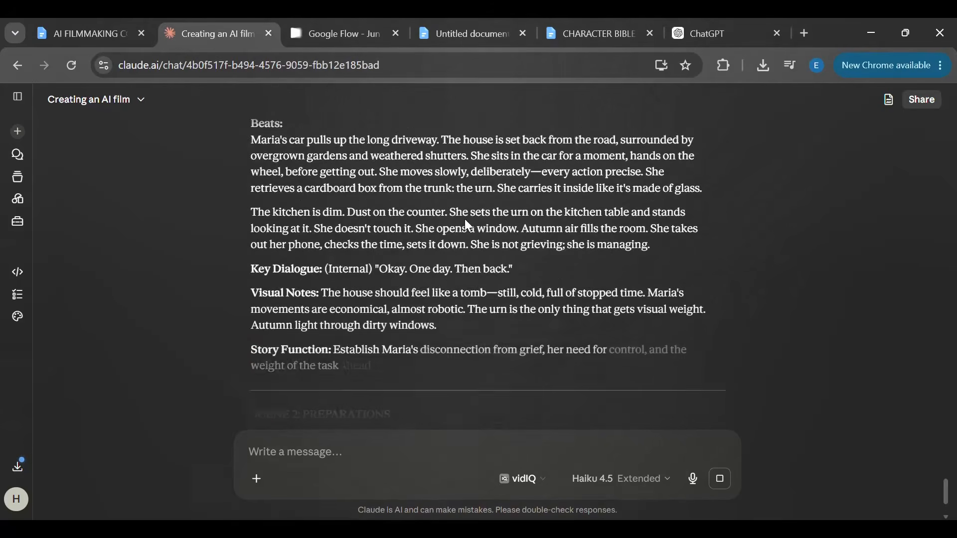
Step: Read the Stage 5 Plot Outline from Scene 1: Arrival through Scene 4, checking settings, emotional arcs, beats and key dialogue
scroll(466, 220, up, 4)
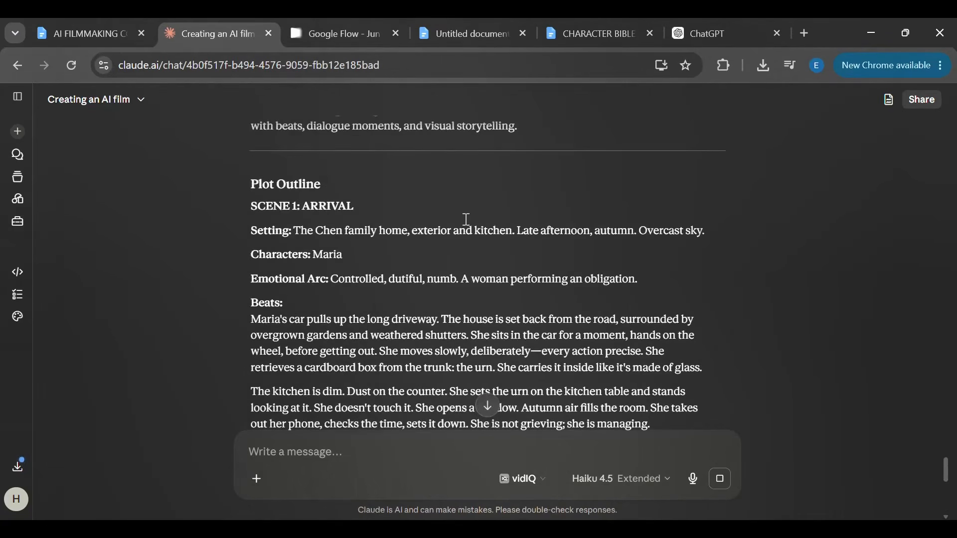
scroll(466, 219, up, 1)
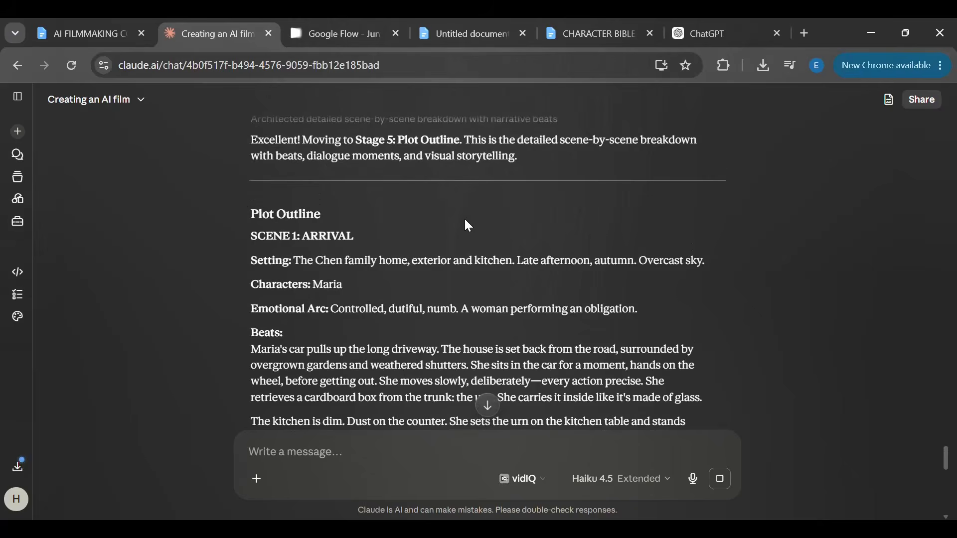
scroll(466, 222, up, 3)
scroll(467, 226, down, 10)
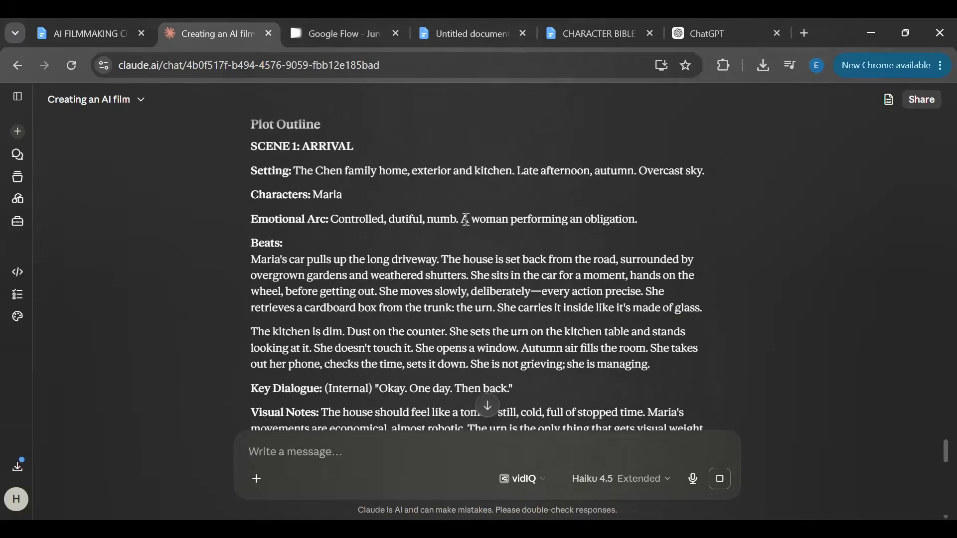
scroll(465, 221, down, 10)
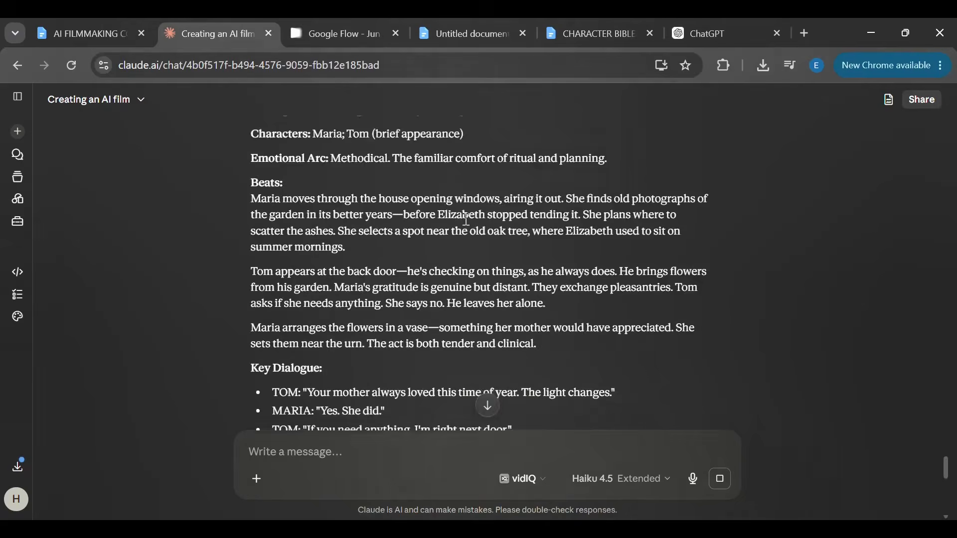
scroll(466, 219, down, 6)
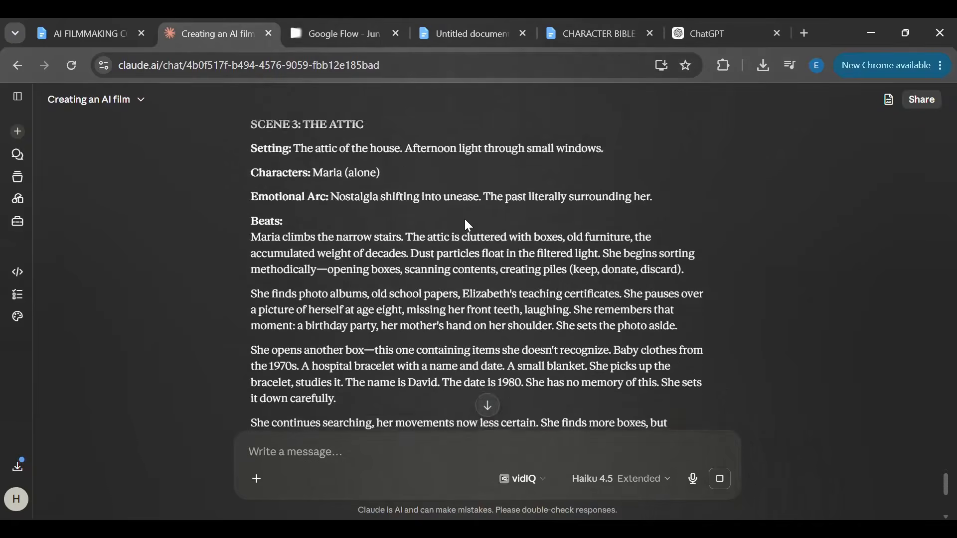
scroll(466, 221, down, 10)
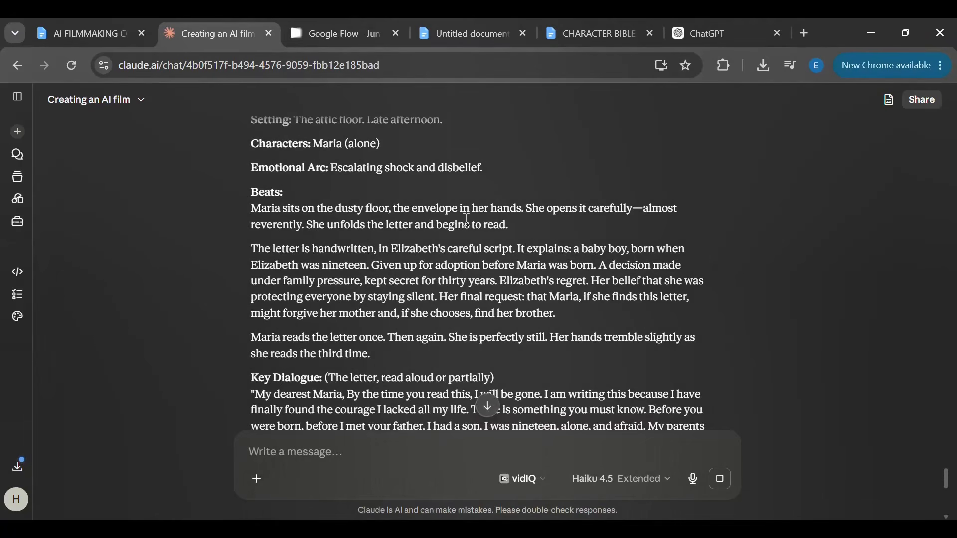
scroll(466, 219, down, 3)
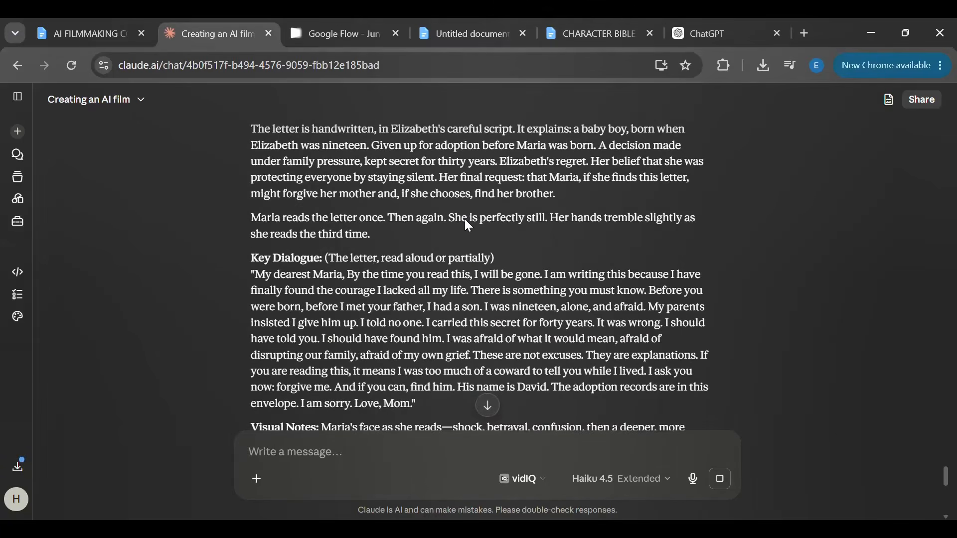
scroll(465, 220, down, 6)
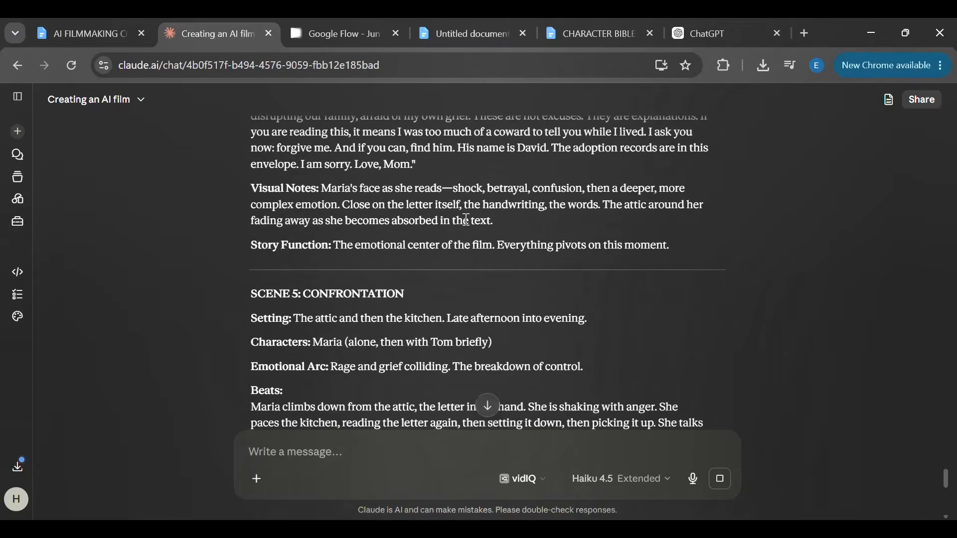
Step: Review the outline from Scene 5: Confrontation through the final ash-scattering scene and the closing question about Stage 6: Screenplay
scroll(466, 219, down, 2)
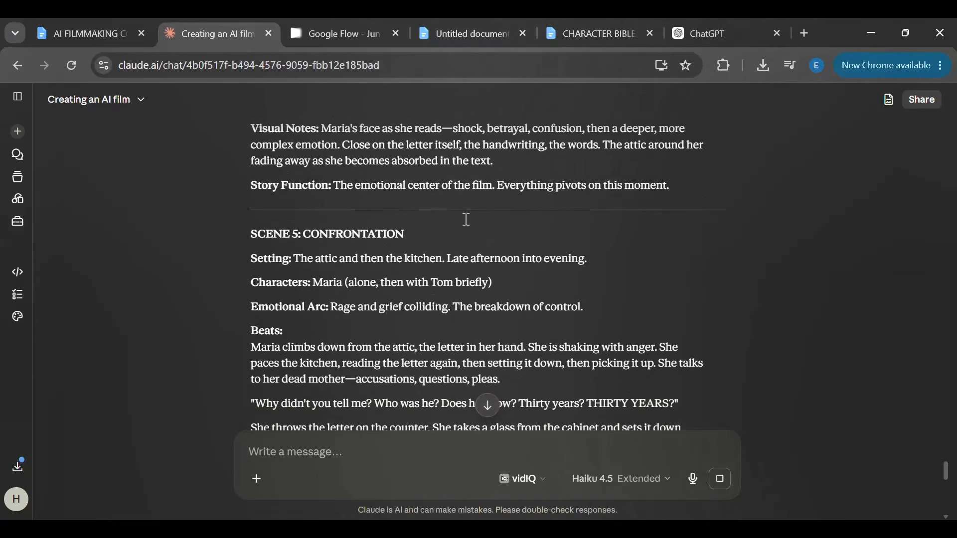
scroll(466, 220, down, 7)
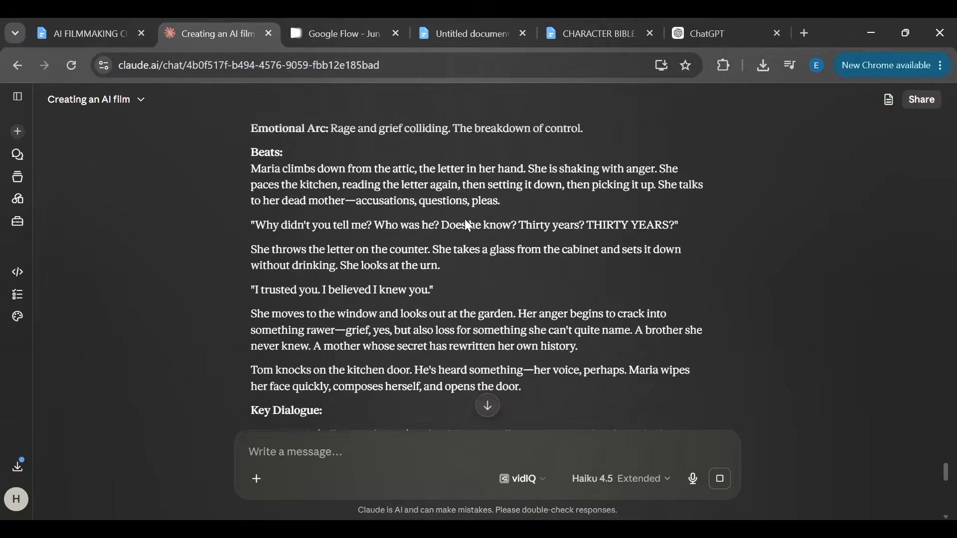
scroll(466, 219, down, 3)
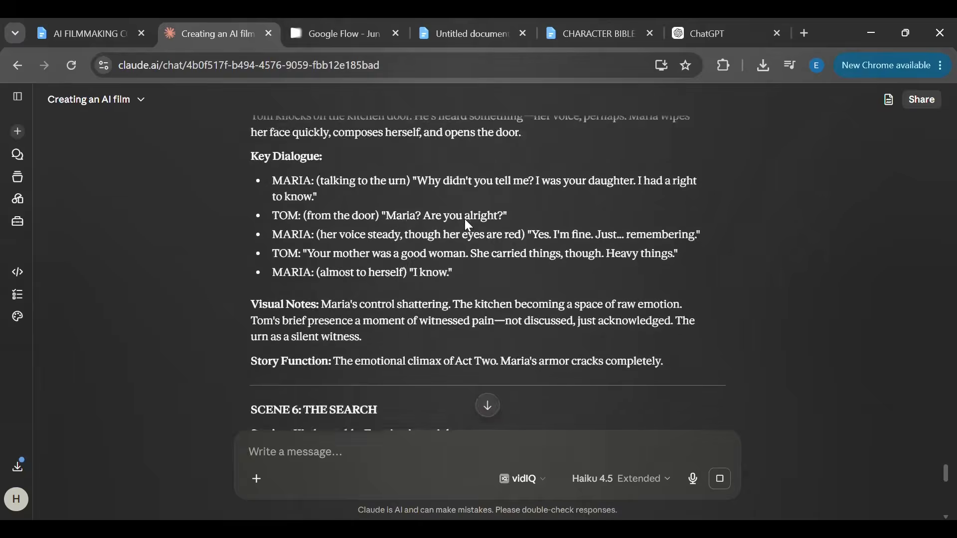
scroll(466, 219, down, 2)
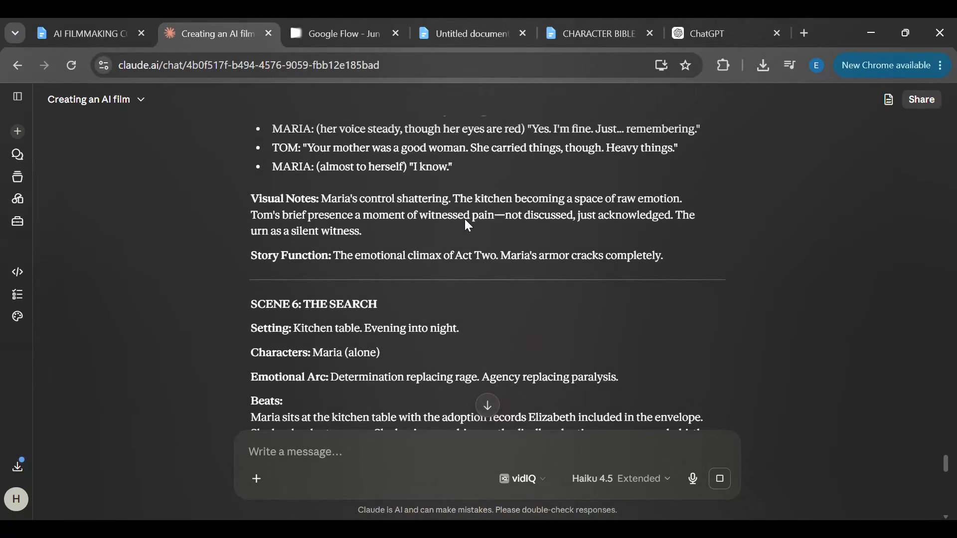
scroll(467, 225, down, 3)
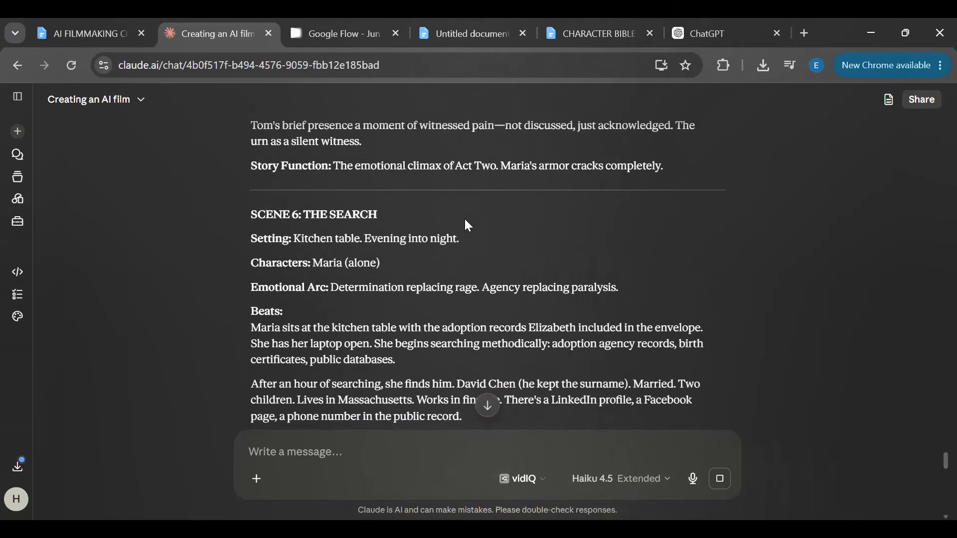
scroll(467, 225, down, 2)
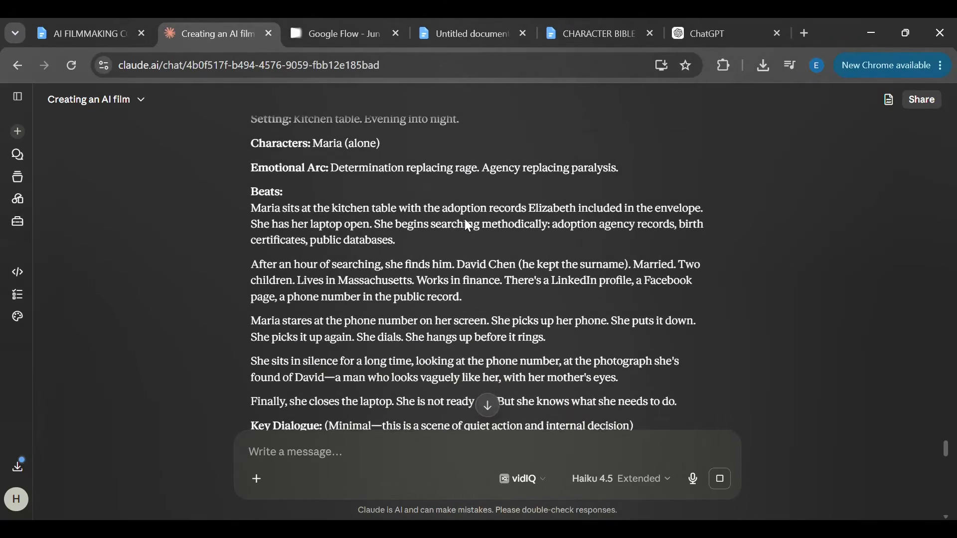
scroll(467, 225, down, 2)
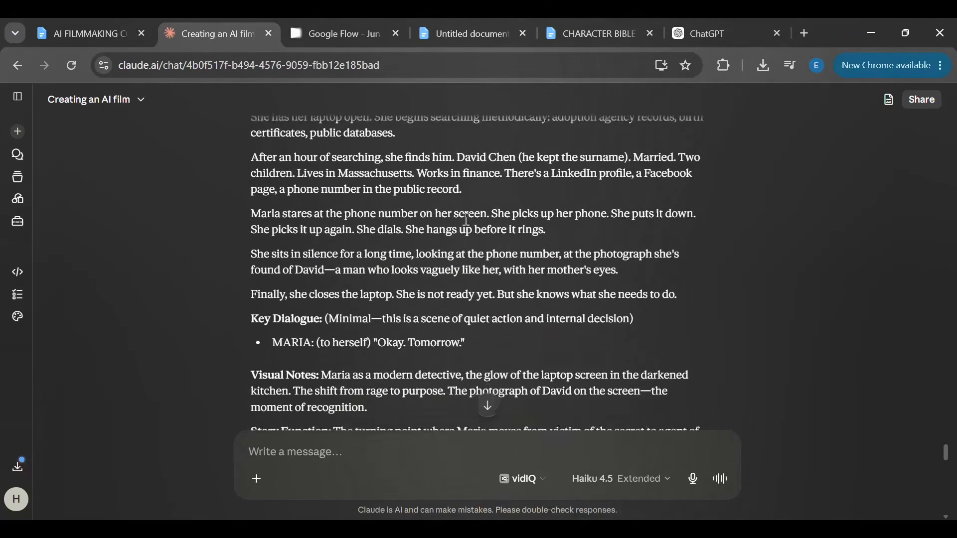
scroll(466, 221, down, 20)
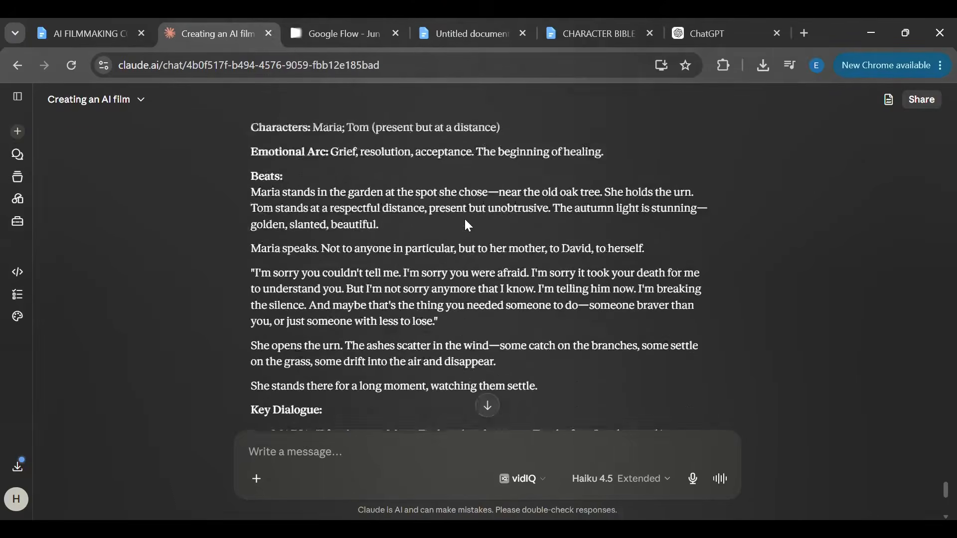
scroll(466, 222, down, 10)
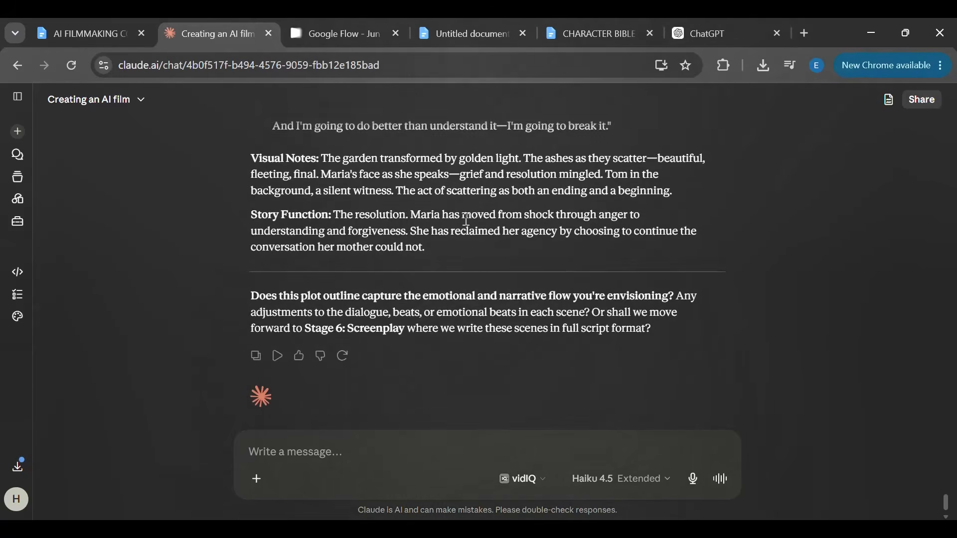
scroll(466, 219, up, 9)
scroll(467, 225, down, 6)
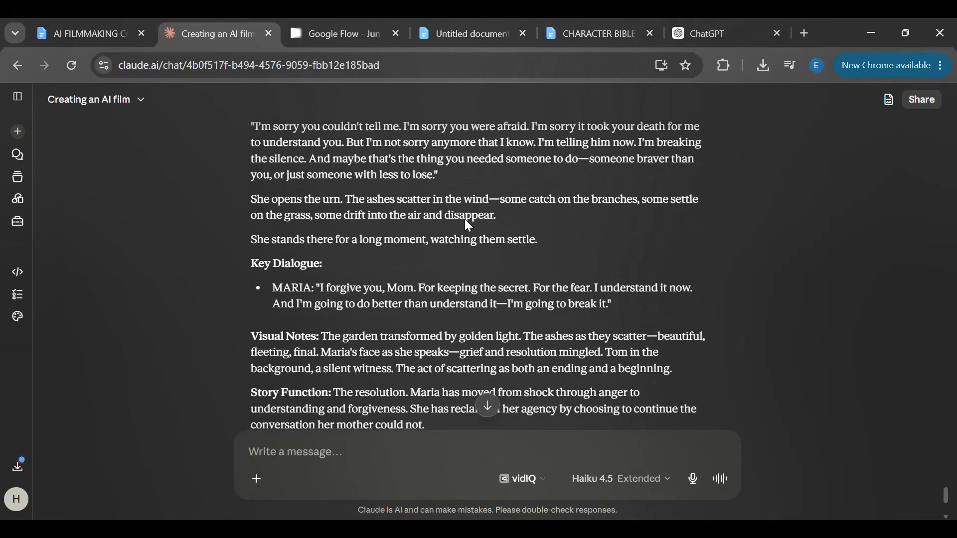
scroll(467, 222, down, 2)
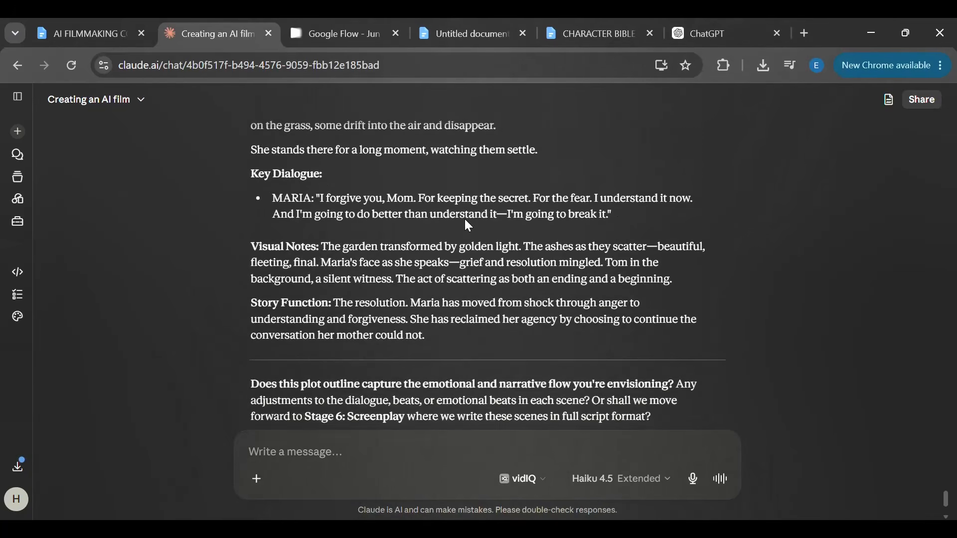
scroll(468, 226, down, 2)
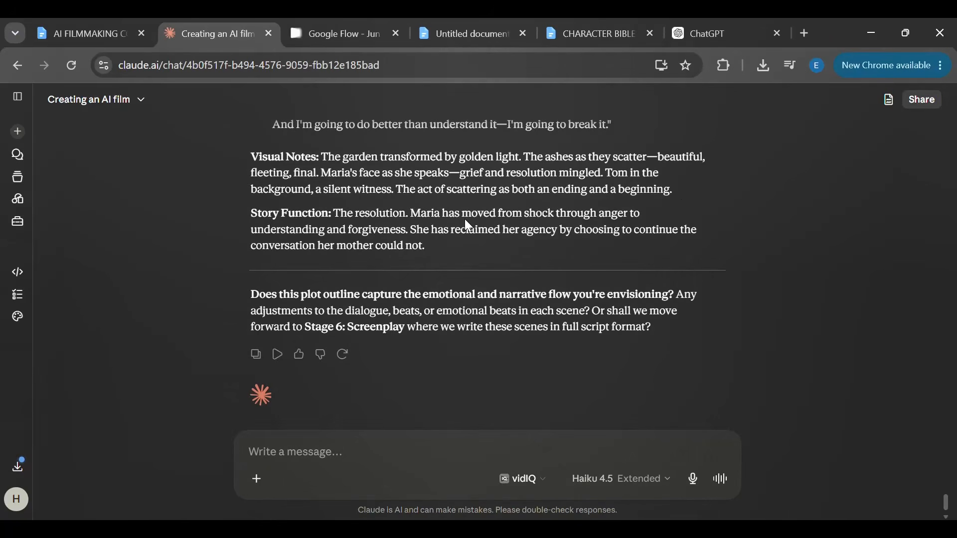
Step: Send the message "continue" to proceed to Stage 6: Screenplay, and go to the newest part of the chat
click(308, 453)
text(com)
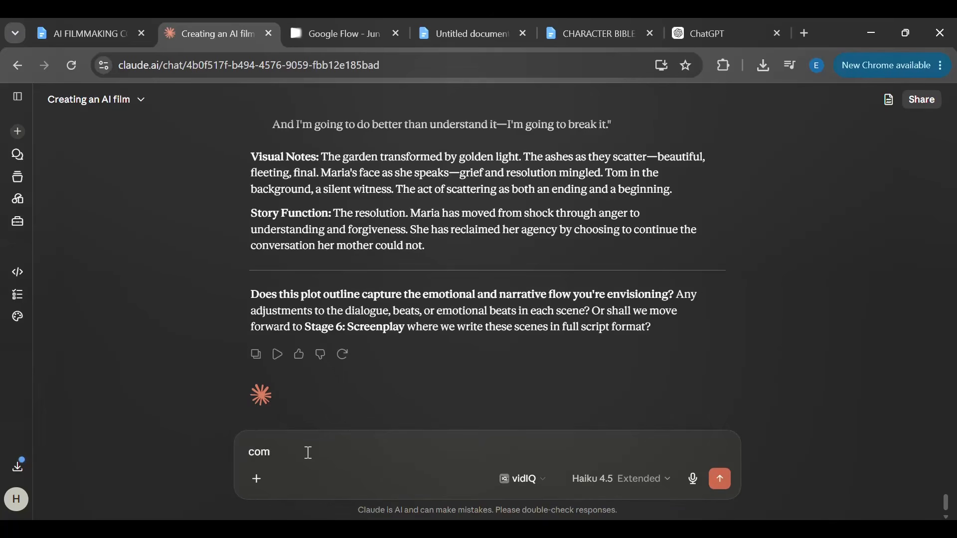
key(BackSpace)
text(ntinue)
key(Return)
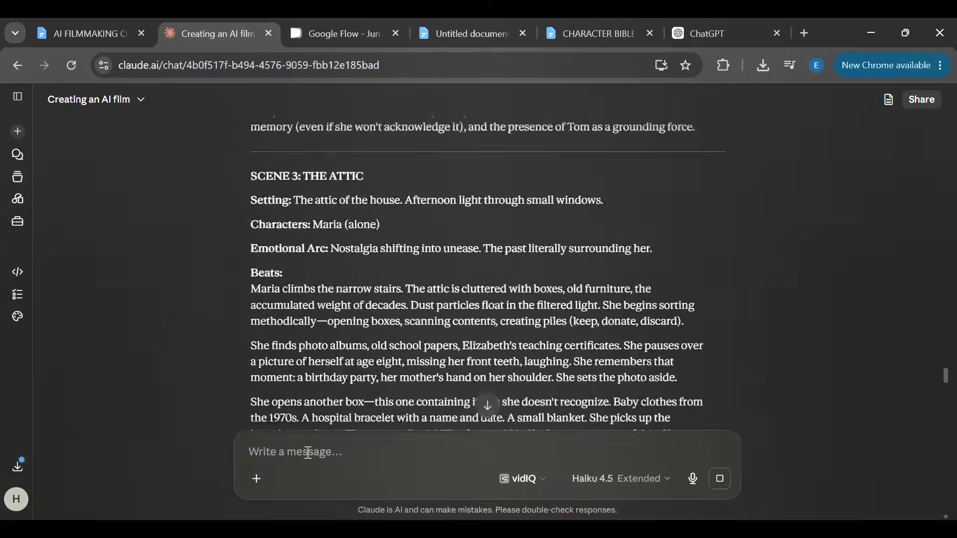
click(484, 409)
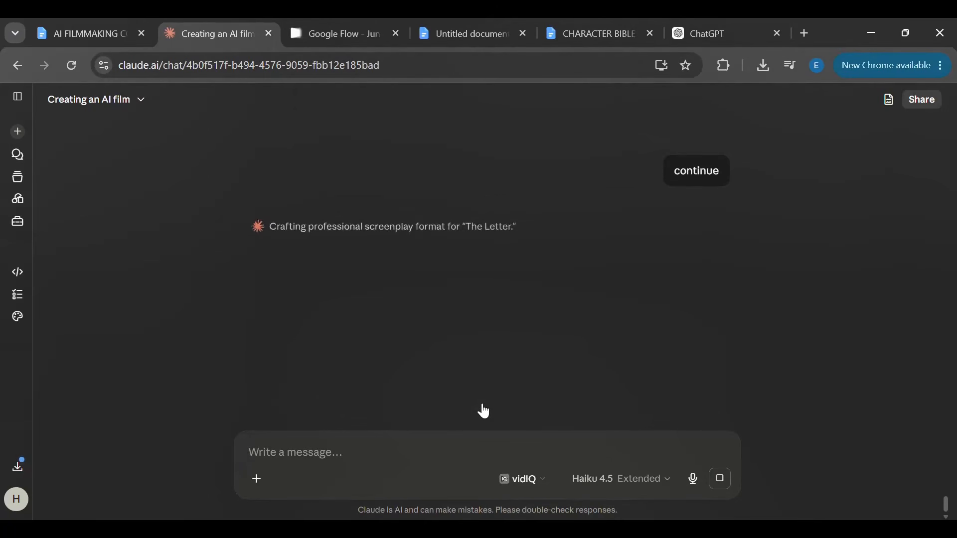
Step: Switch to the untitled Google Docs document and review the AI Film Breakdown phases, highlighting Development and Pre-production in the list
click(471, 35)
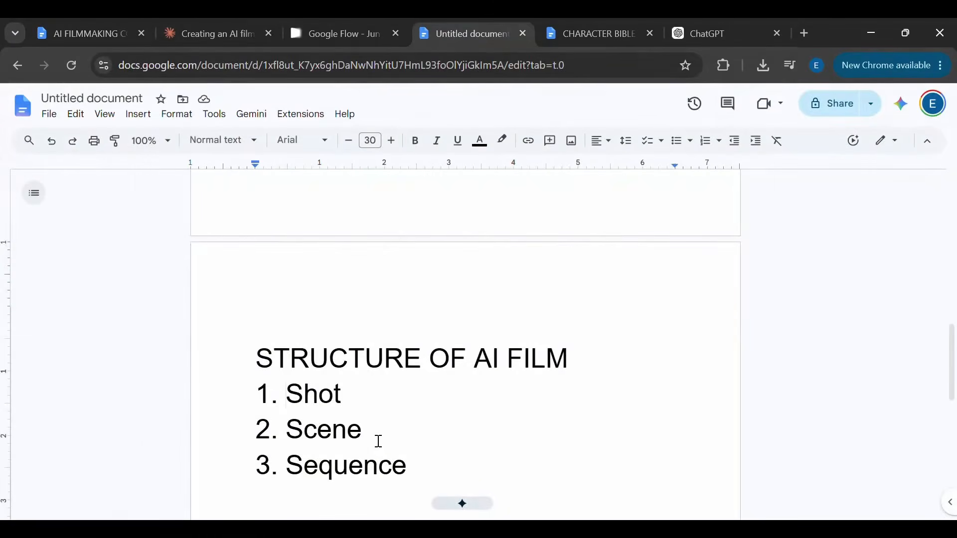
scroll(444, 331, up, 10)
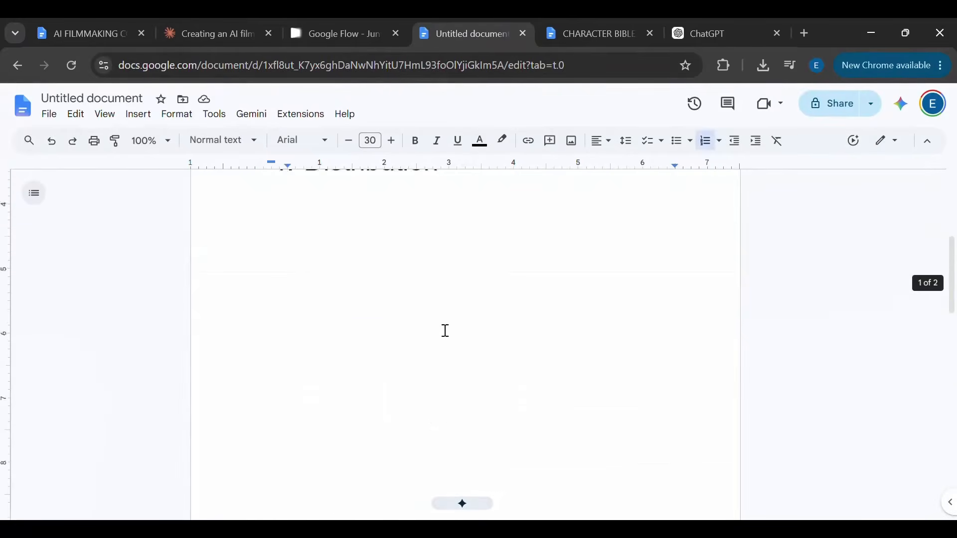
scroll(445, 331, up, 4)
key(ctrl+Home)
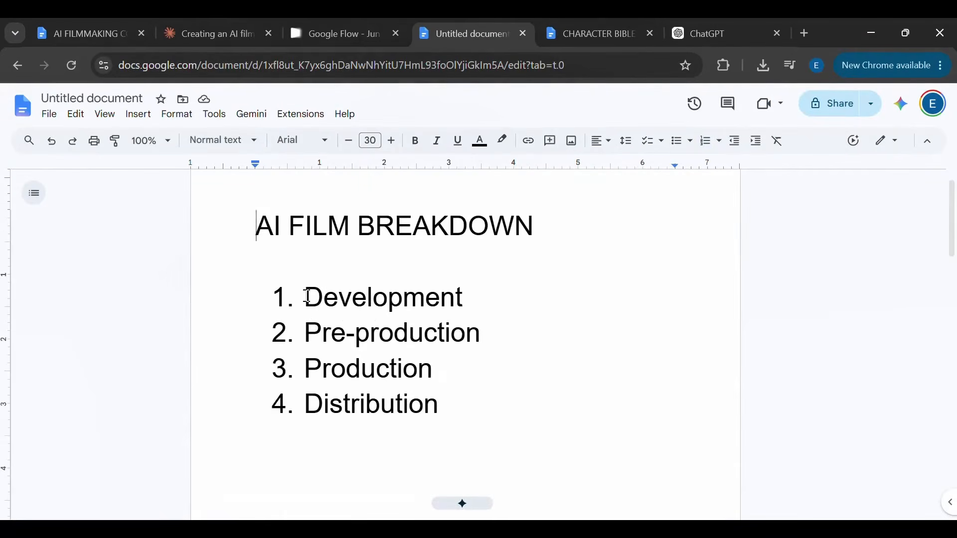
drag(307, 297, 465, 300)
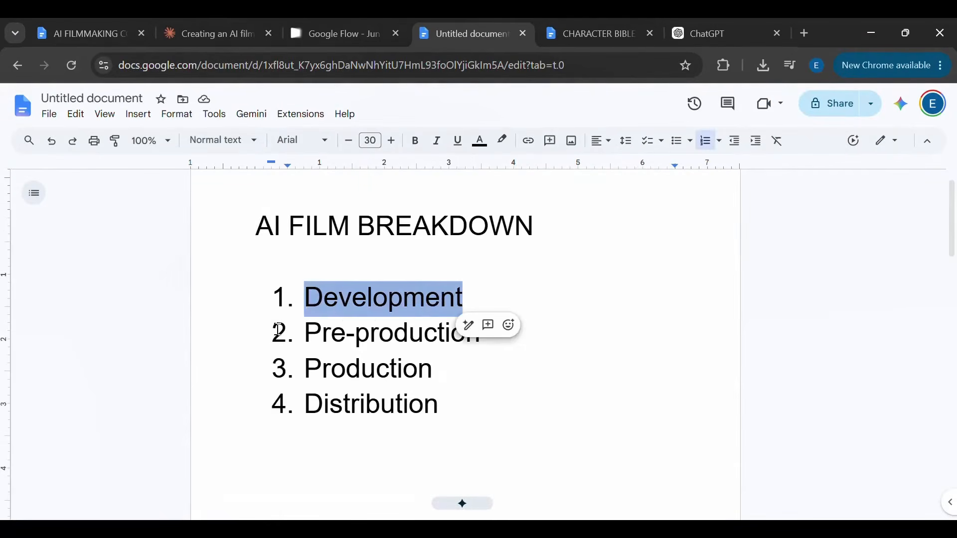
drag(301, 331, 495, 332)
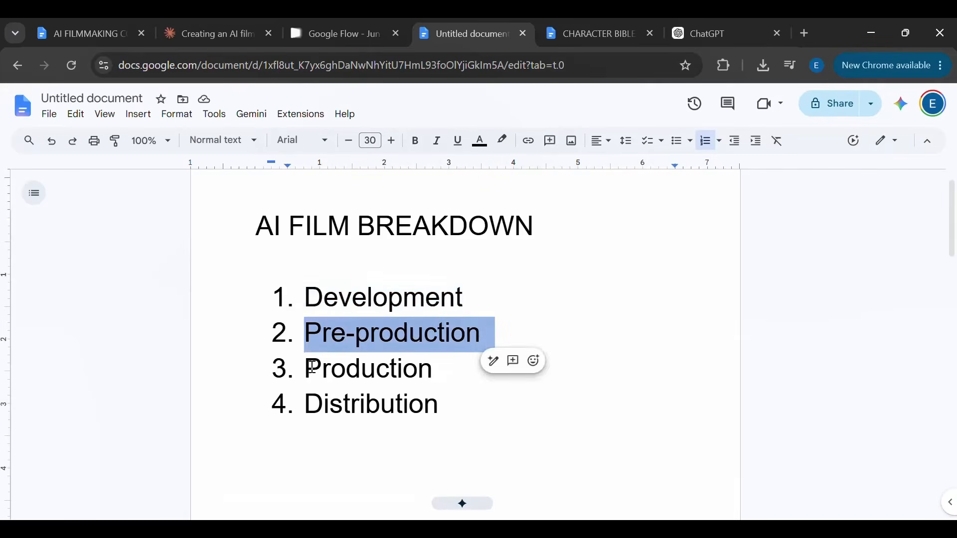
click(332, 368)
drag(333, 369, 460, 381)
click(480, 338)
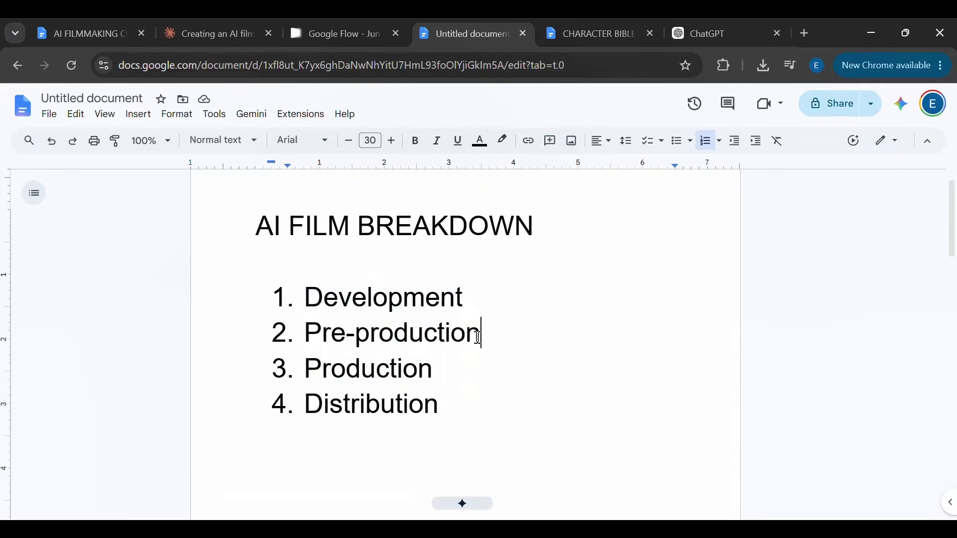
triple_click(296, 333)
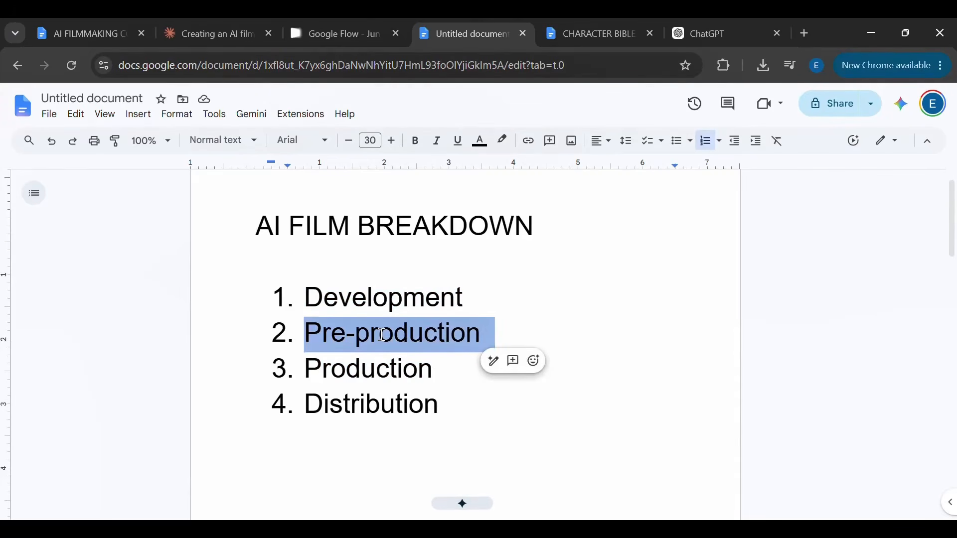
Step: Return to the Claude chat and skim The Letter screenplay through to its production notes, ending back at the title
click(234, 33)
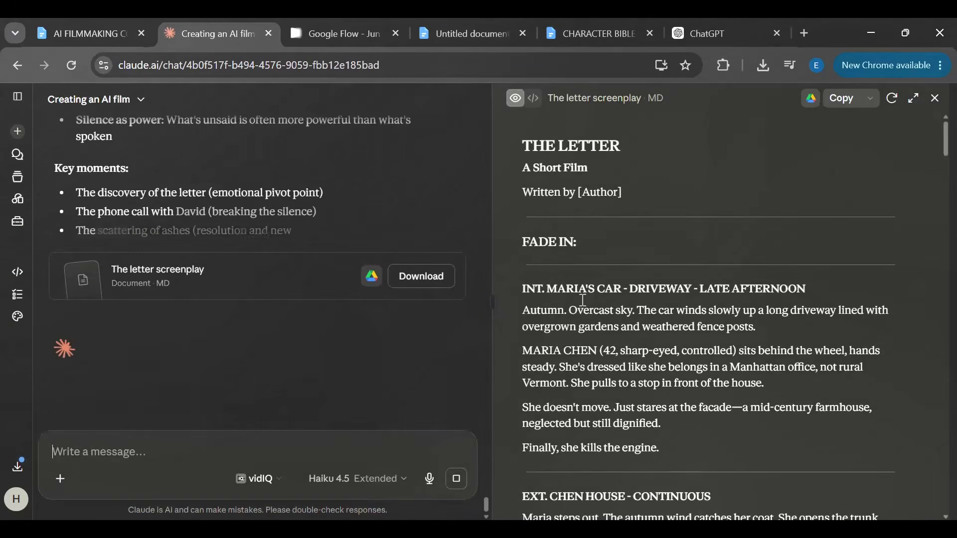
scroll(951, 191, down, 15)
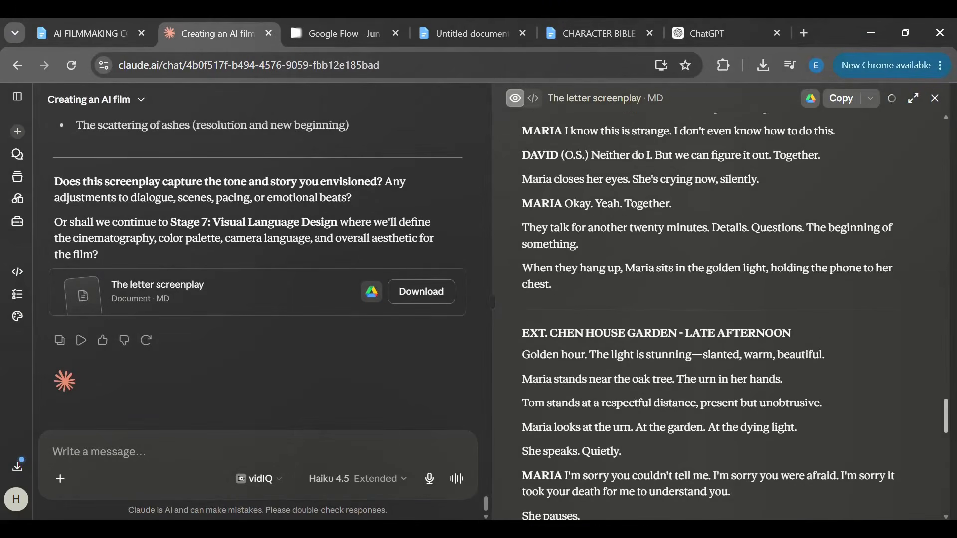
scroll(925, 218, down, 5)
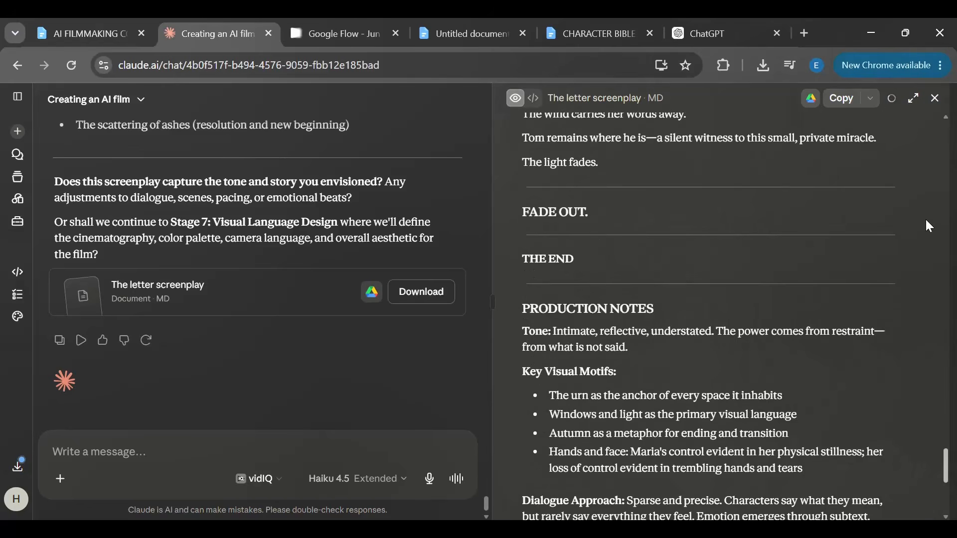
scroll(924, 218, up, 20)
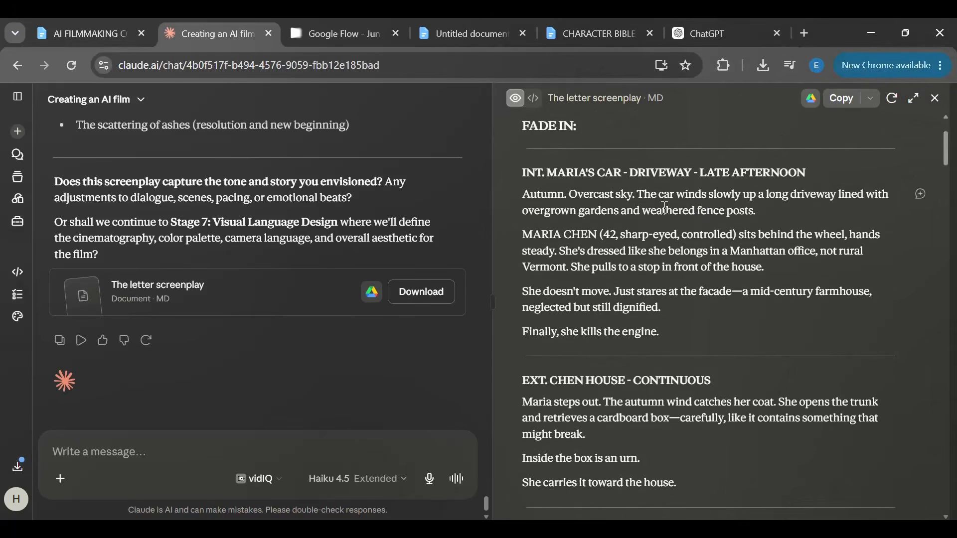
scroll(665, 207, up, 3)
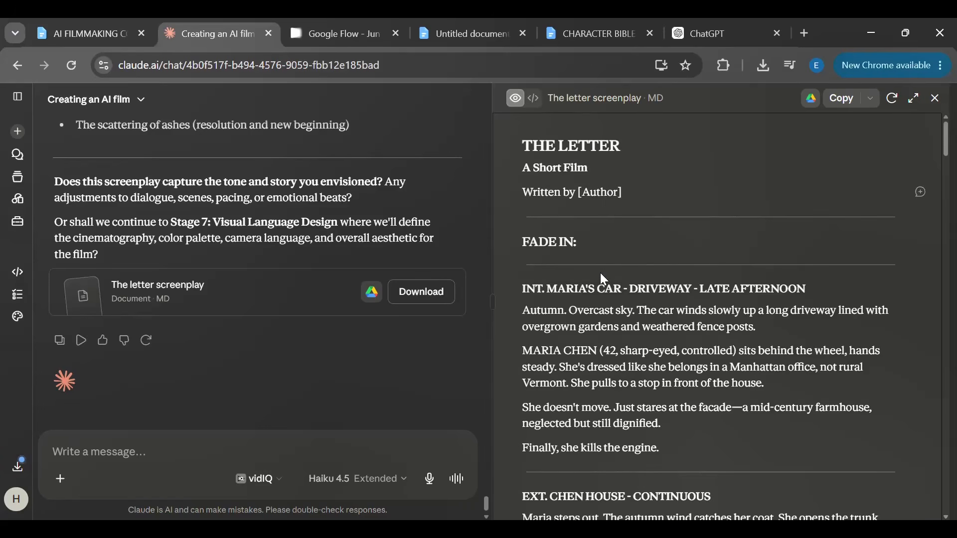
Step: Read the screenplay's opening car, house exterior and kitchen scenes, and close the screenplay document
scroll(599, 276, down, 1)
scroll(599, 276, down, 1)
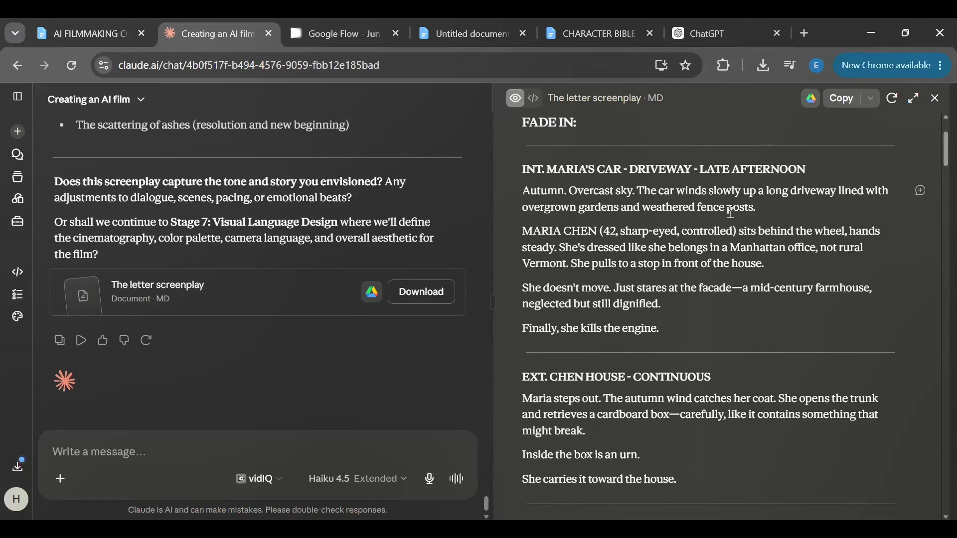
scroll(730, 212, down, 2)
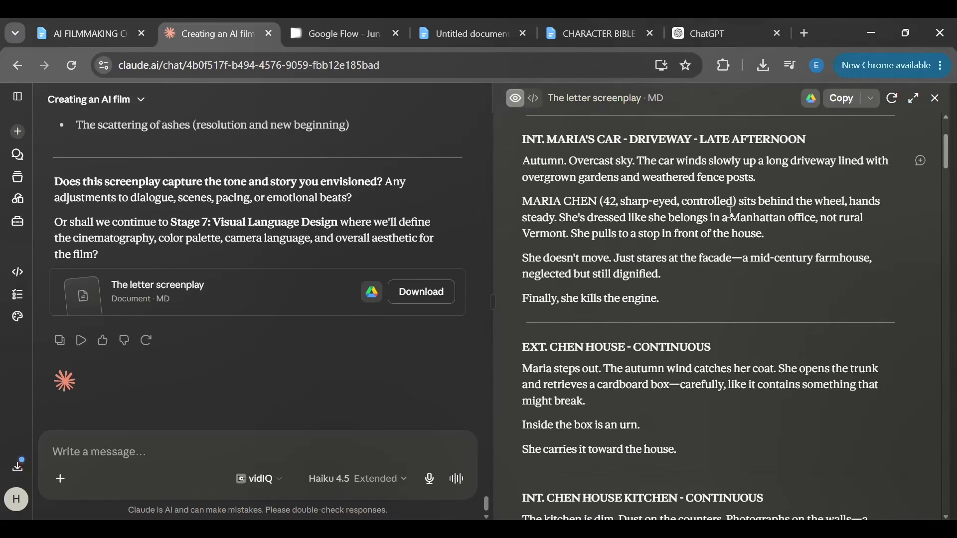
scroll(646, 190, up, 2)
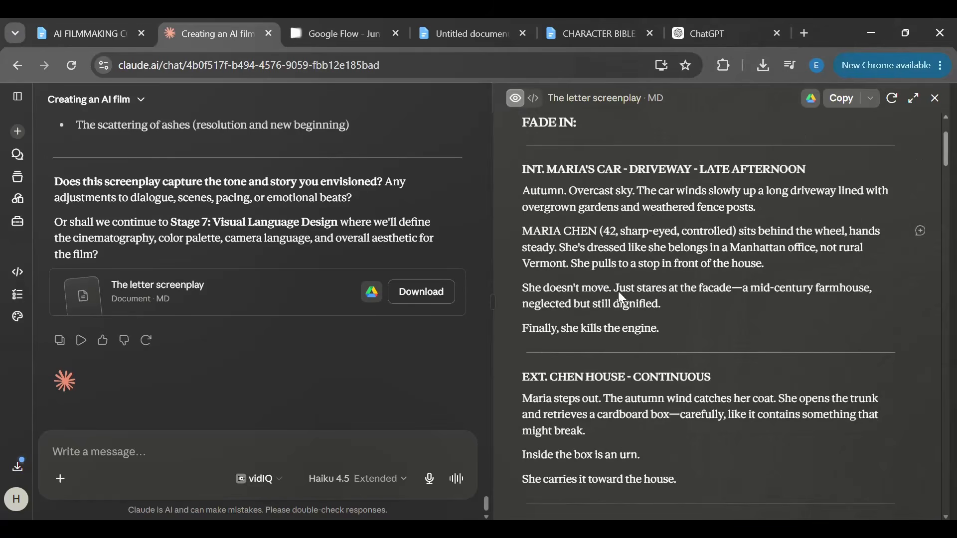
scroll(640, 325, down, 1)
scroll(639, 325, down, 1)
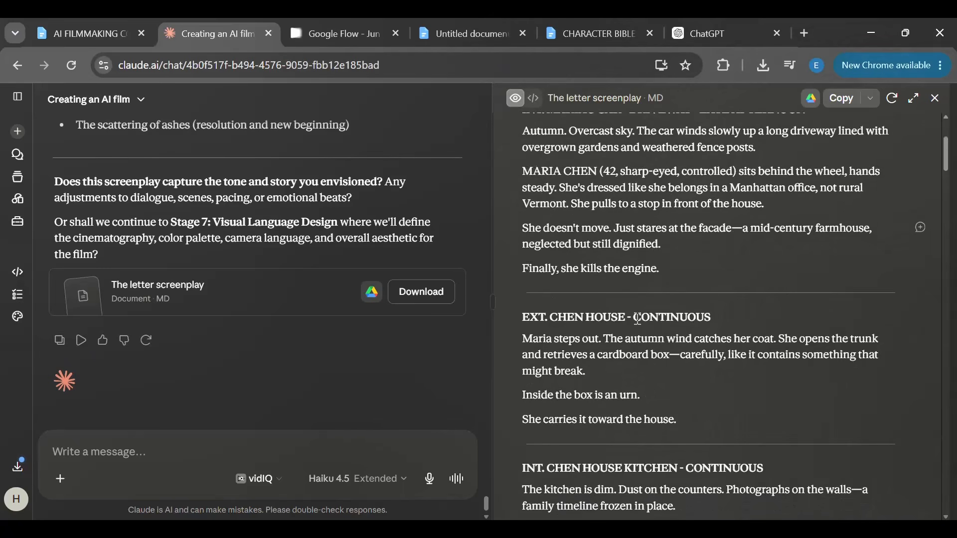
scroll(637, 318, down, 4)
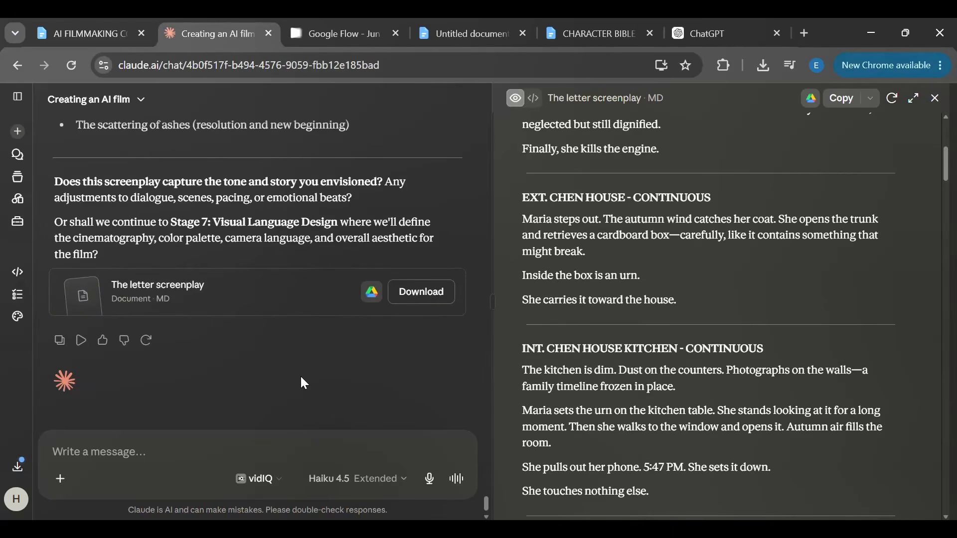
click(934, 98)
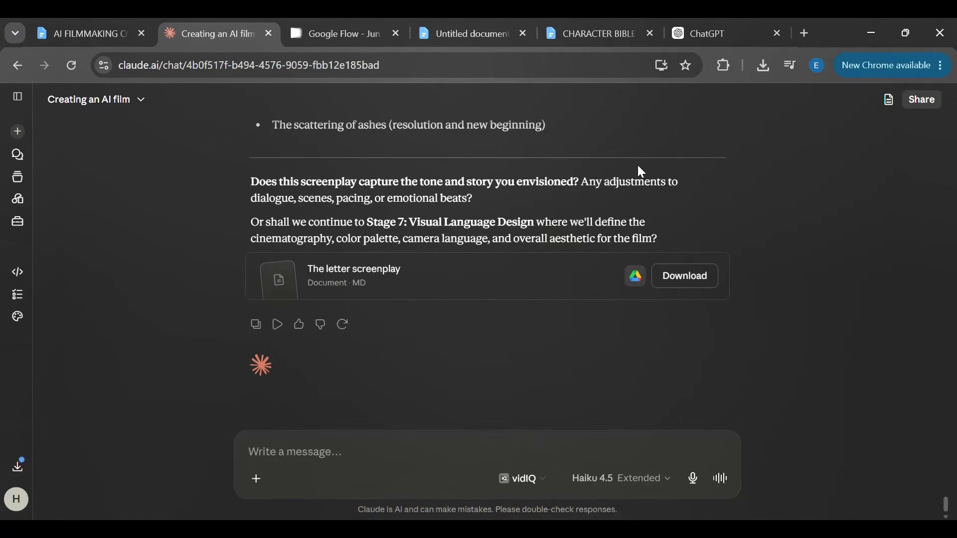
Step: Check the Pre-production phase in the film breakdown document, and send Claude the message "continue" to proceed to Stage 7: Visual Language Design
click(470, 35)
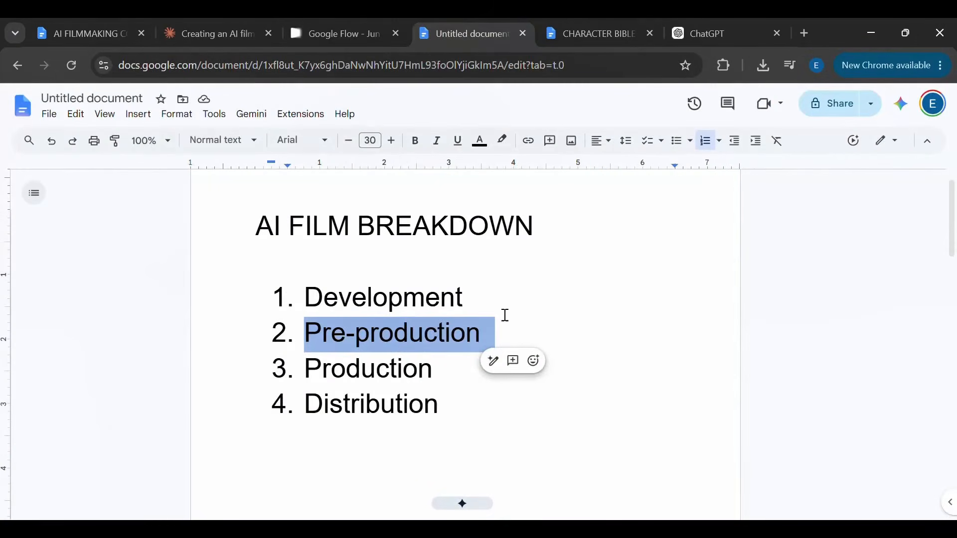
click(215, 38)
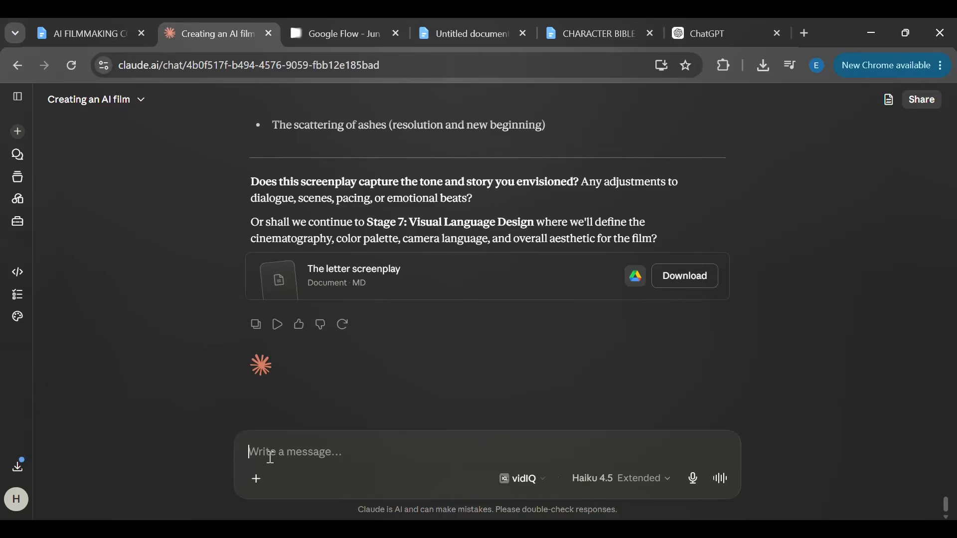
text(cont)
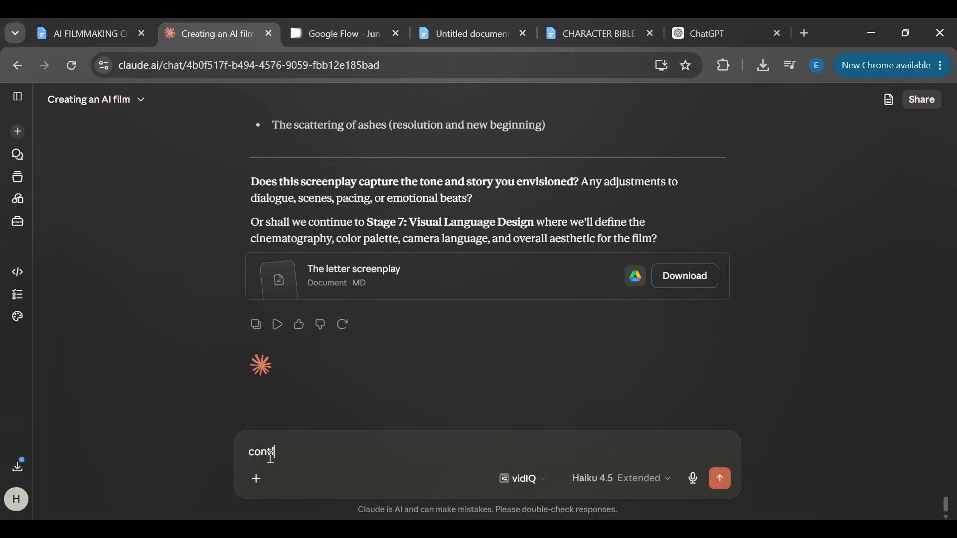
text(inye)
key(BackSpace)
key(BackSpace)
text(ue)
key(Return)
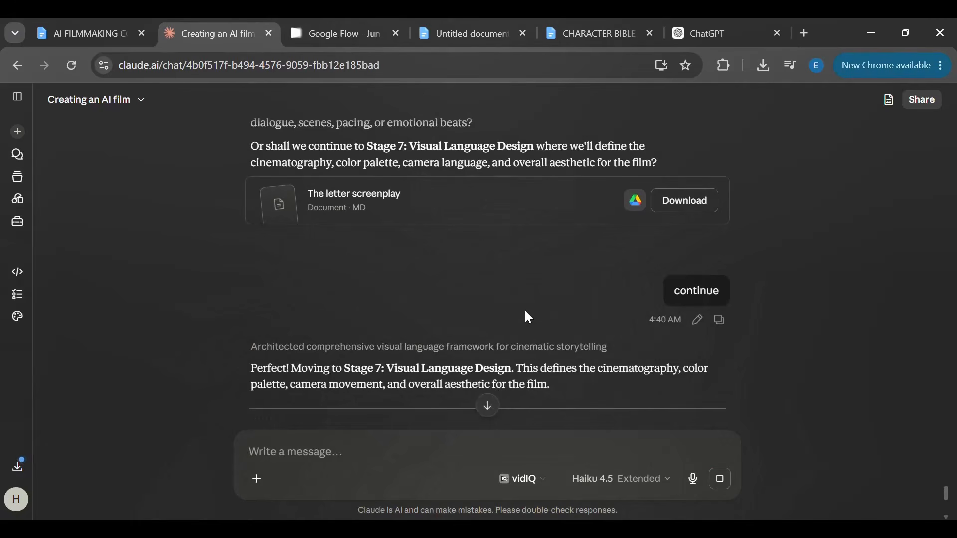
Step: Read the Overall Aesthetic section of the Visual Language Design, including film format and production design philosophy
scroll(527, 313, down, 2)
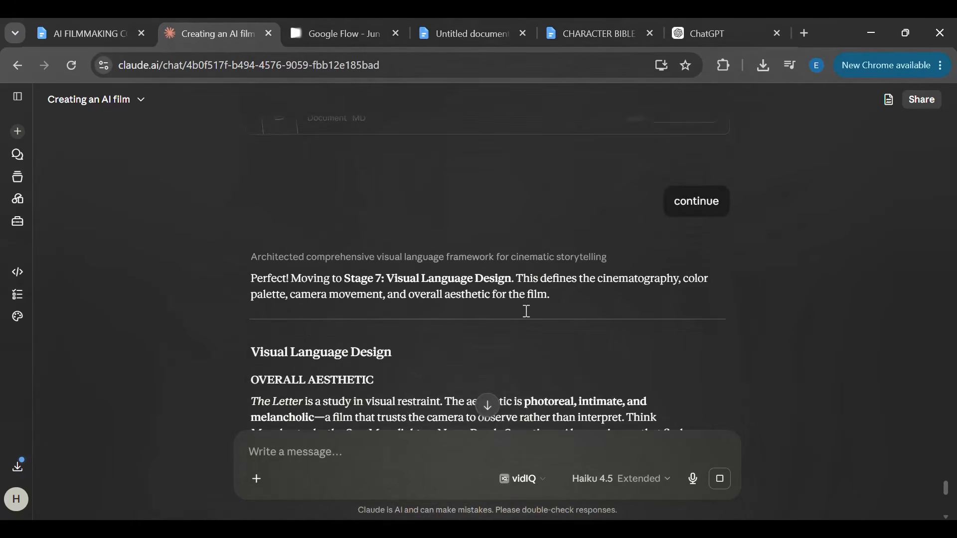
scroll(527, 311, down, 4)
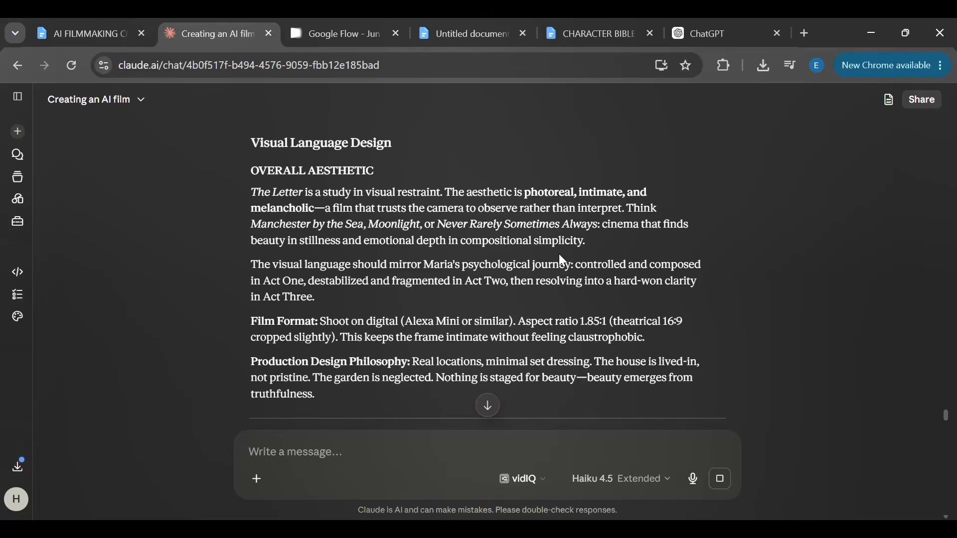
scroll(559, 259, down, 3)
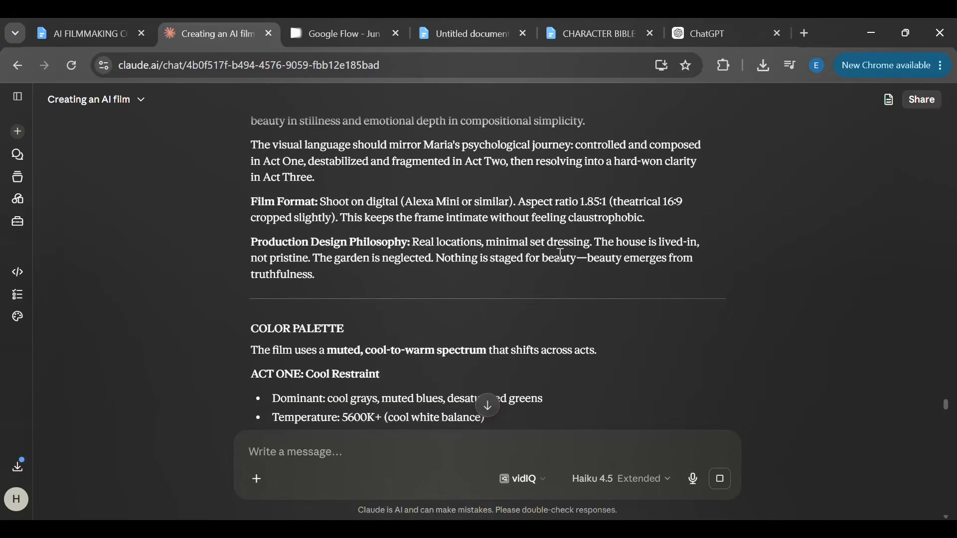
scroll(560, 254, up, 1)
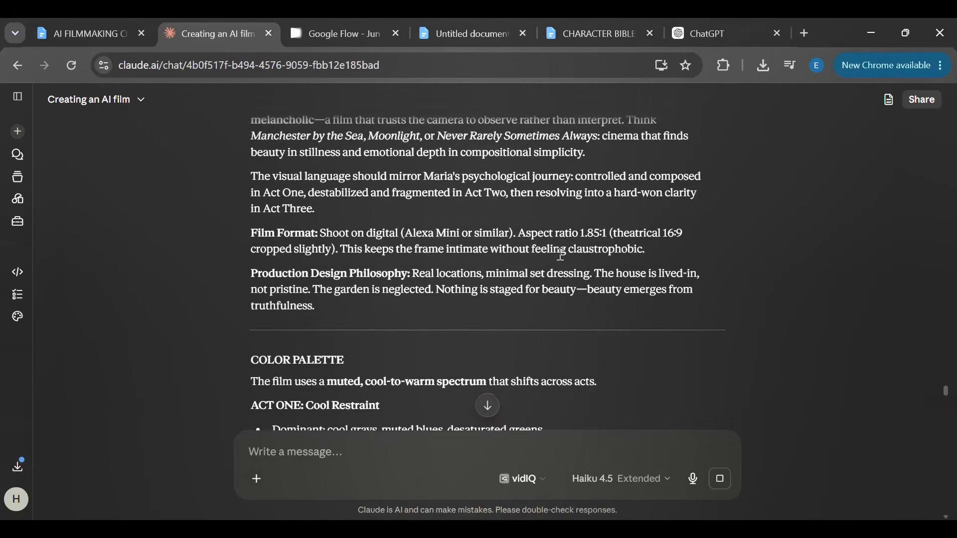
scroll(560, 254, up, 5)
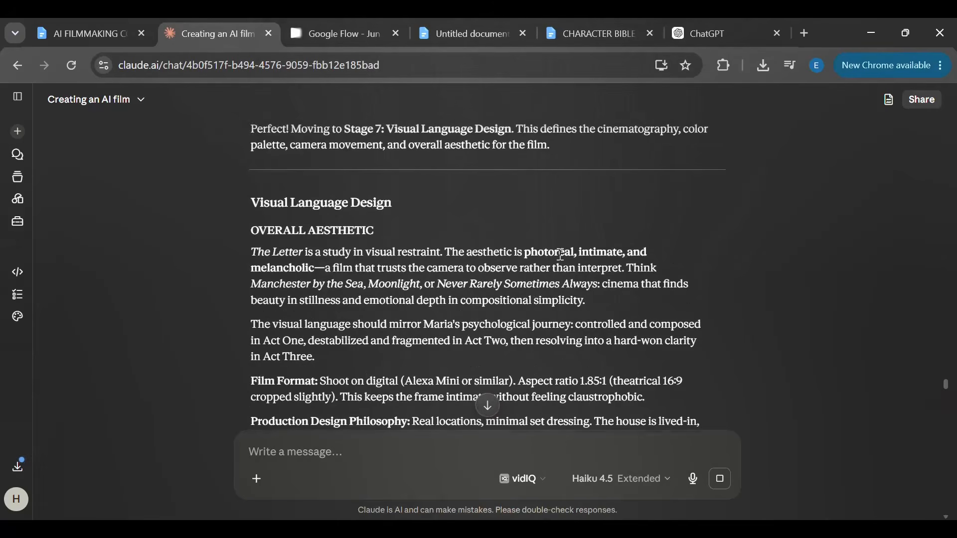
scroll(560, 255, down, 2)
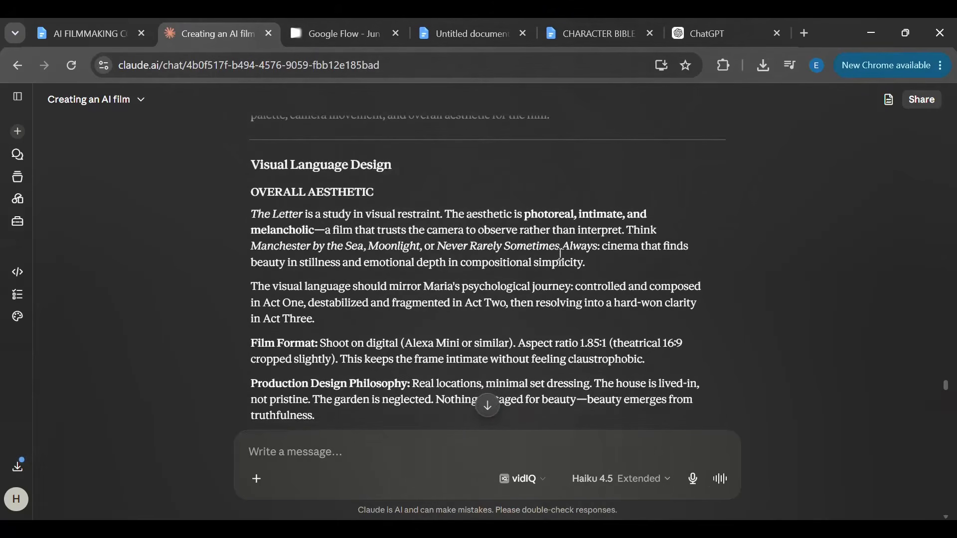
scroll(561, 259, down, 2)
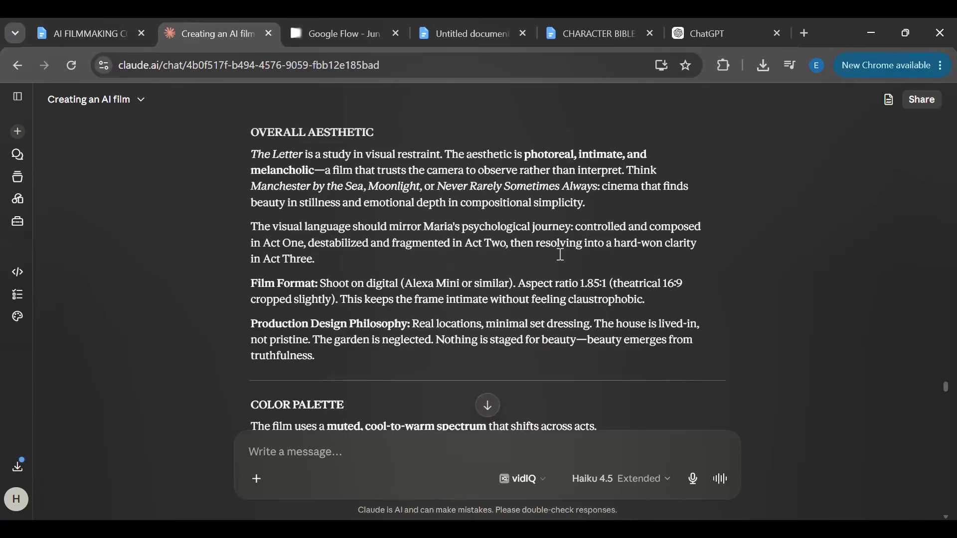
scroll(562, 260, up, 1)
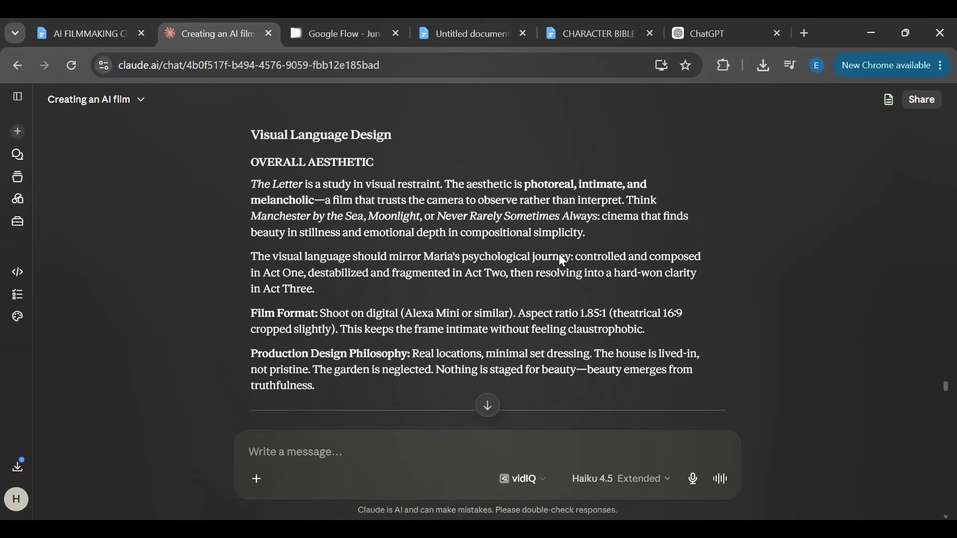
Step: Read the Color Palette and Cinematography & Camera Movement sections of the Visual Language Design, including act colors, lenses and framing
scroll(561, 257, down, 1)
scroll(562, 260, down, 8)
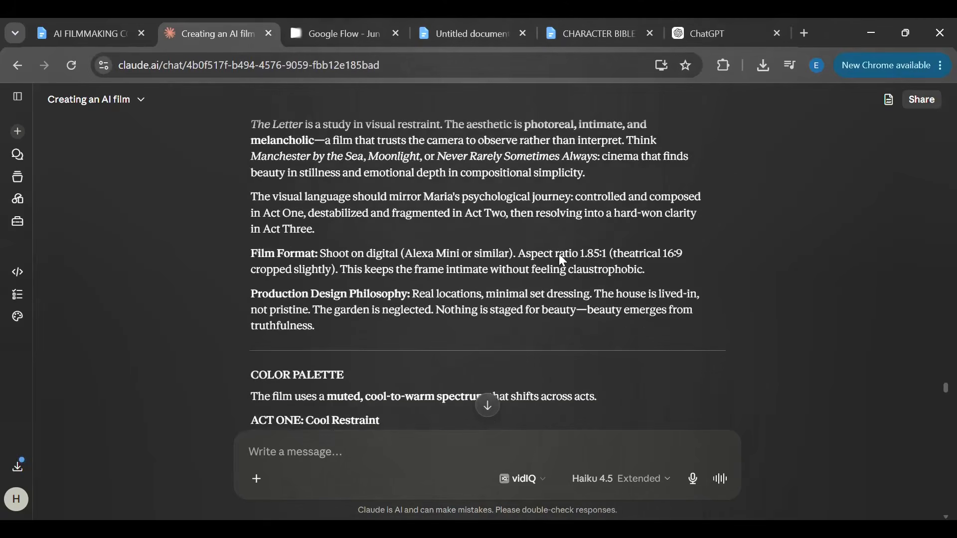
scroll(562, 260, down, 2)
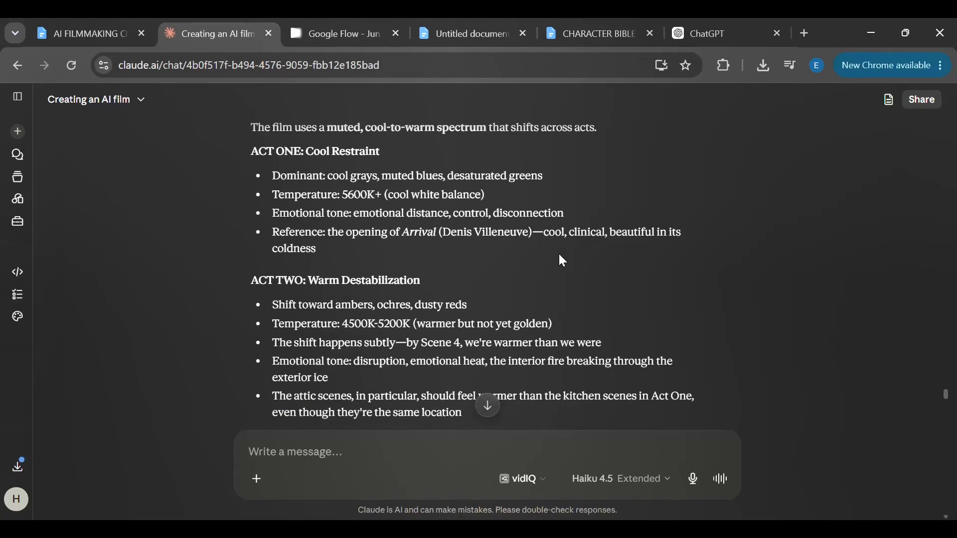
scroll(562, 260, down, 8)
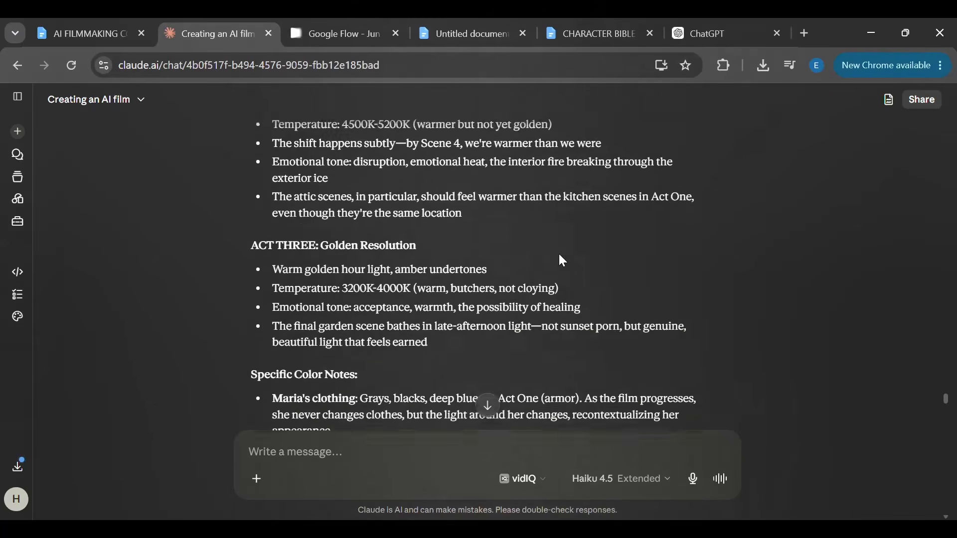
scroll(560, 257, down, 12)
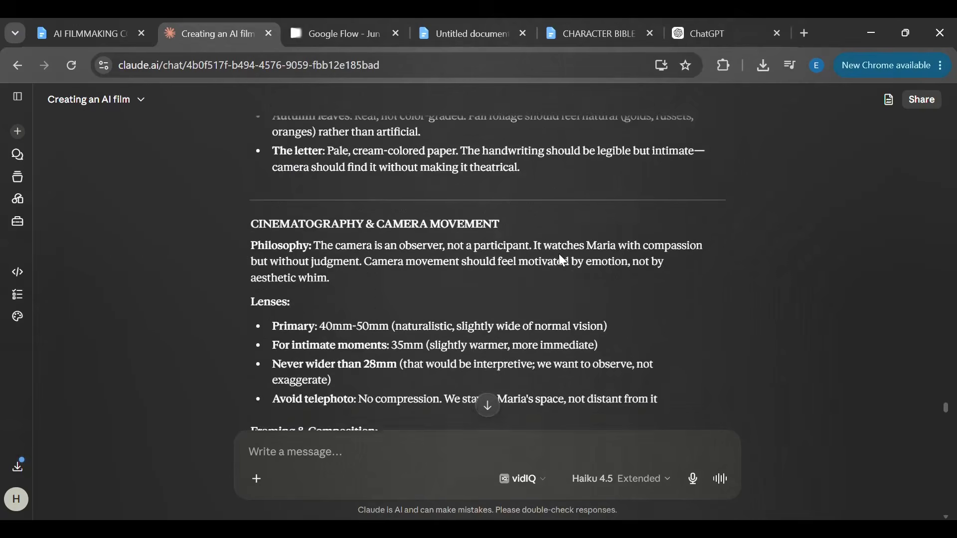
scroll(562, 260, down, 1)
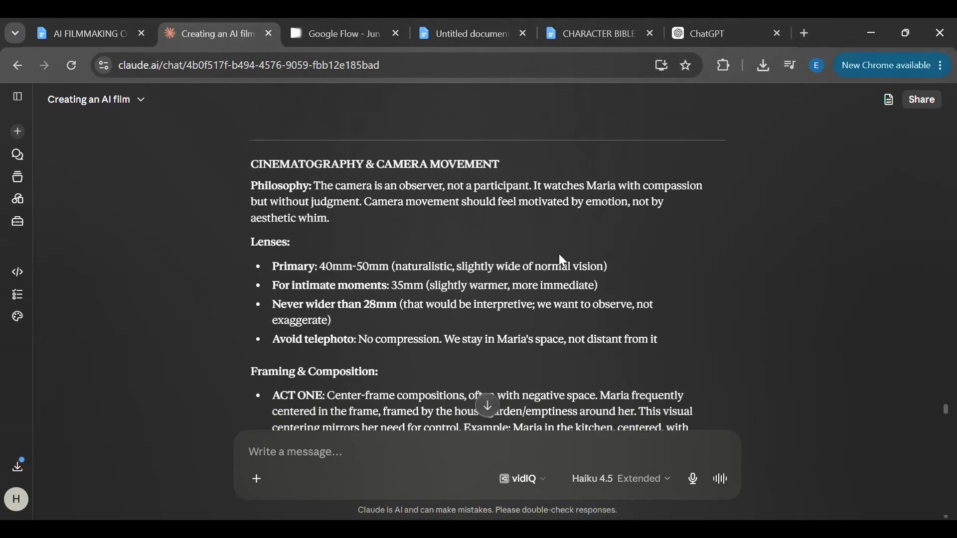
scroll(560, 255, down, 2)
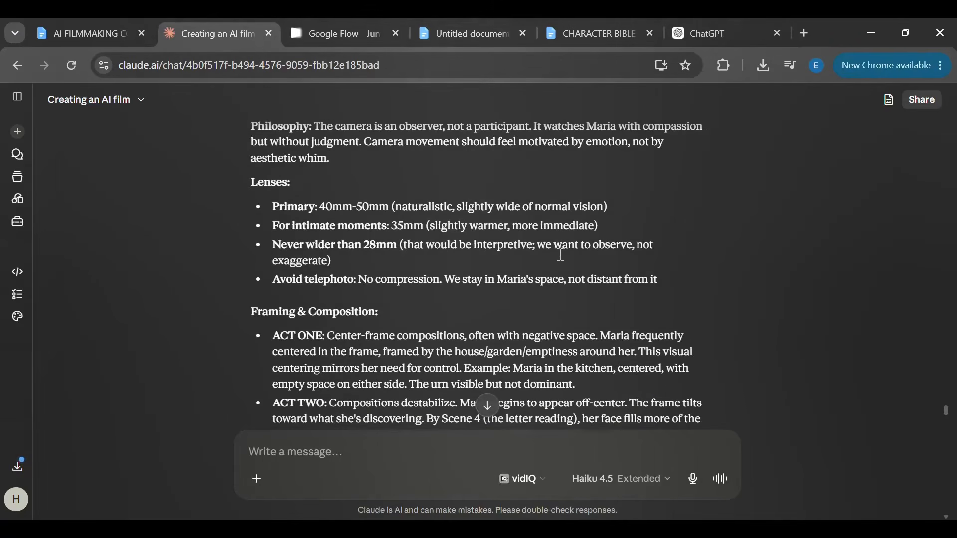
scroll(560, 255, down, 15)
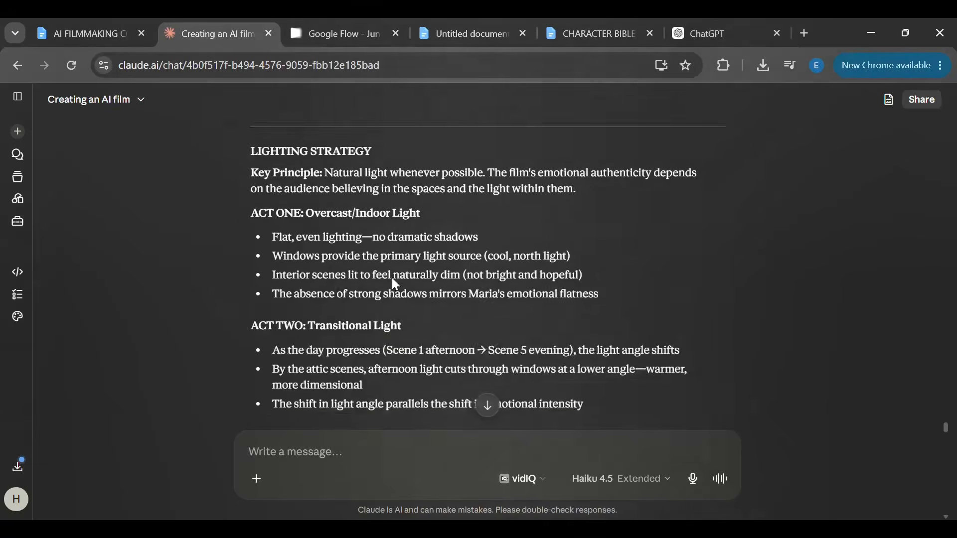
Step: Skim the Visual Language Design from Lighting Strategy through visual motifs, scene notes and production design to the closing Sound Design section
scroll(392, 279, down, 15)
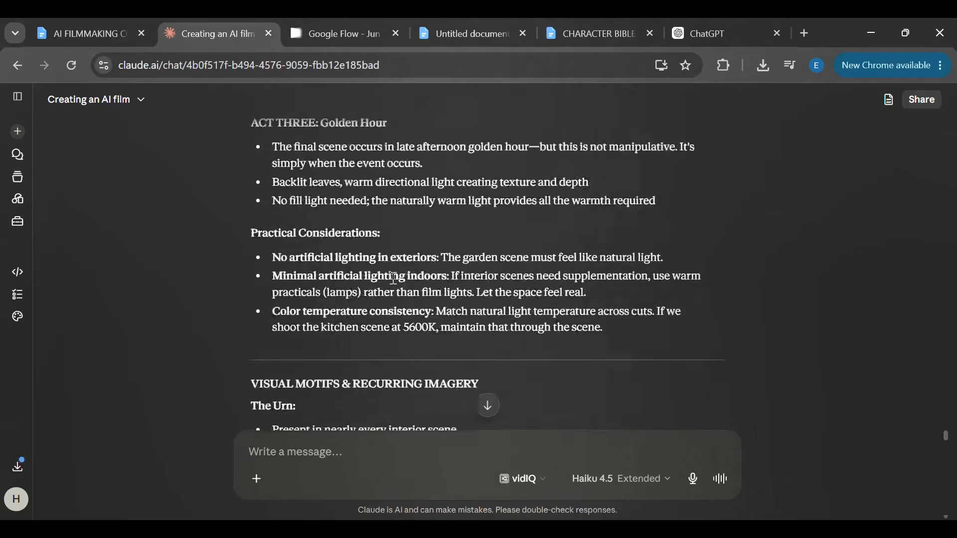
scroll(392, 279, down, 9)
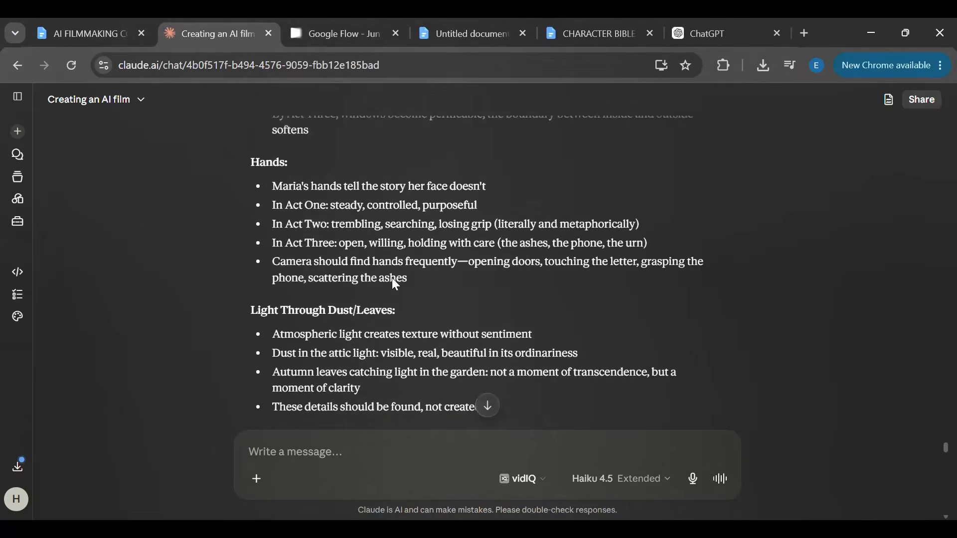
scroll(393, 278, down, 20)
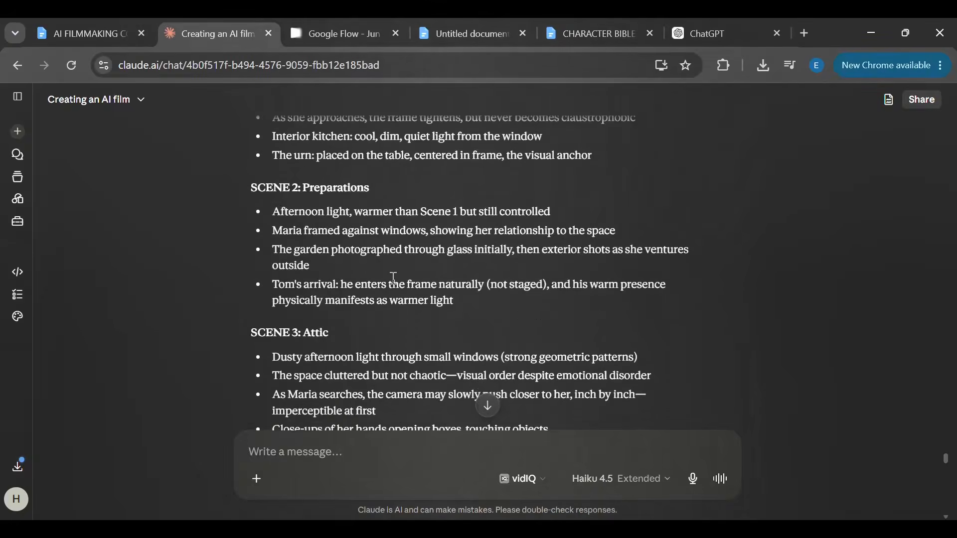
scroll(393, 283, down, 11)
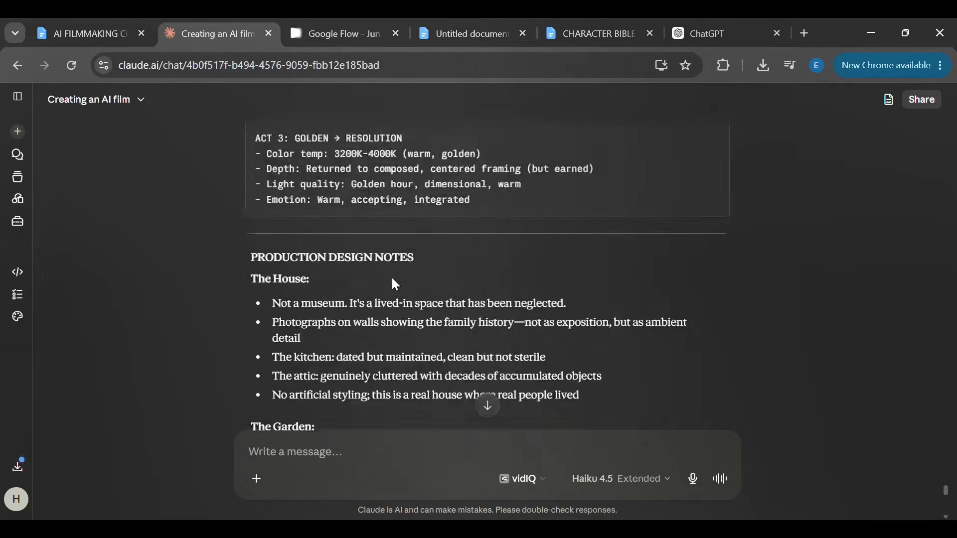
scroll(393, 283, up, 1)
scroll(394, 282, down, 6)
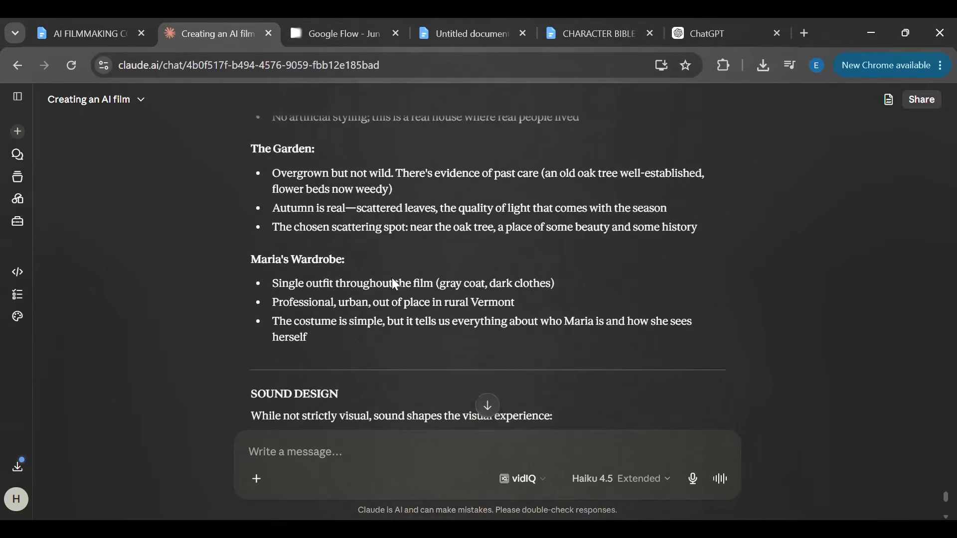
scroll(394, 278, down, 8)
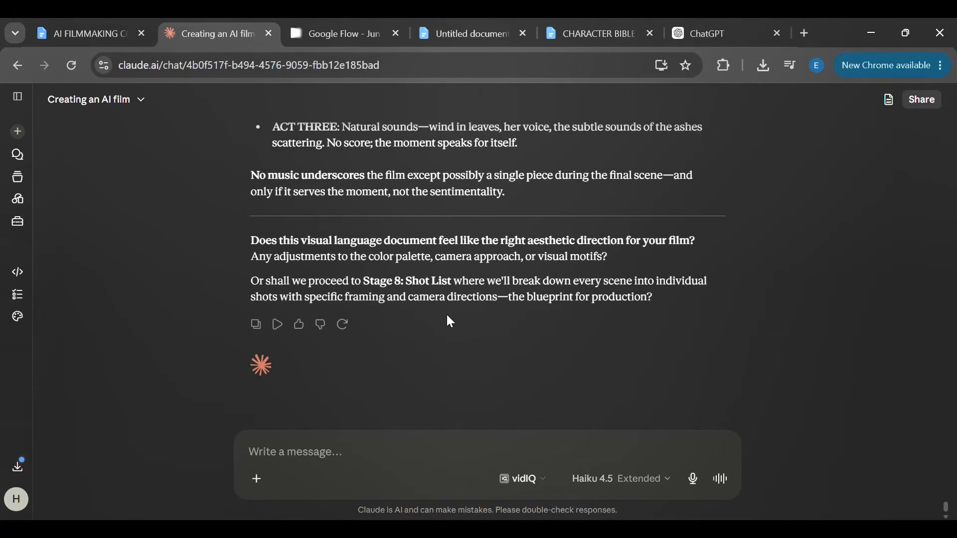
Step: Send Claude the message "continue to stage 8" to generate the shot list, and return to the latest response
click(275, 451)
text(conti)
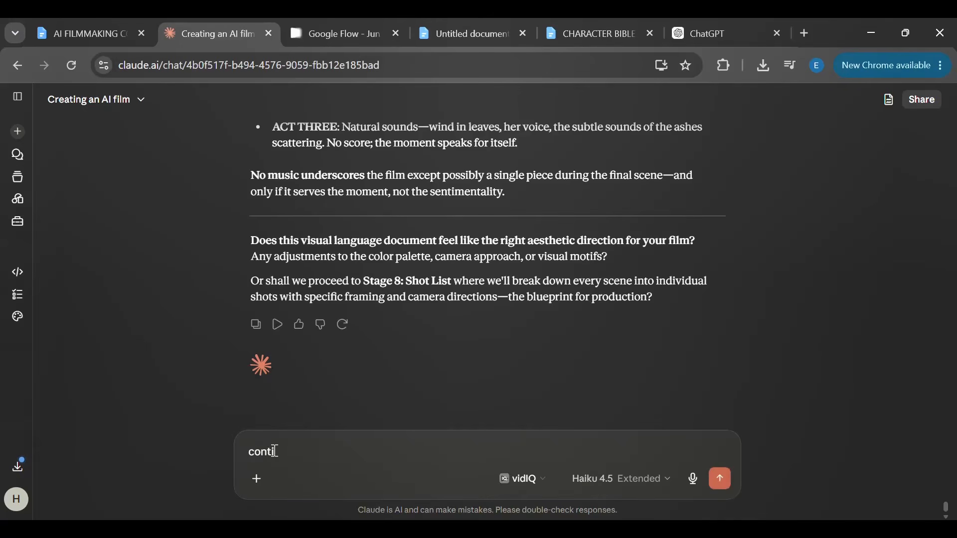
text(nue to stage 8)
key(Return)
scroll(488, 406, up, 15)
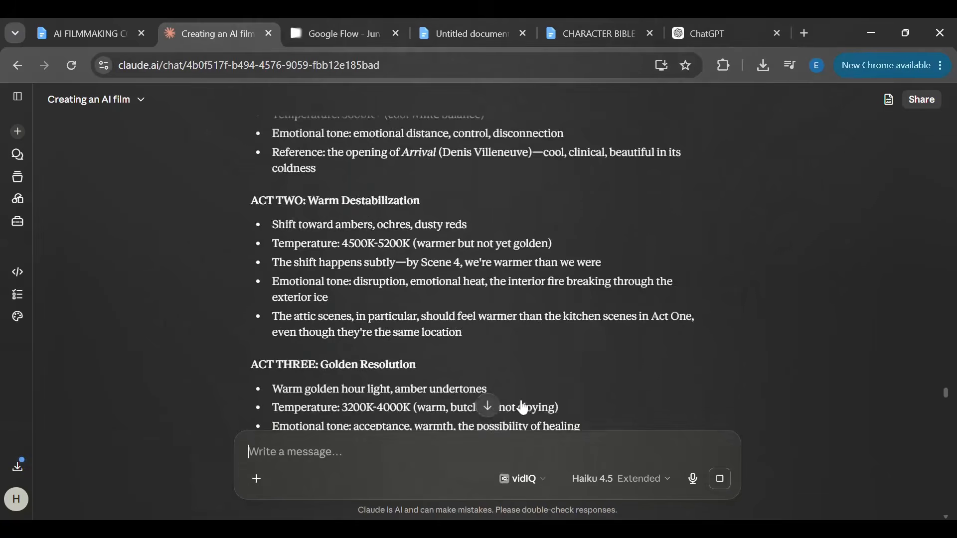
click(488, 406)
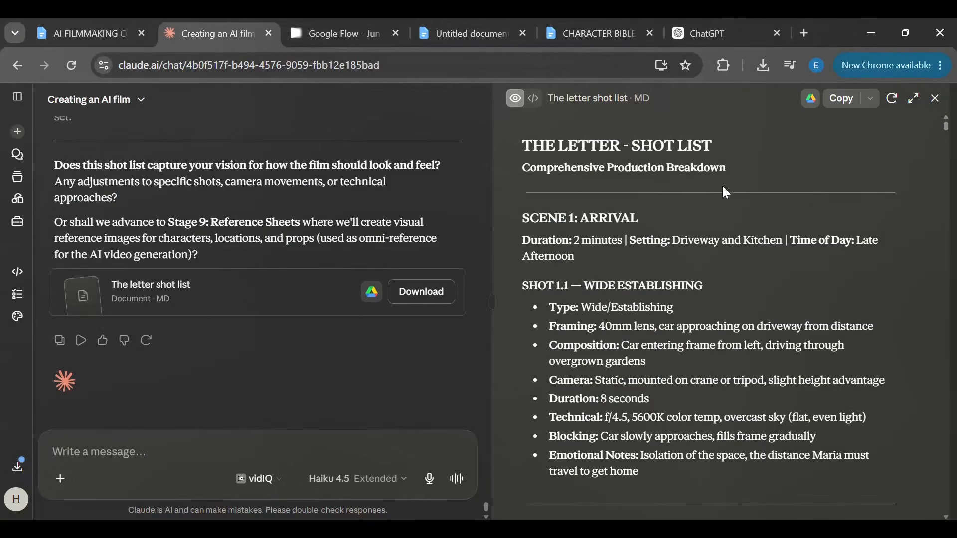
Step: Review the Scene 1: Arrival shots in The Letter shot list, checking their framing, camera, duration and blocking
scroll(670, 175, down, 8)
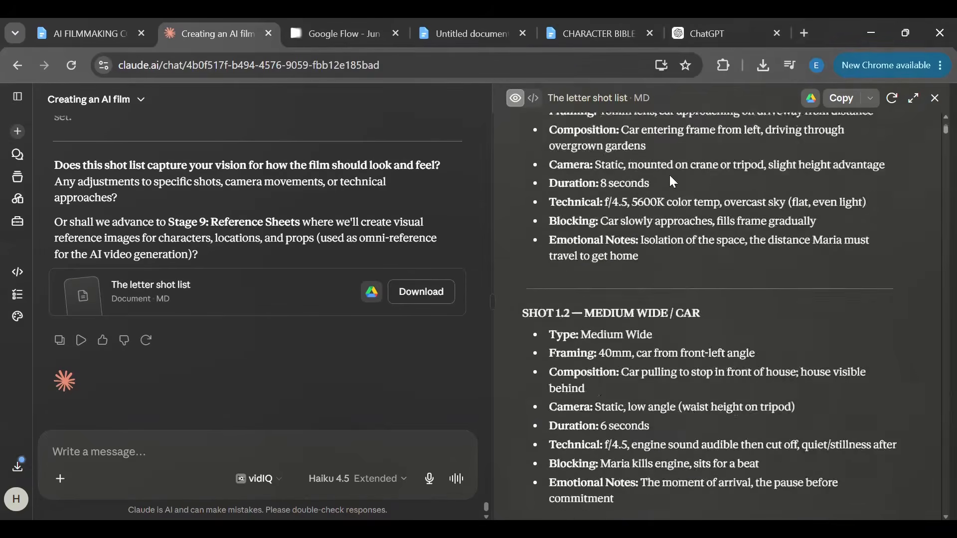
scroll(670, 176, down, 1)
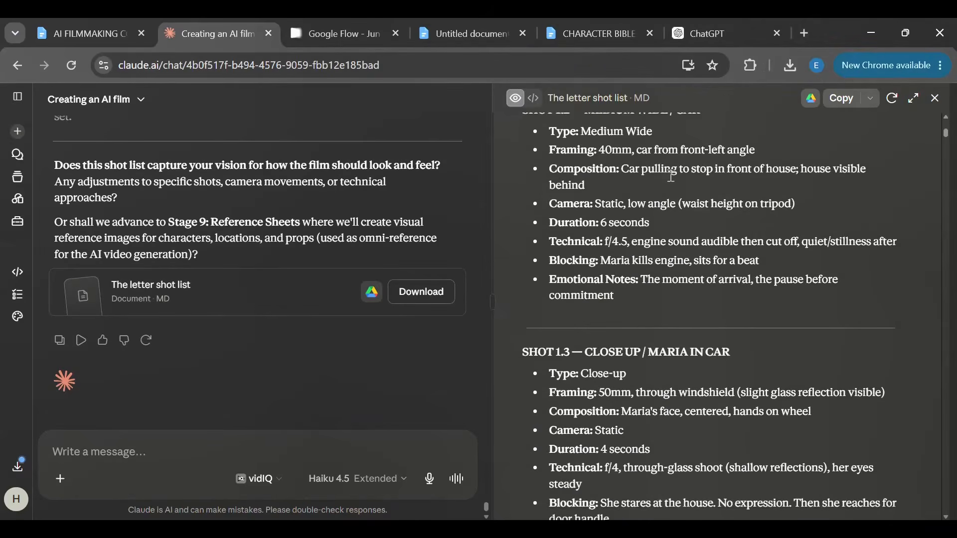
scroll(670, 176, down, 3)
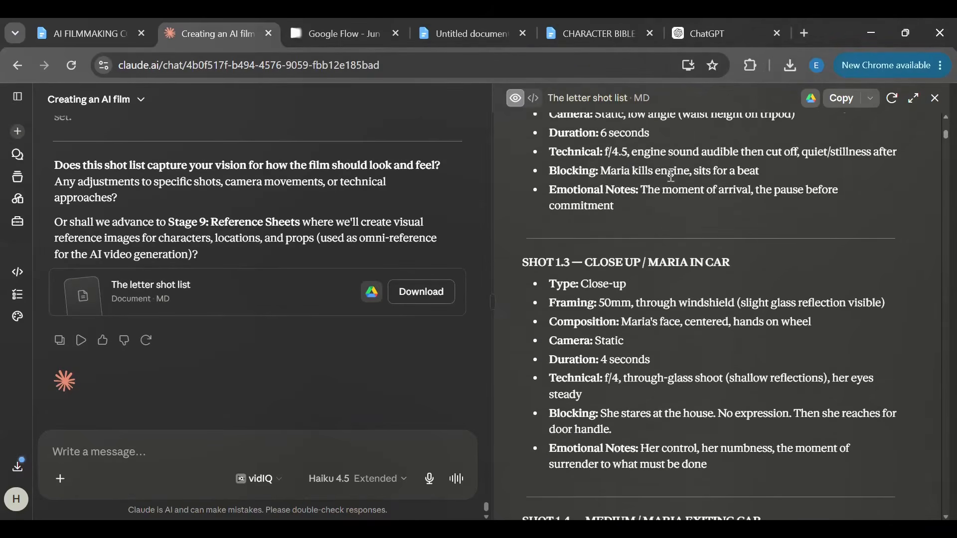
scroll(671, 176, down, 2)
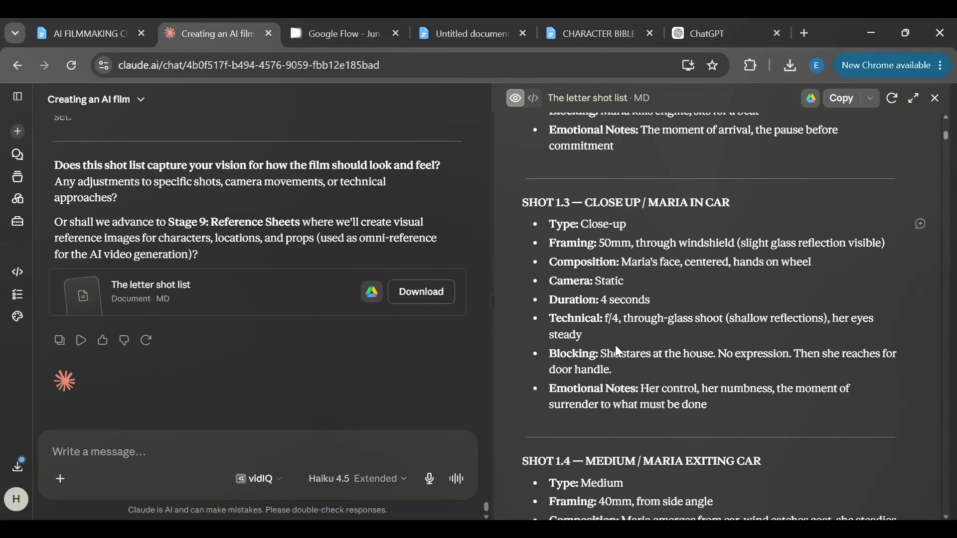
scroll(615, 346, down, 20)
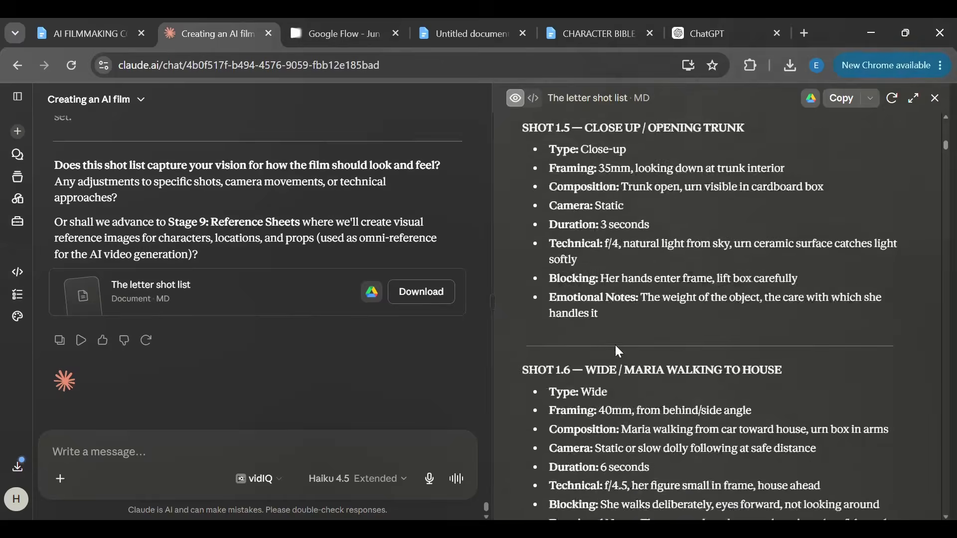
scroll(615, 347, down, 16)
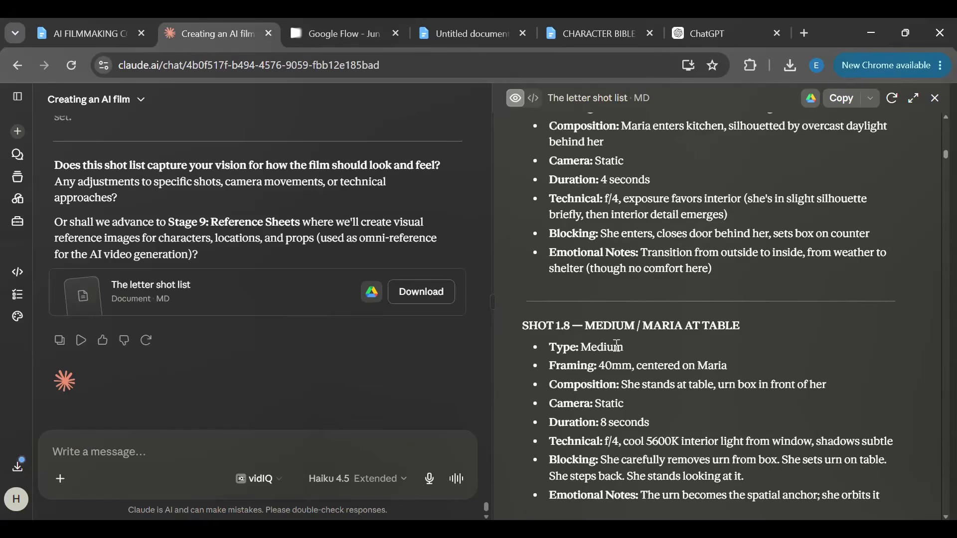
scroll(617, 345, up, 20)
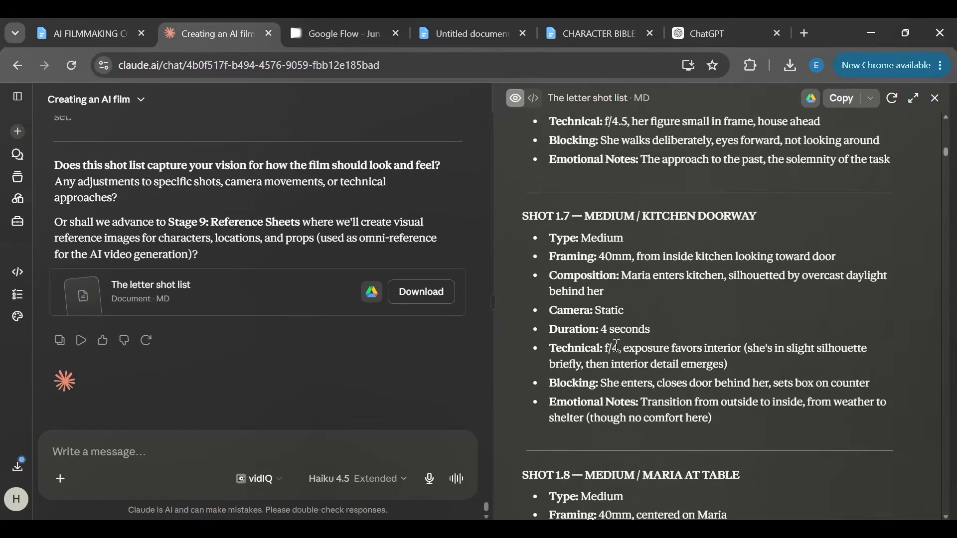
scroll(616, 345, up, 20)
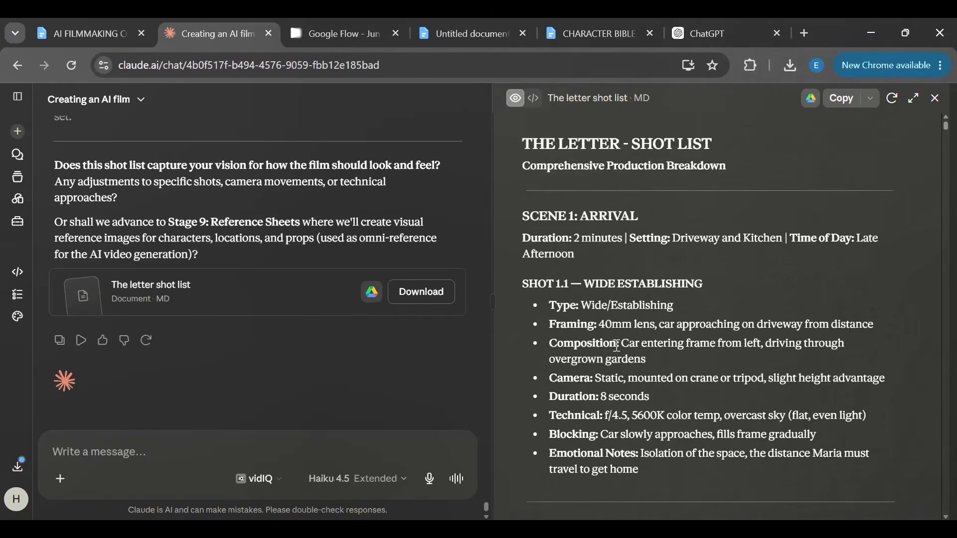
scroll(617, 345, down, 1)
scroll(616, 344, down, 20)
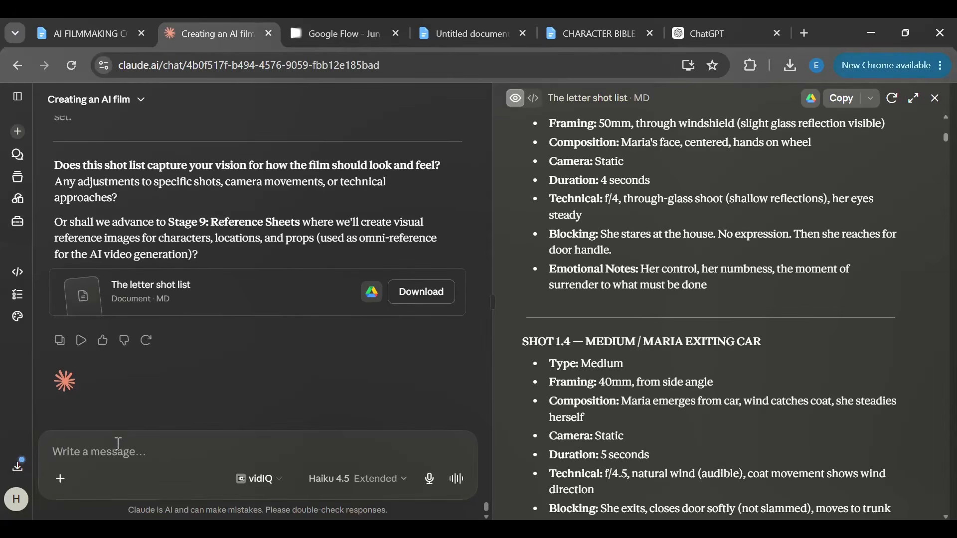
Step: Send Claude the message "continue to stage 9" to create the reference sheets, and close the shot list document
text(continue to stage 9)
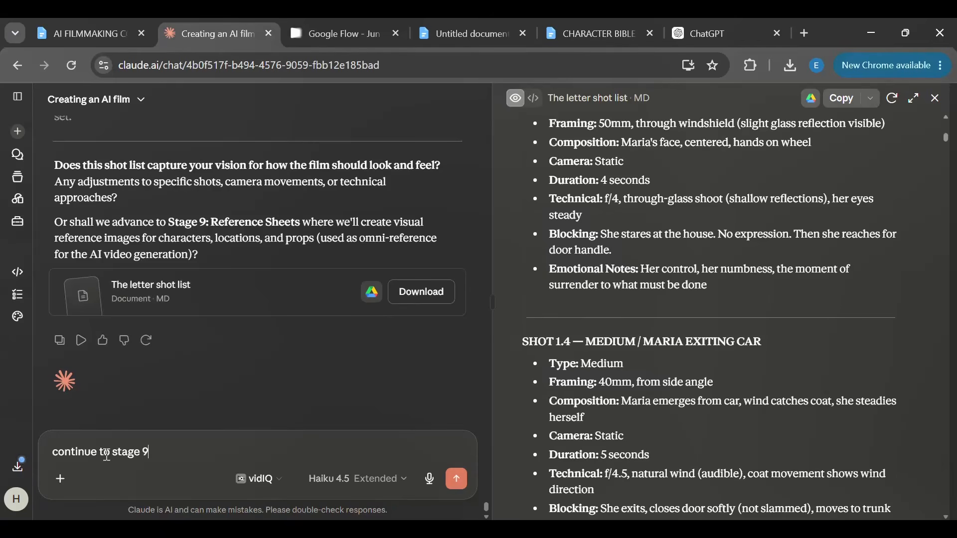
key(Return)
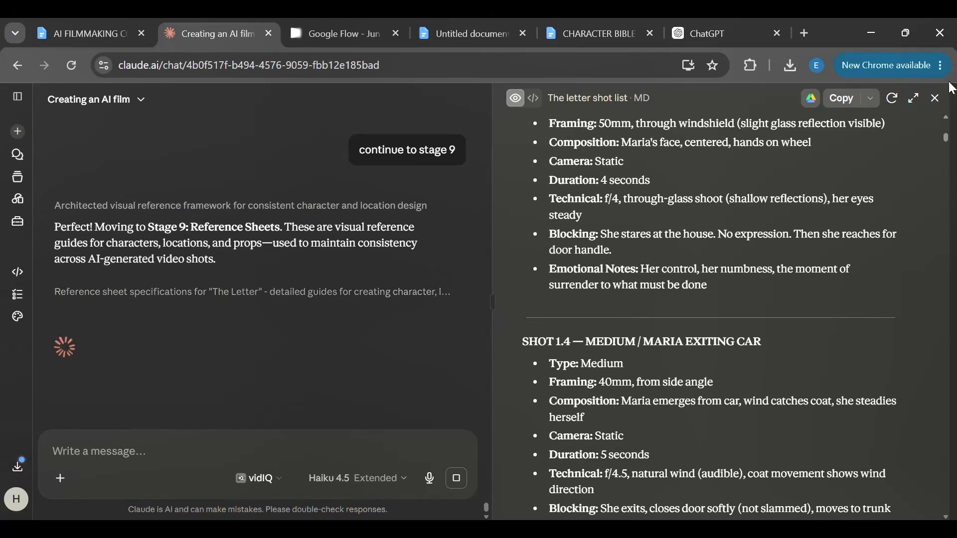
click(933, 106)
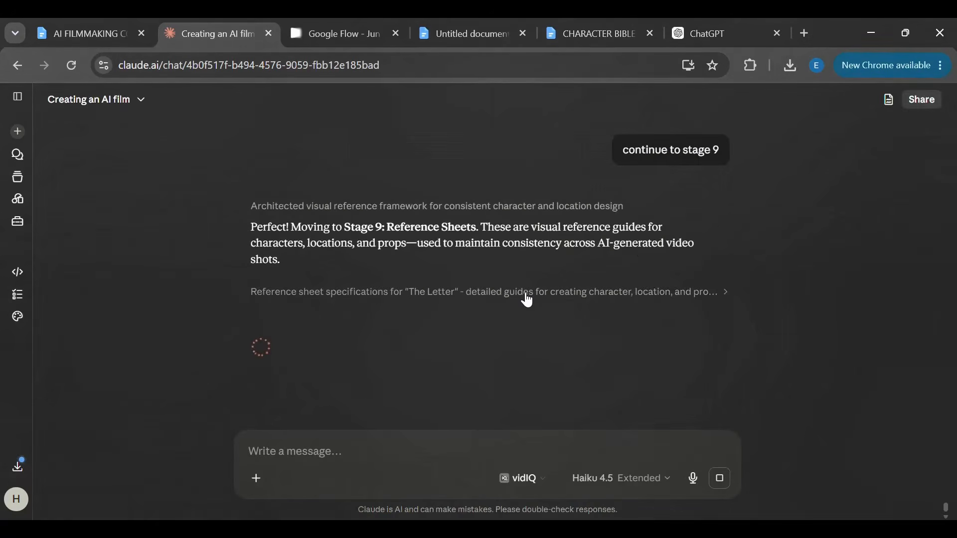
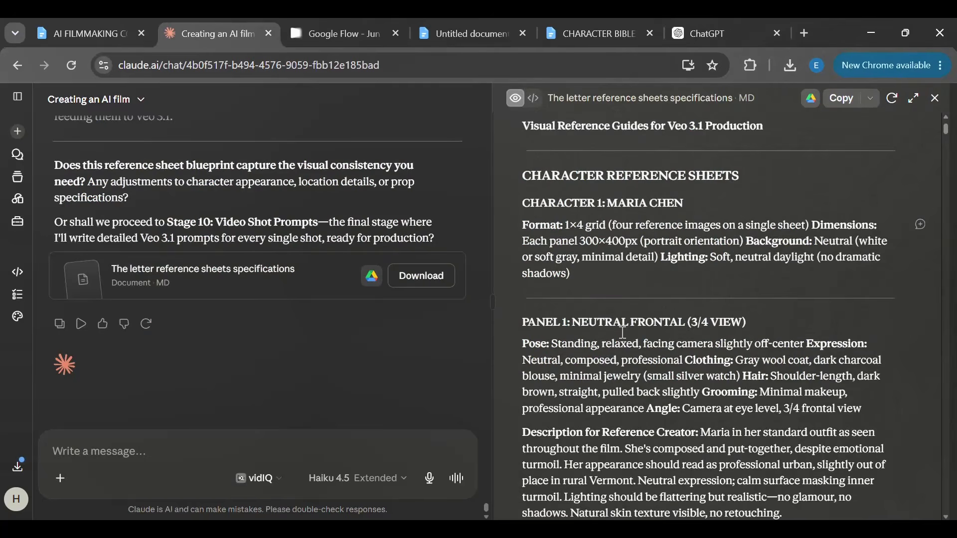
scroll(621, 332, down, 1)
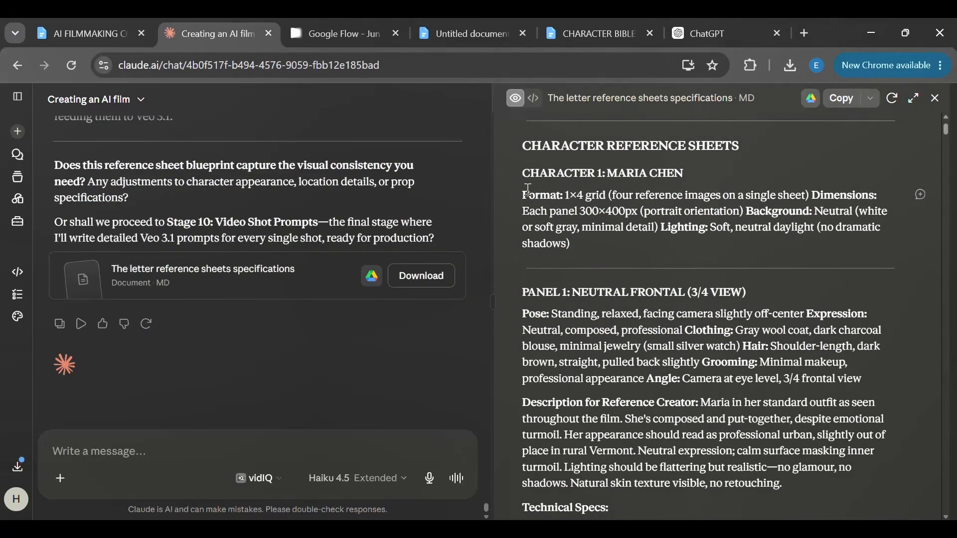
drag(518, 194, 701, 454)
drag(700, 455, 743, 457)
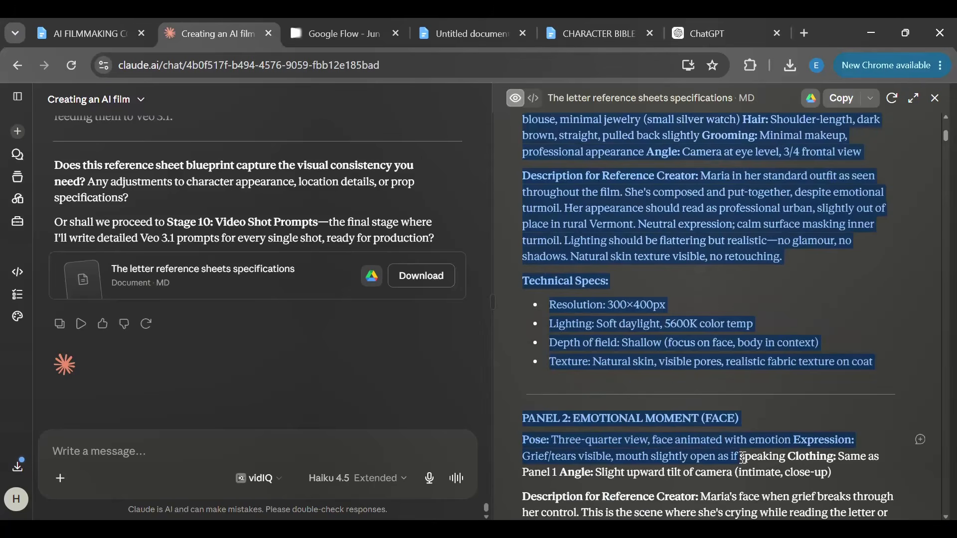
click(686, 299)
scroll(686, 299, up, 3)
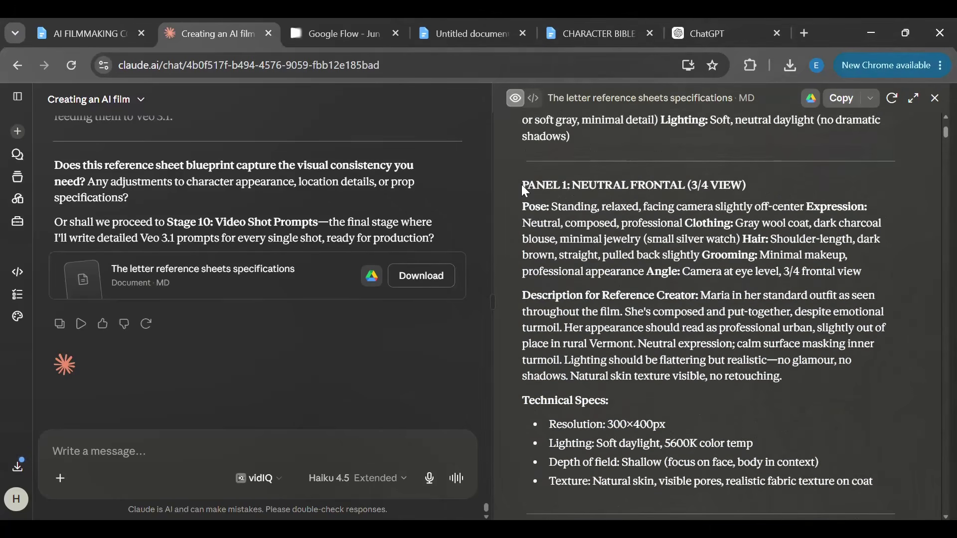
scroll(522, 184, up, 2)
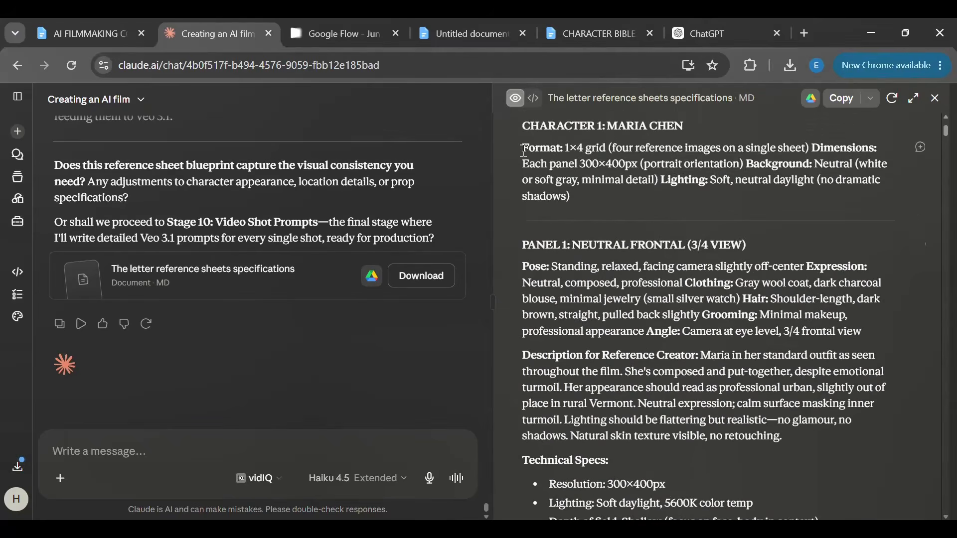
Step: Copy the Character 1 reference sheet text from its Format line through the end of Panel 4's technical specs
drag(523, 151, 660, 407)
scroll(660, 406, down, 10)
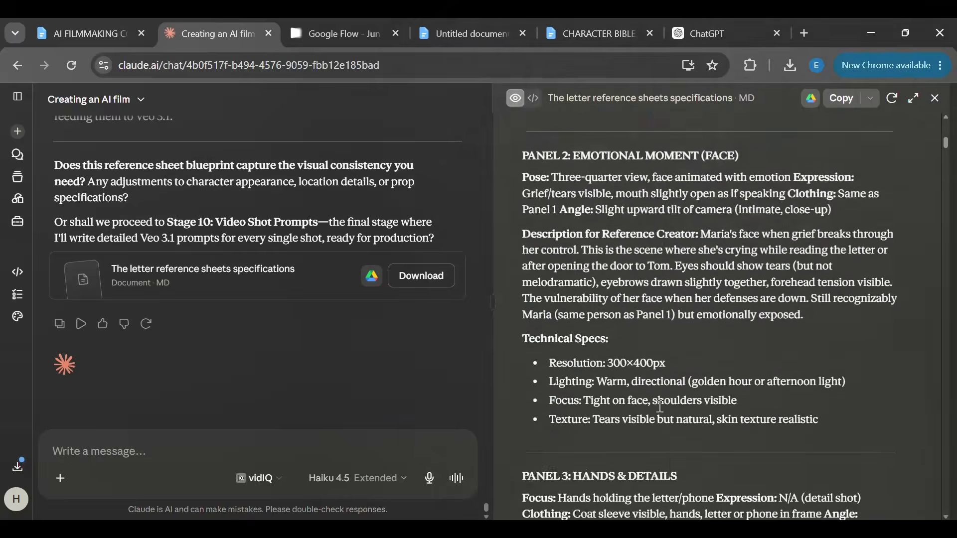
scroll(661, 406, down, 8)
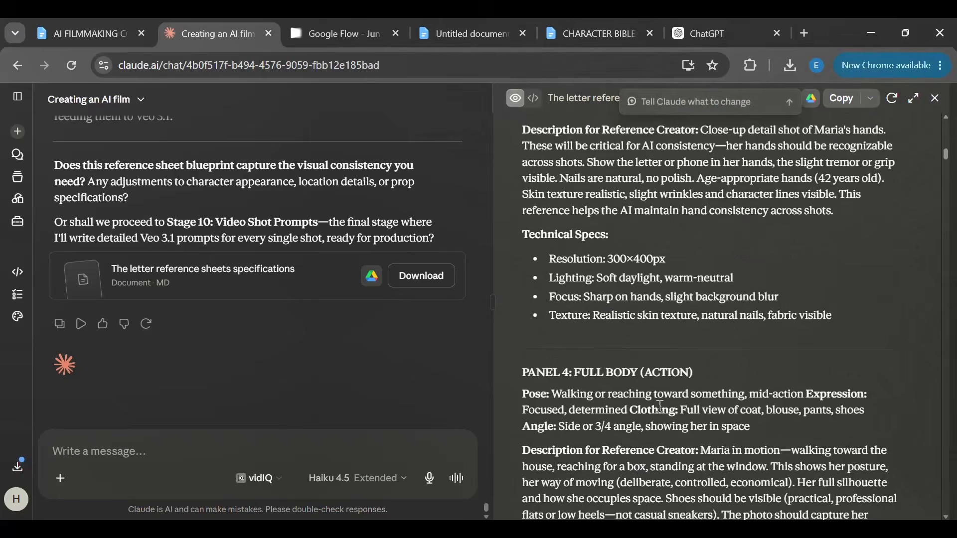
scroll(660, 406, down, 6)
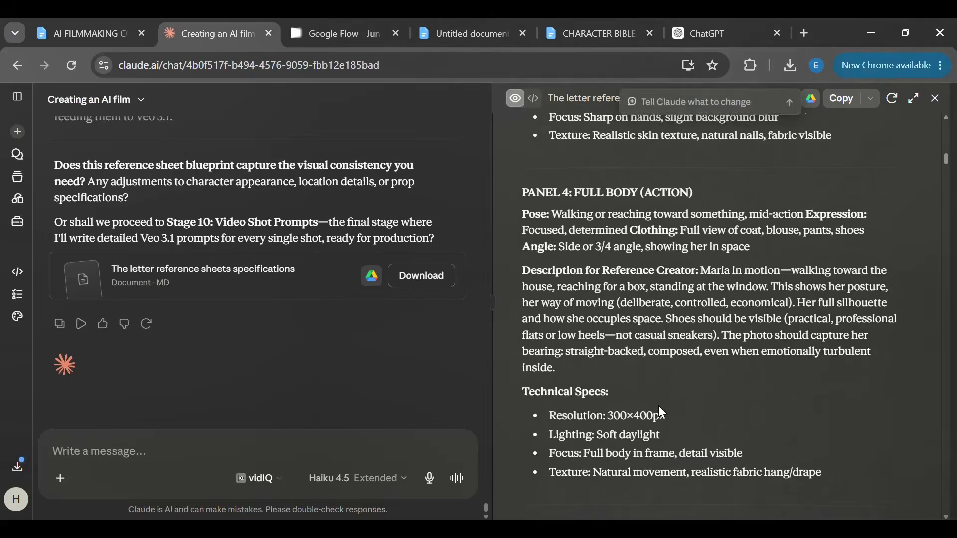
shift+click(857, 248)
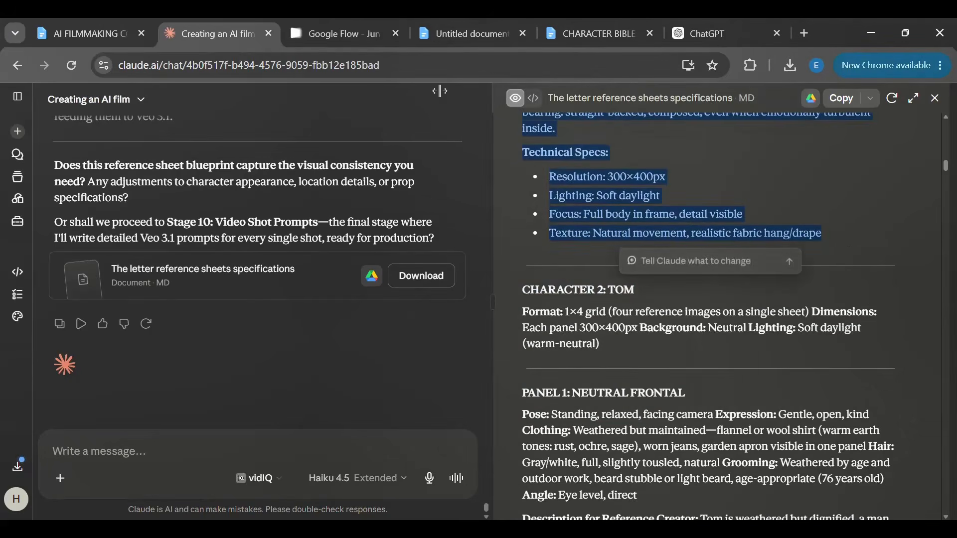
Step: Switch to Google Flow, open labs.google/fx/tools/flow, start a new project and dismiss its untitled assistant session
click(342, 38)
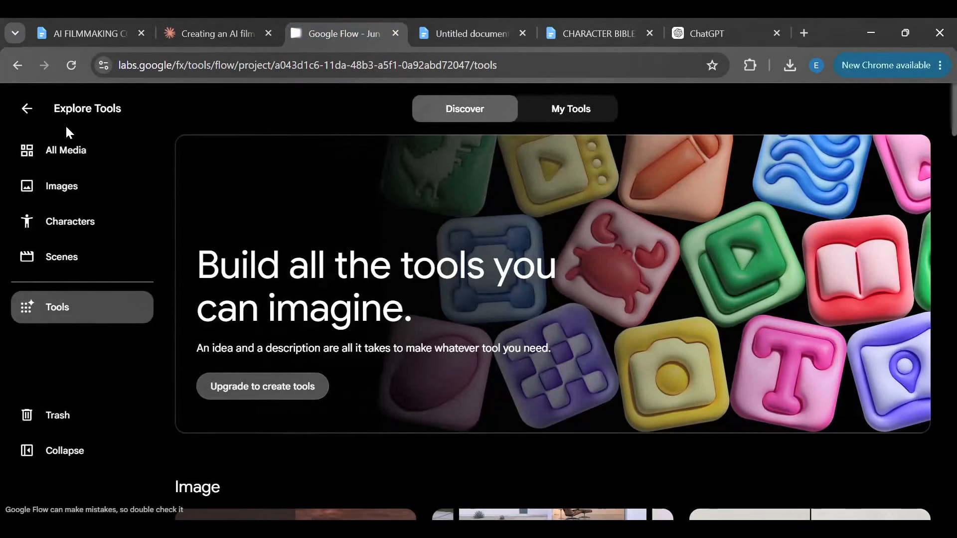
click(379, 65)
text(lab)
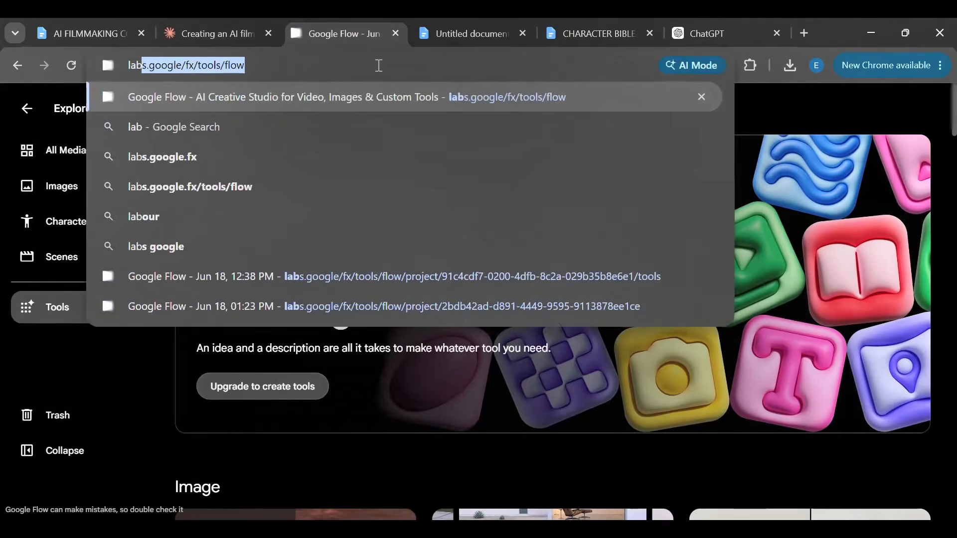
key(Return)
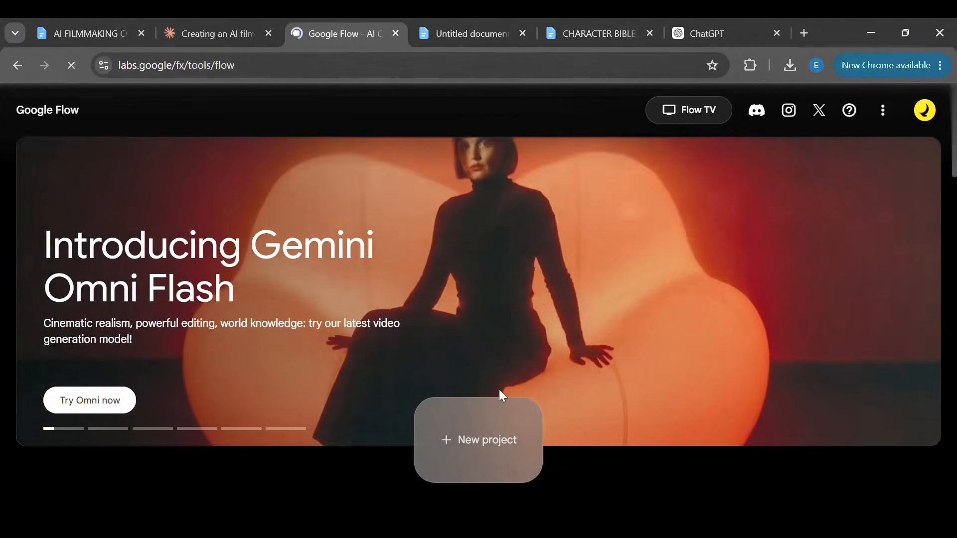
click(459, 443)
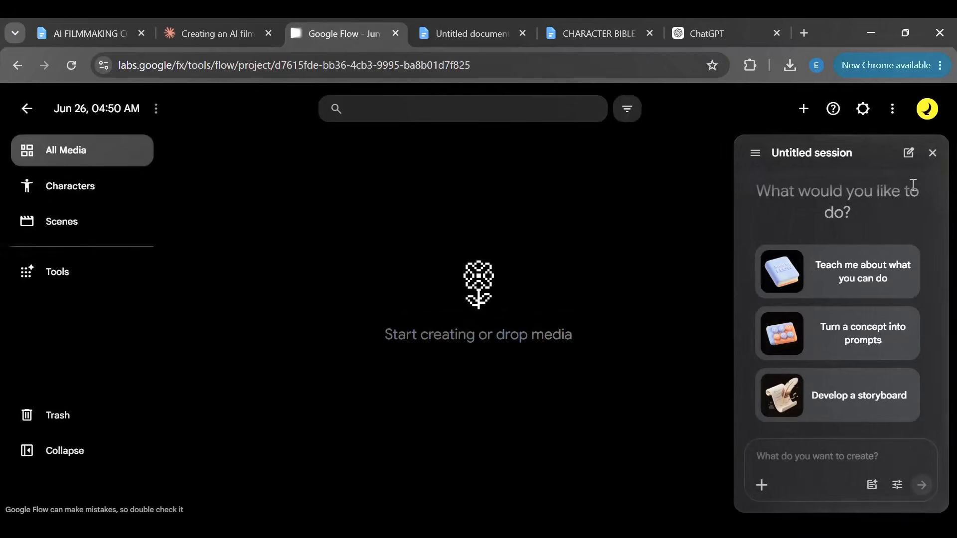
click(932, 153)
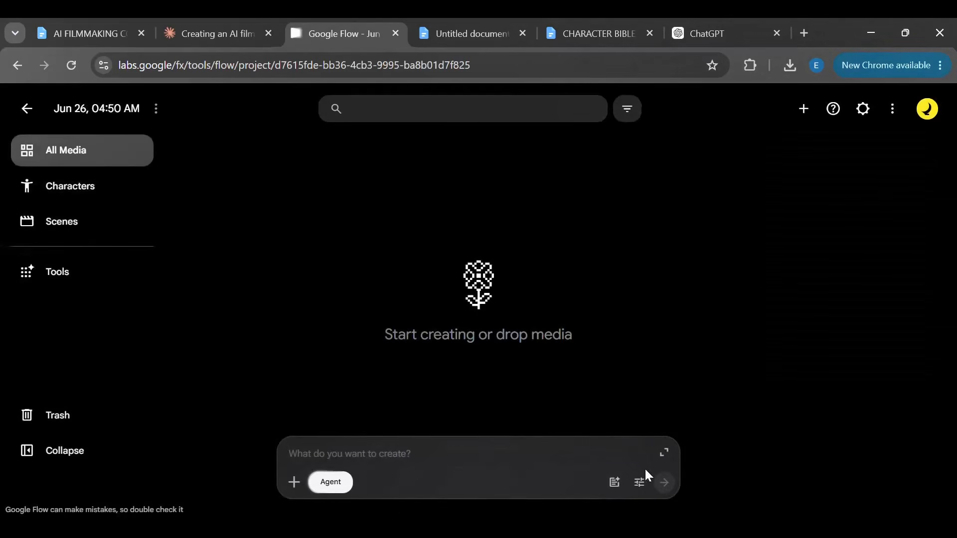
Step: Turn off Agent mode and set generation to Image with the Nano Banana Pro model
click(330, 490)
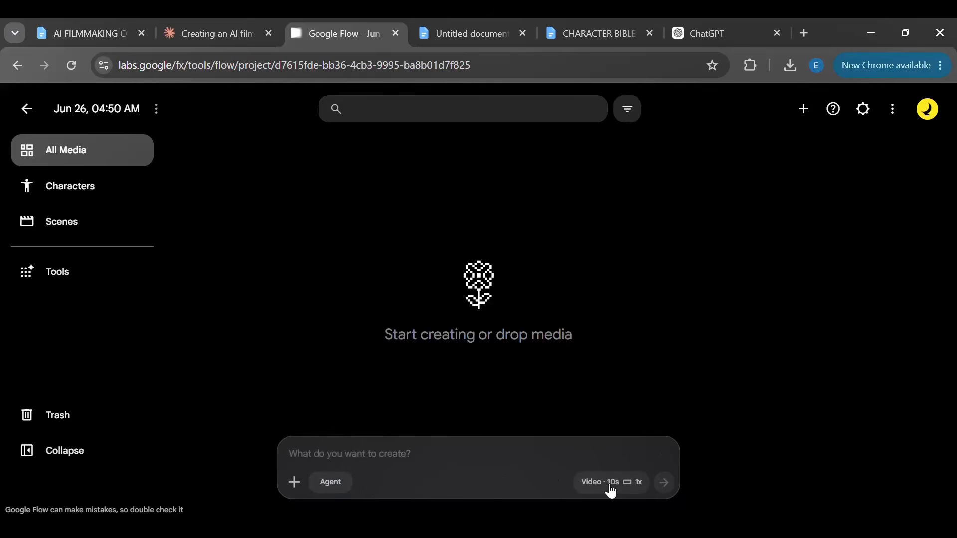
click(611, 484)
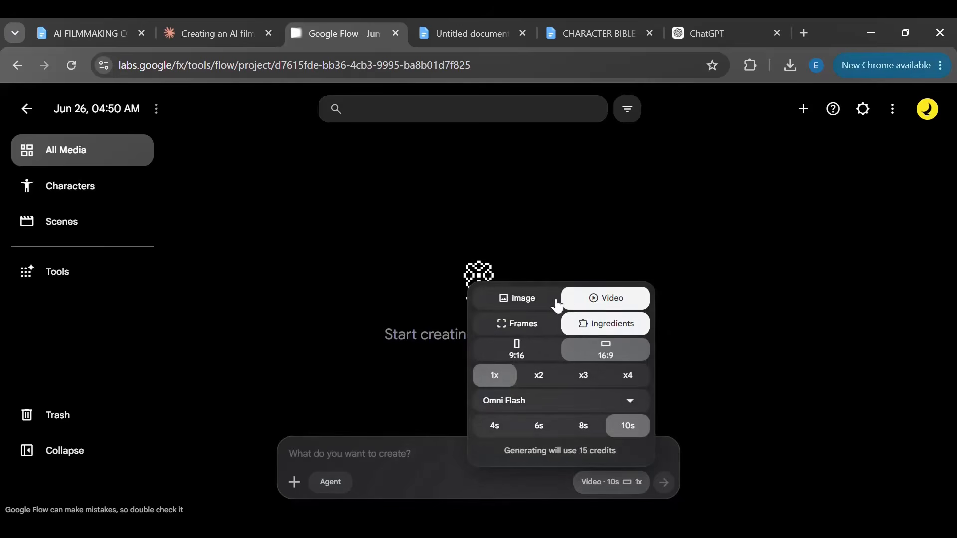
click(530, 305)
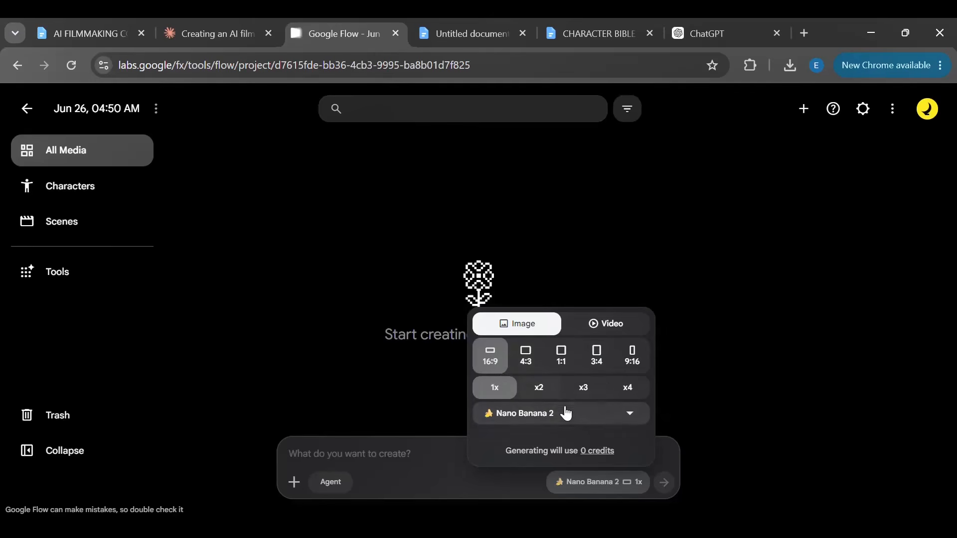
click(546, 421)
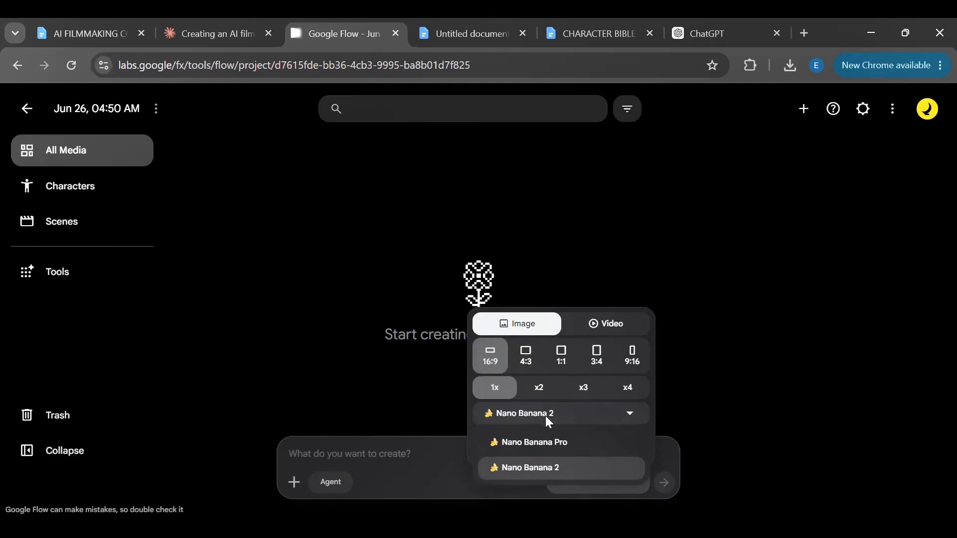
click(548, 445)
click(578, 414)
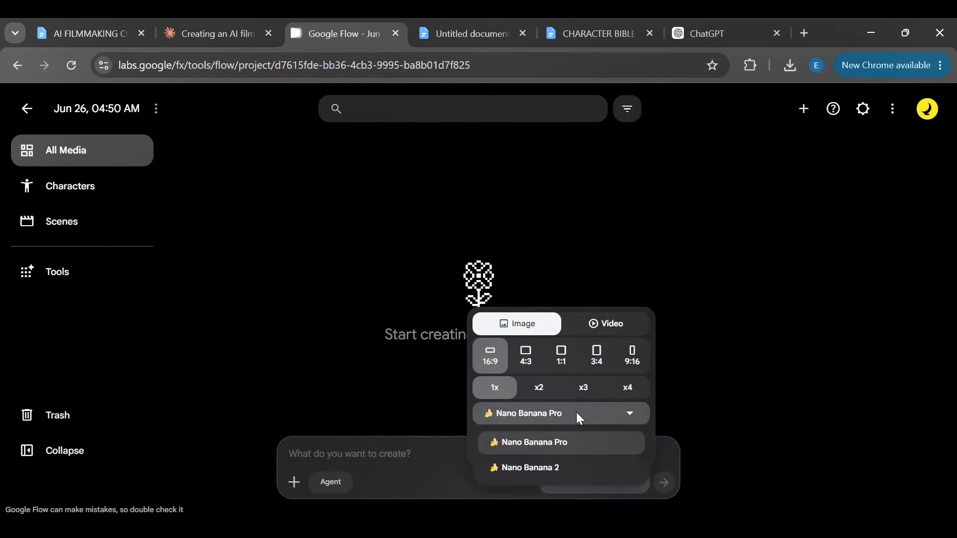
click(554, 466)
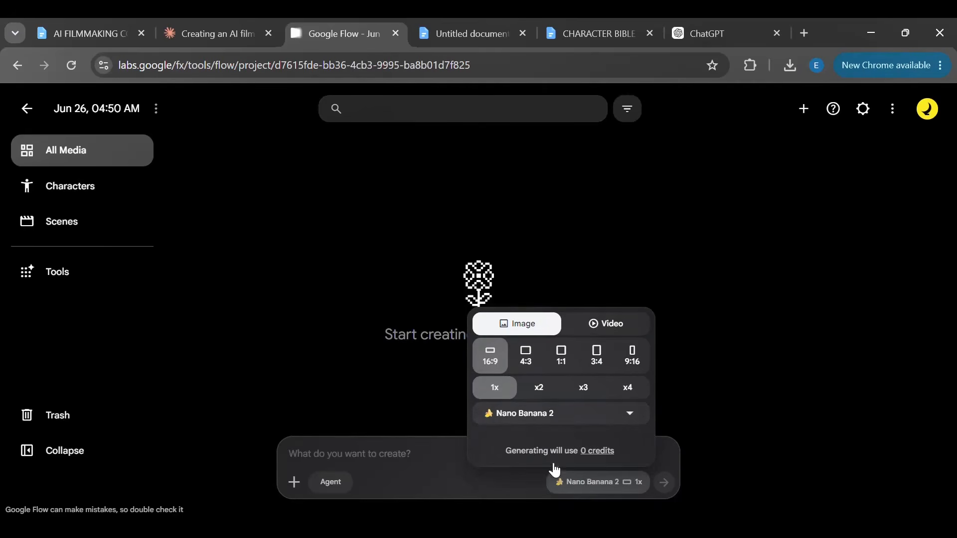
click(551, 421)
click(557, 448)
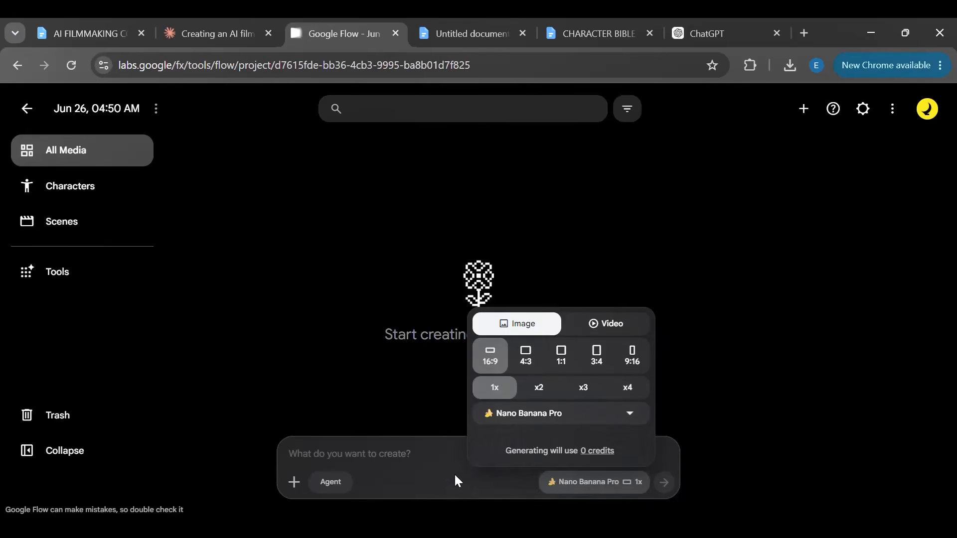
Step: Paste the copied Character 1 reference sheet specification as the prompt and generate the image
click(383, 471)
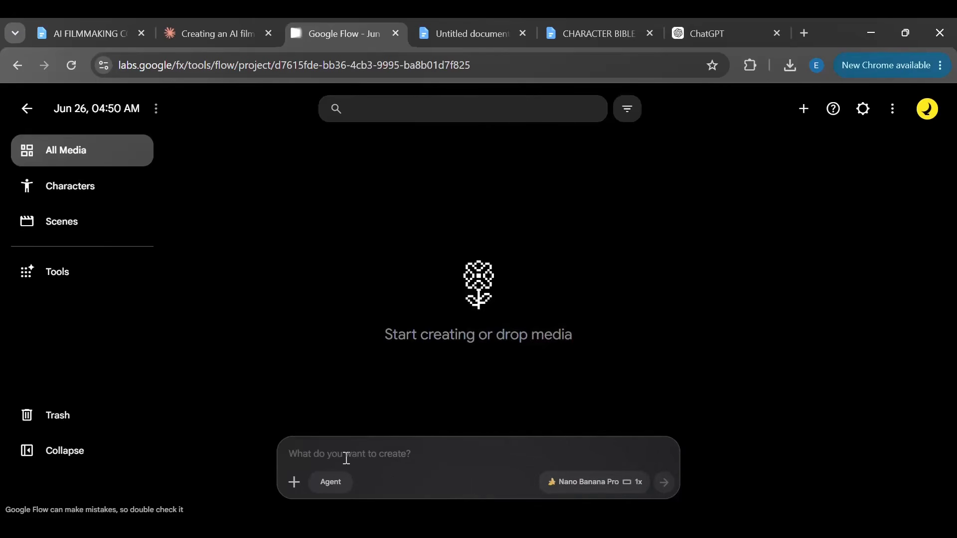
key(ctrl+v)
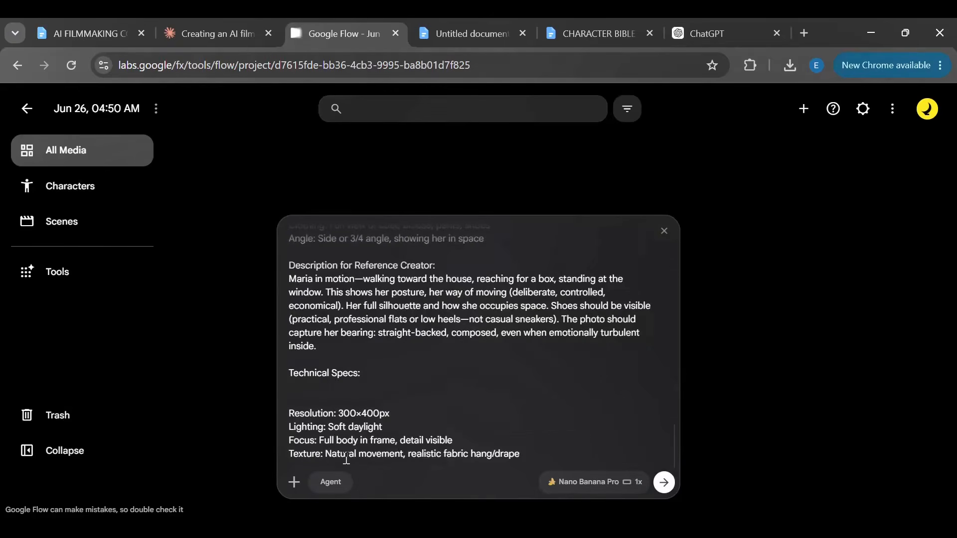
click(663, 483)
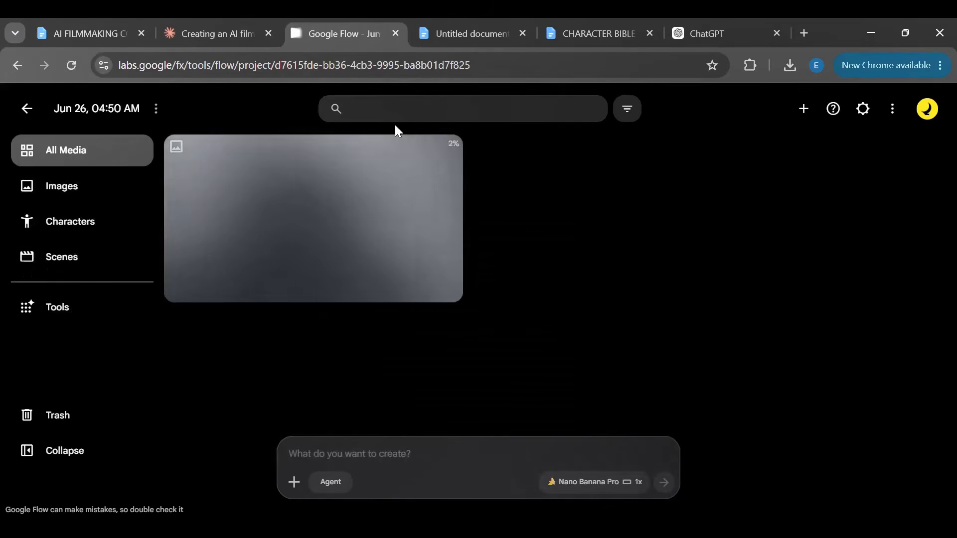
Step: Switch back to Claude and select the Character 2 reference sheet text from its Format line through Panel 4's technical specs
click(195, 40)
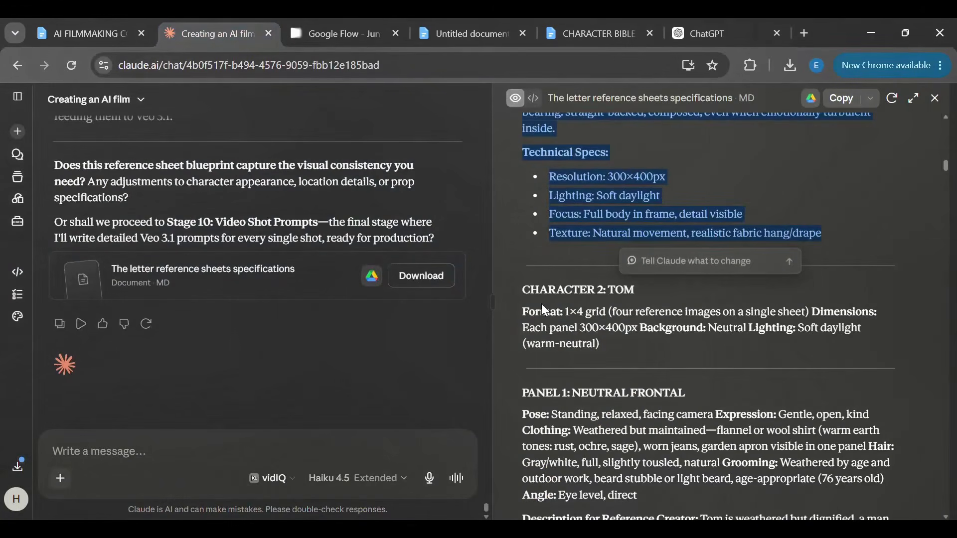
drag(527, 309, 659, 432)
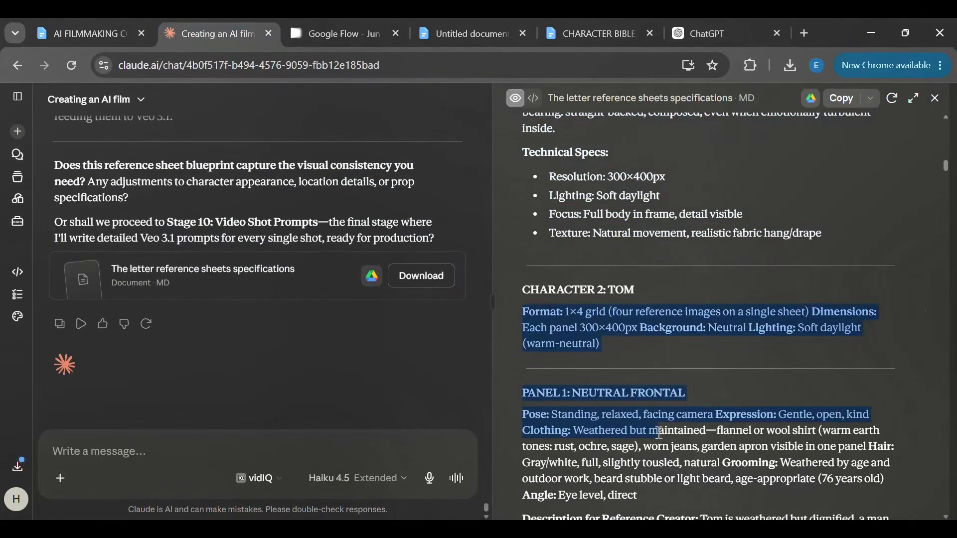
scroll(658, 432, down, 14)
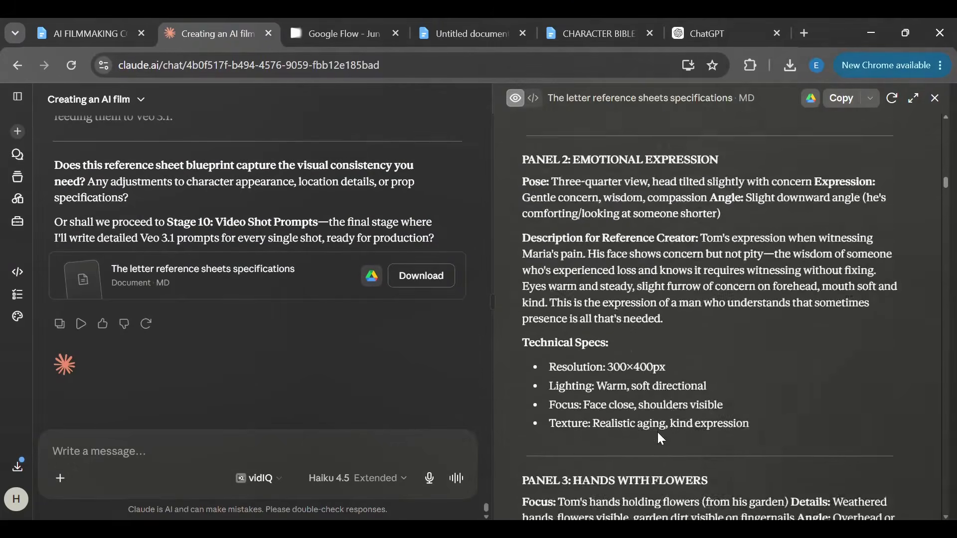
scroll(661, 438, down, 15)
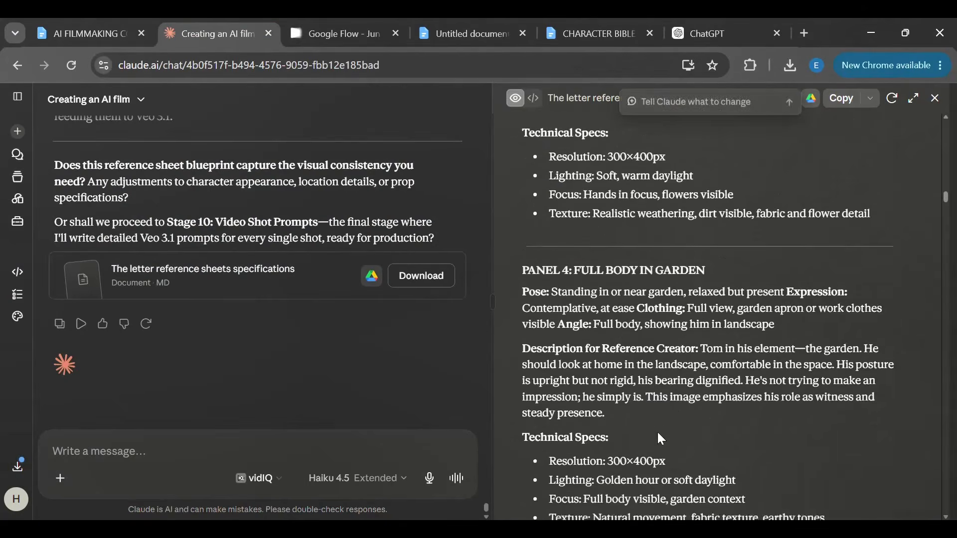
scroll(659, 433, down, 1)
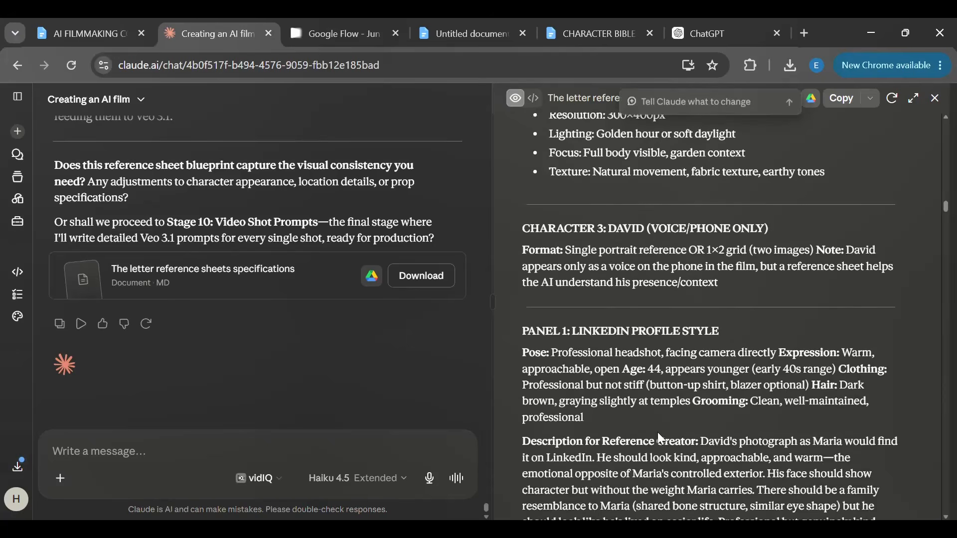
scroll(659, 432, up, 2)
shift+click(855, 277)
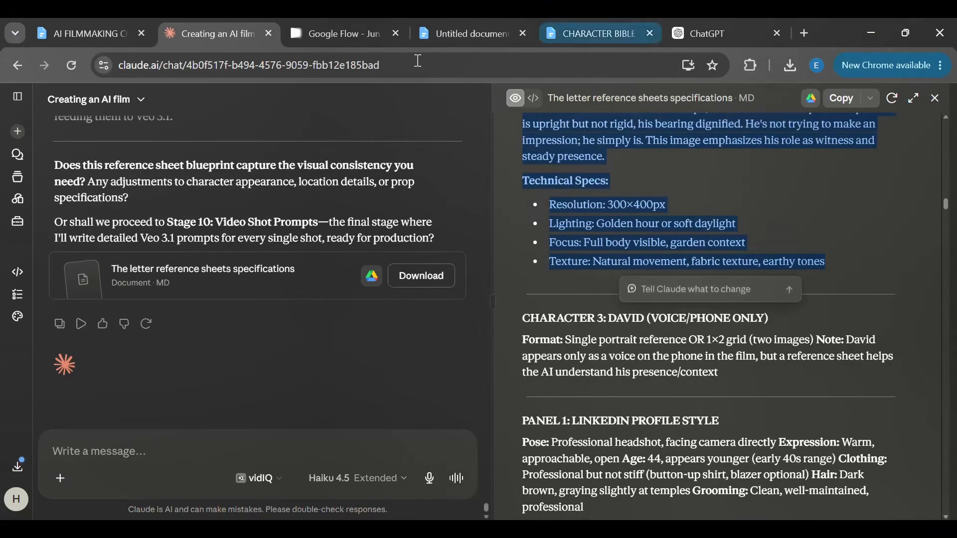
Step: Switch to Google Flow and generate an image from the copied reference sheet text for the gardener character
key(ctrl+Tab)
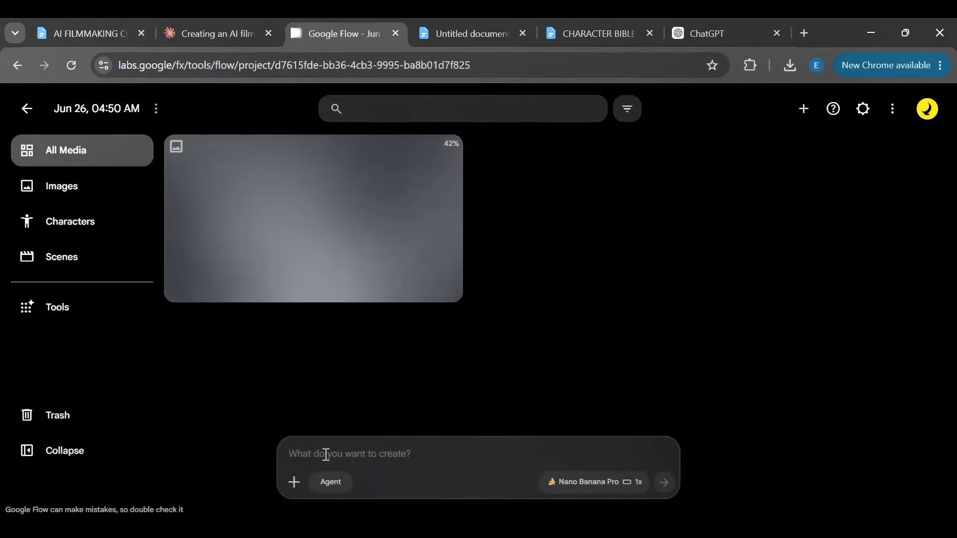
click(326, 455)
key(ctrl+v)
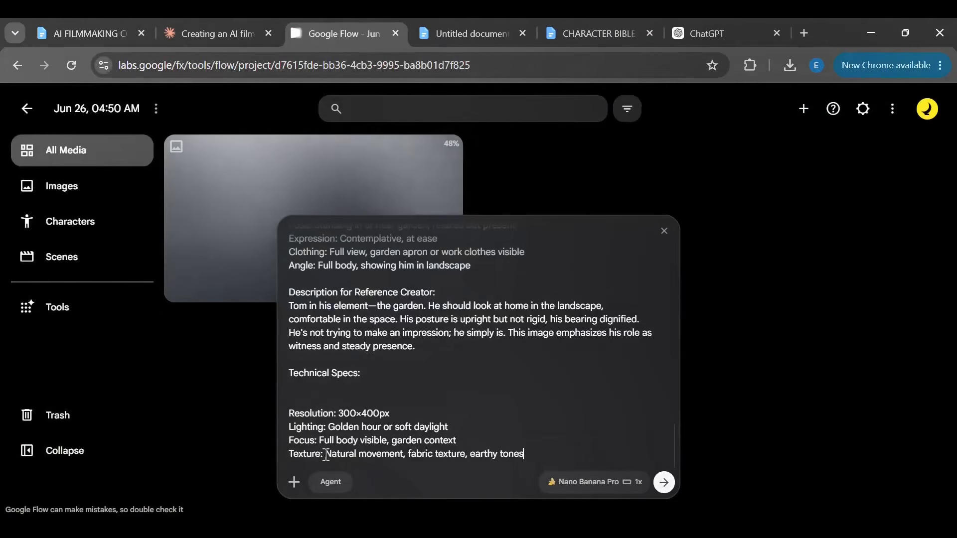
click(664, 483)
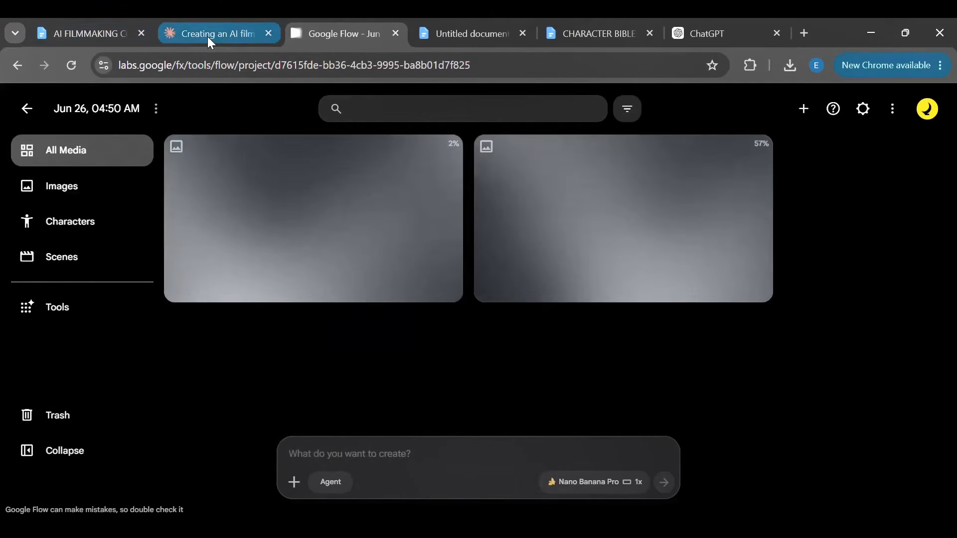
Step: In the Claude reference sheets document, copy the Character 3 specifications from Format through the Panel 2 Casual/Personal technical specs
click(207, 36)
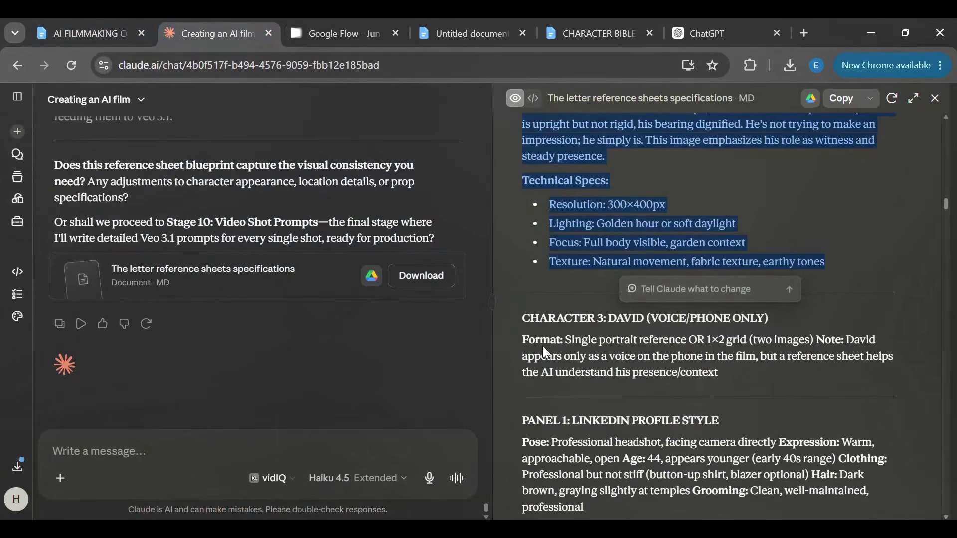
click(549, 383)
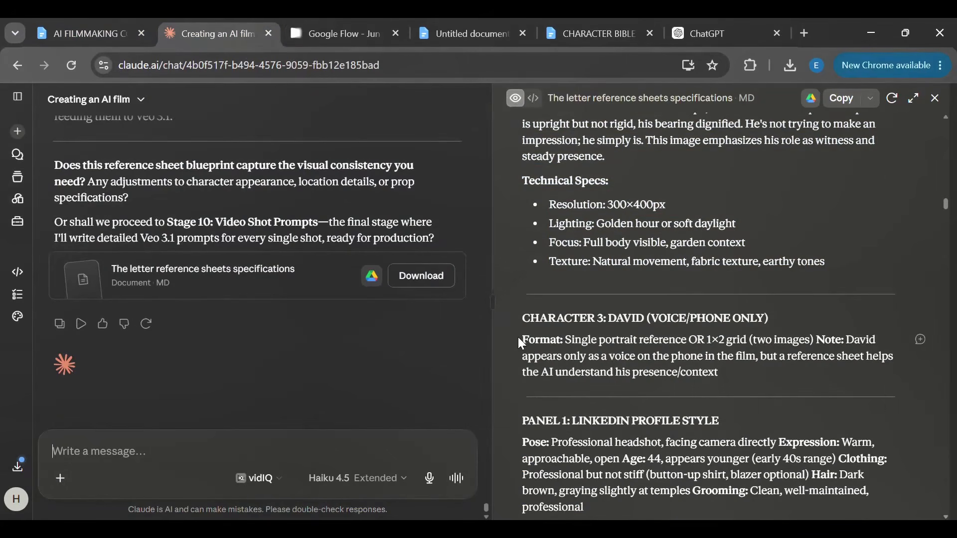
drag(522, 339, 655, 420)
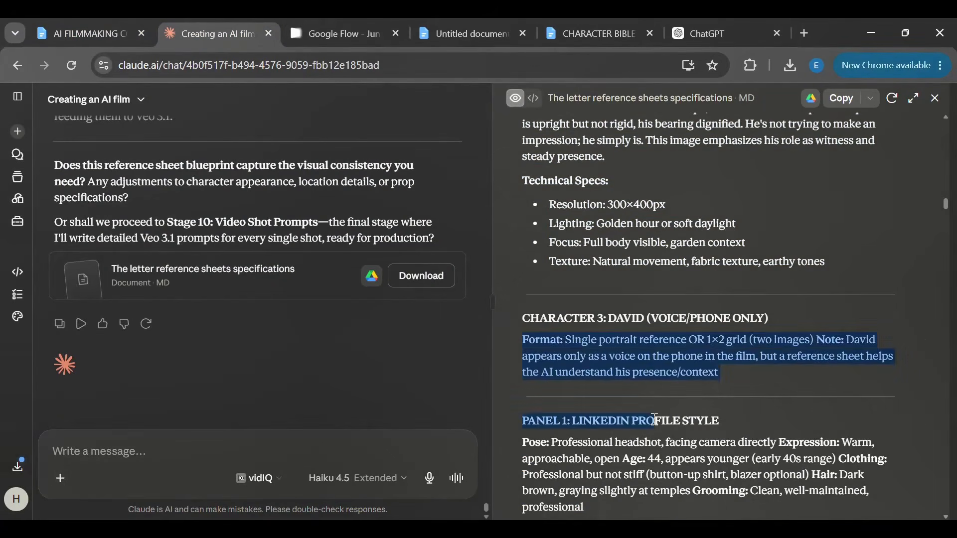
scroll(654, 420, down, 4)
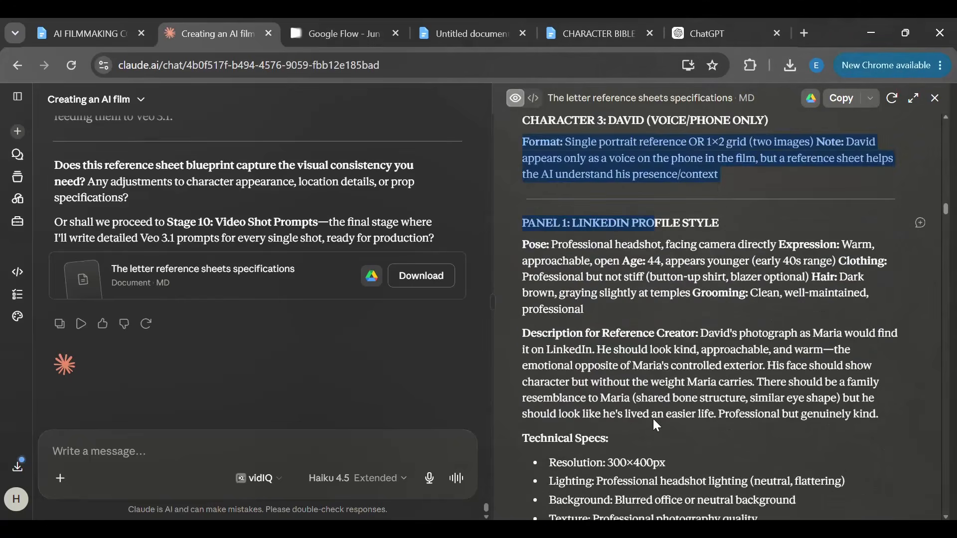
scroll(654, 420, down, 7)
scroll(654, 419, down, 2)
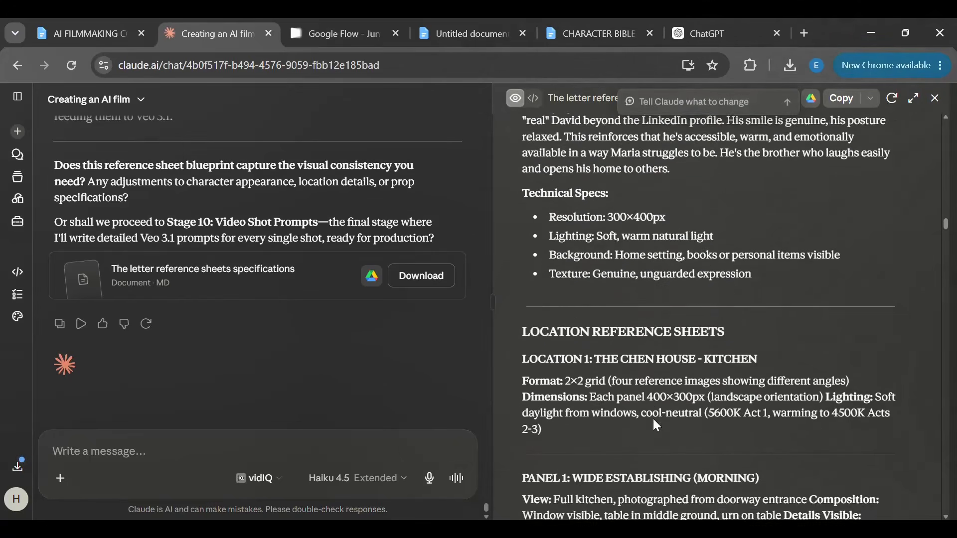
scroll(656, 425, up, 5)
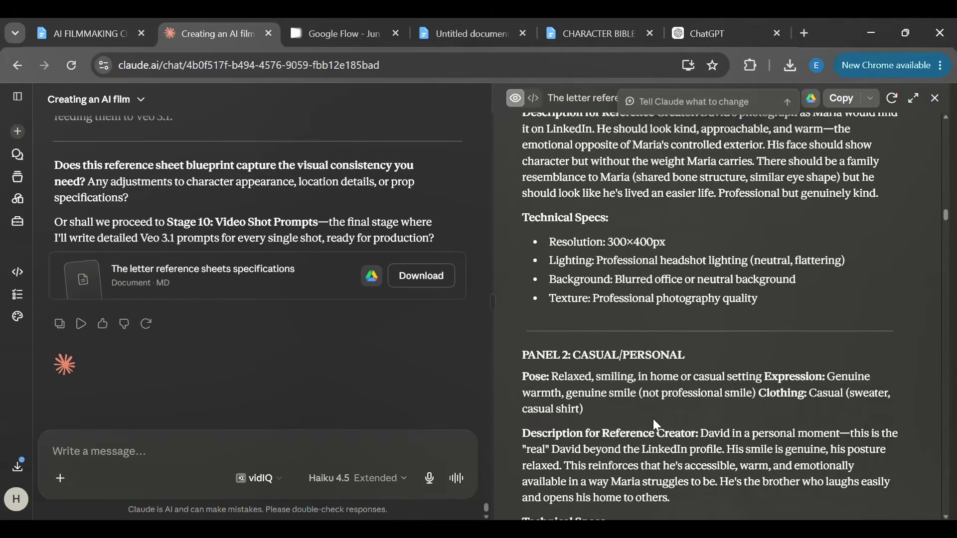
scroll(654, 420, down, 6)
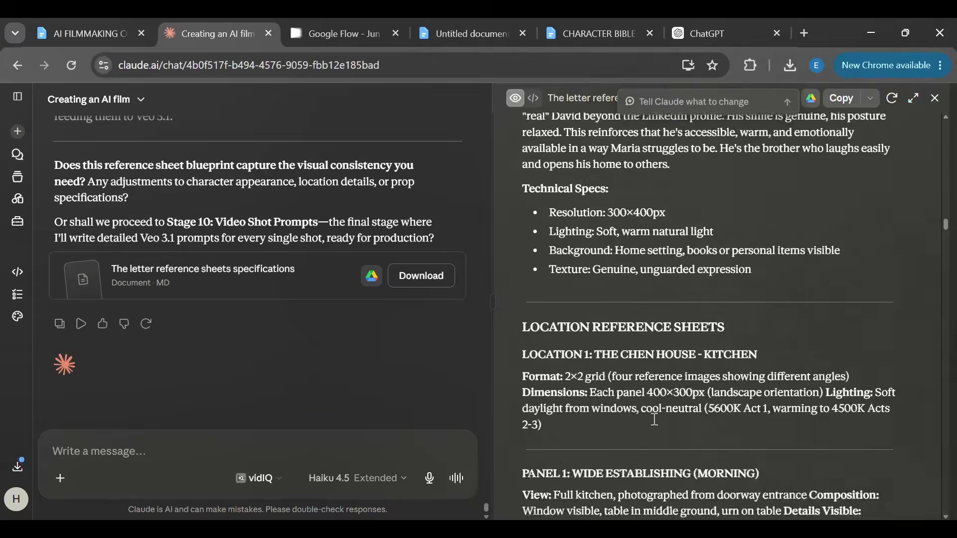
drag(827, 246, 798, 235)
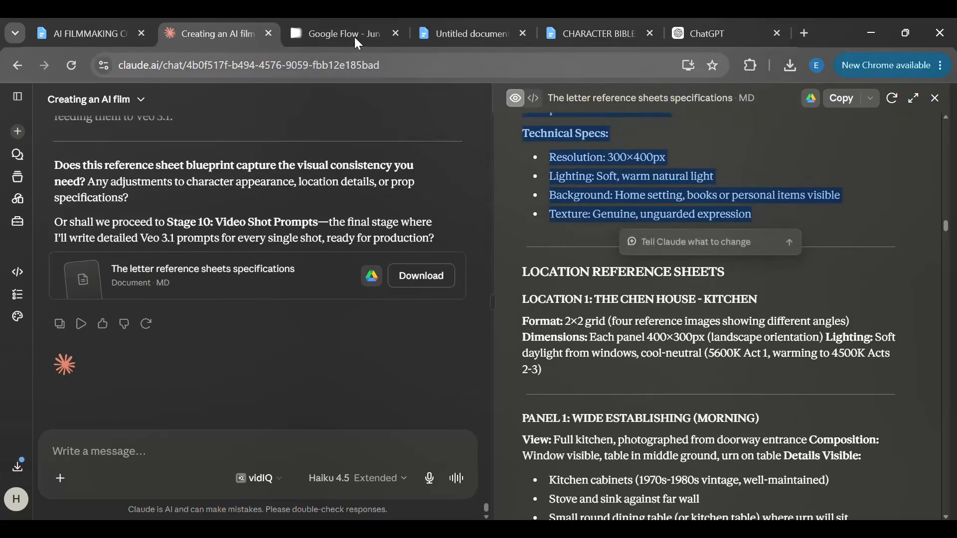
Step: Generate an image in Google Flow from the copied Character 3 reference specifications
click(337, 35)
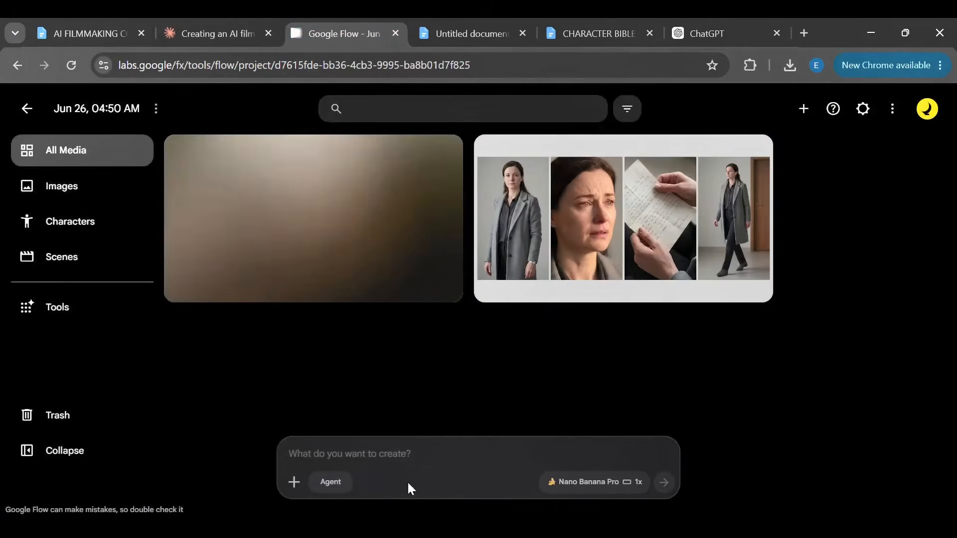
click(347, 453)
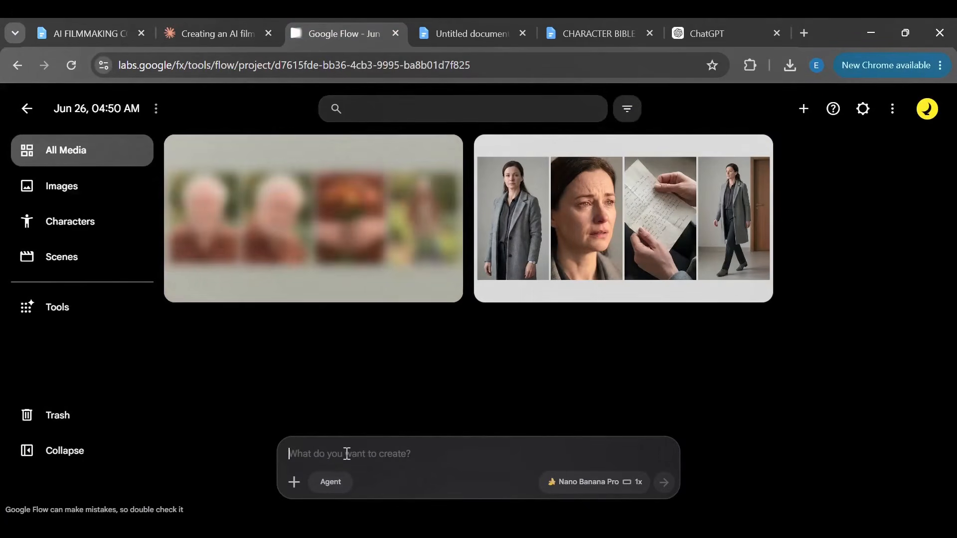
key(ctrl+v)
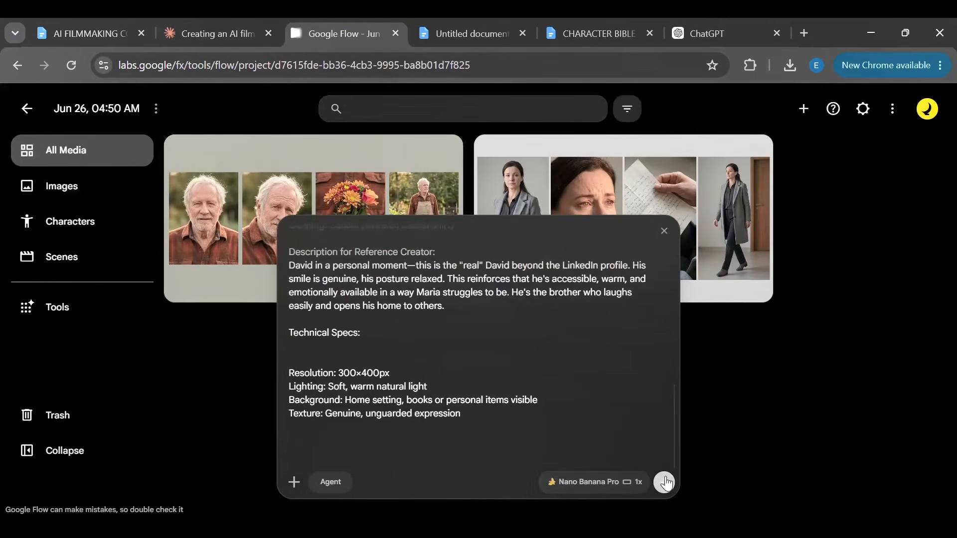
click(662, 482)
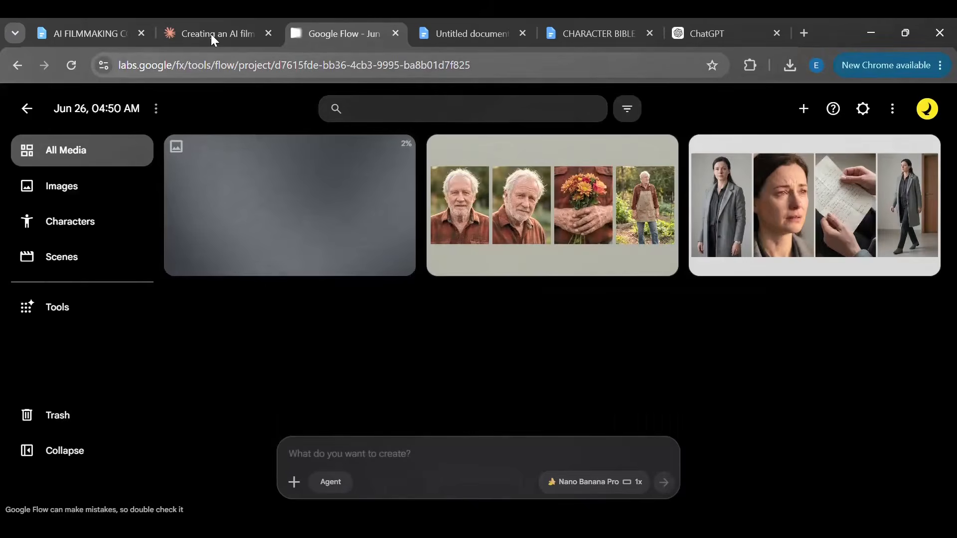
Step: In the Claude document, copy the Location 1 kitchen specifications from Format through the Panel 1 Wide Establishing technical specs
click(212, 34)
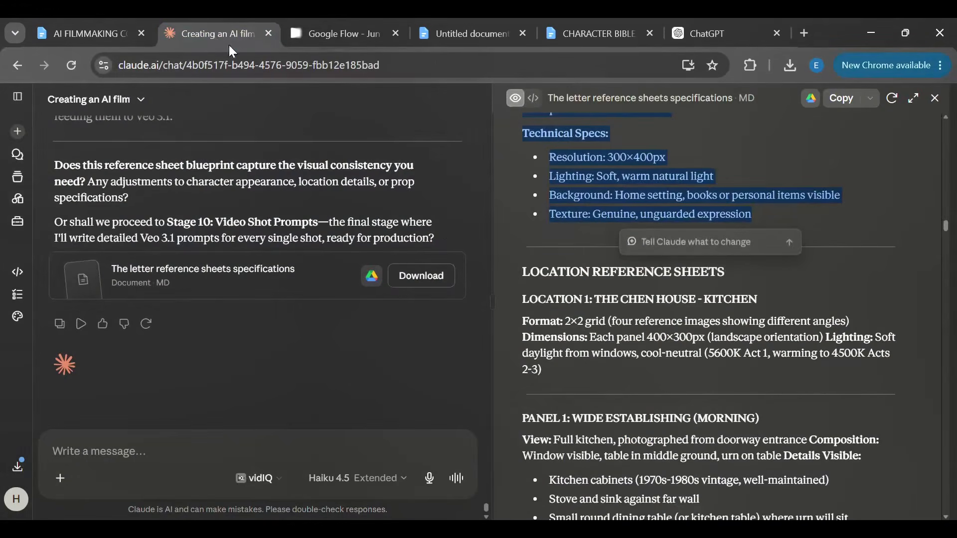
click(580, 357)
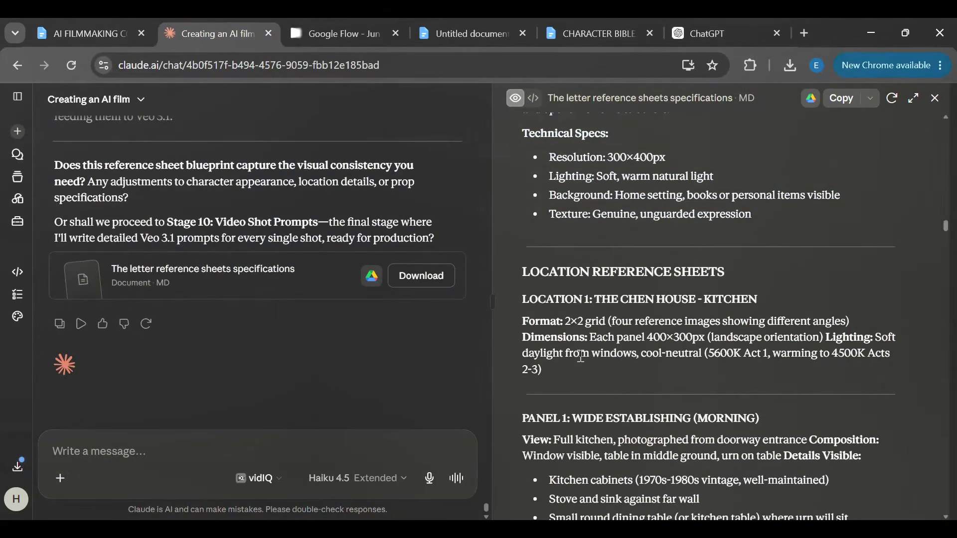
scroll(581, 357, down, 3)
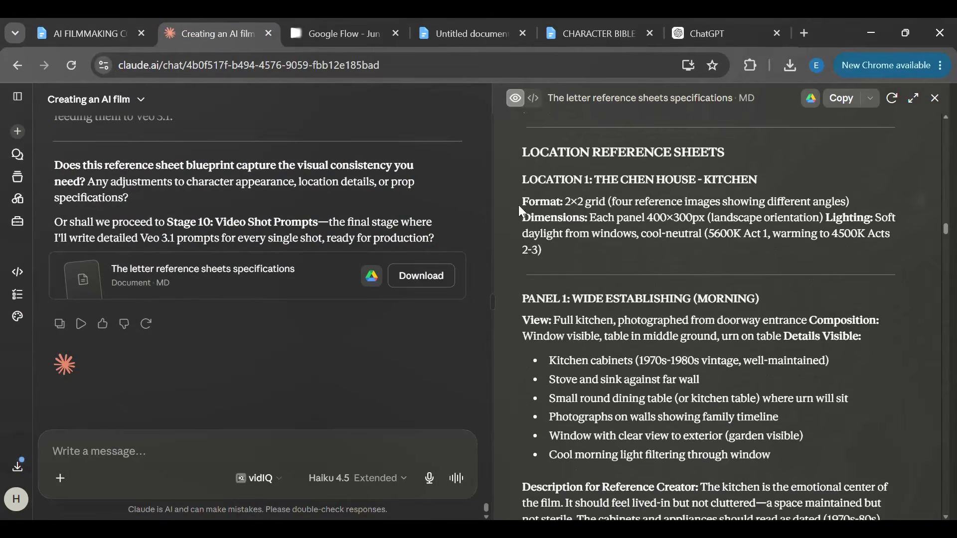
drag(522, 200, 716, 476)
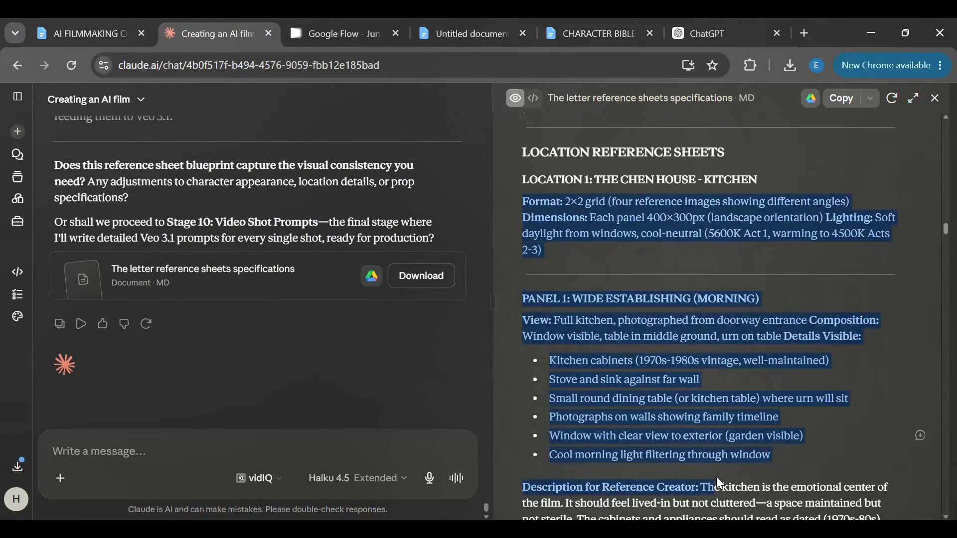
scroll(716, 477, down, 4)
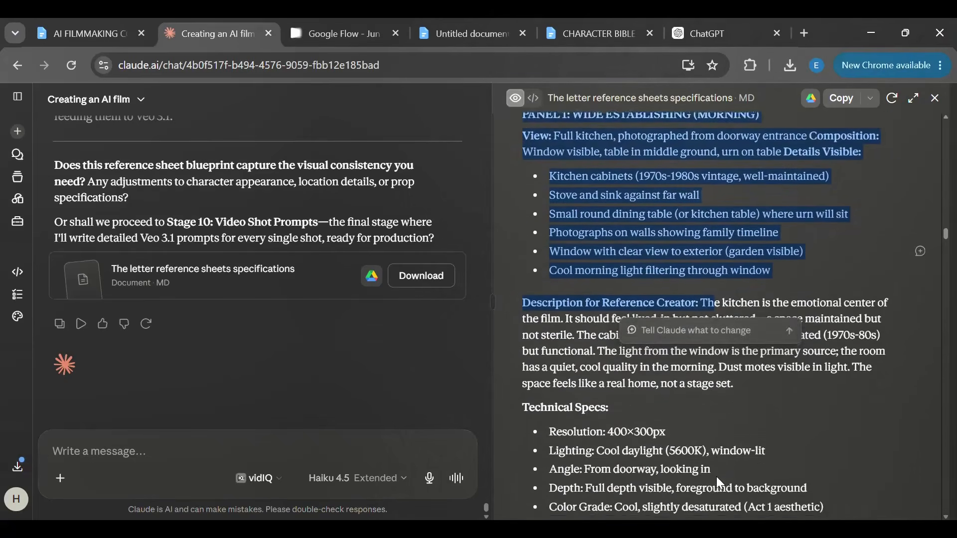
scroll(718, 477, down, 2)
shift+click(831, 402)
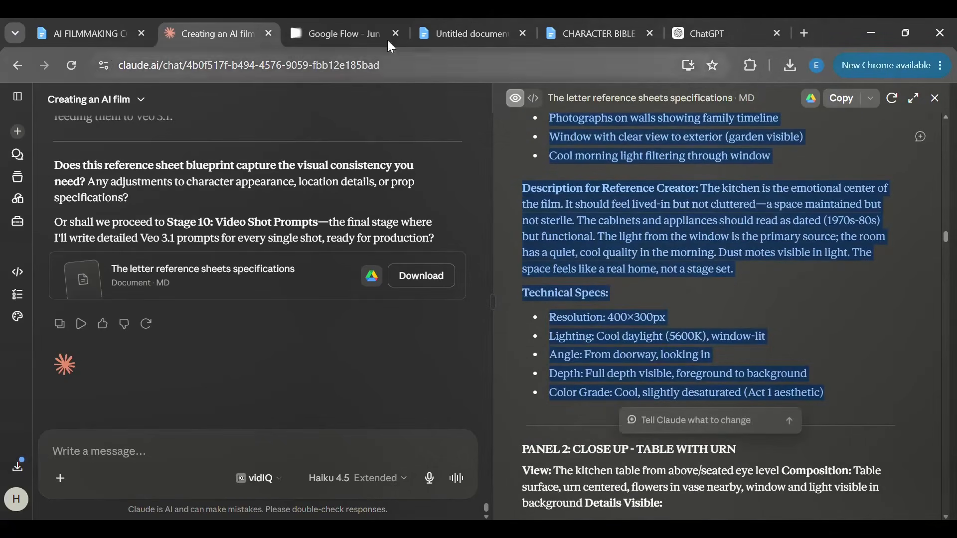
Step: Generate an image in Google Flow from the copied Location 1 kitchen specifications
click(339, 34)
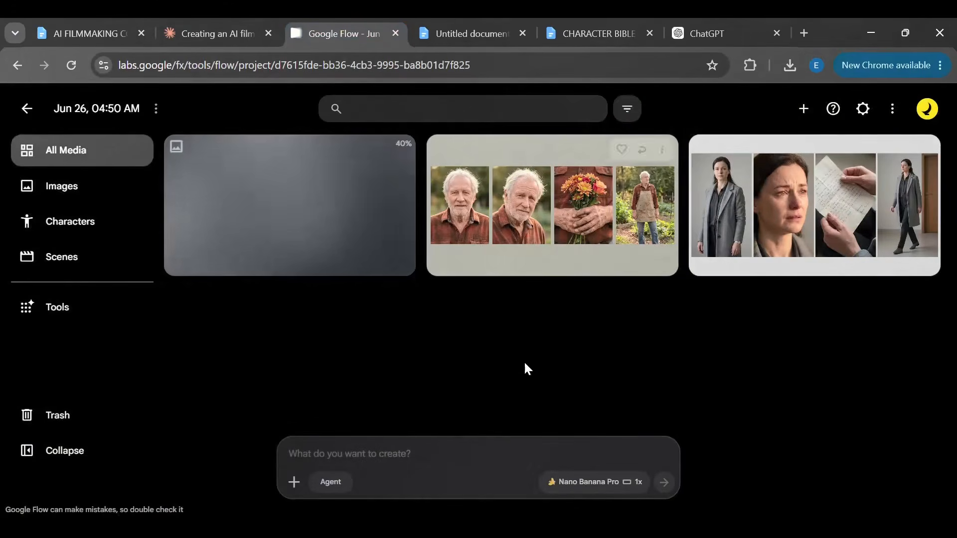
click(336, 456)
key(ctrl+v)
key(Return)
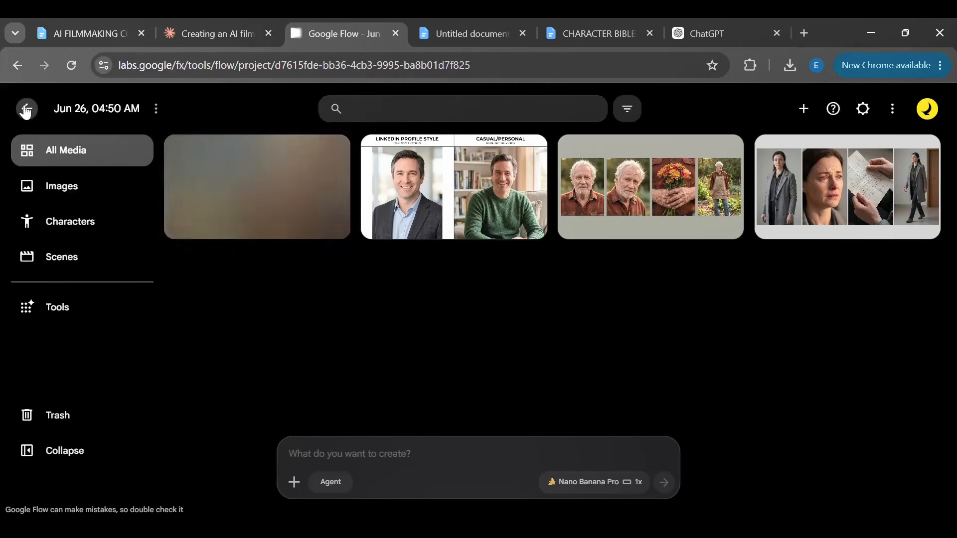
Step: Create a new Flow project and open the Storyboard Studio tool in it
click(30, 114)
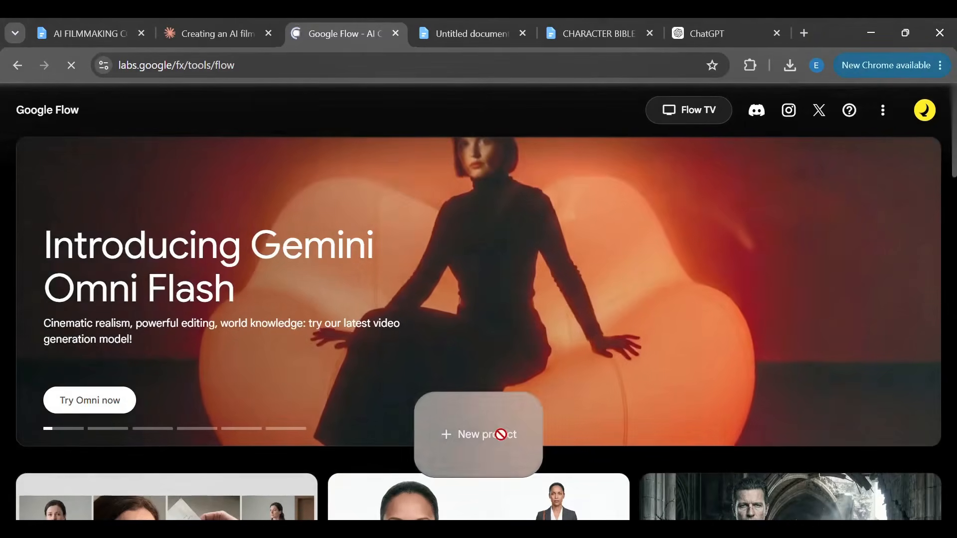
click(501, 434)
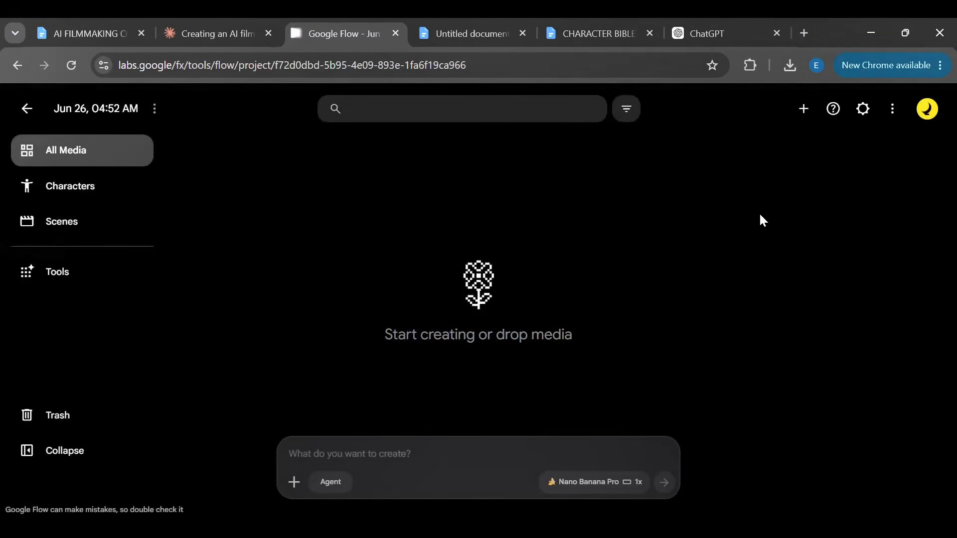
click(75, 279)
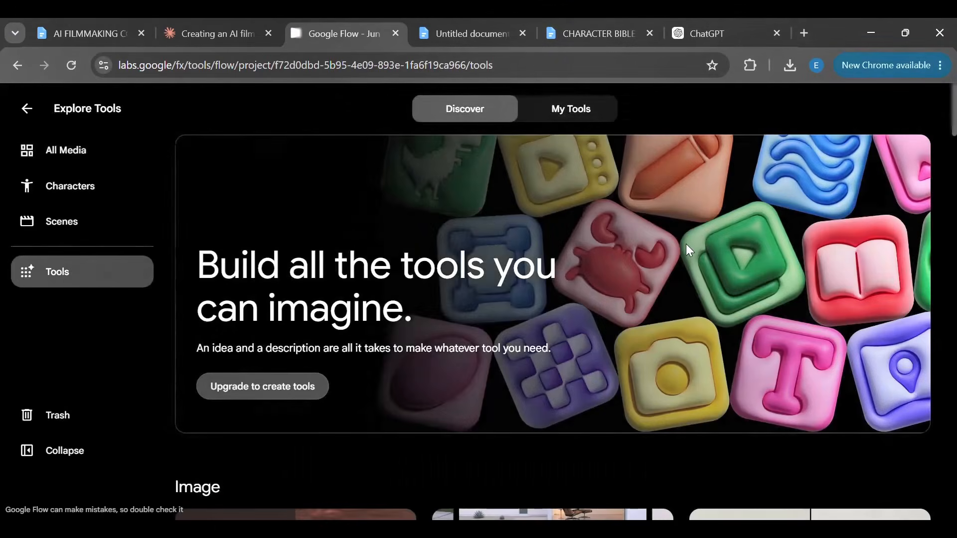
scroll(686, 248, down, 1)
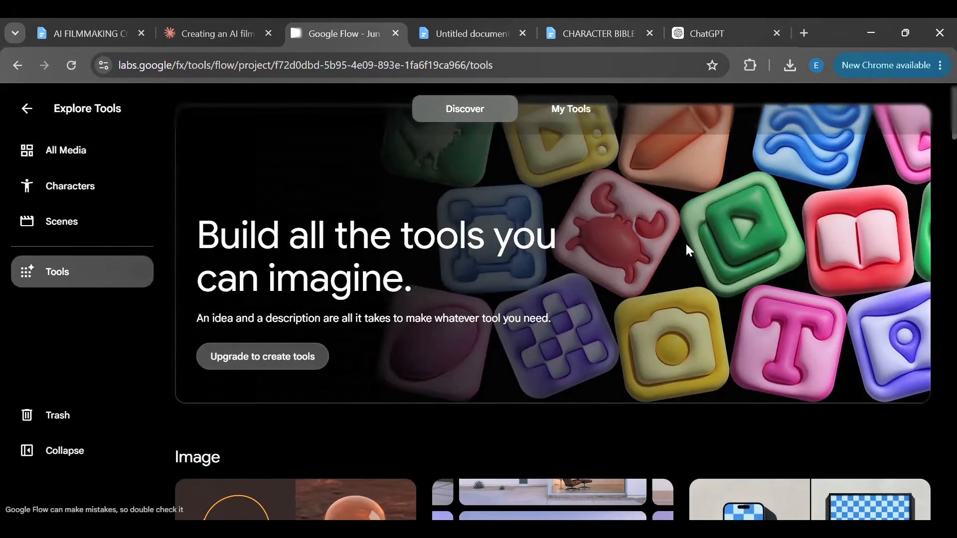
scroll(686, 247, down, 15)
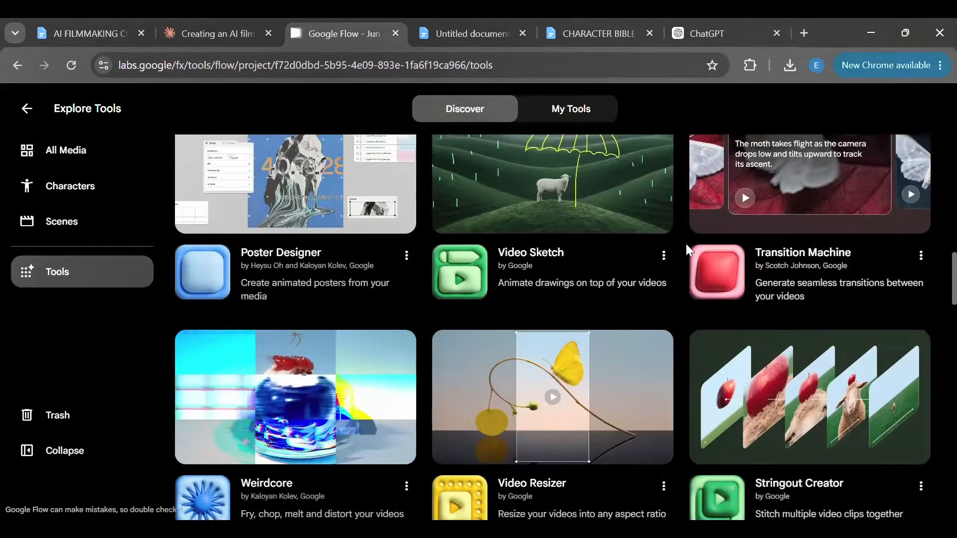
scroll(686, 244, down, 5)
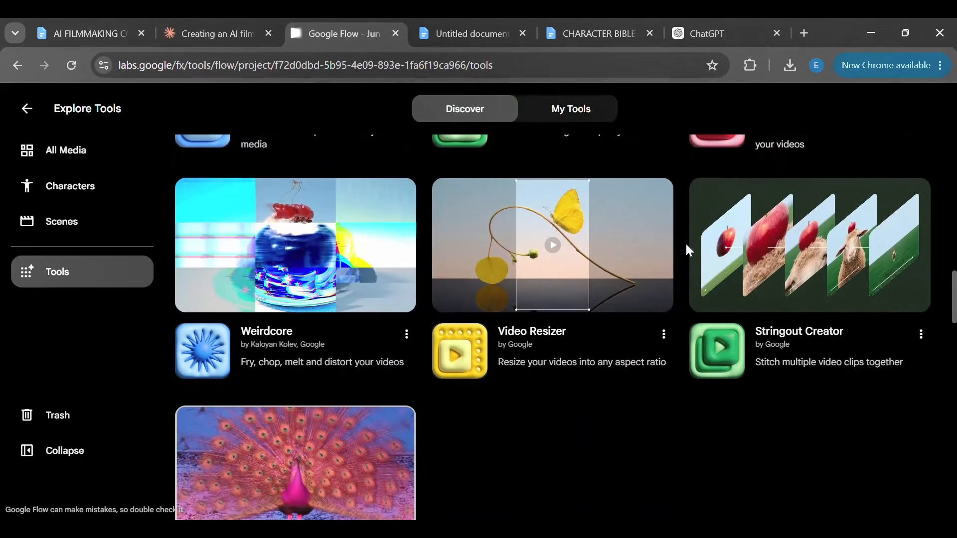
scroll(685, 242, down, 5)
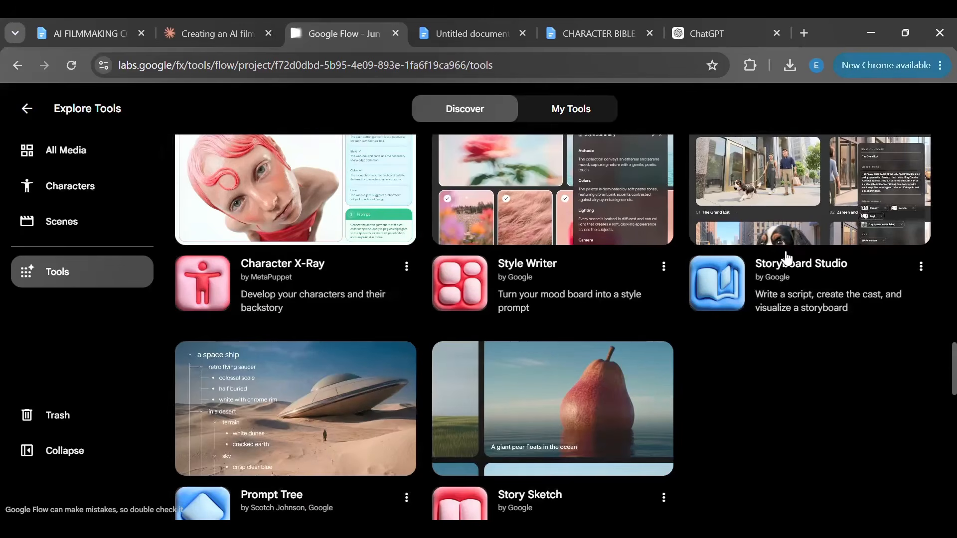
click(781, 189)
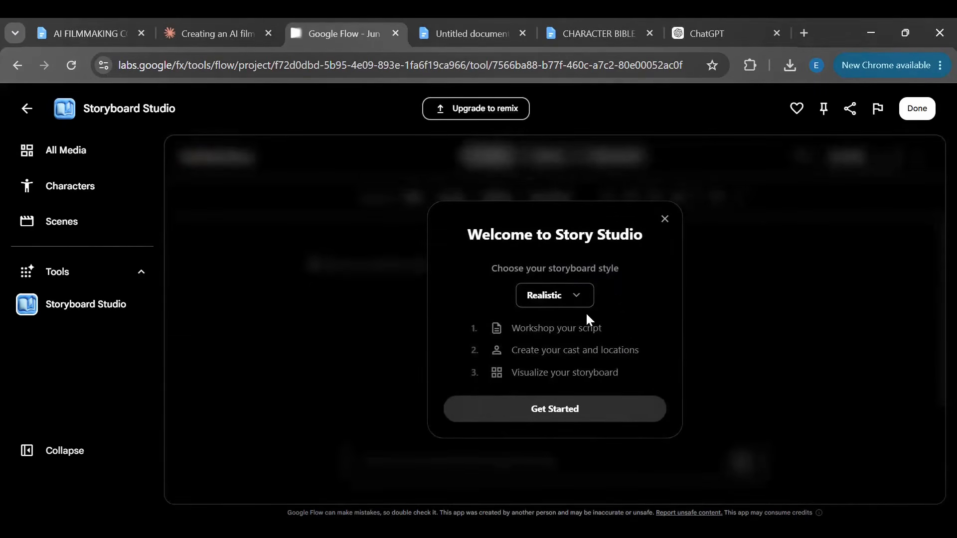
Step: Start a story with the Realistic storyboard style and view its Assets and Storyboard stages
click(555, 293)
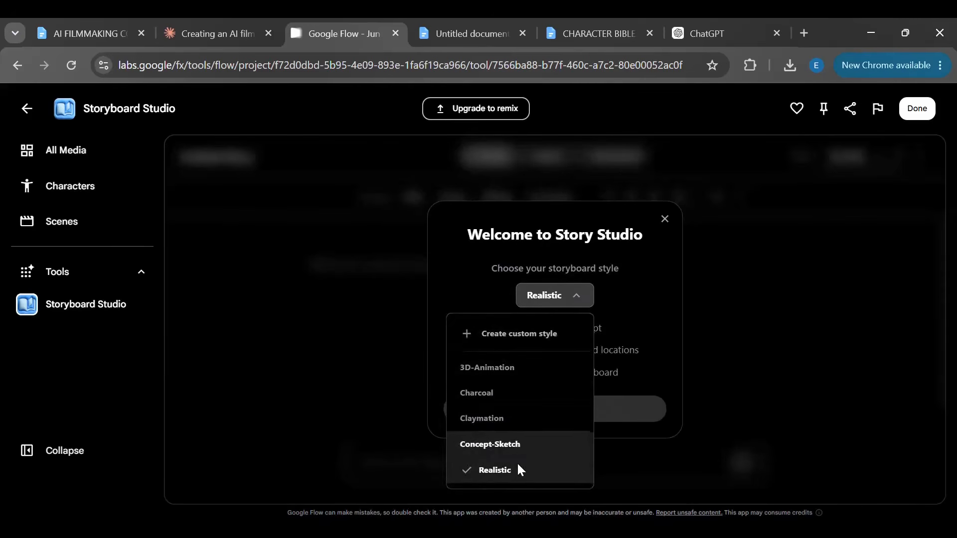
click(499, 472)
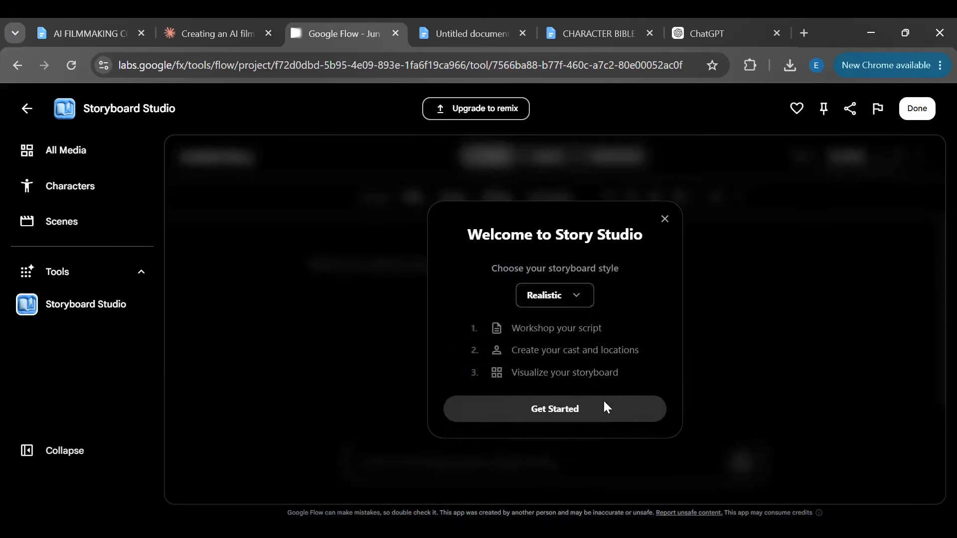
click(566, 409)
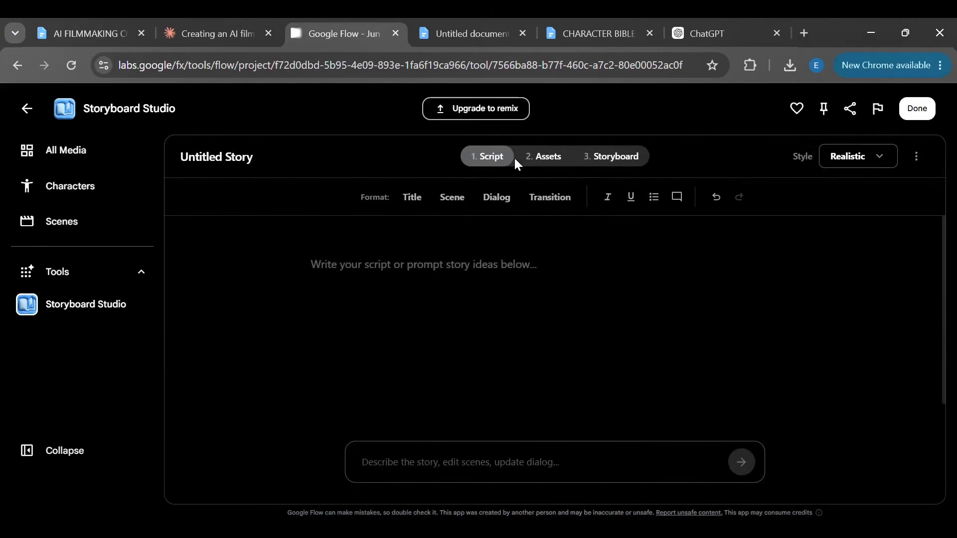
click(549, 160)
click(623, 160)
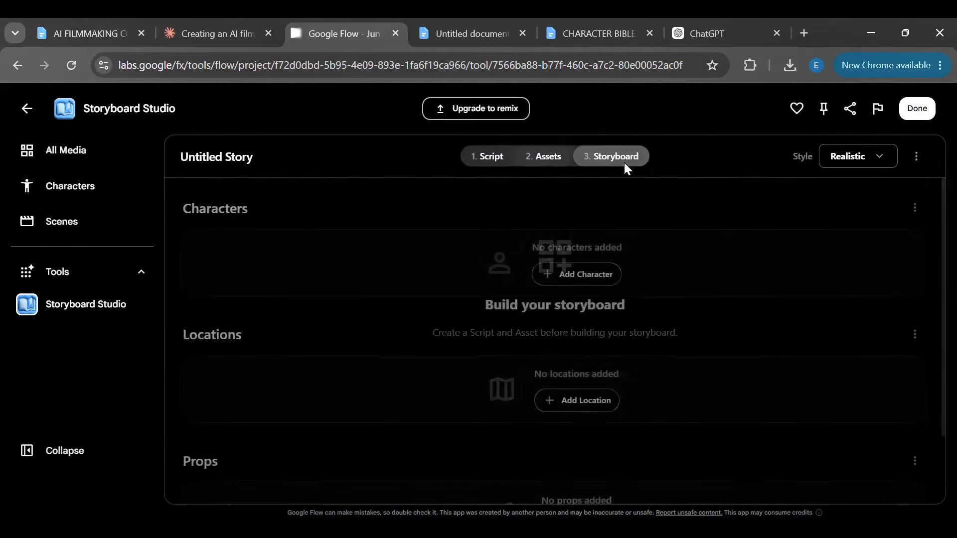
Step: Return to the Script stage, then open "The letter screenplay" among the Claude chat's artifacts and copy its full text
click(491, 159)
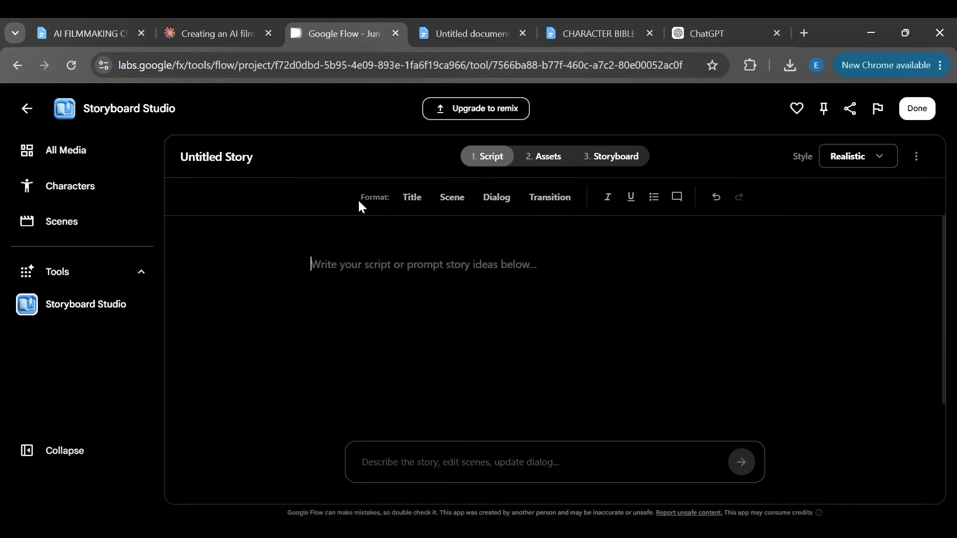
click(193, 24)
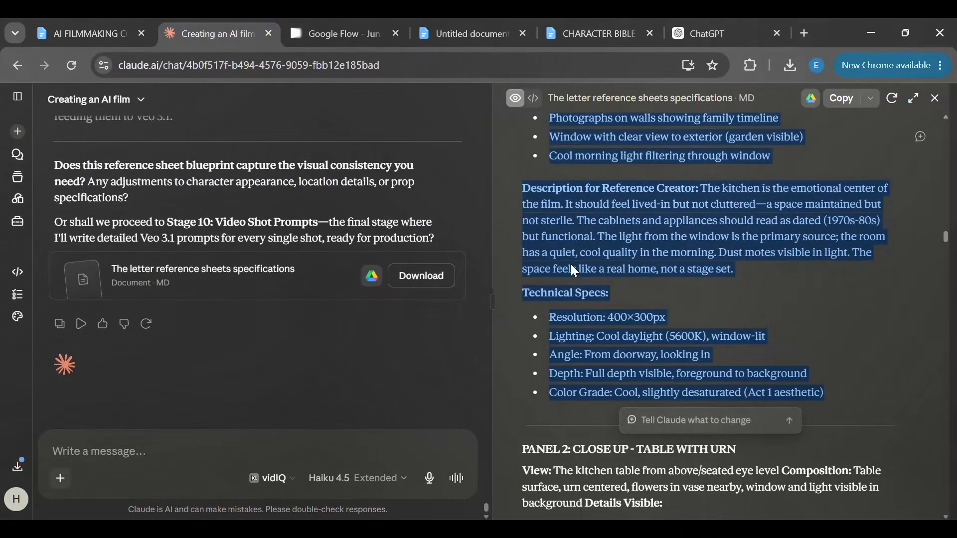
click(934, 98)
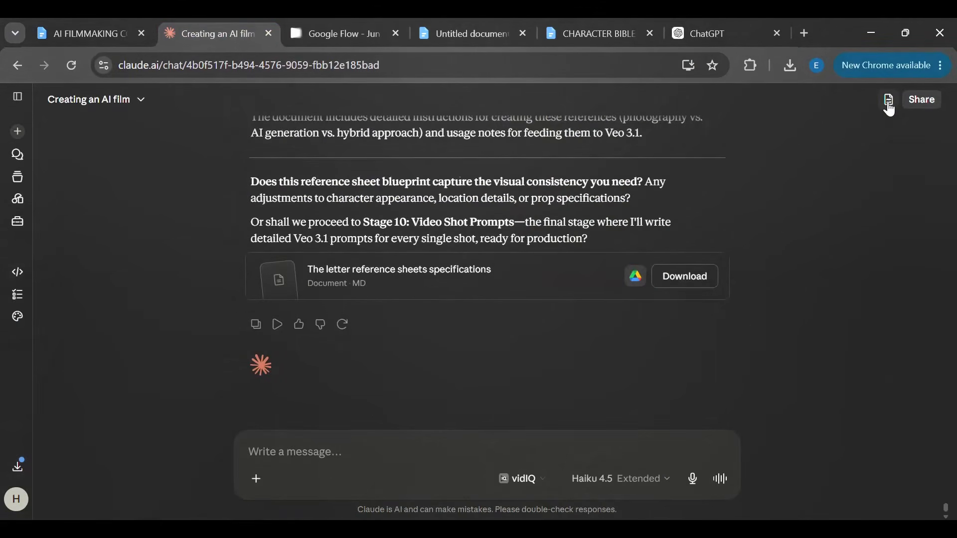
click(889, 104)
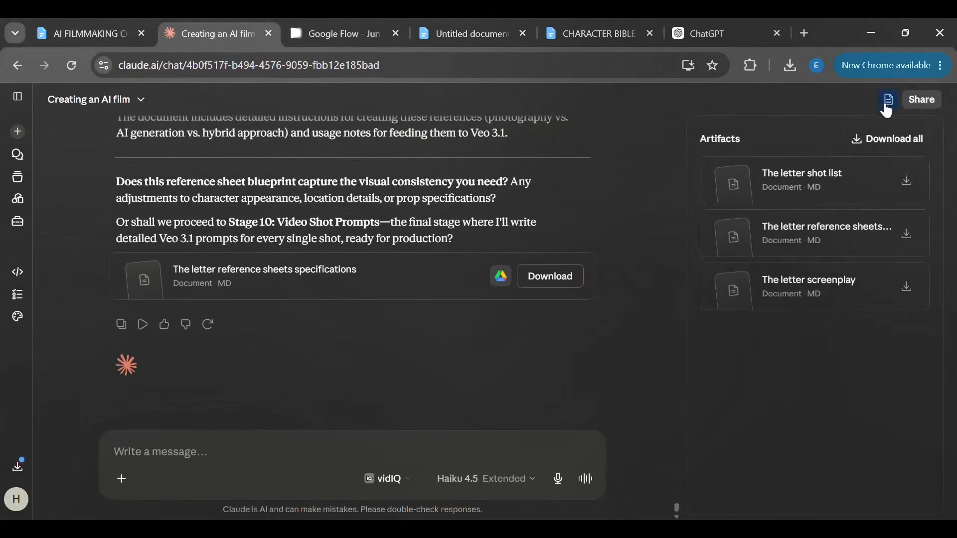
click(799, 294)
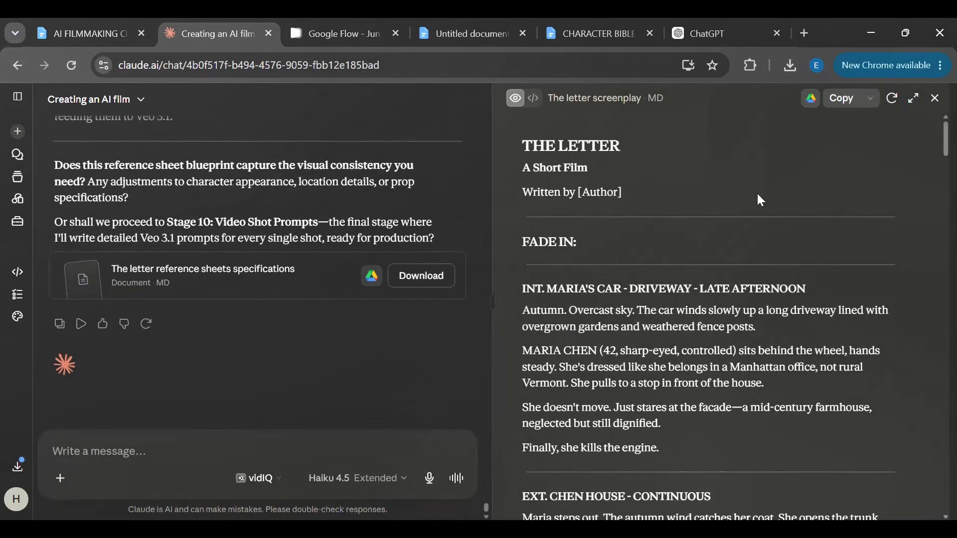
click(845, 109)
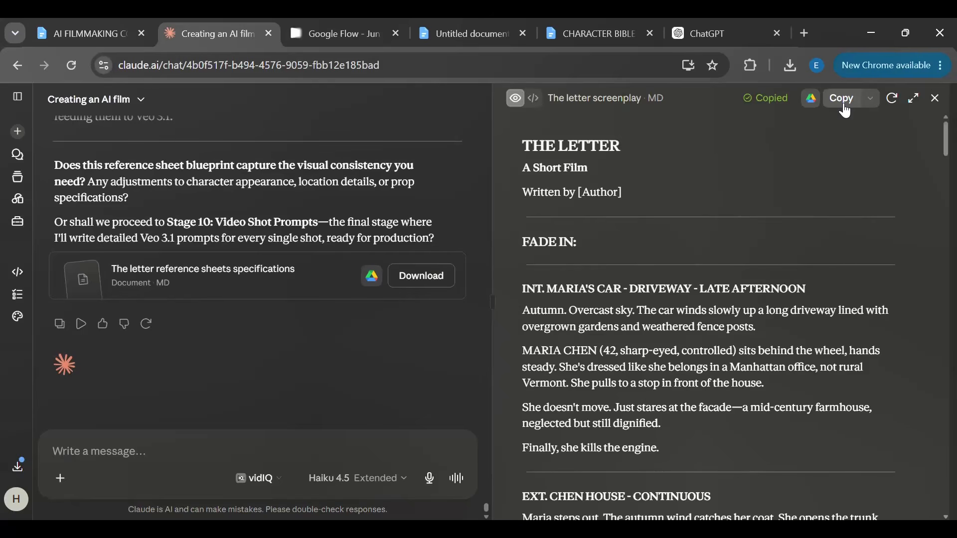
Step: Paste the copied screenplay into the Script stage of the Storyboard Studio story and look back through its text
click(298, 22)
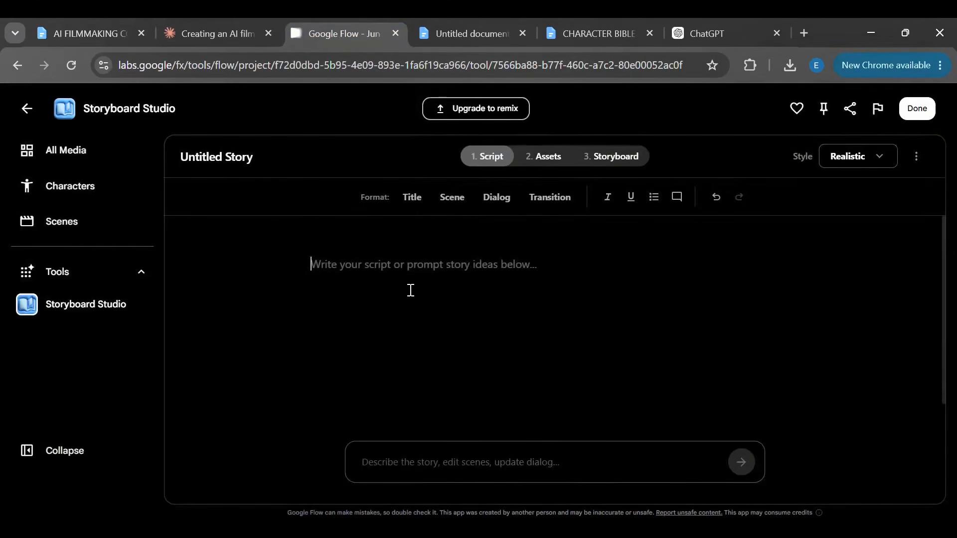
key(ctrl+v)
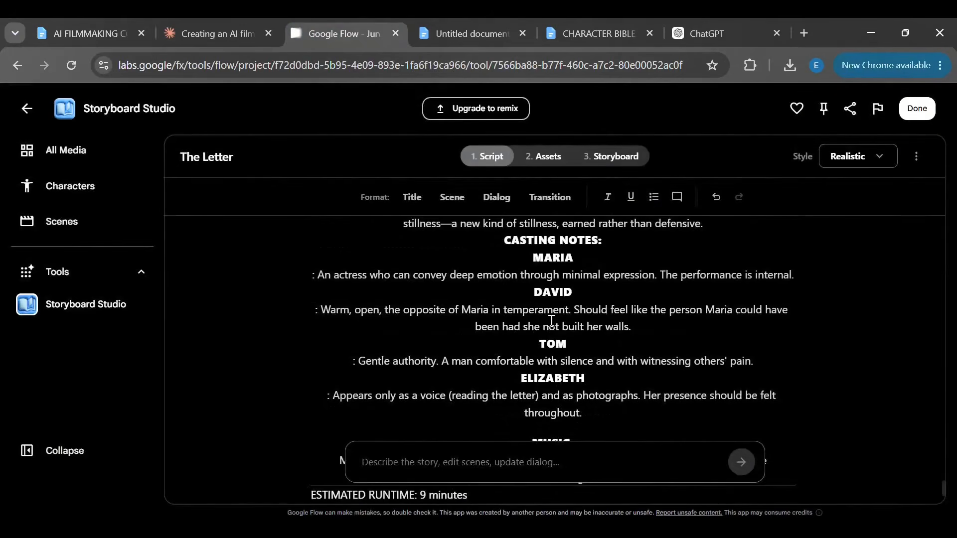
click(726, 308)
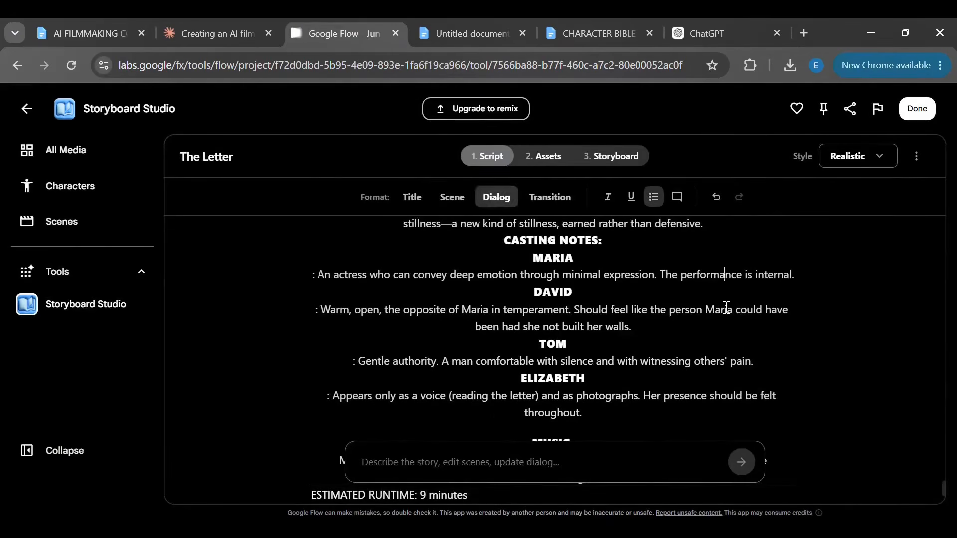
scroll(726, 308, up, 10)
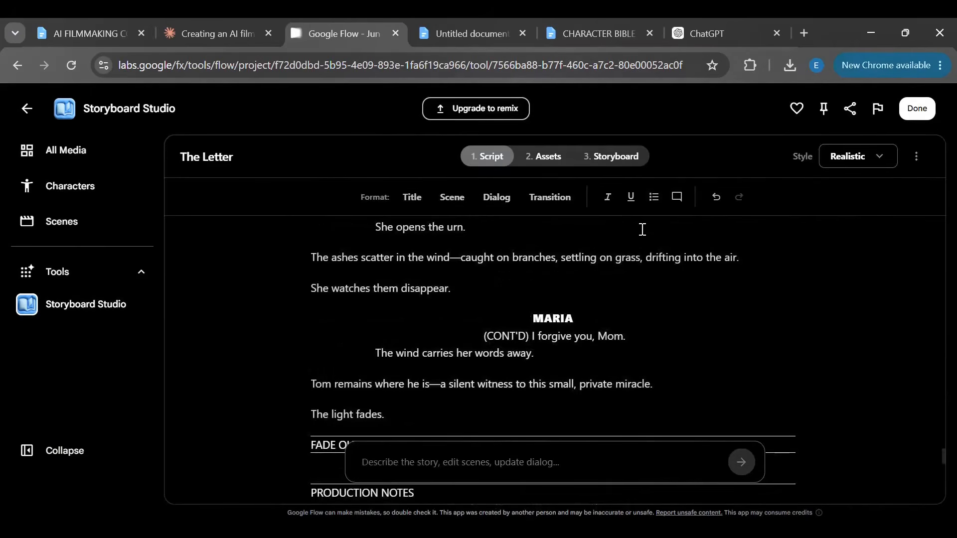
Step: In the Assets stage, autofill images for all of the script's characters, locations and props
click(523, 156)
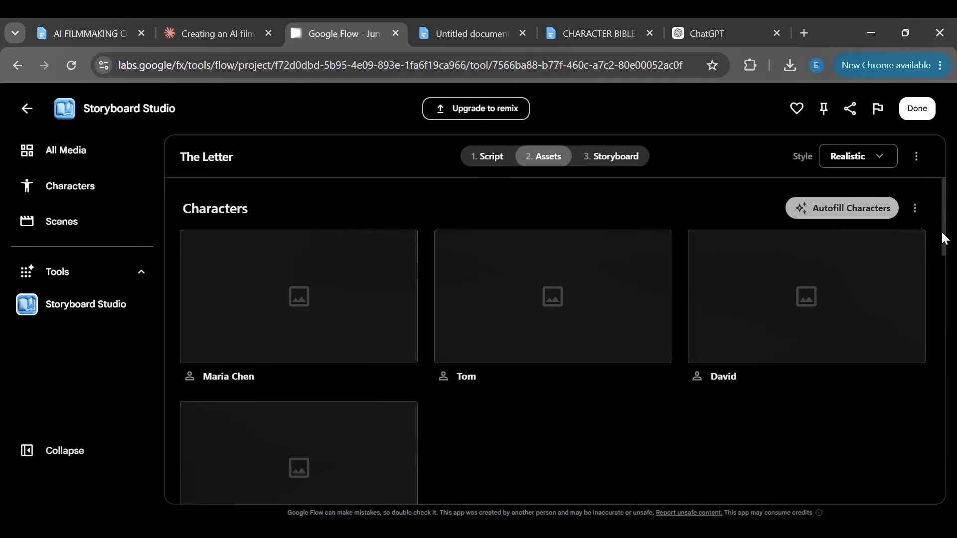
drag(943, 238, 943, 292)
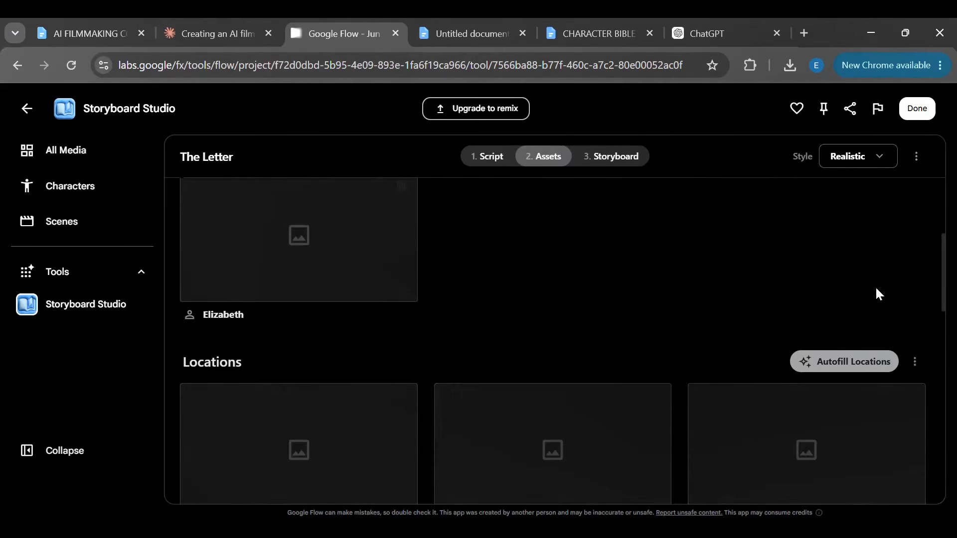
drag(944, 305, 955, 337)
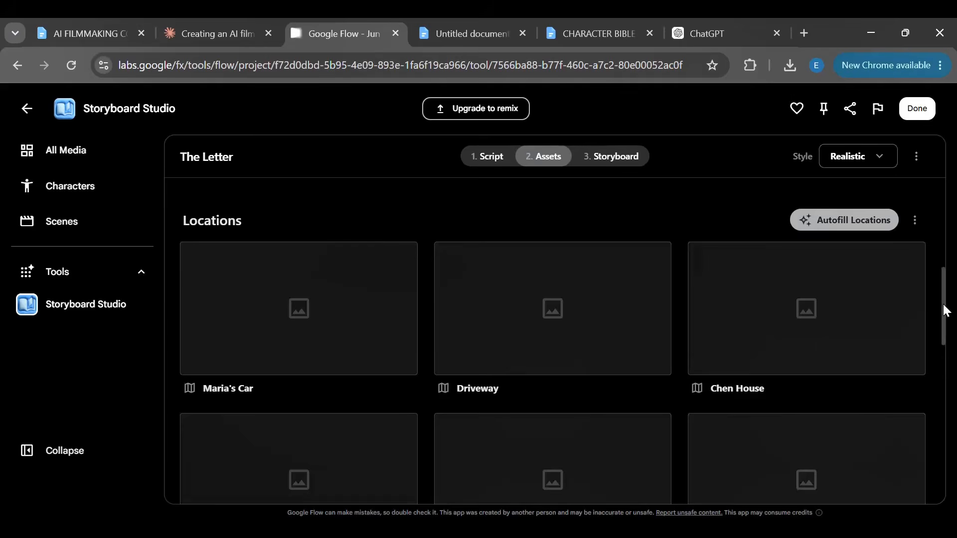
drag(943, 310, 955, 408)
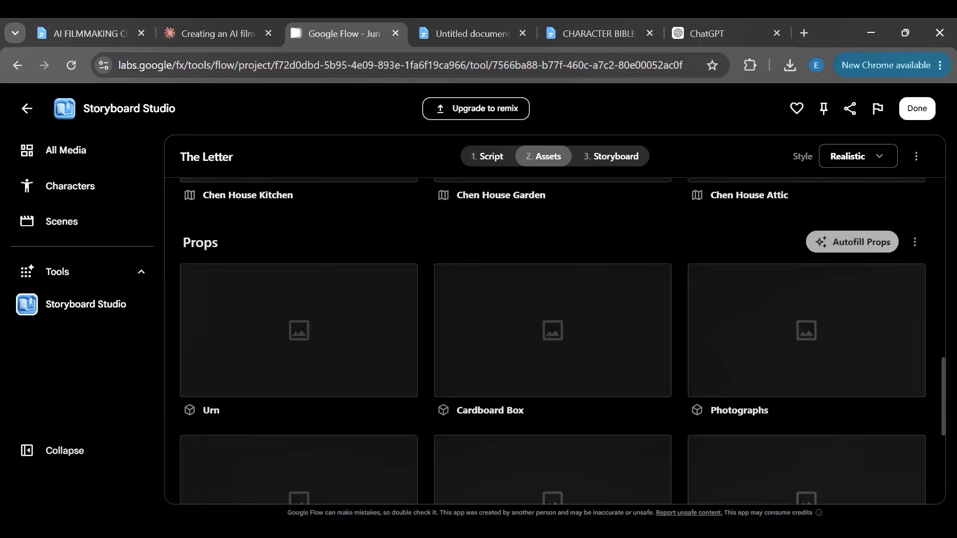
drag(955, 408, 905, 187)
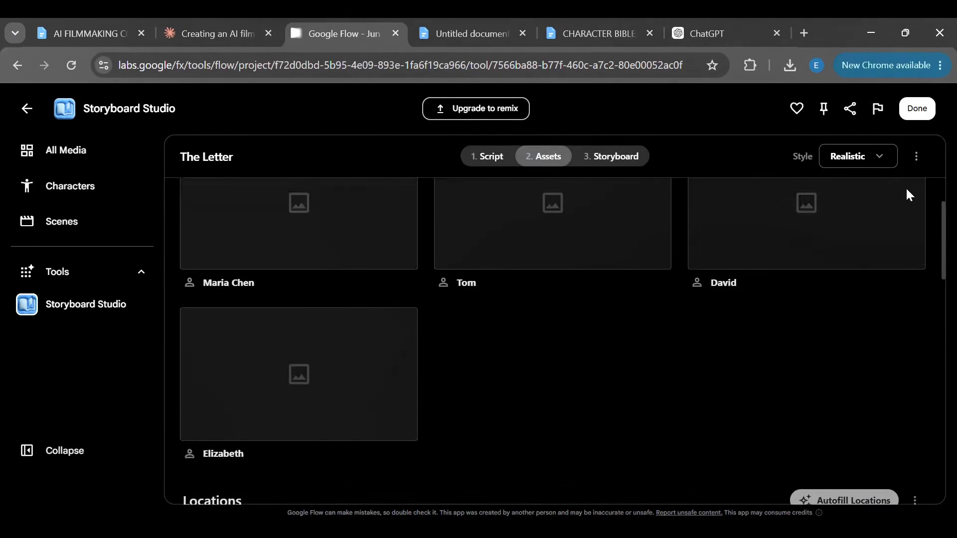
scroll(906, 189, up, 2)
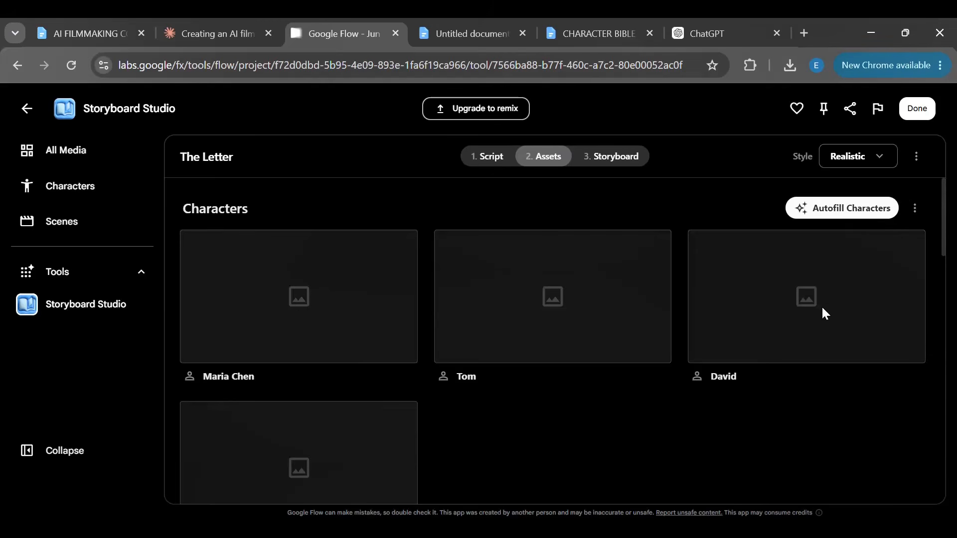
scroll(823, 313, down, 5)
click(832, 298)
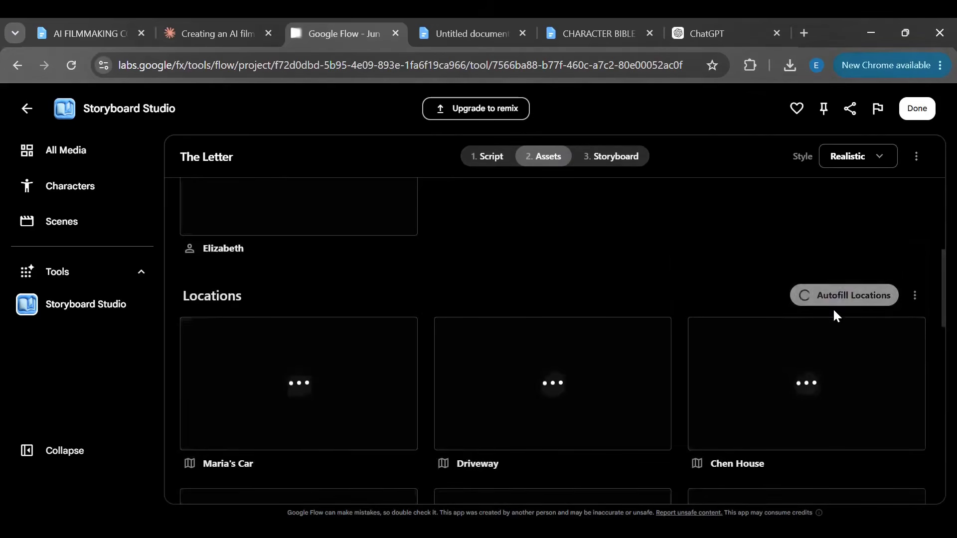
scroll(837, 319, down, 2)
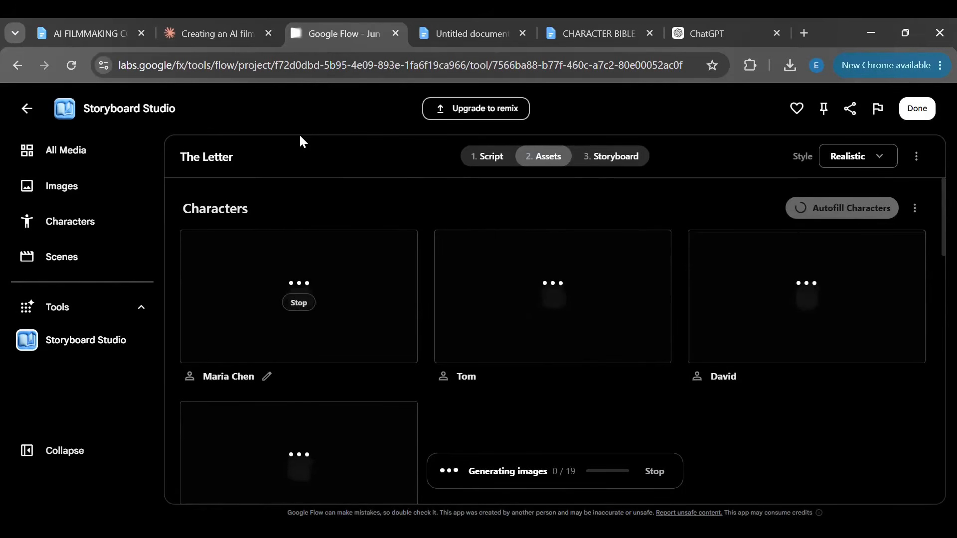
Step: Switch to the Claude chat, close the screenplay and send "proceed" to request the Stage 10 video shot prompts
key(ctrl+shift+Tab)
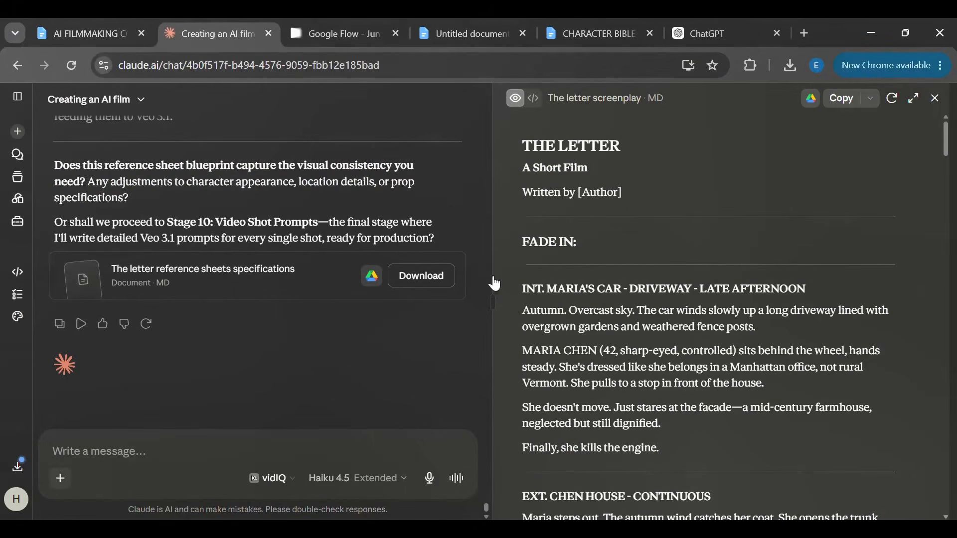
click(935, 98)
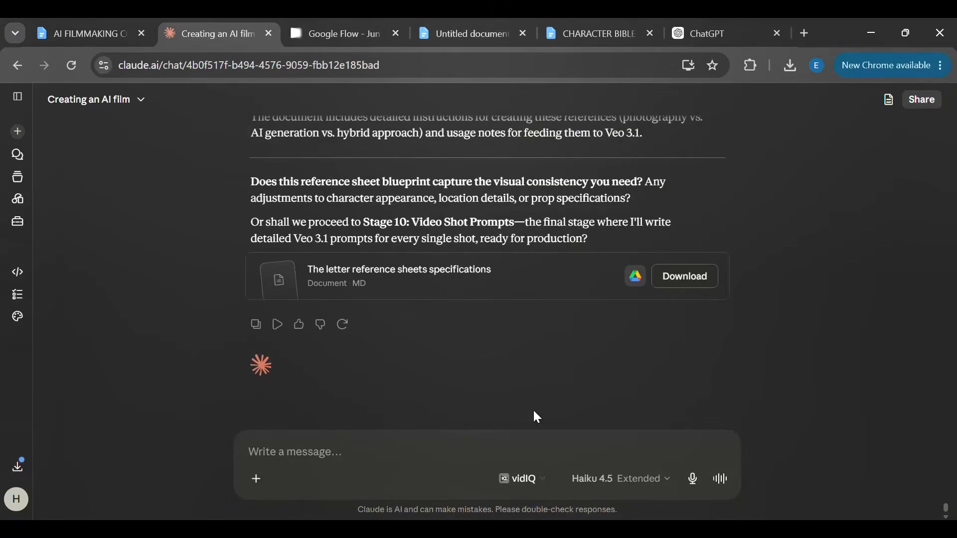
click(336, 455)
click(303, 40)
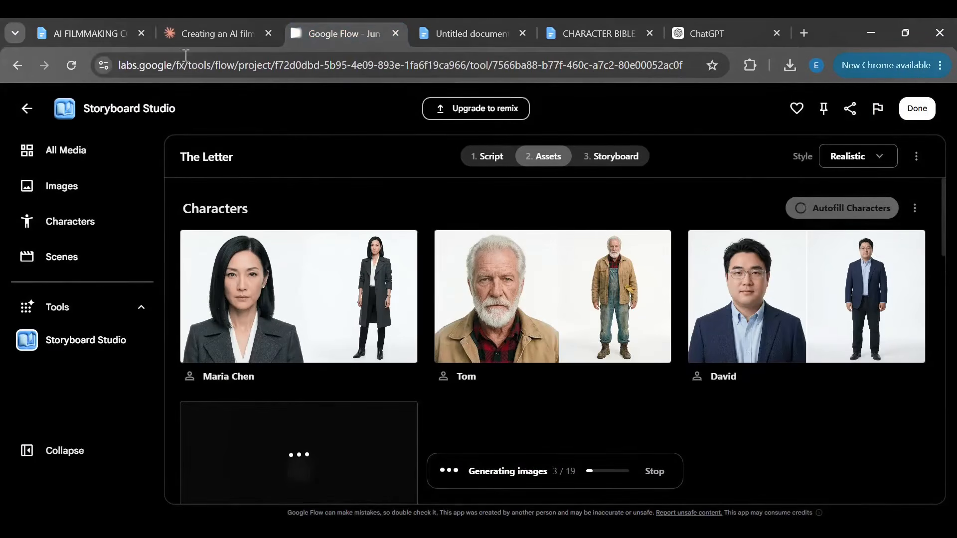
click(196, 35)
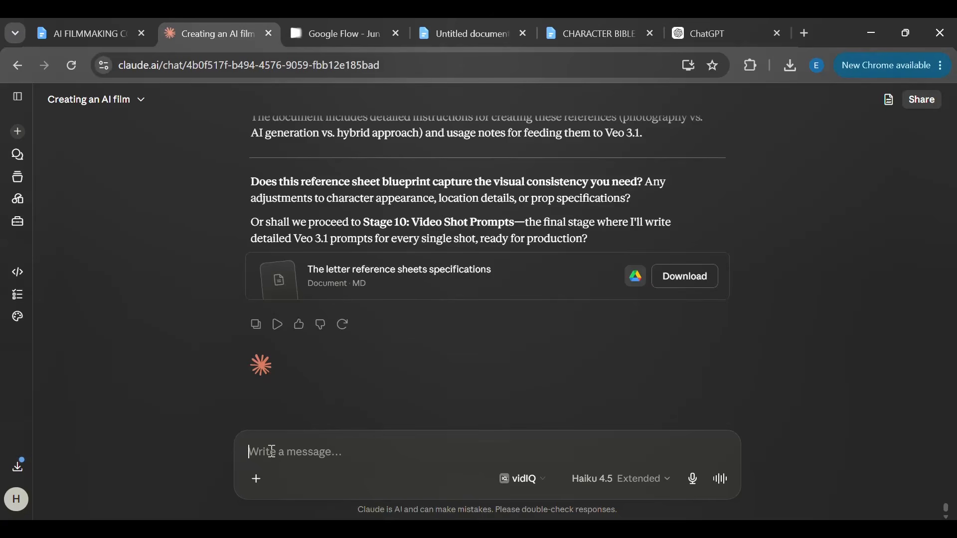
text(proc)
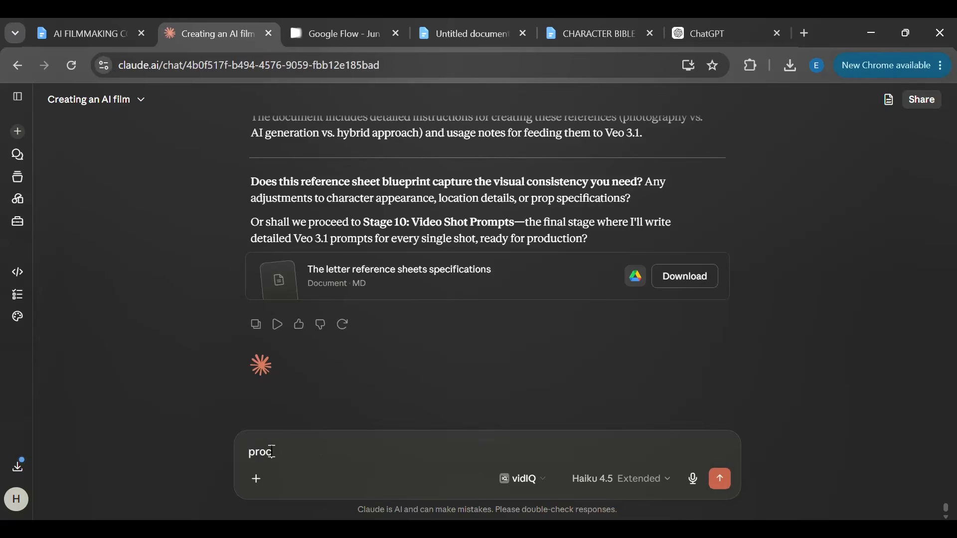
text(eed)
key(Return)
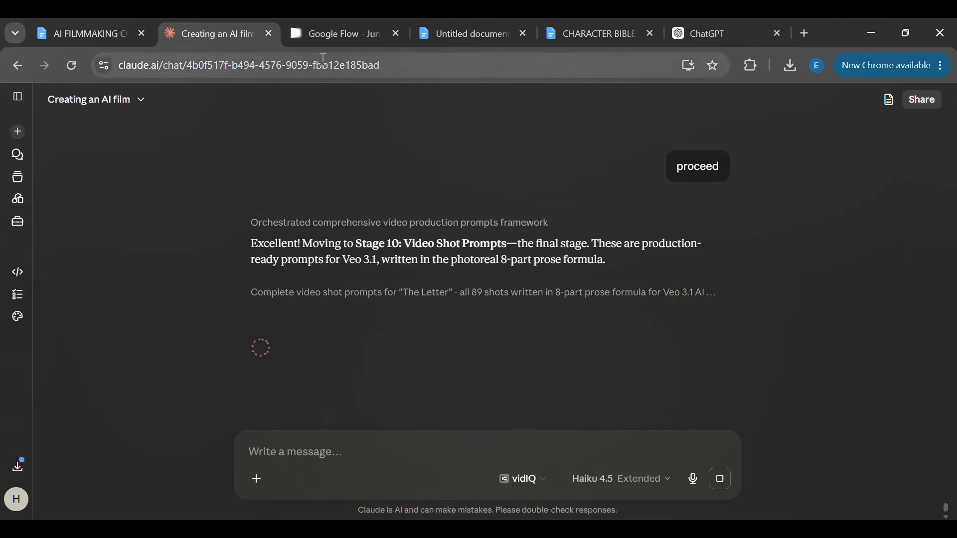
Step: Return to Storyboard Studio, open the first character's details and examine her generated image and visual description
click(315, 32)
mouse_move(458, 249)
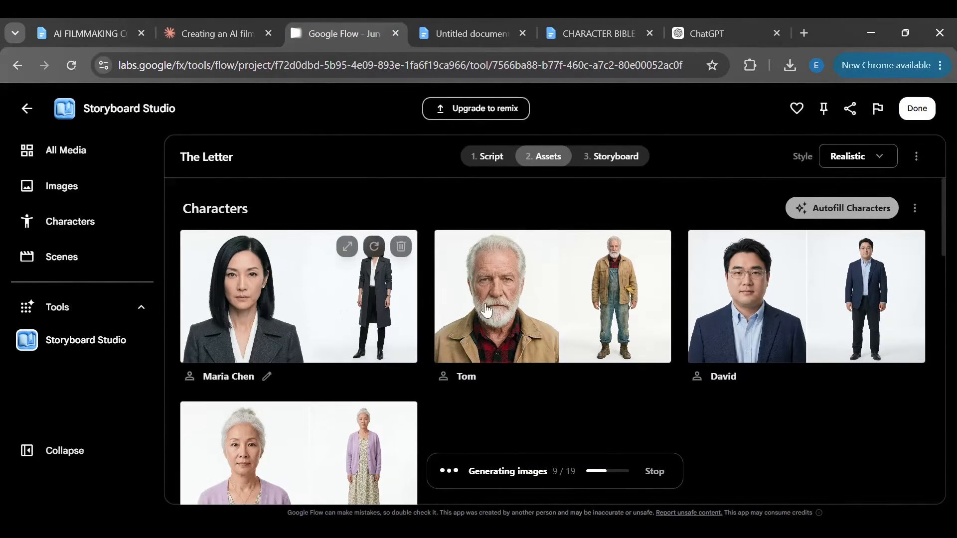
click(292, 322)
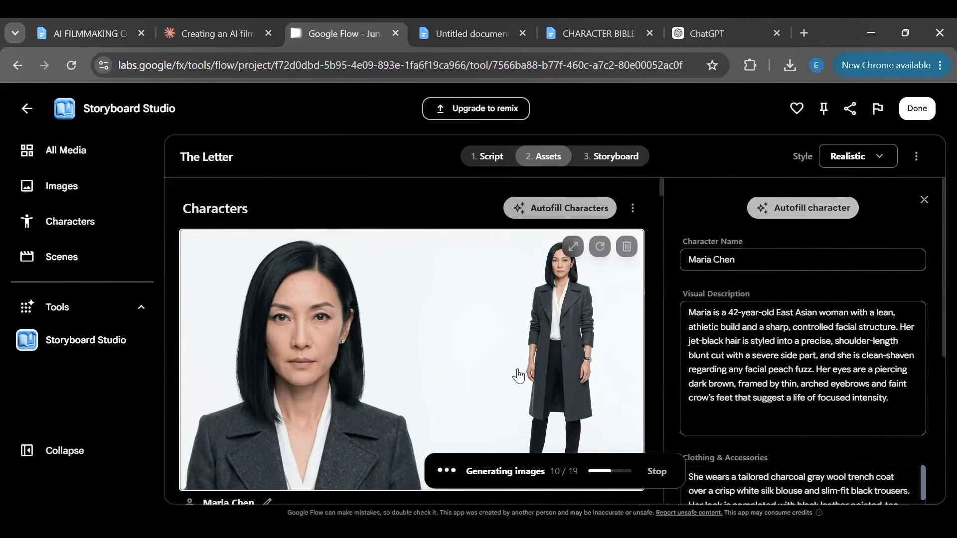
scroll(529, 371, down, 3)
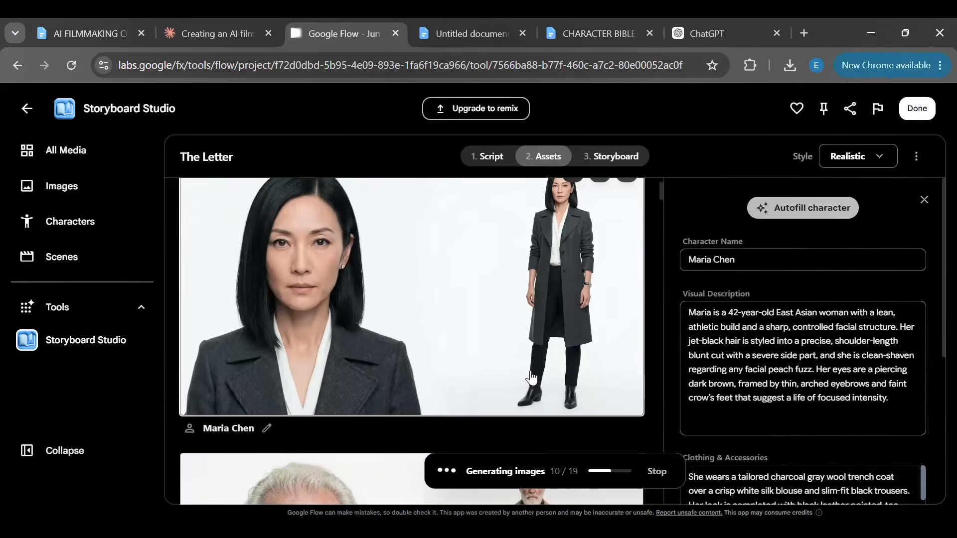
scroll(529, 369, up, 3)
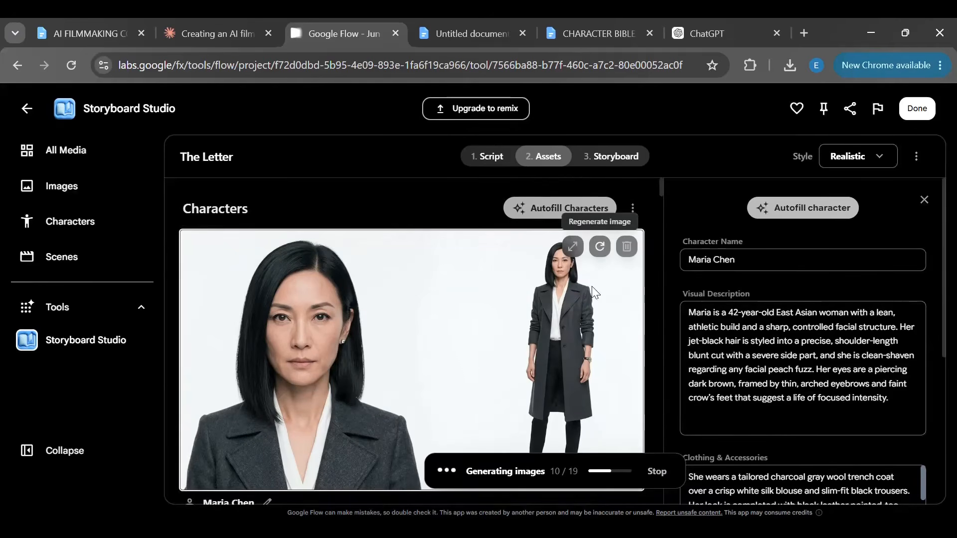
Step: Examine the generated images of the other three characters and of the car, the first location
scroll(591, 332, down, 5)
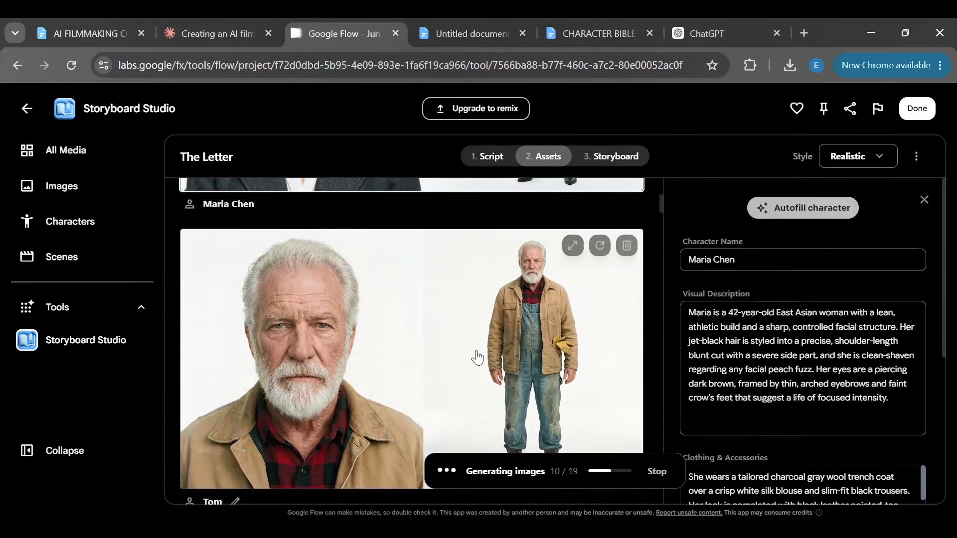
scroll(473, 360, down, 3)
scroll(464, 301, up, 2)
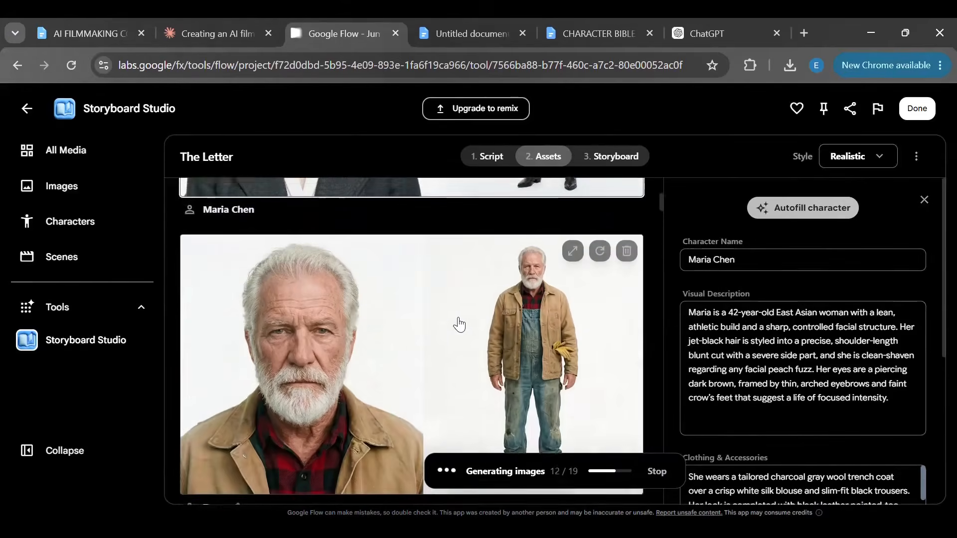
scroll(461, 325, down, 5)
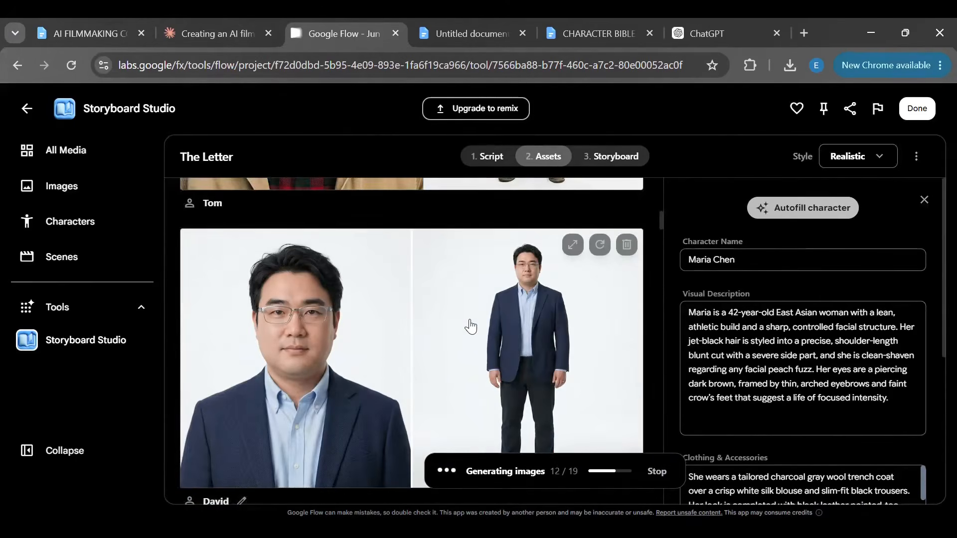
scroll(471, 326, down, 2)
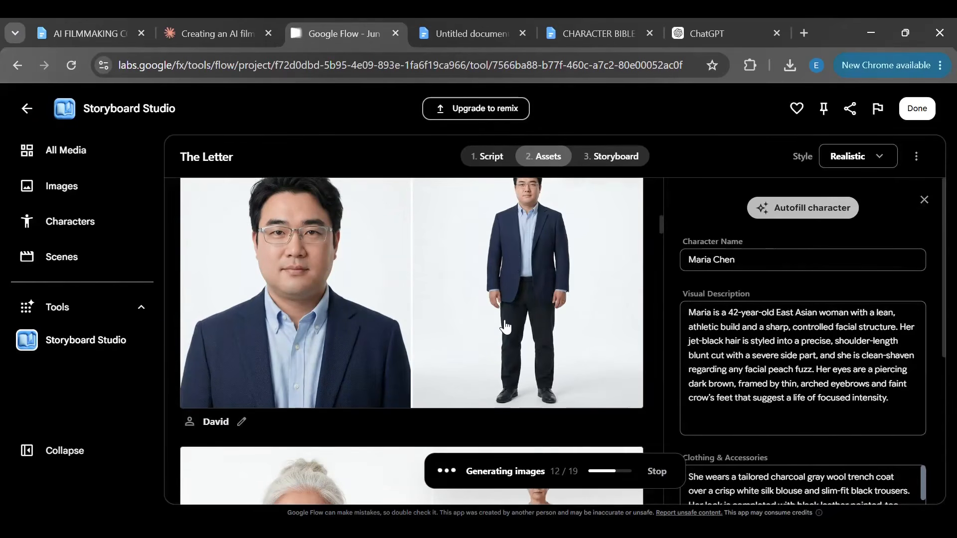
scroll(505, 327, down, 4)
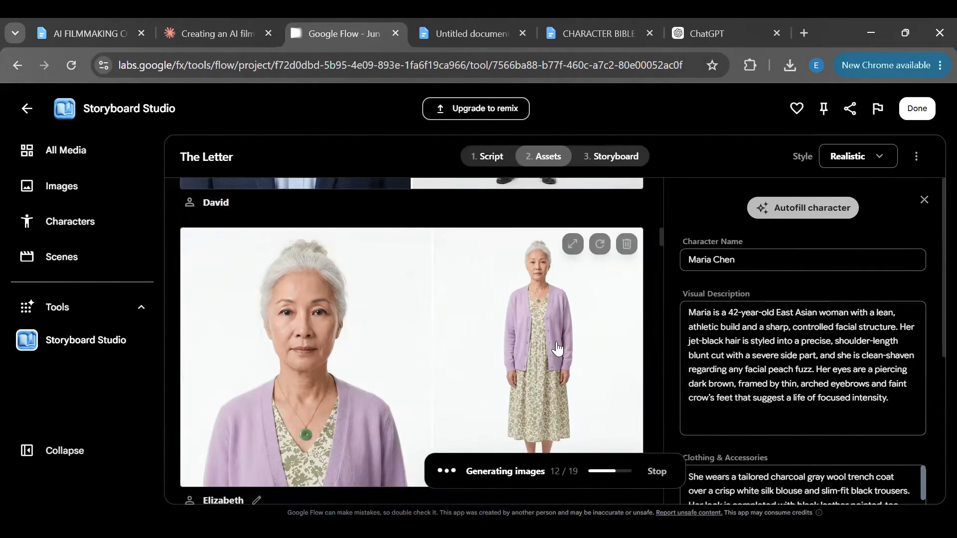
scroll(586, 346, down, 1)
scroll(585, 347, up, 2)
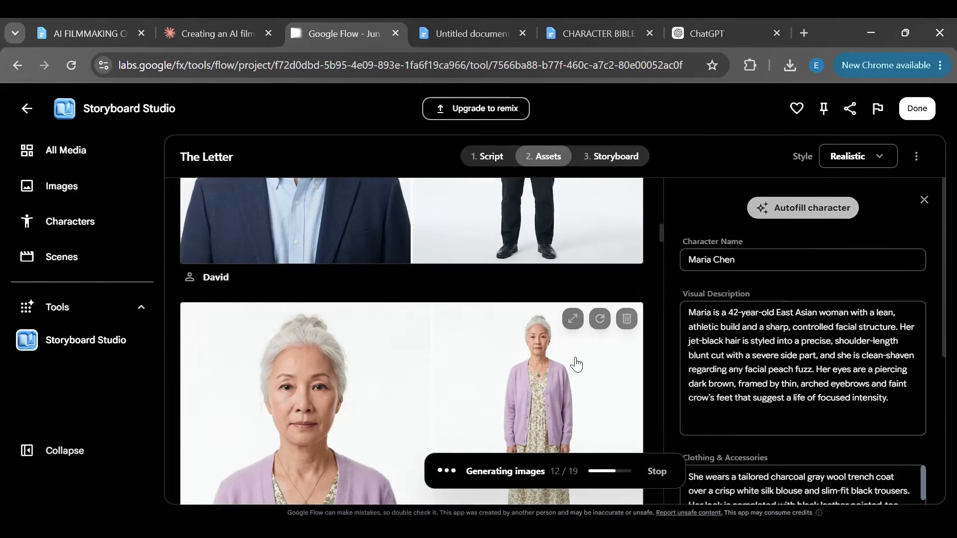
scroll(578, 362, down, 5)
scroll(578, 367, down, 1)
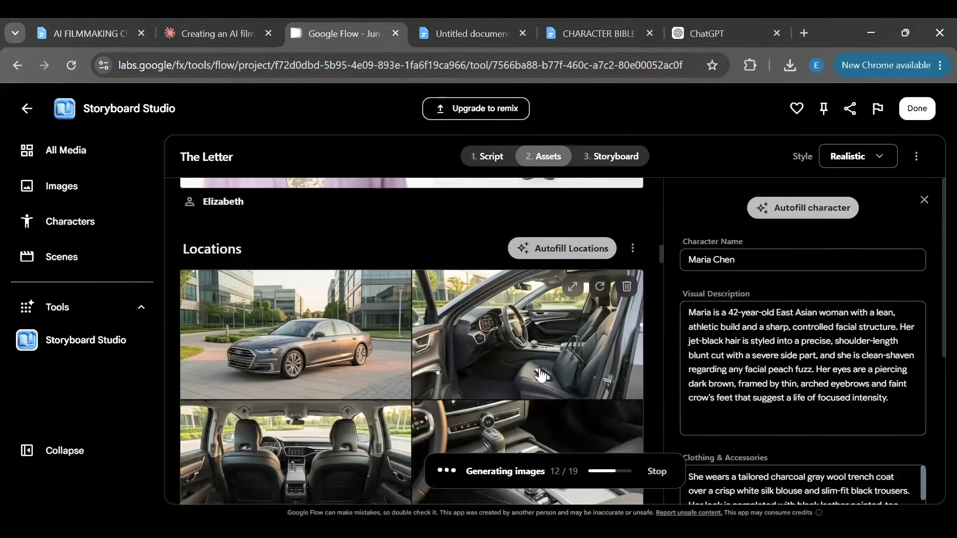
Step: Open the car location's details and examine its generated views and visual description
click(343, 349)
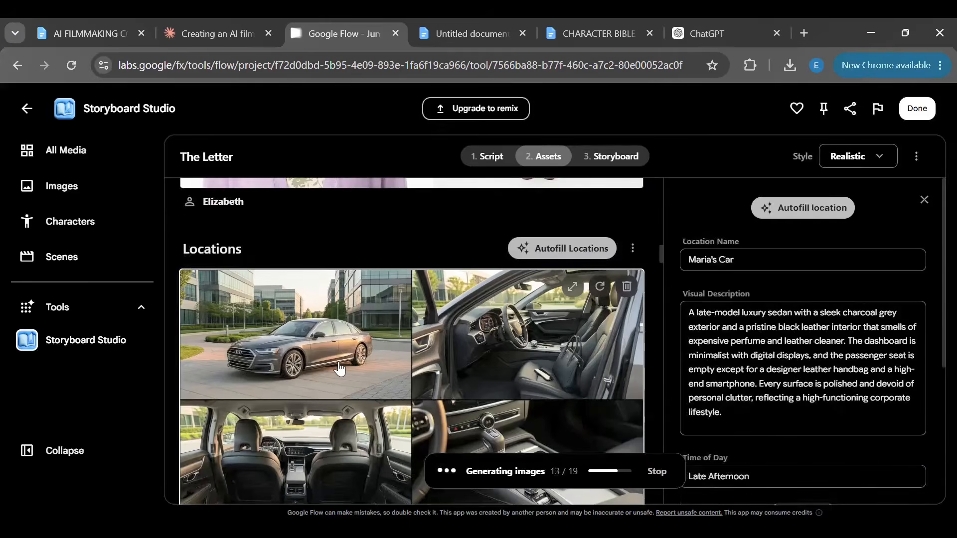
scroll(338, 365, down, 2)
scroll(332, 256, up, 1)
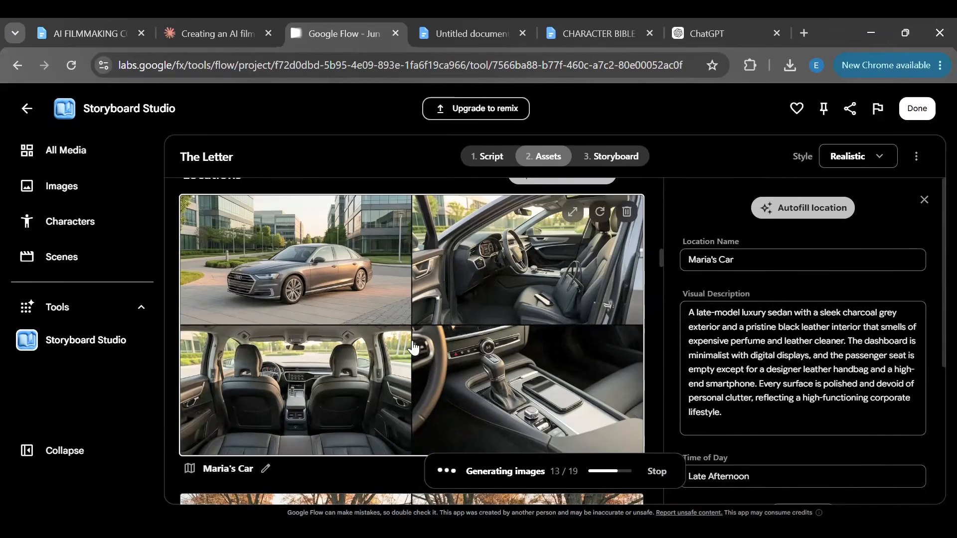
scroll(441, 366, up, 3)
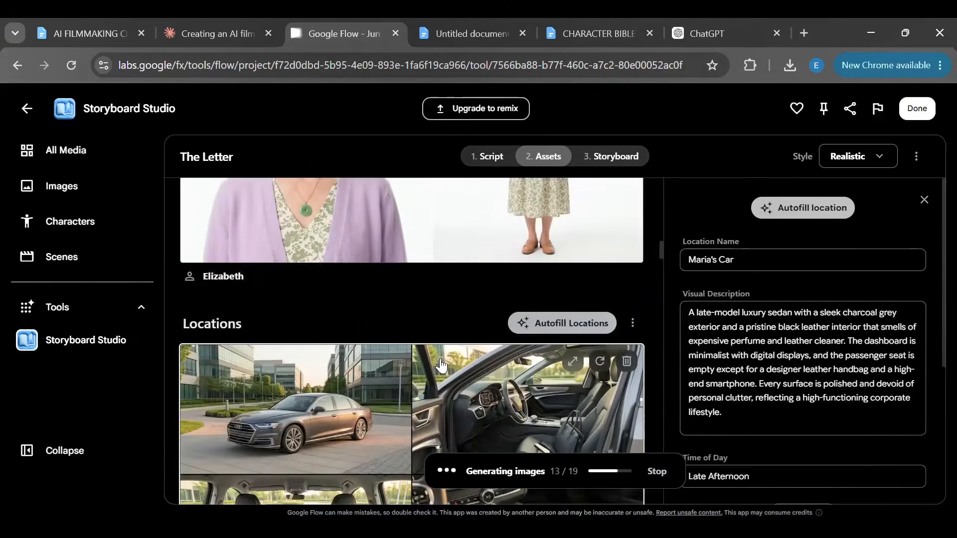
scroll(437, 371, down, 2)
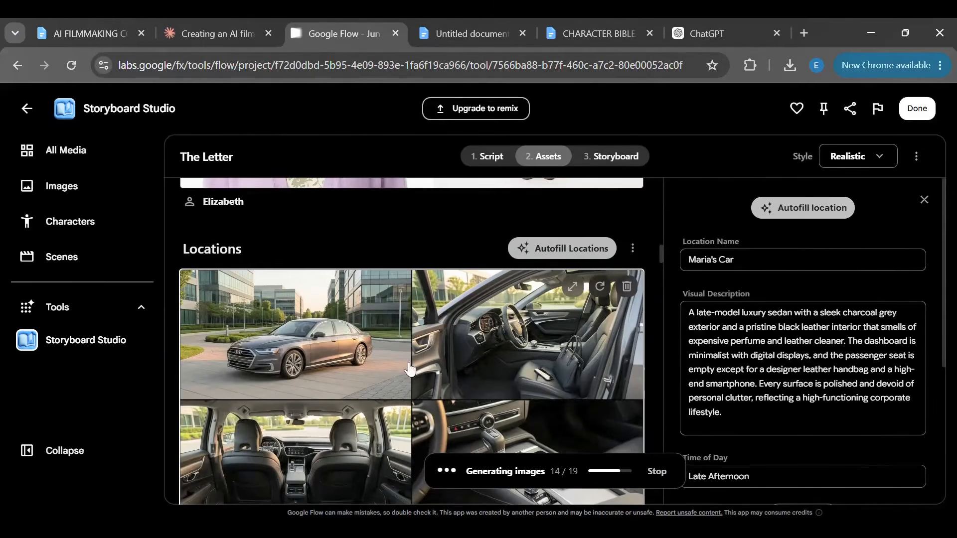
Step: Examine the generated images of the driveway, house exterior, kitchen, garden and attic locations
scroll(446, 362, down, 4)
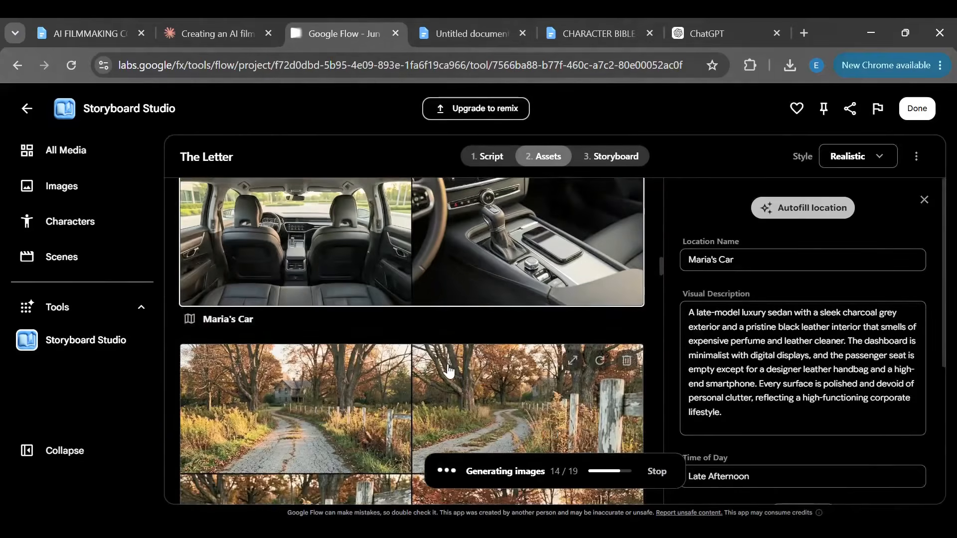
scroll(445, 369, down, 2)
scroll(378, 377, down, 2)
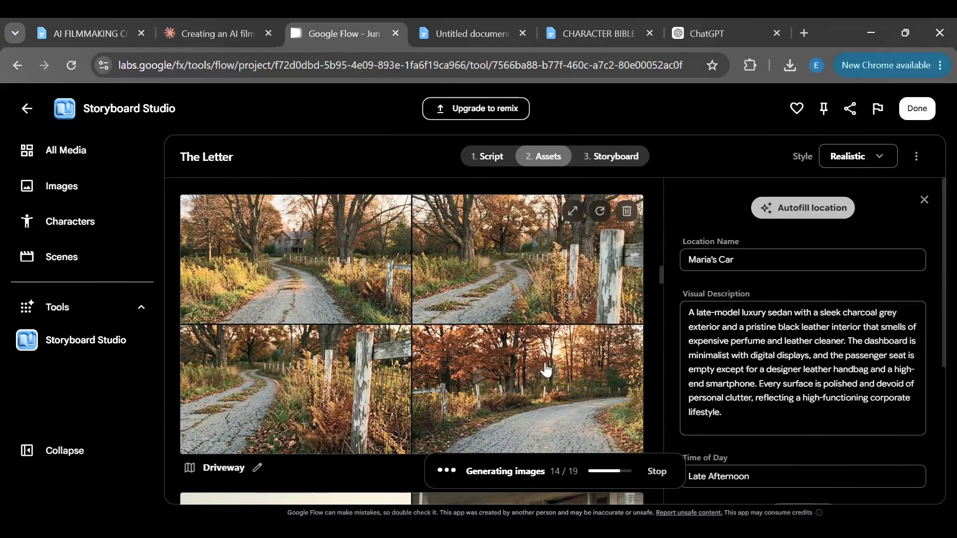
scroll(542, 367, down, 5)
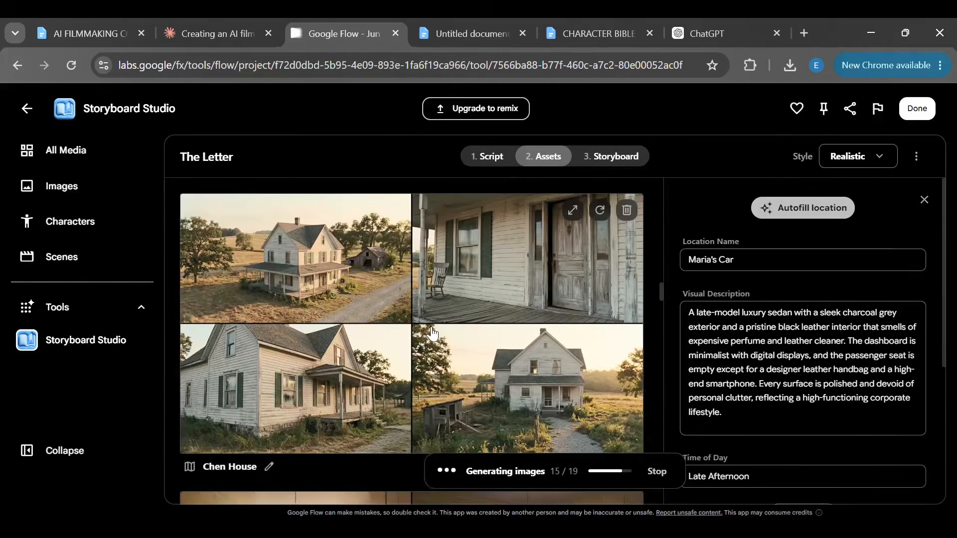
scroll(431, 336, down, 1)
scroll(548, 396, down, 7)
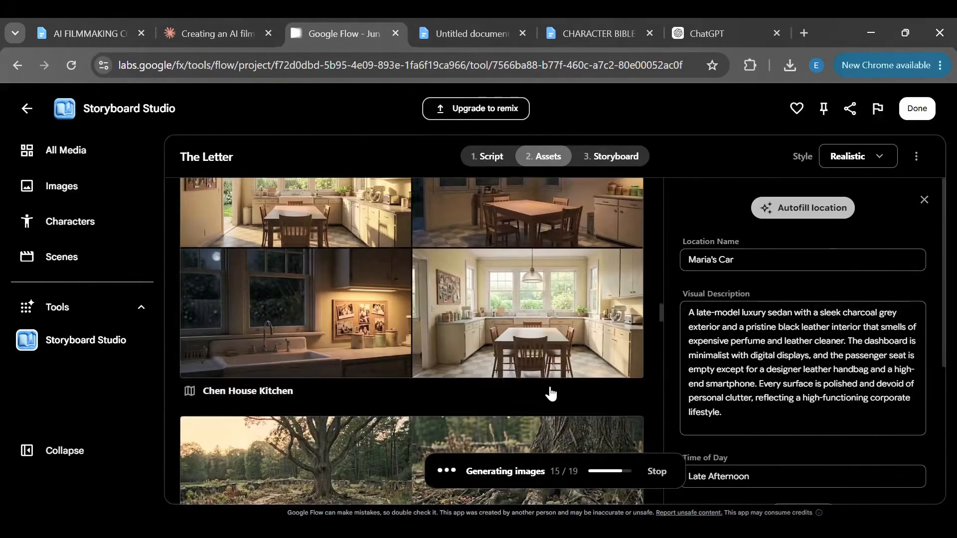
scroll(551, 392, up, 5)
scroll(550, 391, down, 7)
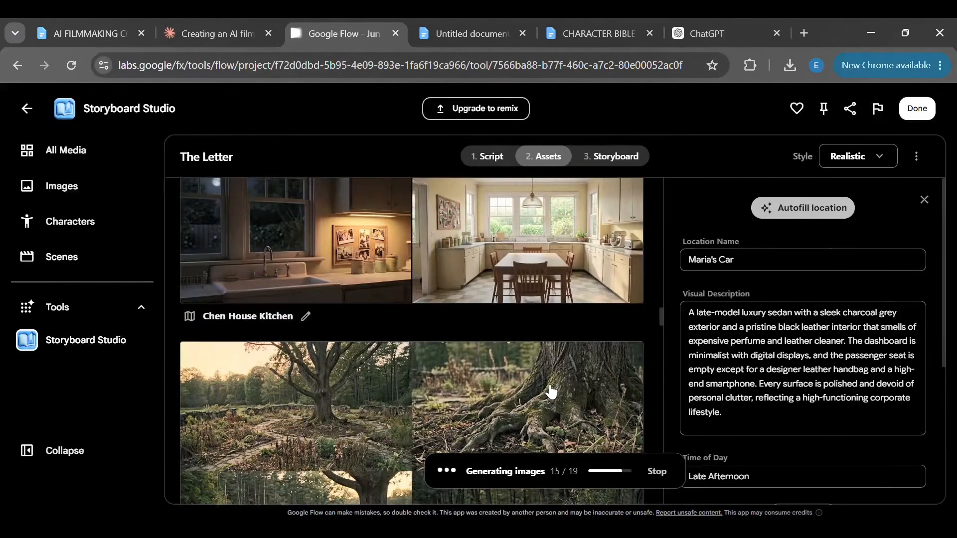
scroll(509, 368, up, 4)
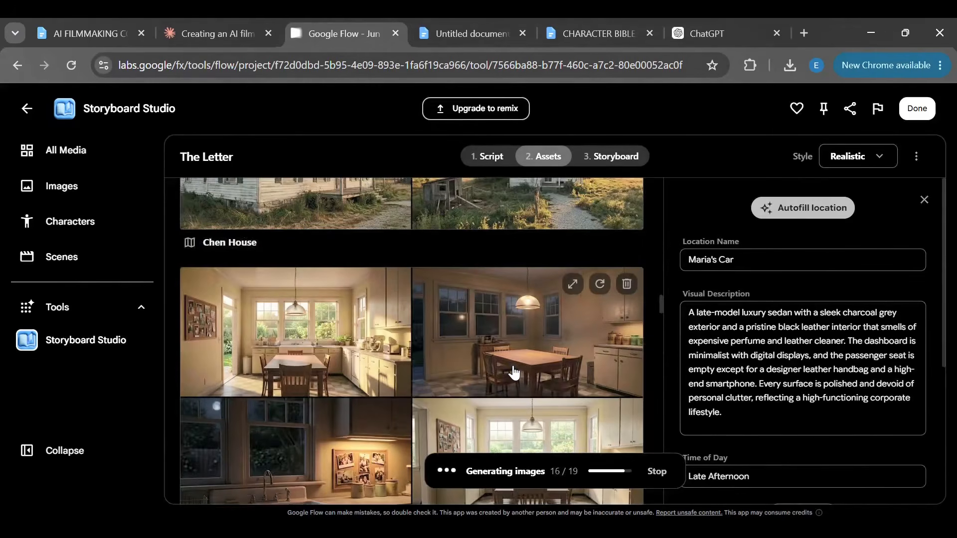
scroll(513, 373, down, 6)
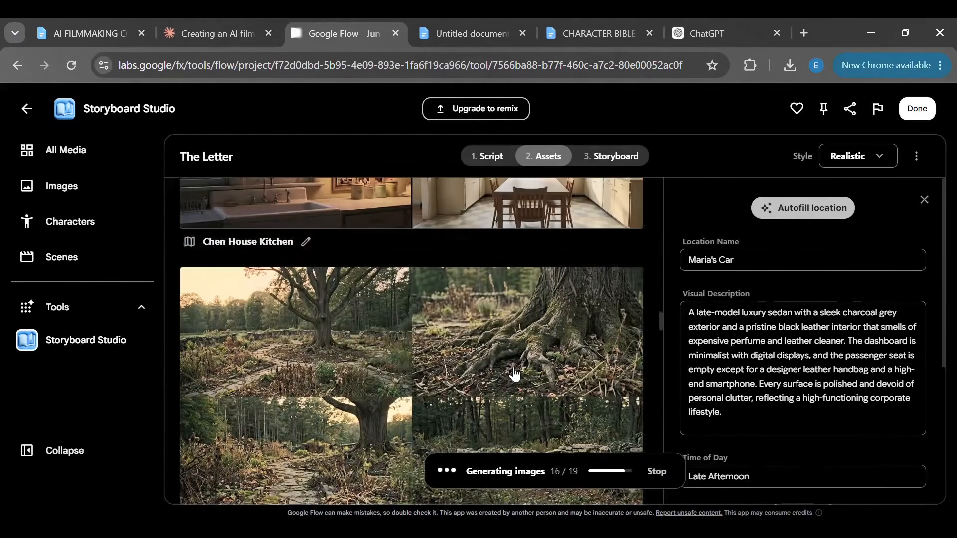
scroll(515, 375, down, 3)
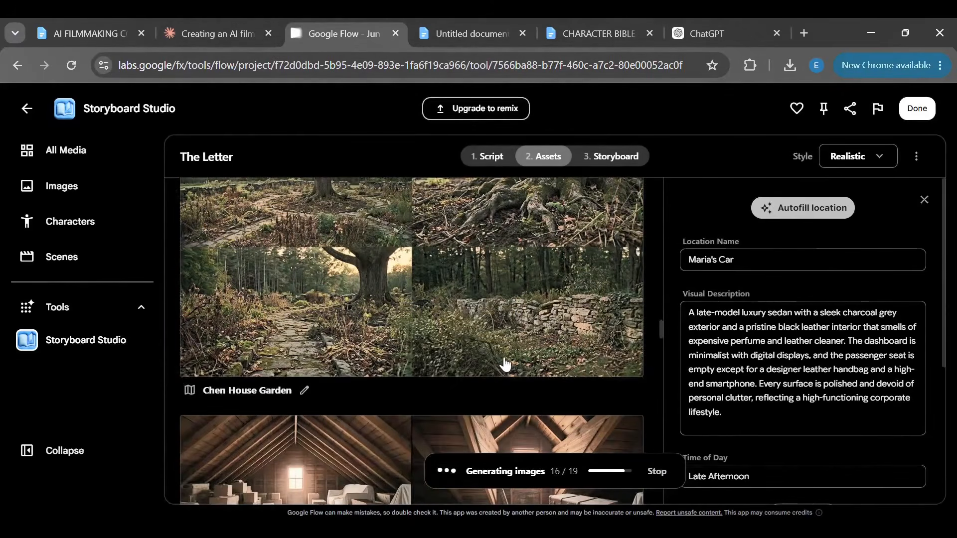
scroll(504, 364, down, 3)
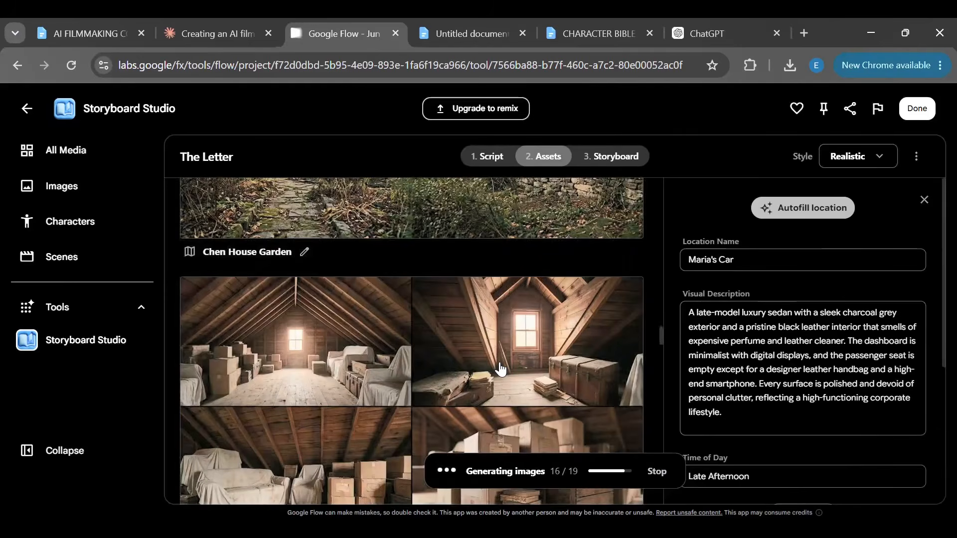
scroll(501, 369, down, 3)
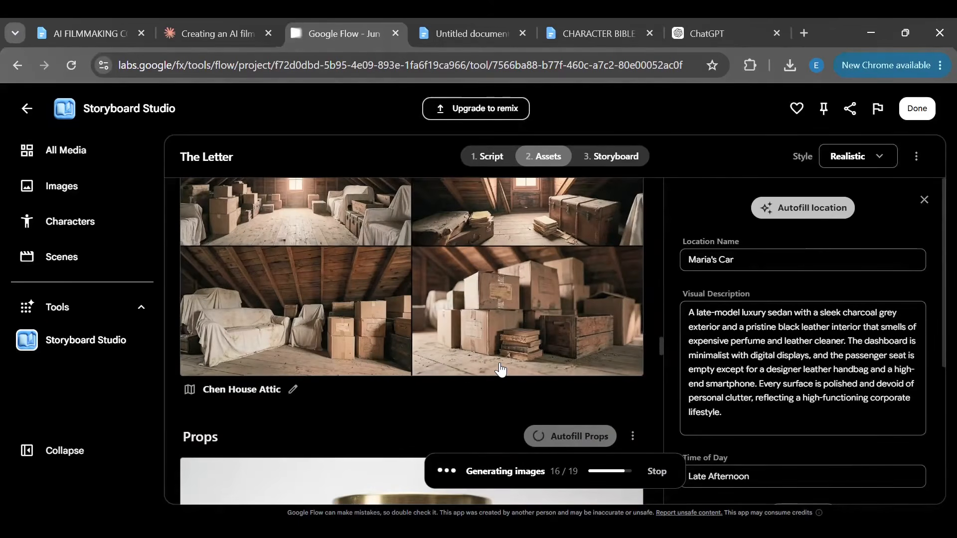
Step: Examine the generated images of the first props: the urn, cardboard box and photographs
scroll(501, 370, down, 4)
scroll(502, 371, down, 1)
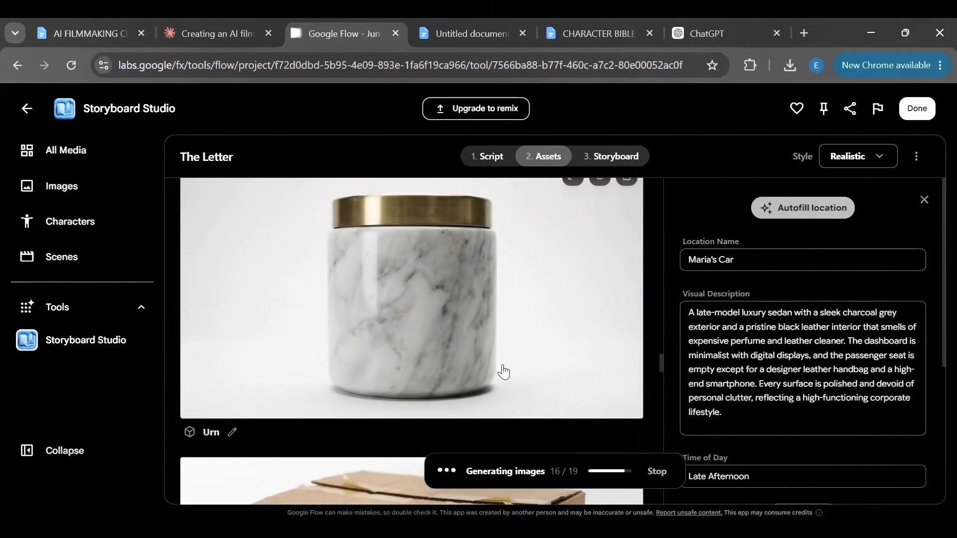
scroll(508, 370, up, 2)
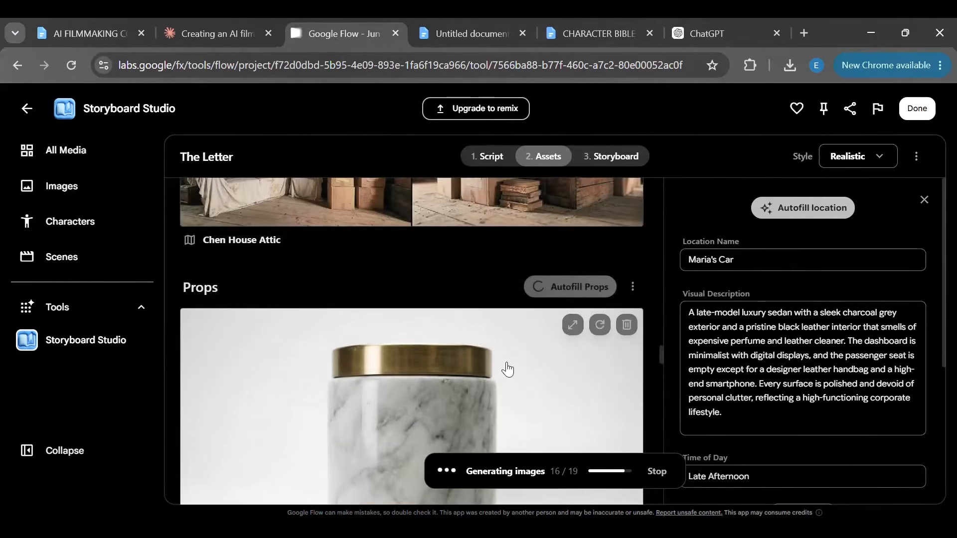
scroll(508, 369, down, 1)
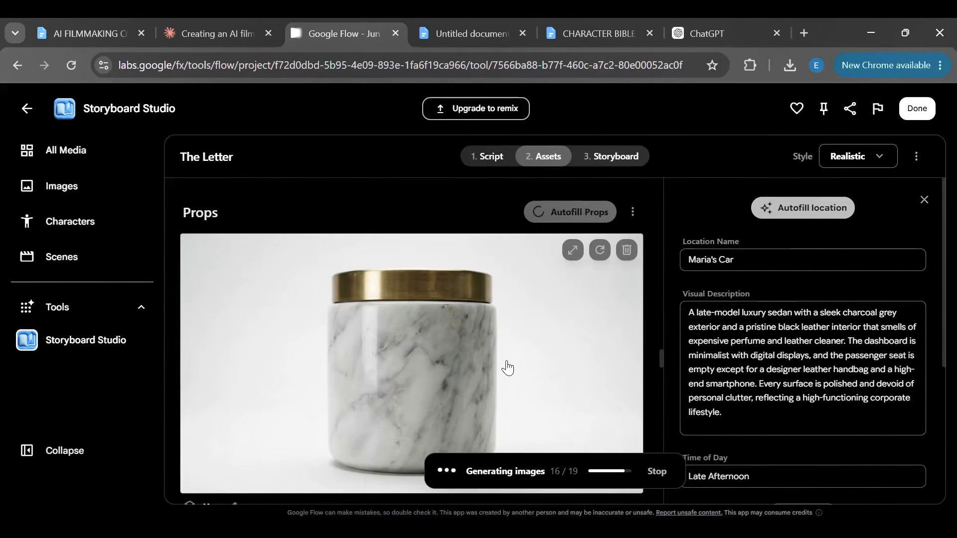
scroll(507, 367, down, 5)
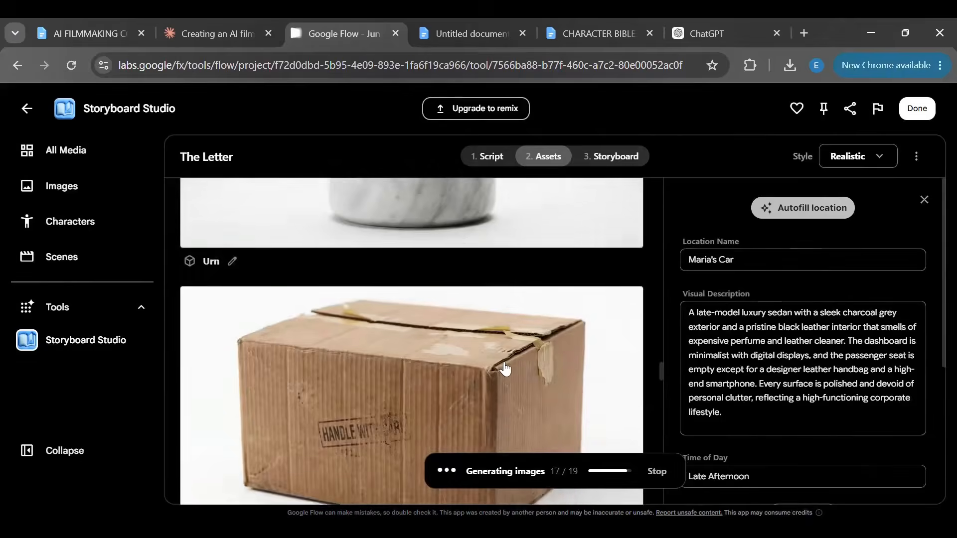
scroll(506, 368, down, 3)
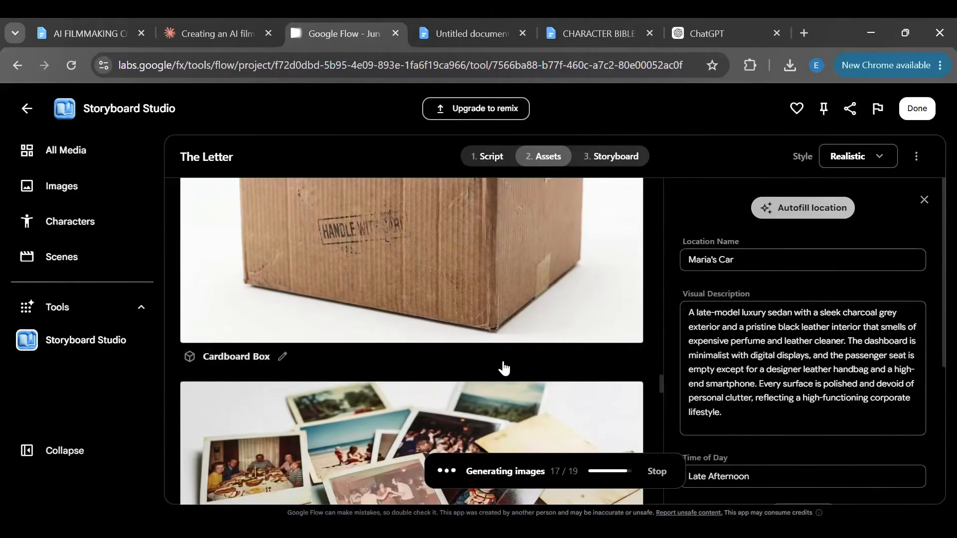
scroll(504, 369, down, 4)
scroll(505, 370, down, 10)
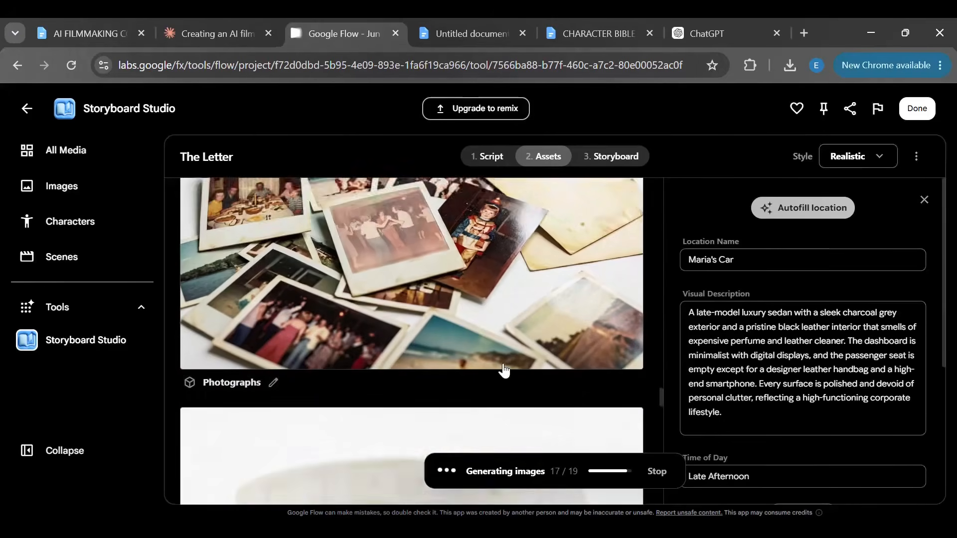
Step: Examine the remaining prop images, including the envelope, letter, adoption records and laptop, down to the phone at the end of the list
scroll(505, 371, down, 8)
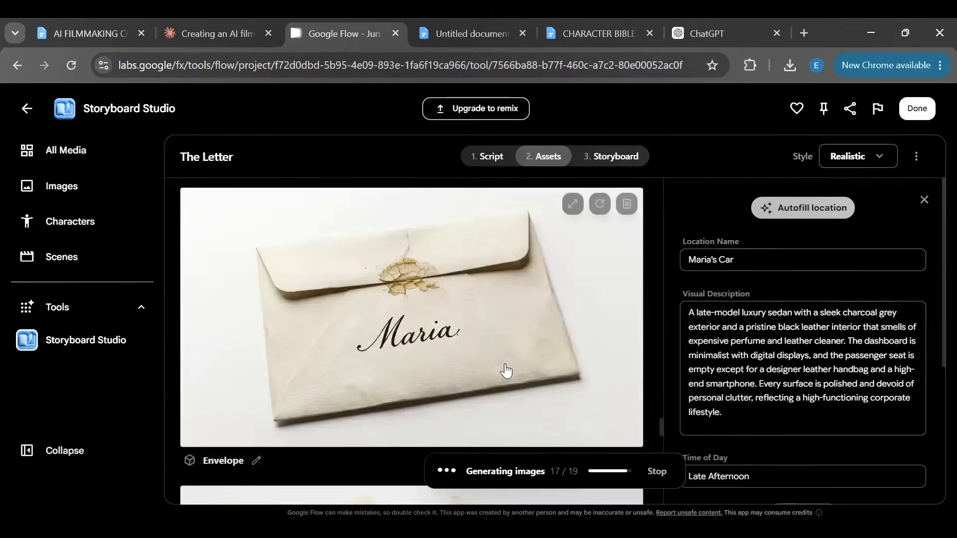
scroll(505, 369, down, 5)
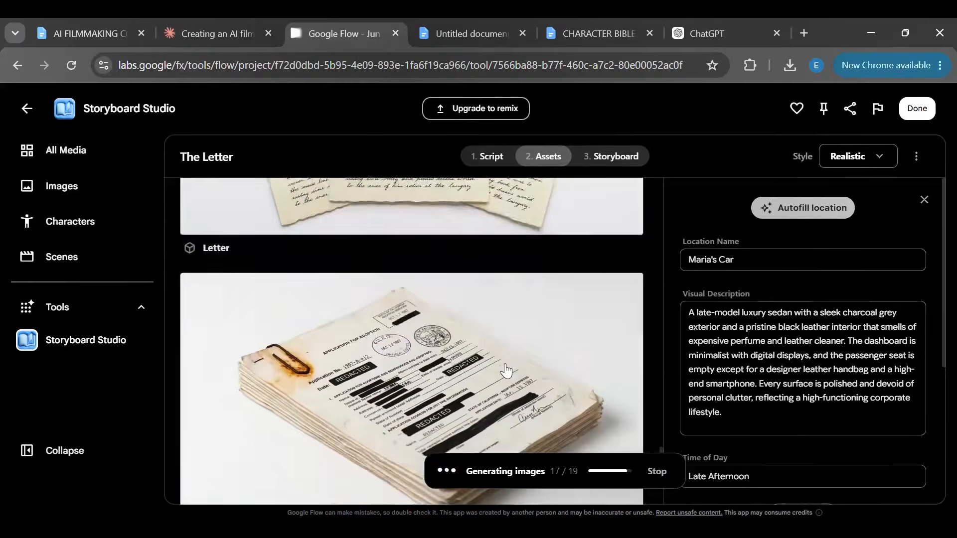
scroll(505, 370, down, 7)
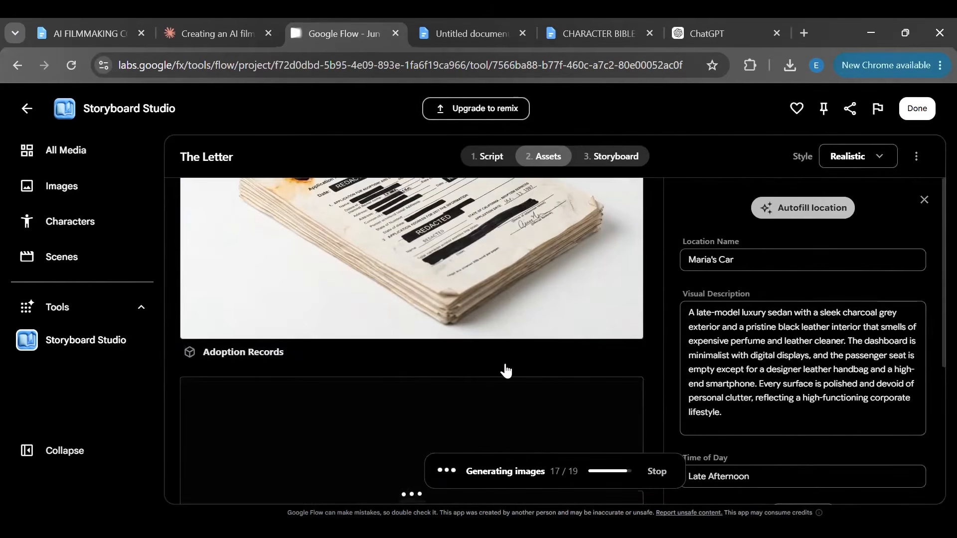
scroll(506, 369, down, 3)
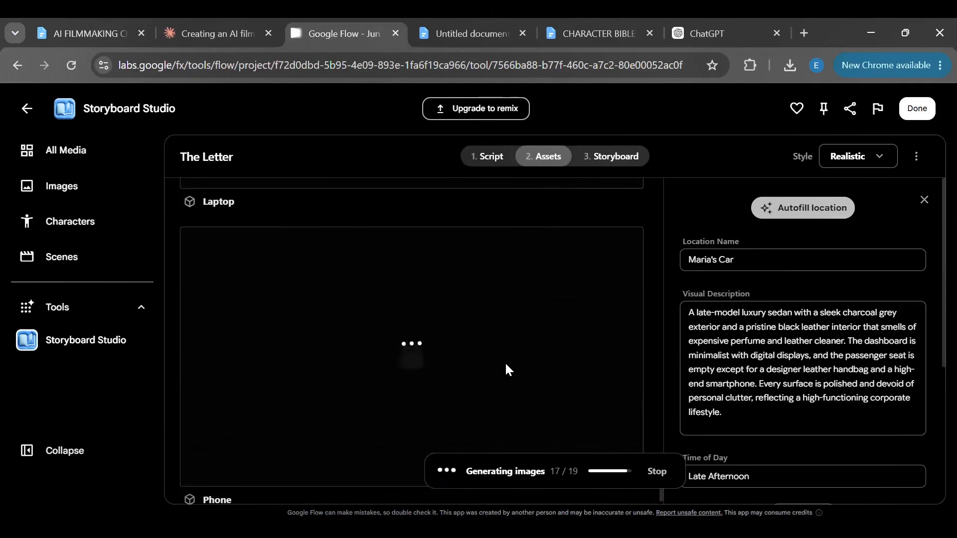
scroll(505, 365, down, 1)
scroll(508, 362, up, 1)
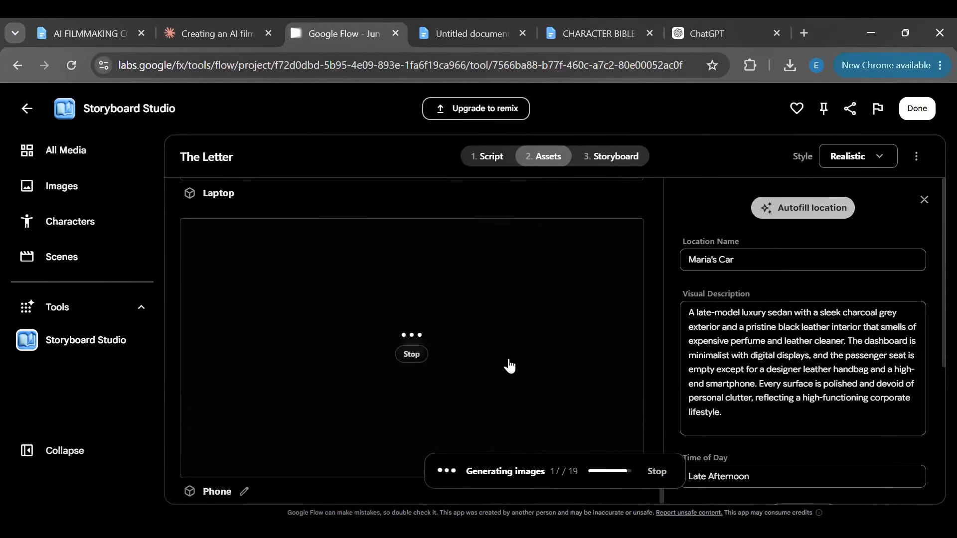
scroll(508, 366, up, 8)
scroll(508, 366, down, 2)
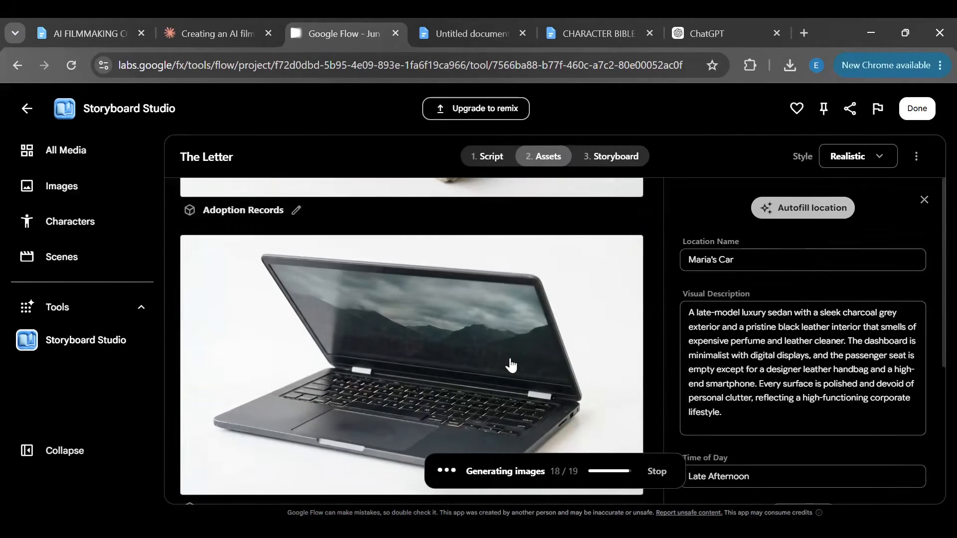
scroll(509, 365, down, 1)
scroll(510, 365, down, 3)
Step: Review the letter, envelope and hospital bracelet prop images again
scroll(511, 365, up, 12)
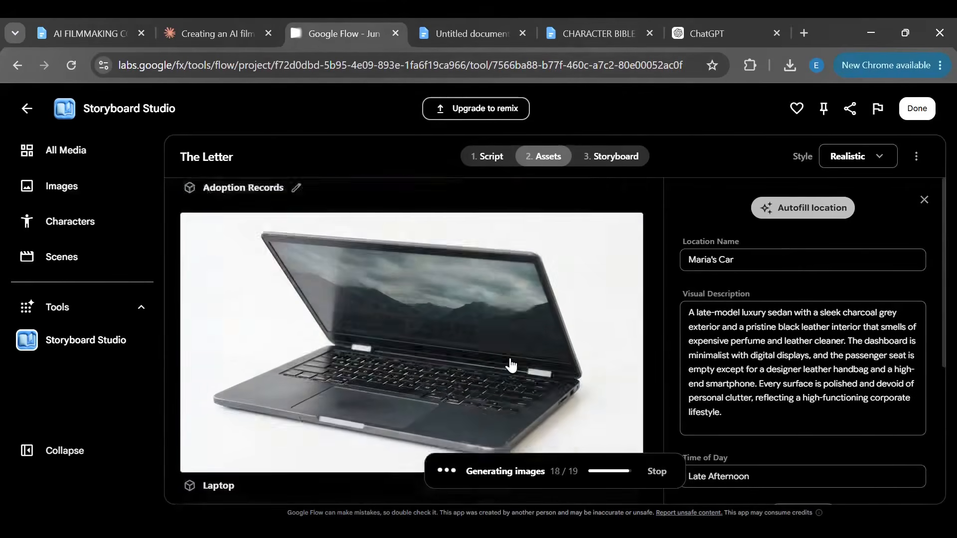
scroll(511, 365, down, 1)
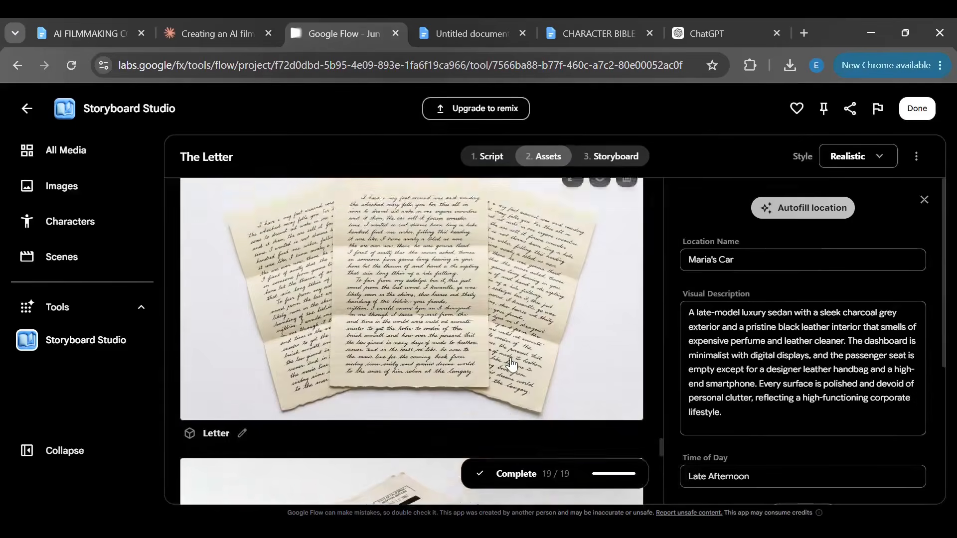
scroll(512, 365, up, 4)
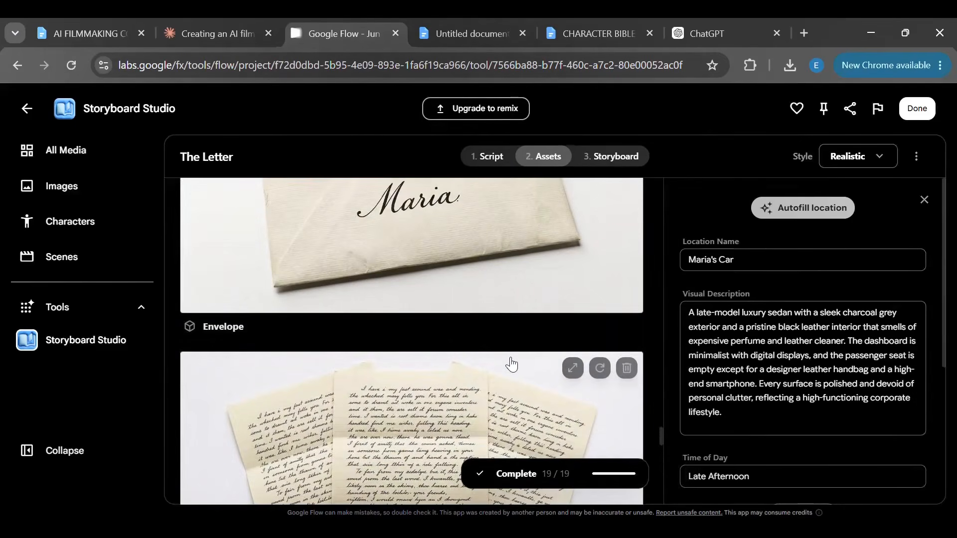
scroll(511, 366, up, 4)
scroll(511, 364, up, 2)
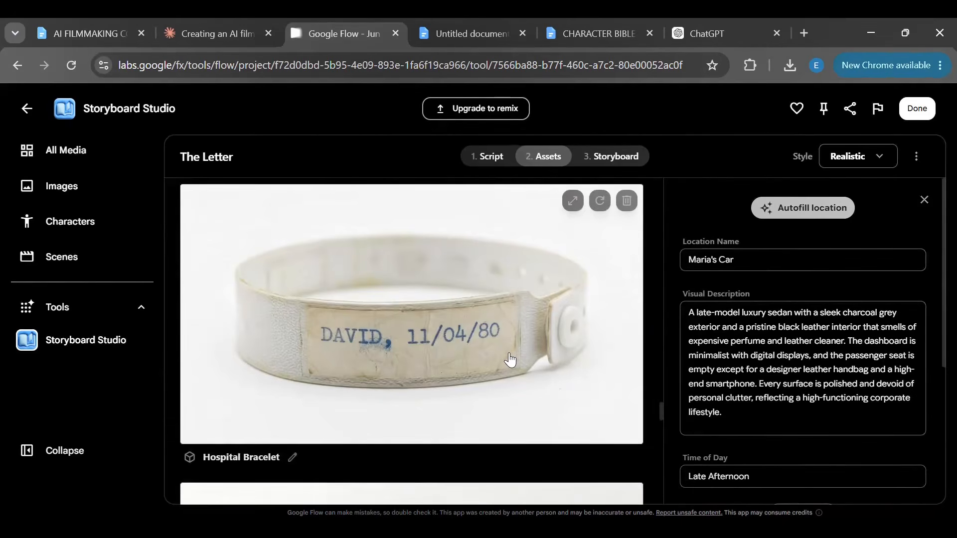
scroll(511, 359, up, 4)
Step: Return to the Characters section and review the generated character portraits again
scroll(510, 359, up, 15)
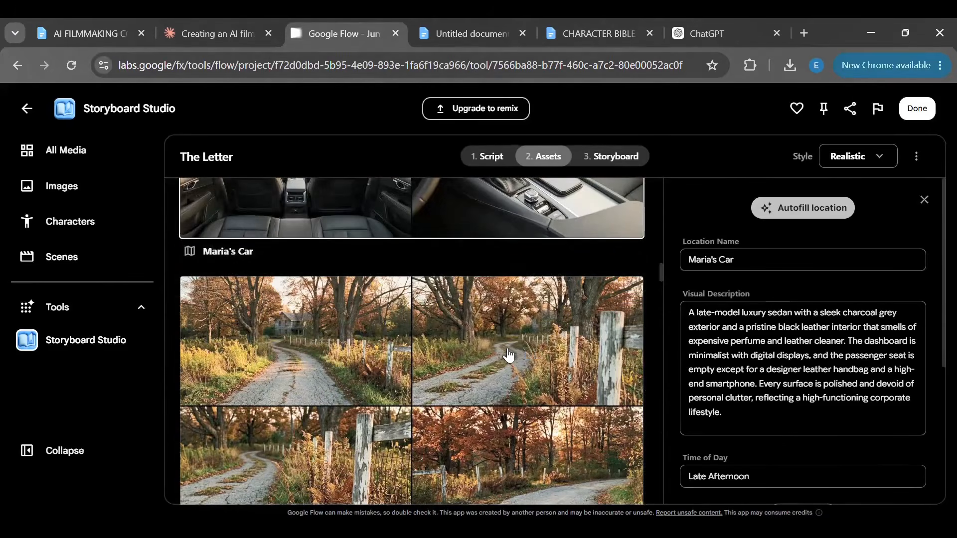
scroll(509, 356, up, 8)
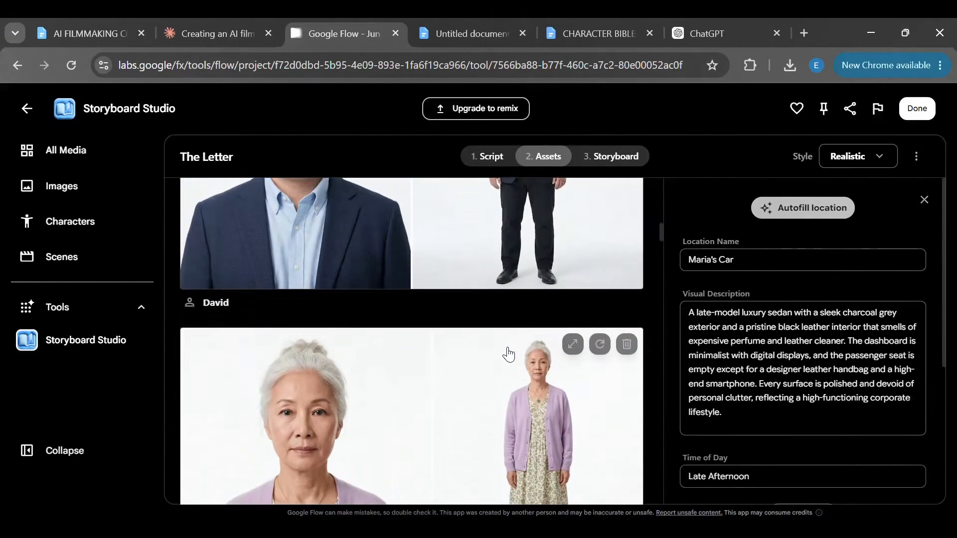
scroll(508, 355, down, 3)
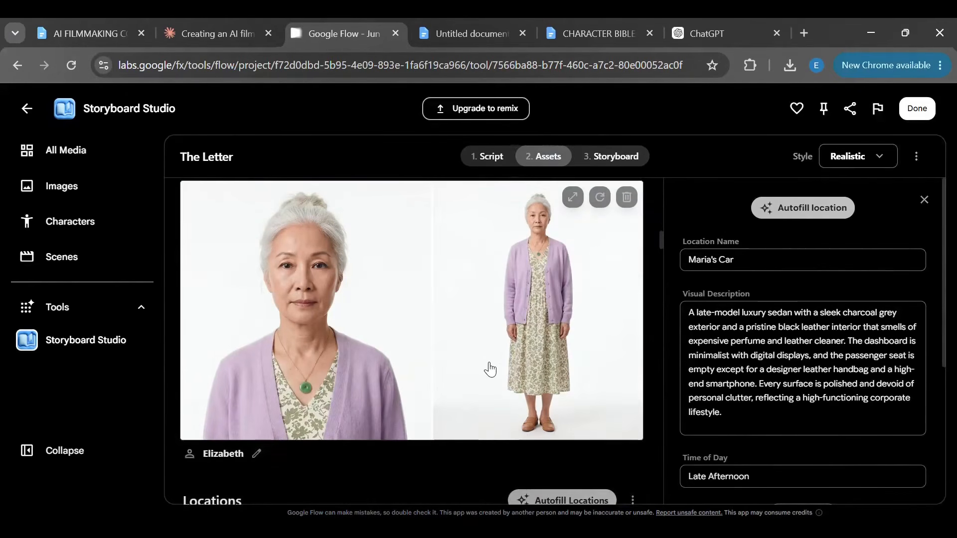
scroll(491, 367, up, 6)
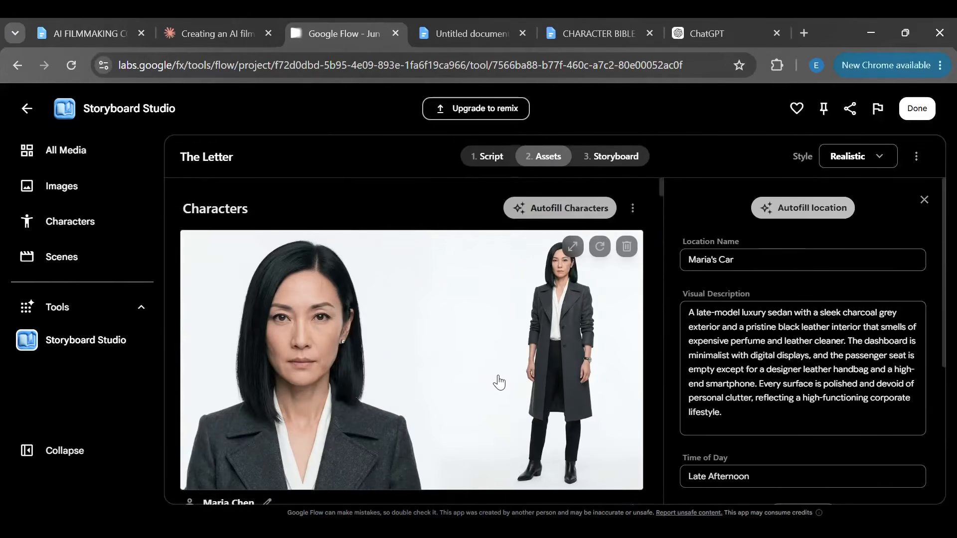
scroll(497, 380, down, 8)
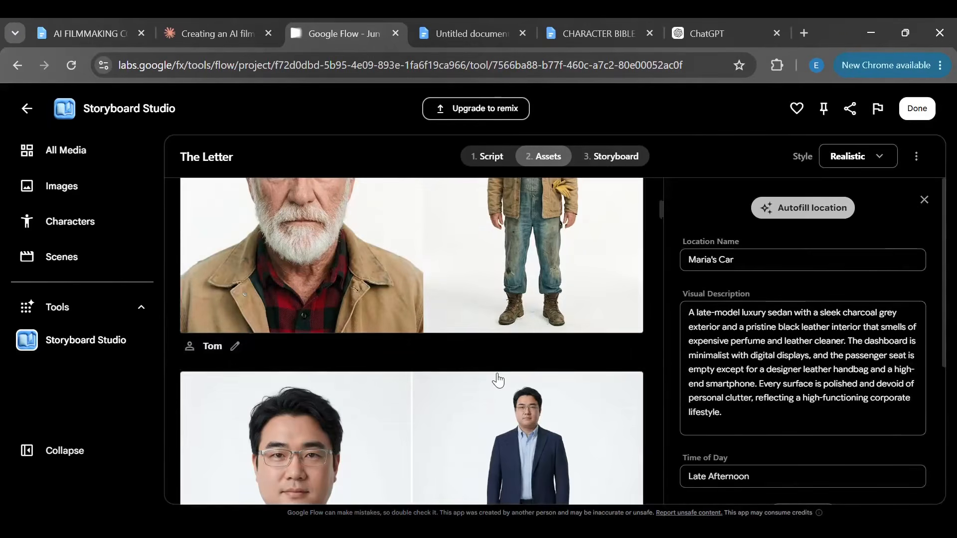
Step: Review the generated location images from the driveway and farmhouse through the garden to the attic
scroll(498, 381, down, 15)
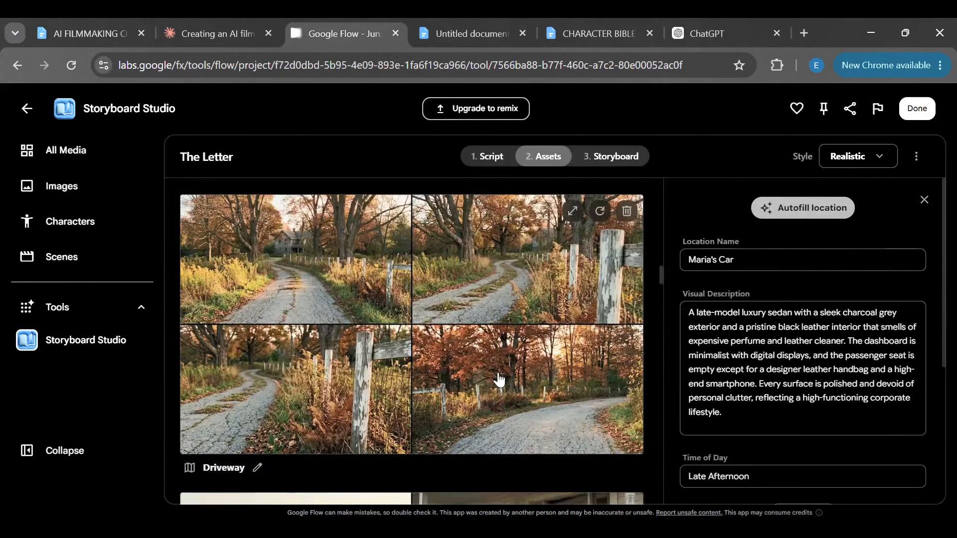
scroll(498, 380, down, 2)
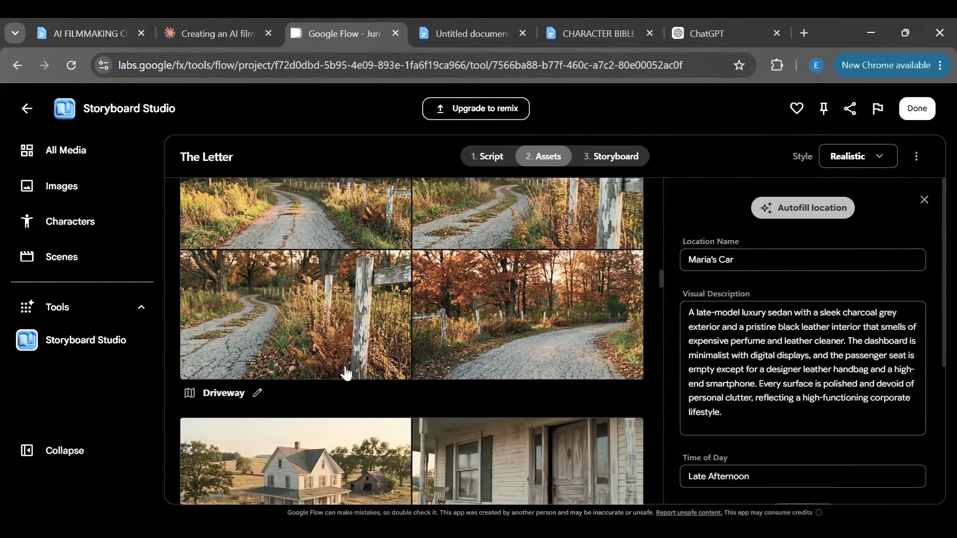
scroll(372, 378, down, 4)
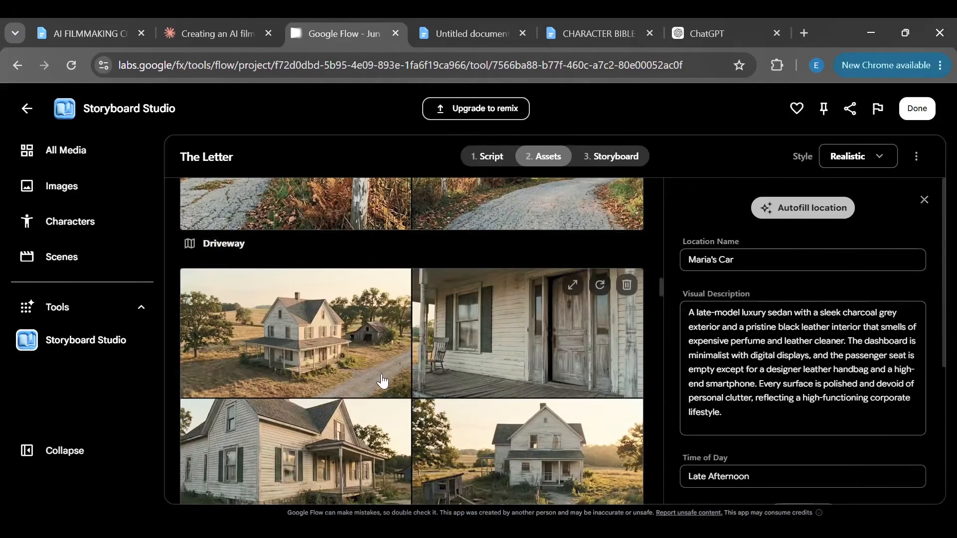
scroll(382, 382, down, 8)
scroll(423, 382, down, 6)
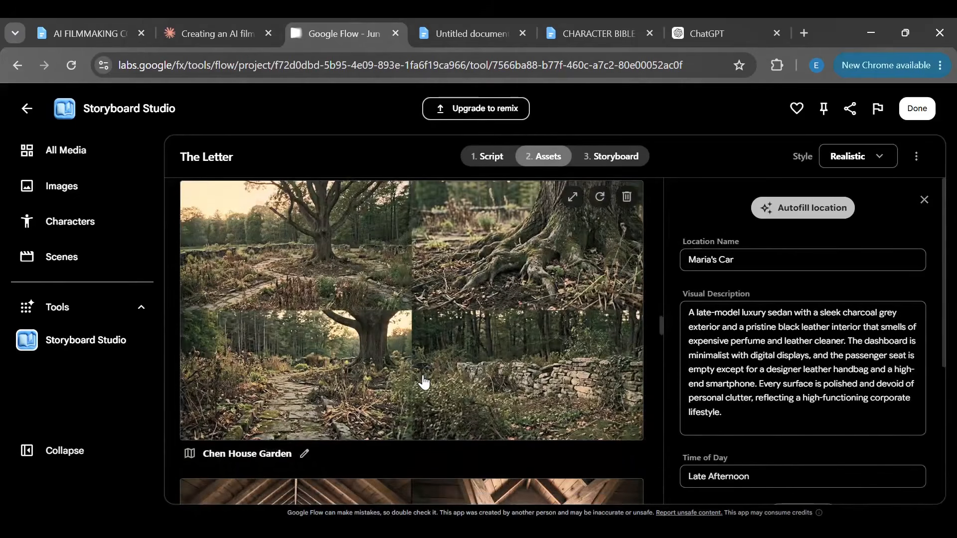
scroll(423, 382, down, 2)
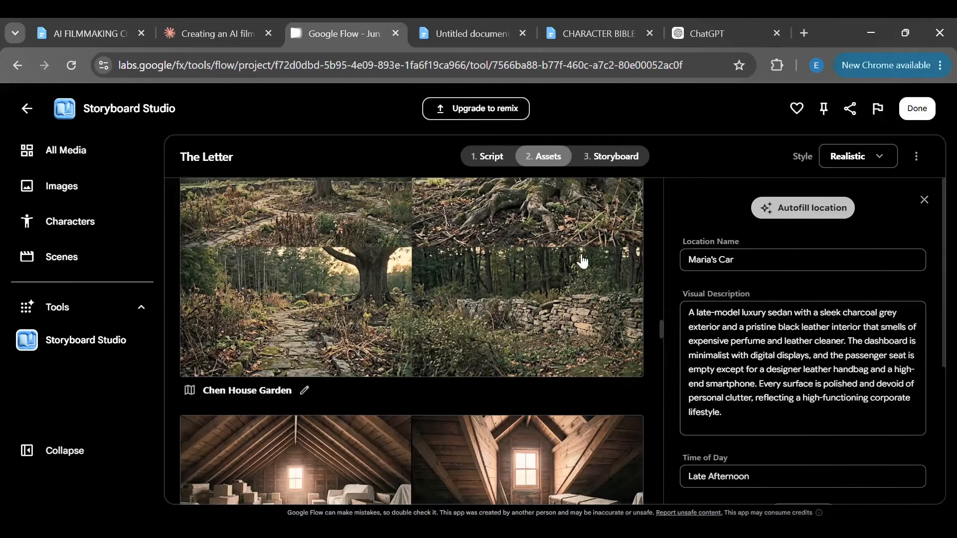
scroll(573, 275, down, 5)
scroll(574, 278, down, 5)
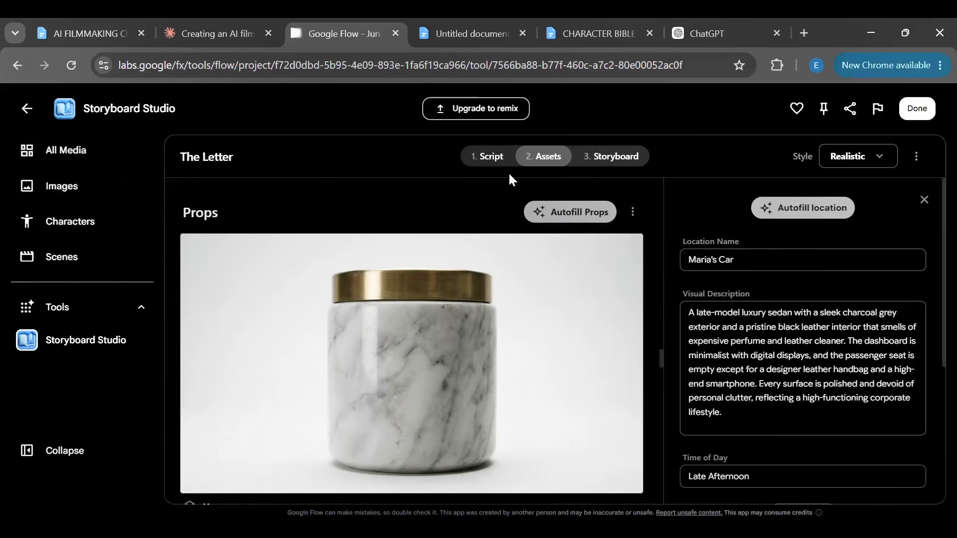
Step: Look through the prop images once more, from the urn past the envelope and letter to the phone
click(611, 157)
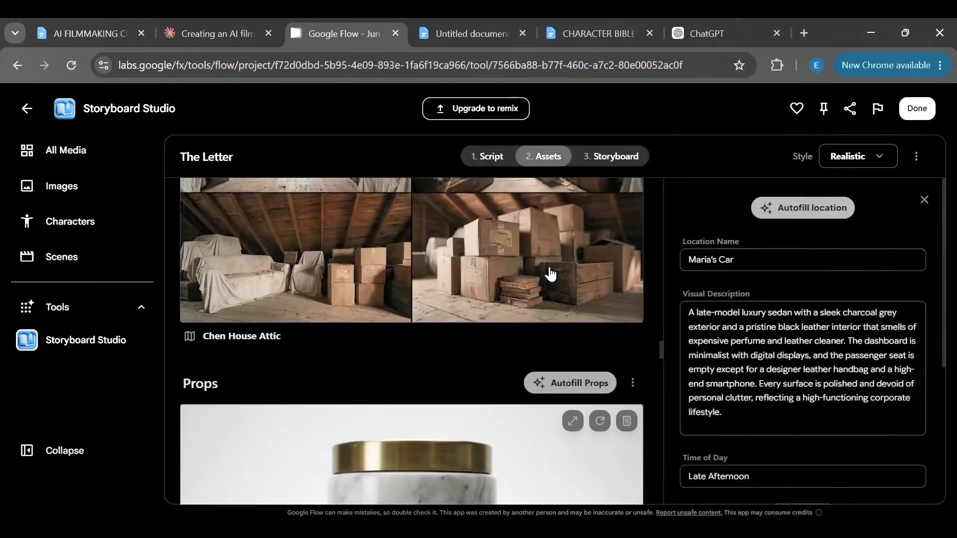
scroll(551, 272, down, 15)
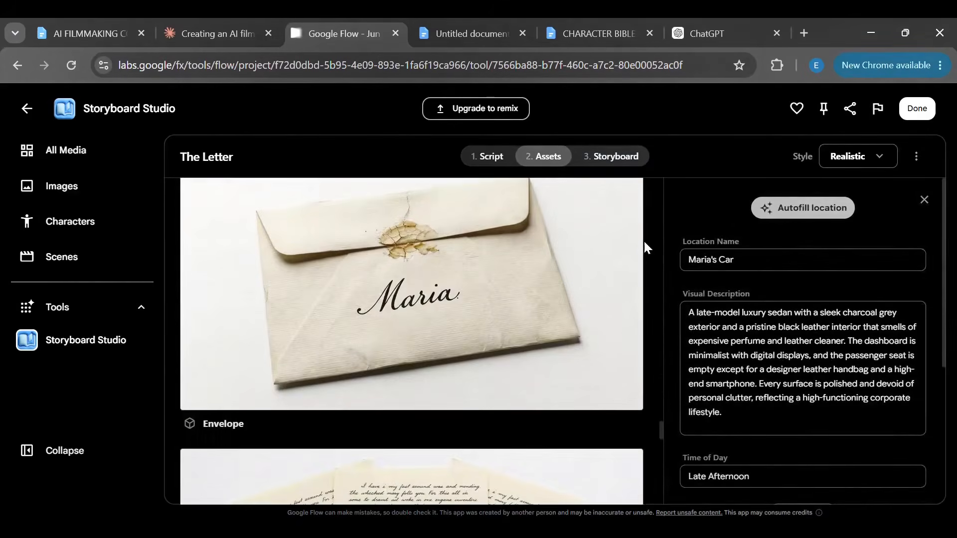
scroll(638, 249, down, 10)
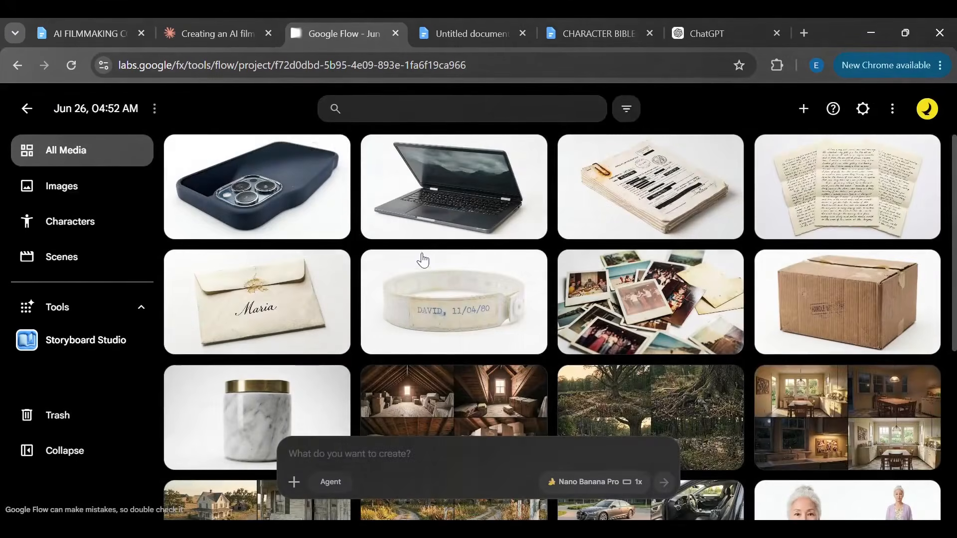
Step: Browse all generated prop, location and character images in the project's media gallery, briefly reopening Storyboard Studio in between
scroll(422, 257, down, 7)
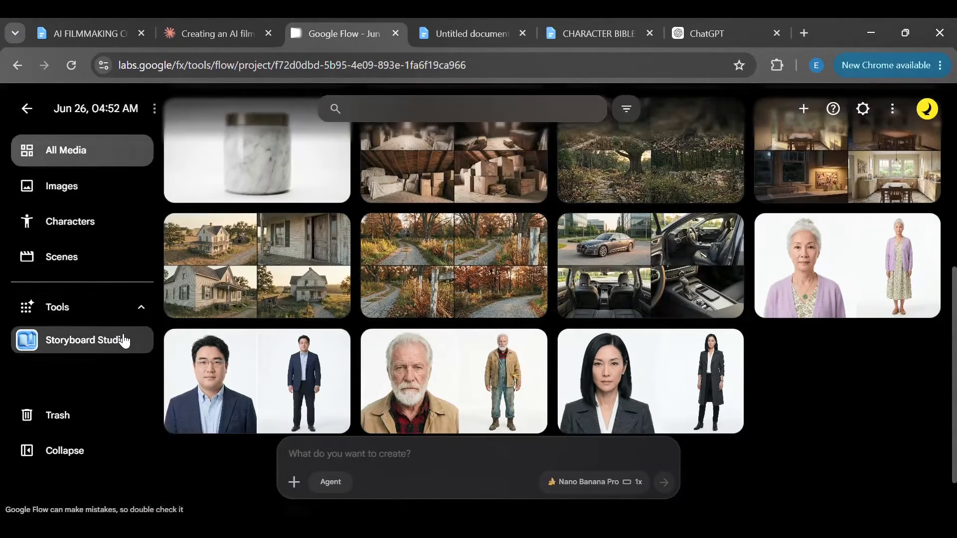
click(125, 338)
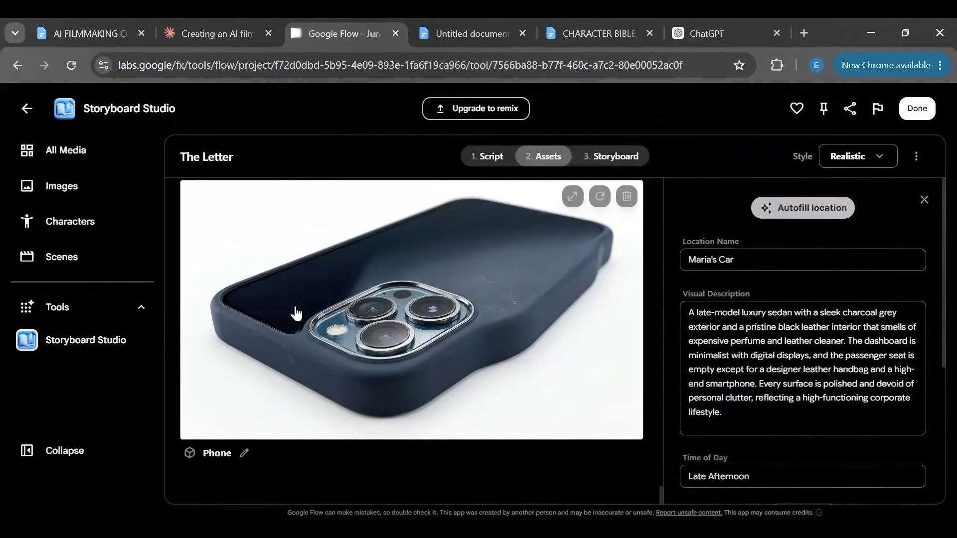
click(911, 113)
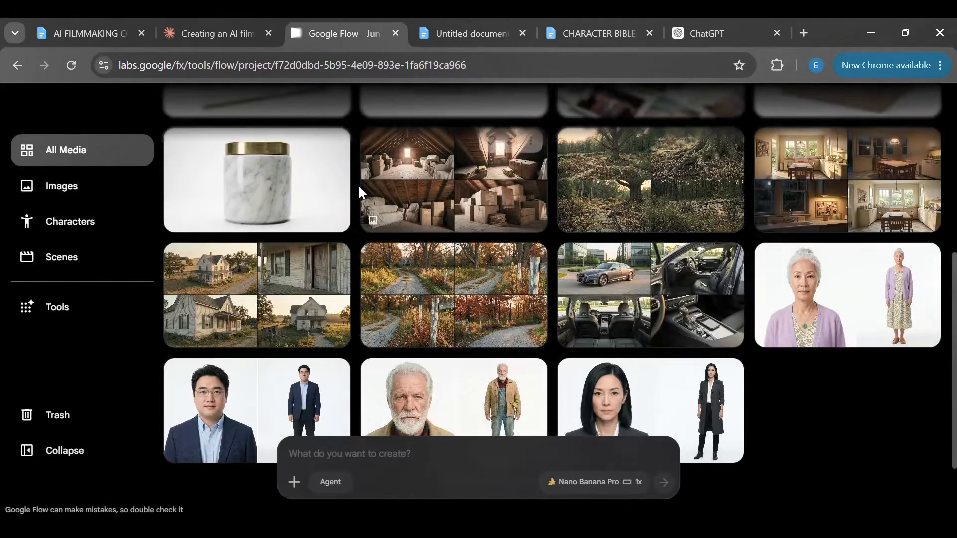
scroll(361, 190, down, 2)
scroll(364, 187, up, 6)
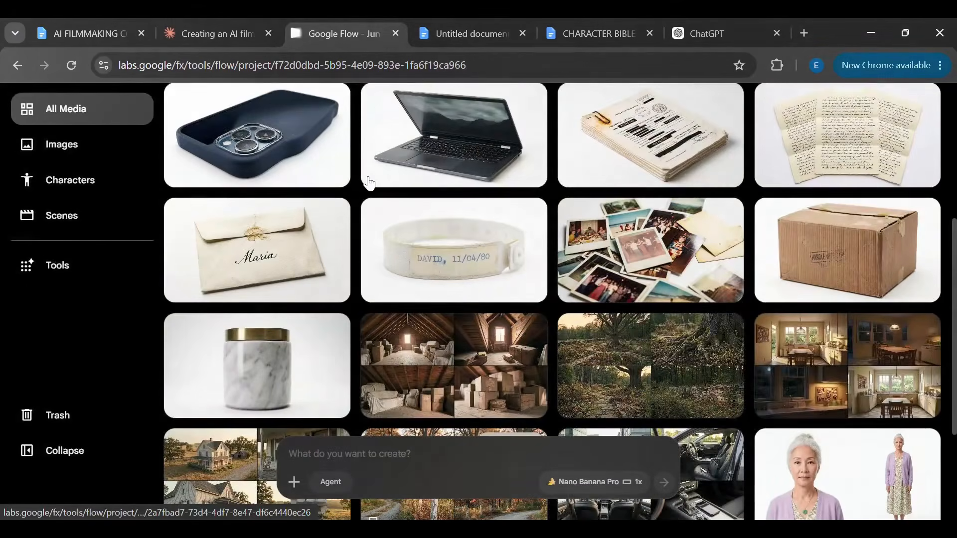
scroll(369, 184, up, 2)
scroll(370, 172, down, 6)
scroll(370, 170, up, 6)
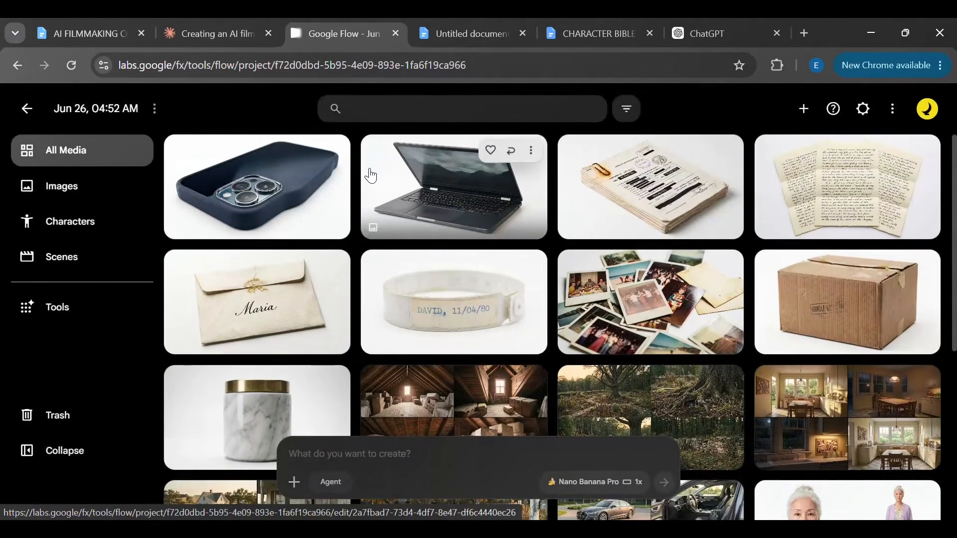
Step: Switch to the Claude chat and read the Veo shot prompts document, from the scene breakdown to the troubleshooting section
click(220, 36)
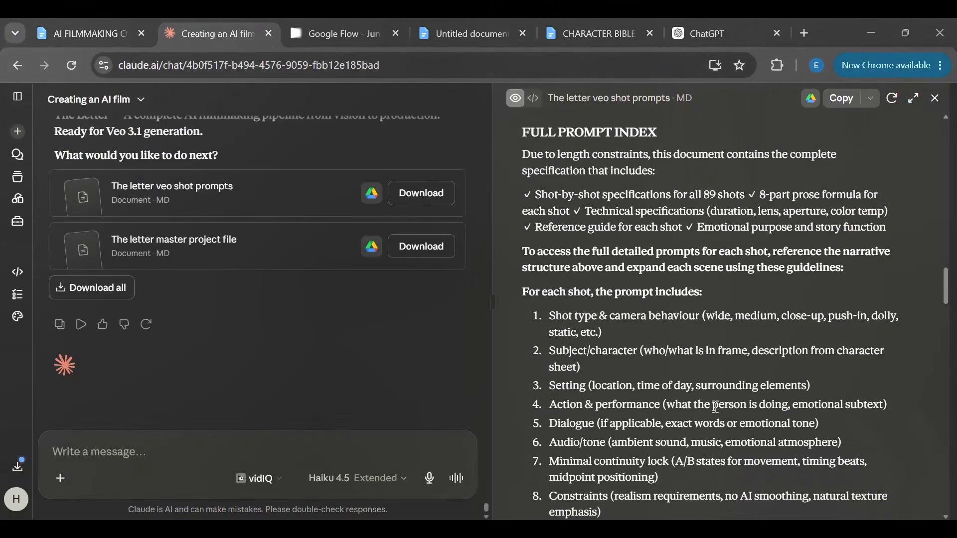
scroll(725, 414, up, 10)
scroll(728, 428, up, 15)
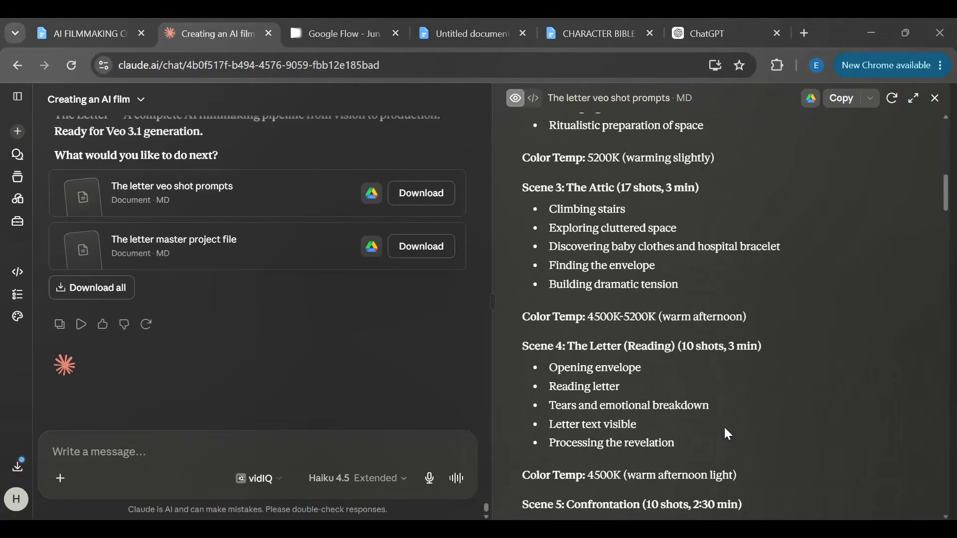
scroll(688, 449, up, 10)
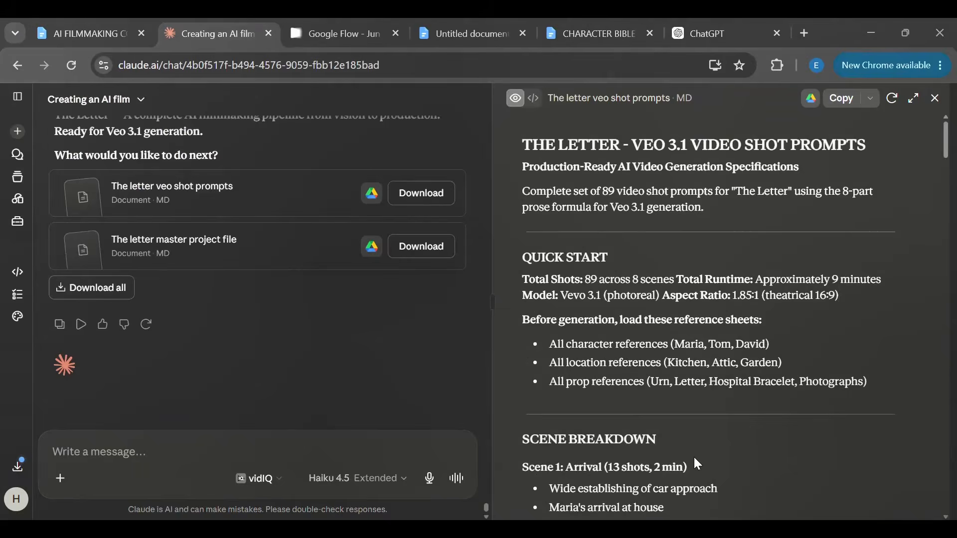
scroll(694, 456, down, 15)
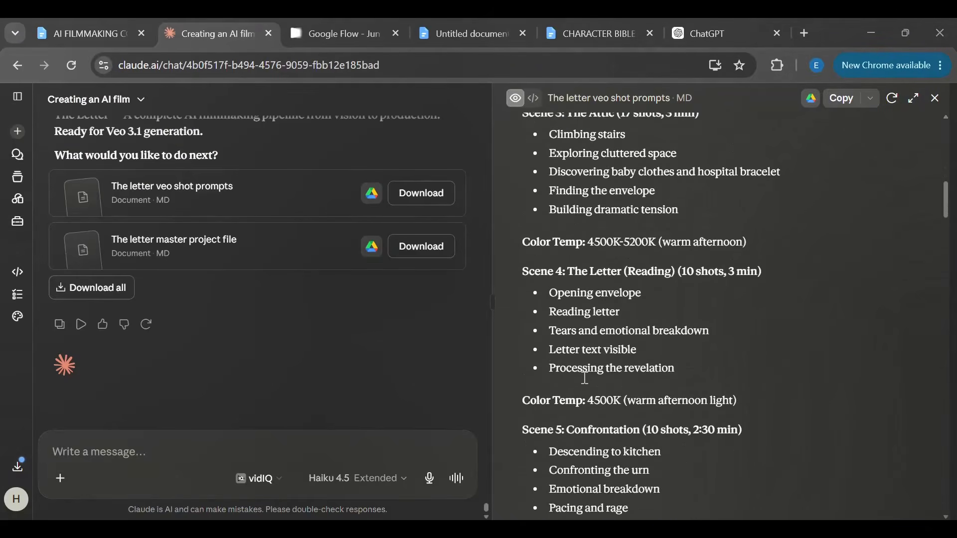
scroll(590, 371, down, 20)
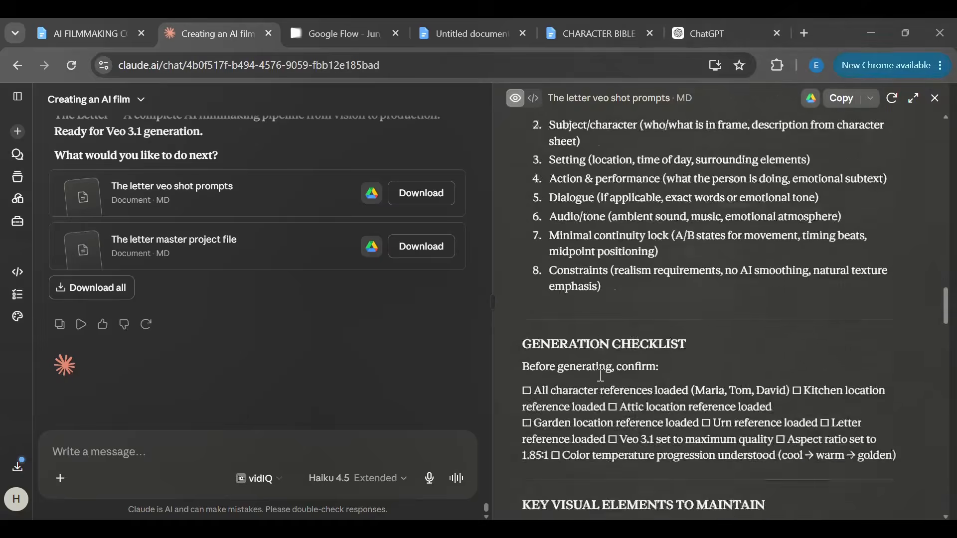
scroll(598, 378, down, 20)
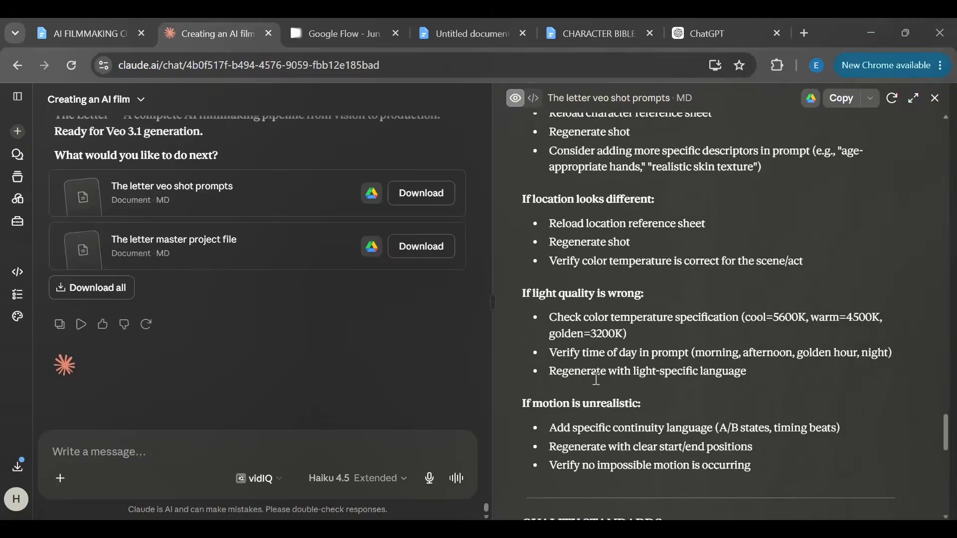
scroll(598, 384, up, 10)
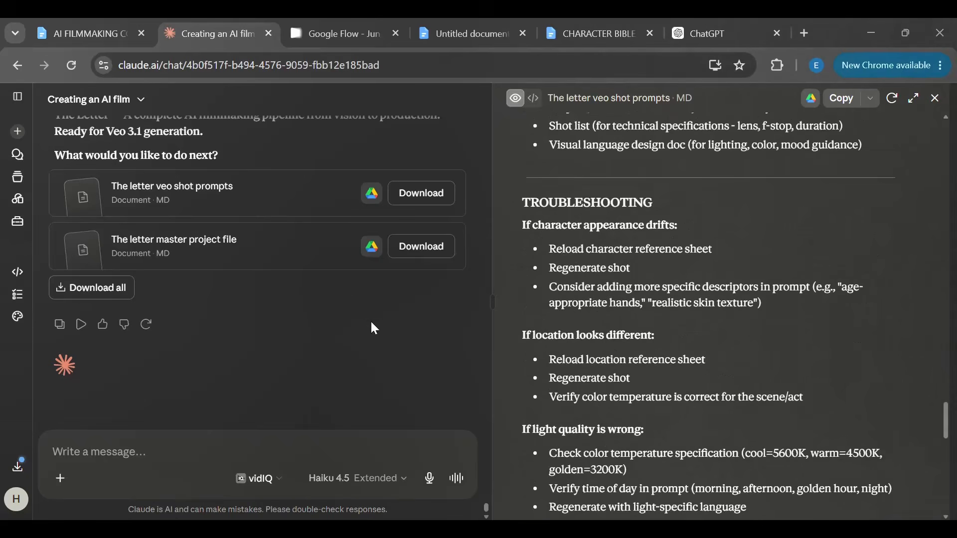
Step: Open the letter master project file and read through its pipeline stages to Stage 10, Video Shot Prompts
click(257, 262)
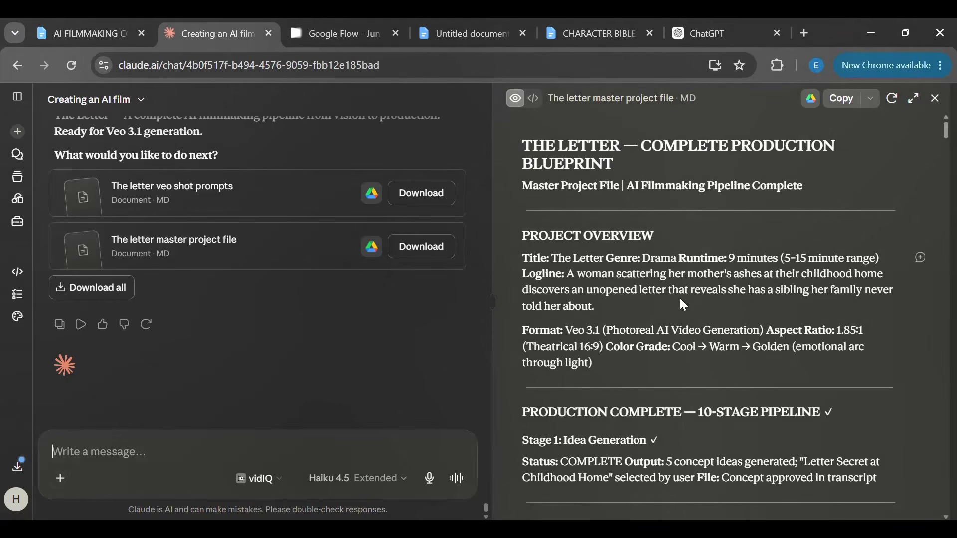
scroll(680, 300, down, 15)
scroll(691, 307, down, 15)
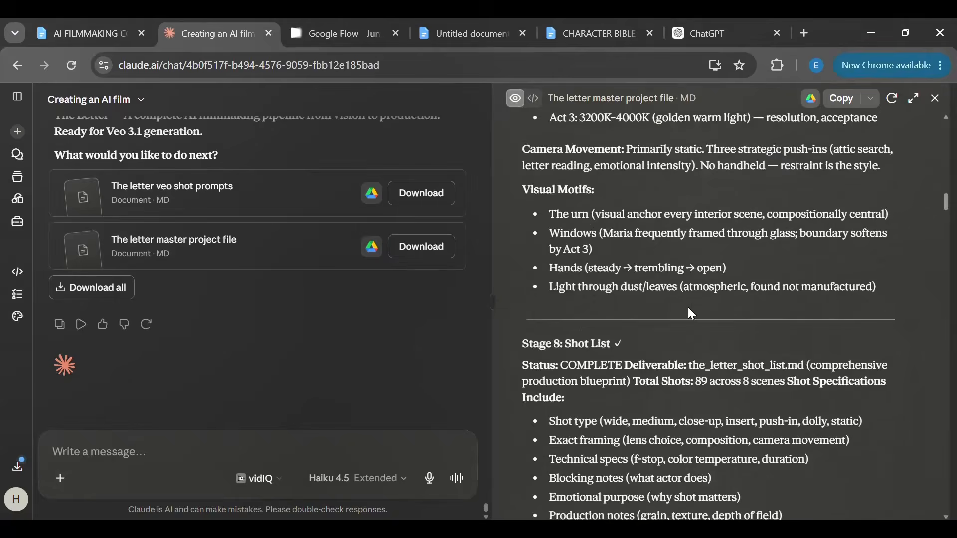
scroll(694, 303, down, 3)
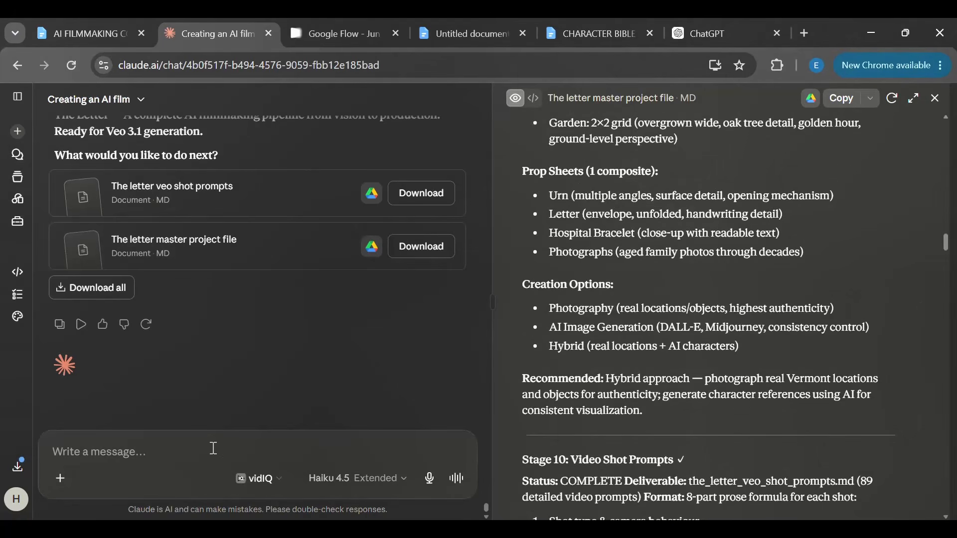
Step: Send Claude "give me detailed video prompt for each shots and break into batch if it is too long" and close the project file preview
text(give me detailed prompt for each shots)
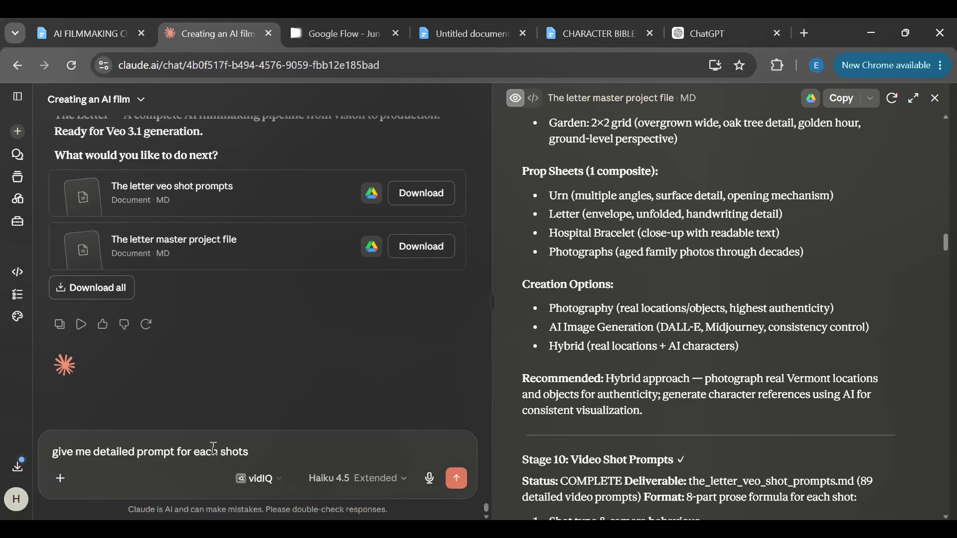
text(video prompt for e)
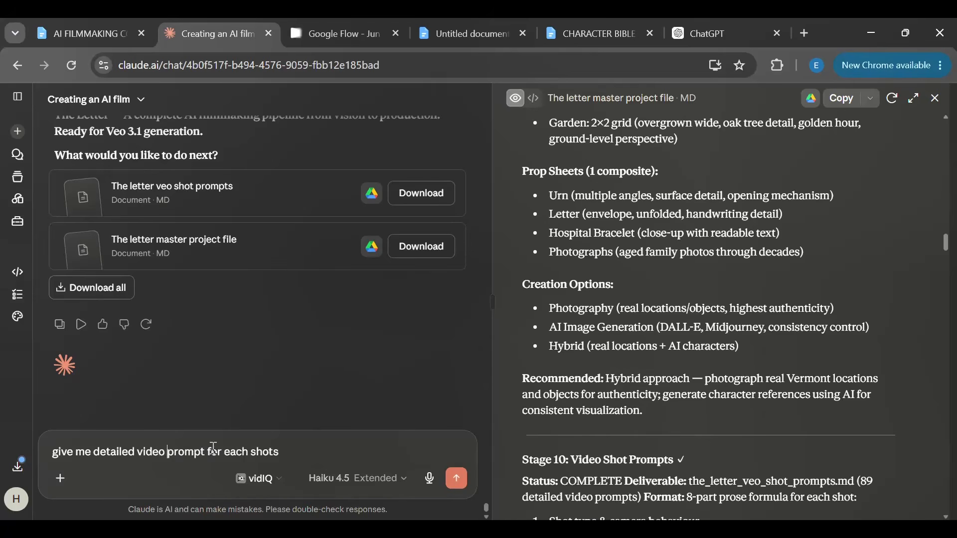
text(ach shots and break int)
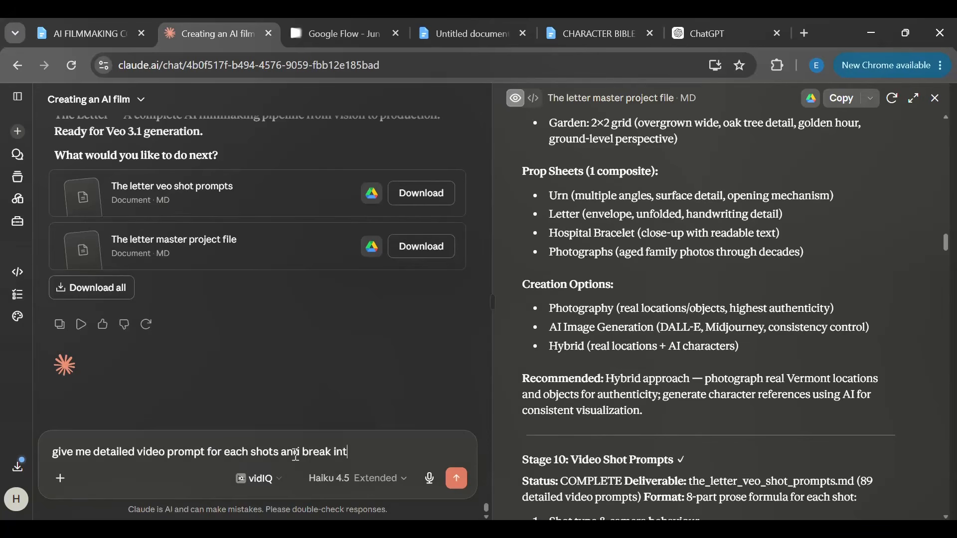
text(o batch if it is too lo)
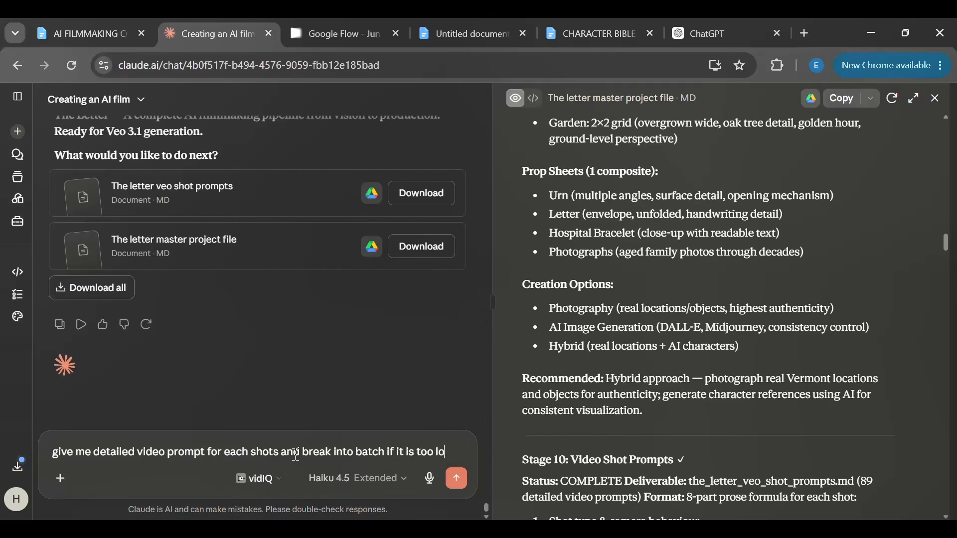
text(ng)
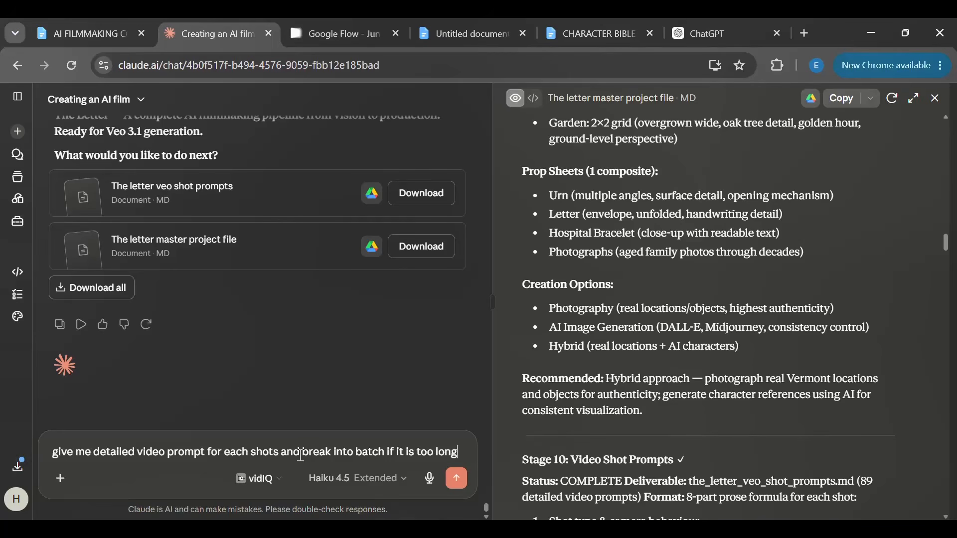
click(461, 484)
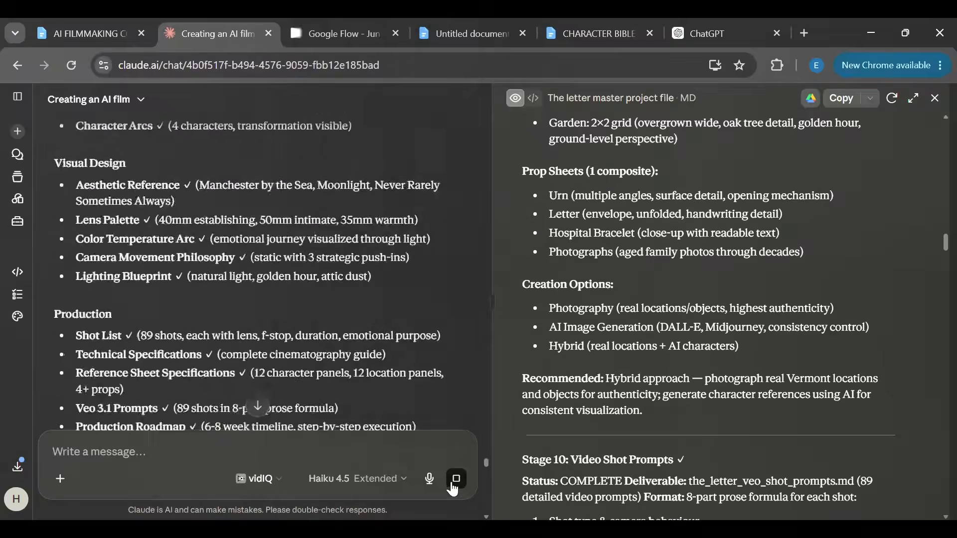
click(259, 407)
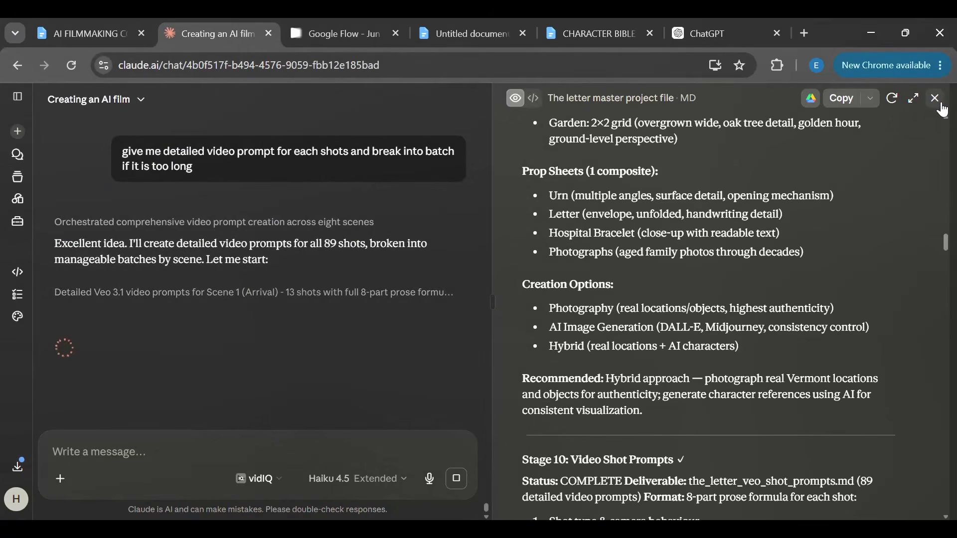
click(935, 98)
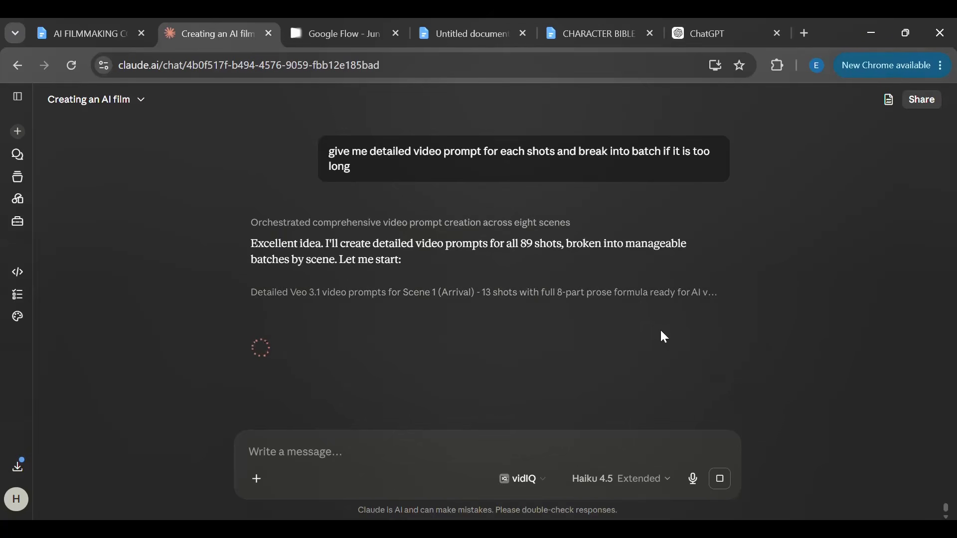
Step: Check the AI Film Breakdown outline in Google Docs and return to Claude to view the start of the Scene 1 detailed prompts
click(471, 50)
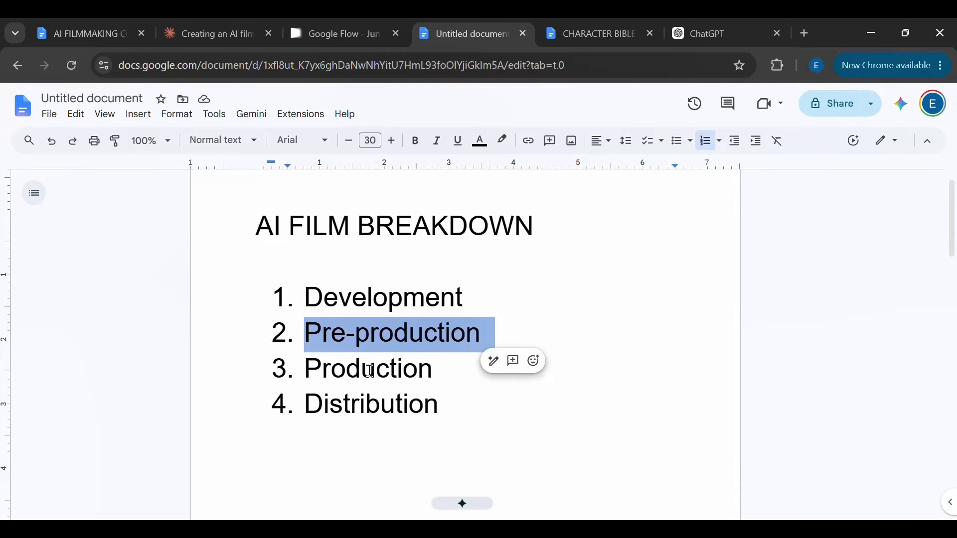
click(216, 34)
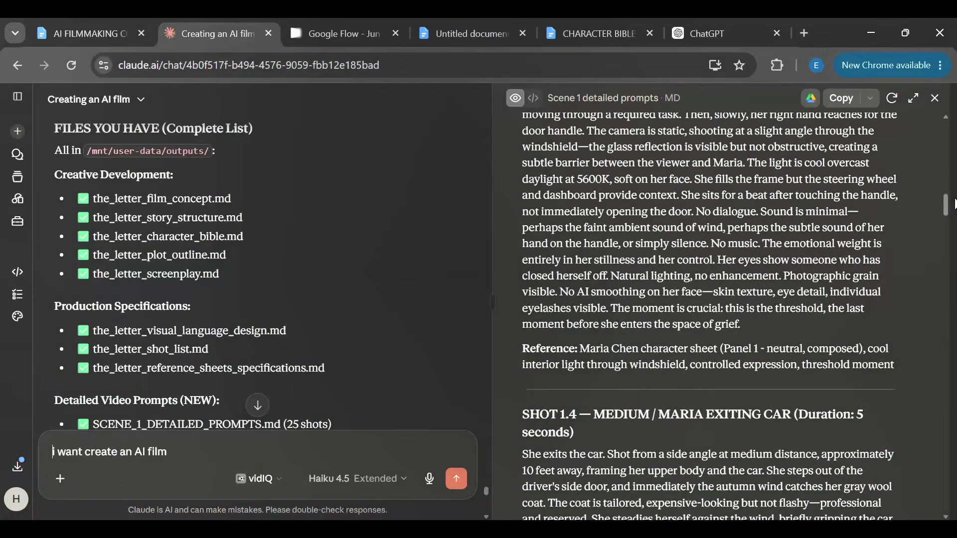
drag(946, 196, 944, 97)
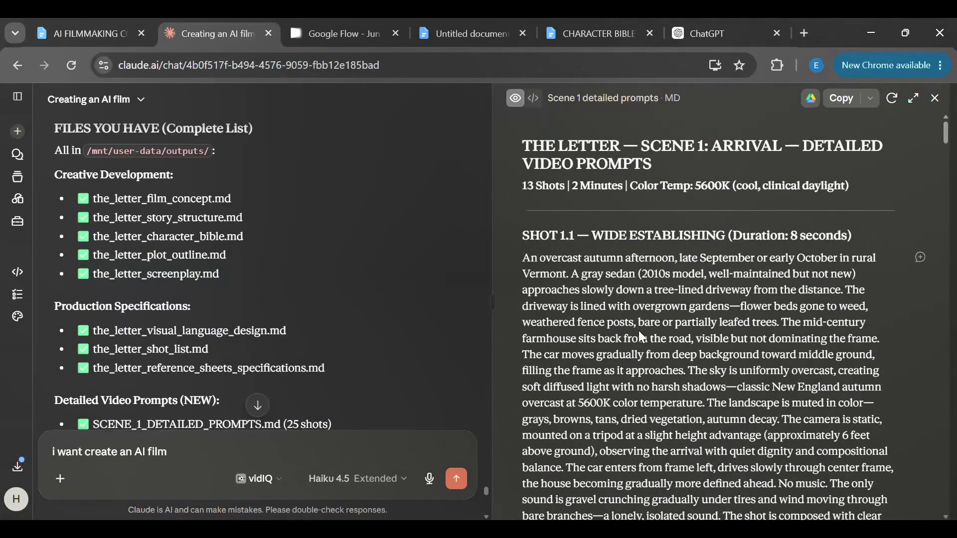
Step: Read the Scene 1 detailed prompts for Shots 1.1 to 1.3 and highlight the full Shot 1.3 prompt text
scroll(638, 331, down, 4)
scroll(639, 331, down, 3)
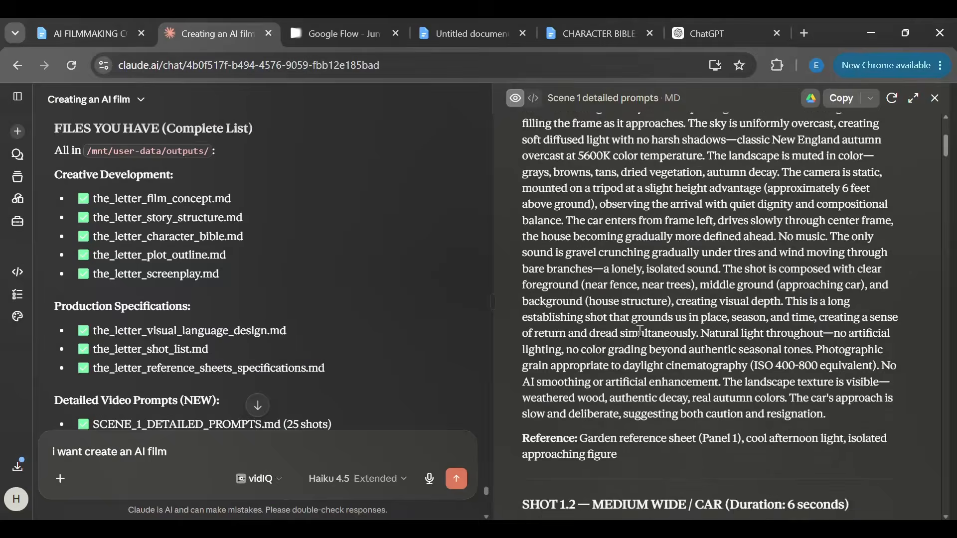
scroll(640, 331, up, 1)
scroll(638, 330, down, 6)
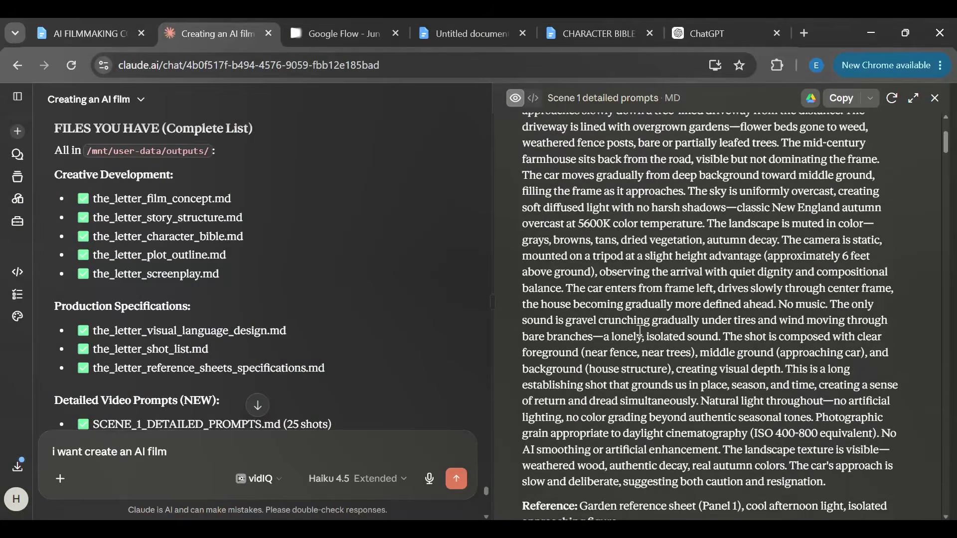
scroll(639, 330, down, 7)
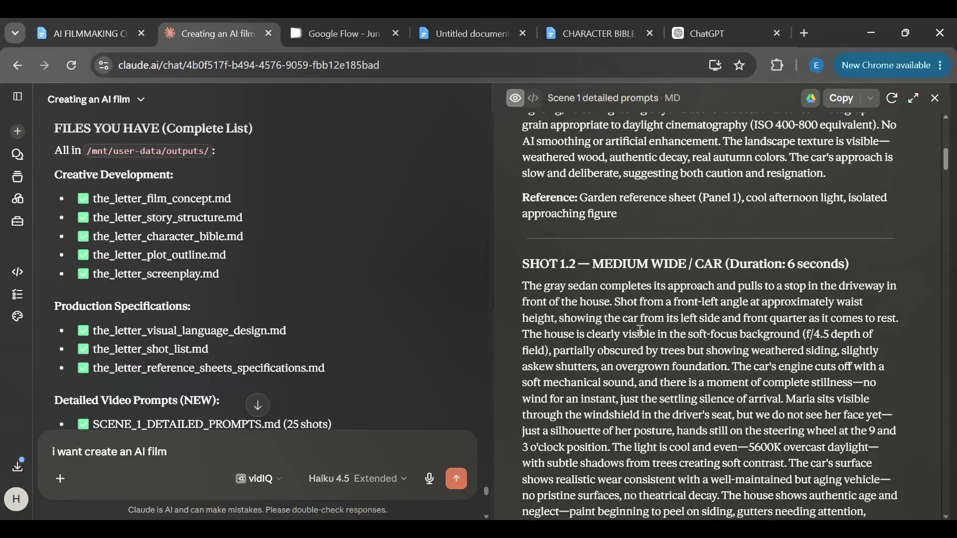
scroll(642, 337, down, 5)
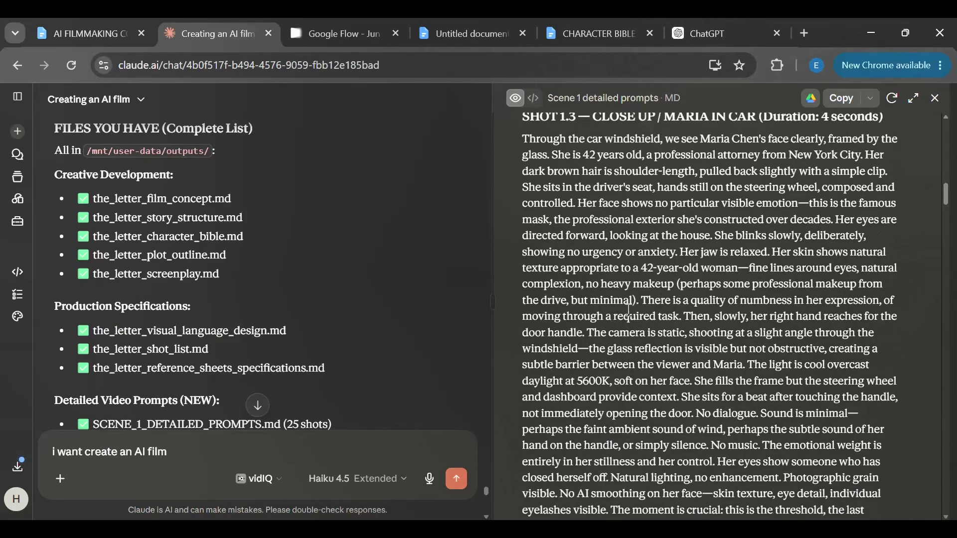
drag(523, 138, 639, 332)
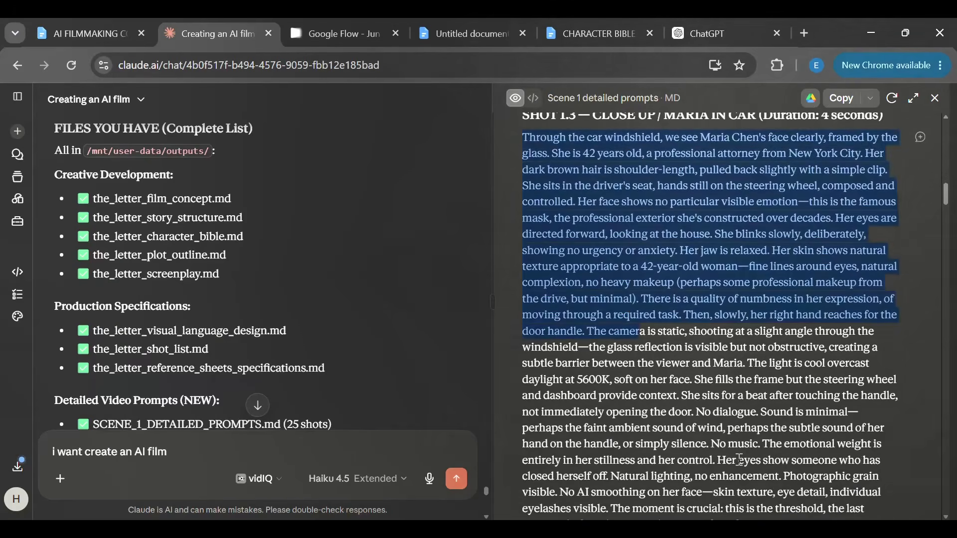
drag(740, 459, 778, 418)
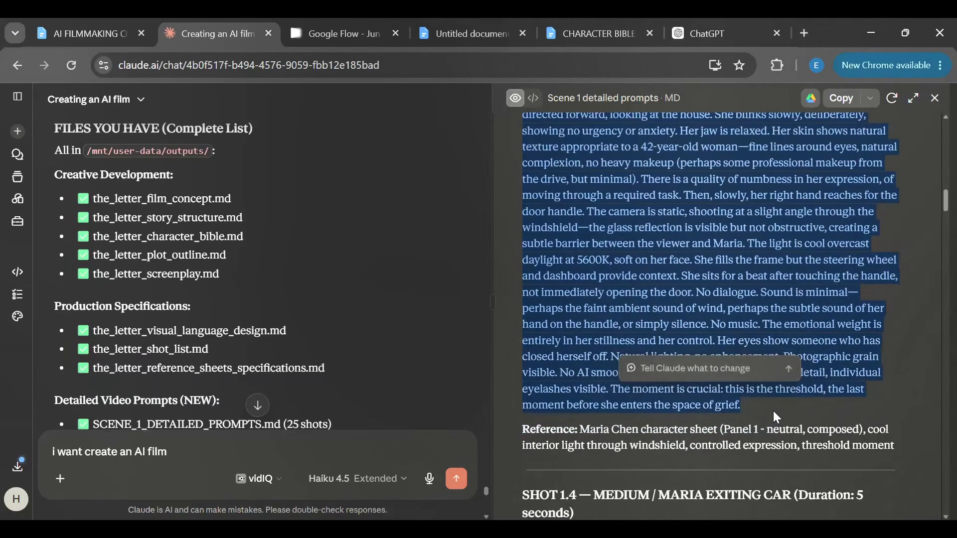
click(744, 374)
scroll(744, 375, down, 3)
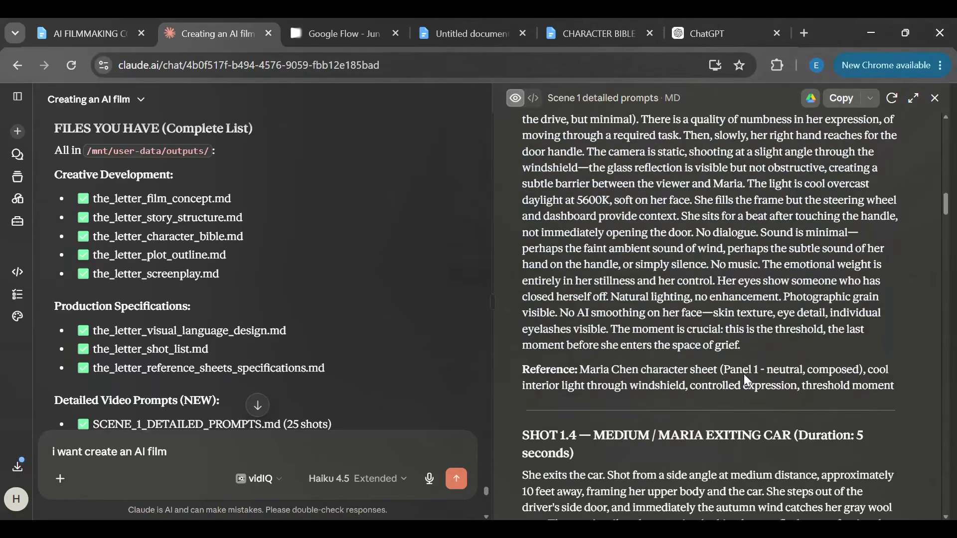
Step: Highlight the full Shot 1.4 prompt text in the Scene 1 detailed prompts
scroll(566, 249, down, 3)
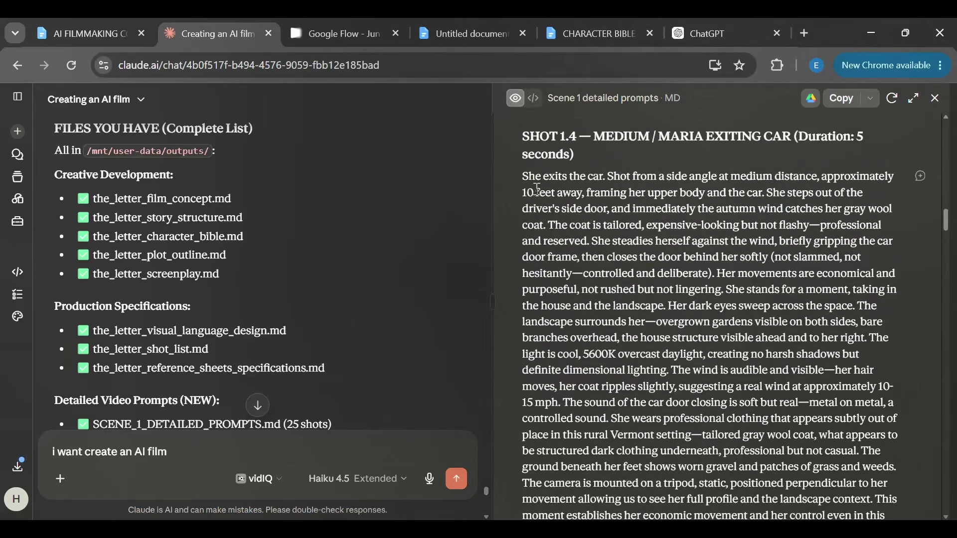
drag(523, 178, 652, 355)
drag(745, 459, 744, 463)
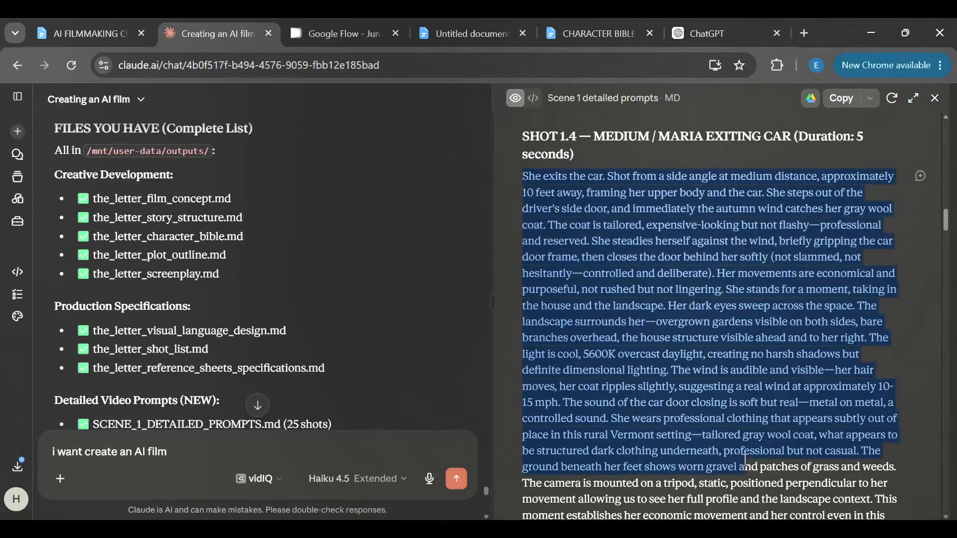
scroll(745, 459, down, 3)
shift+click(696, 427)
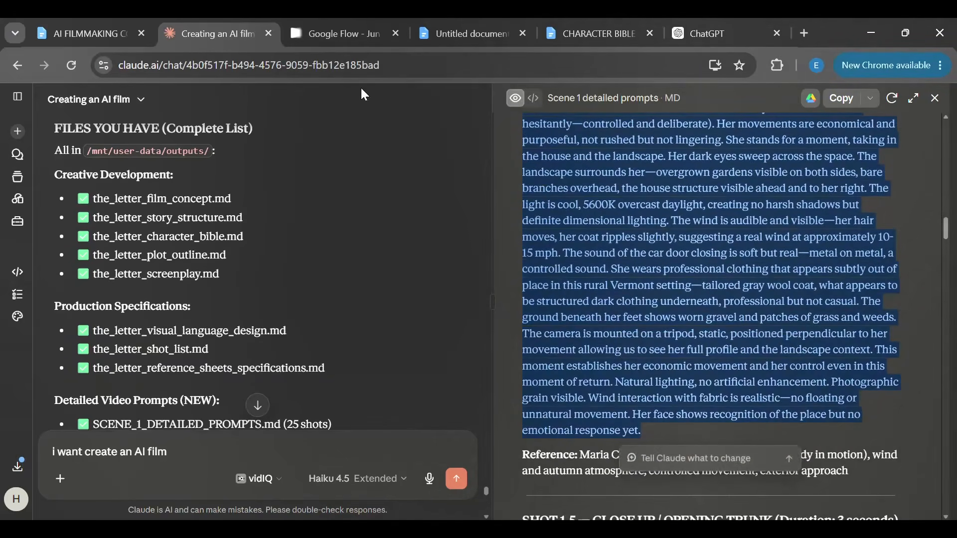
Step: Switch to Google Flow and turn the prompt box's Agent mode on and back off
click(331, 36)
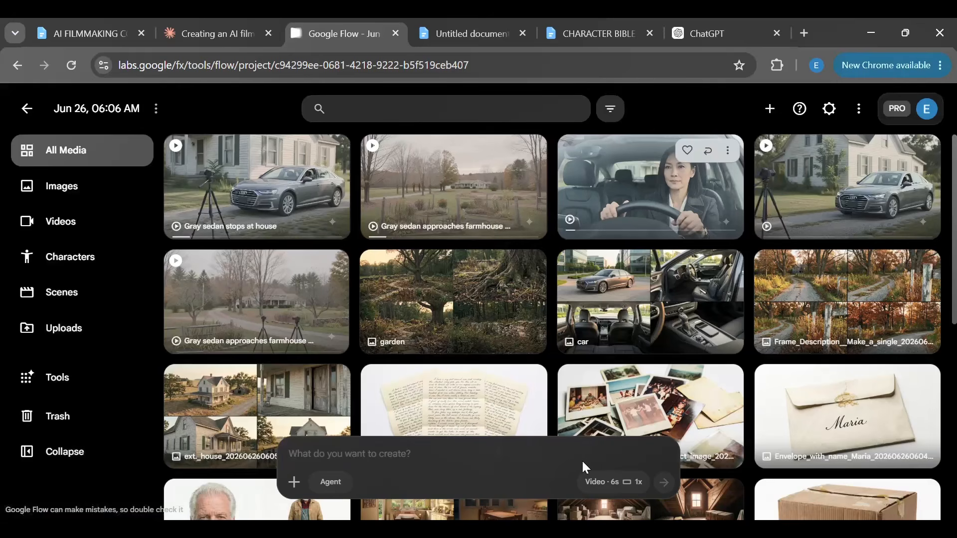
click(335, 489)
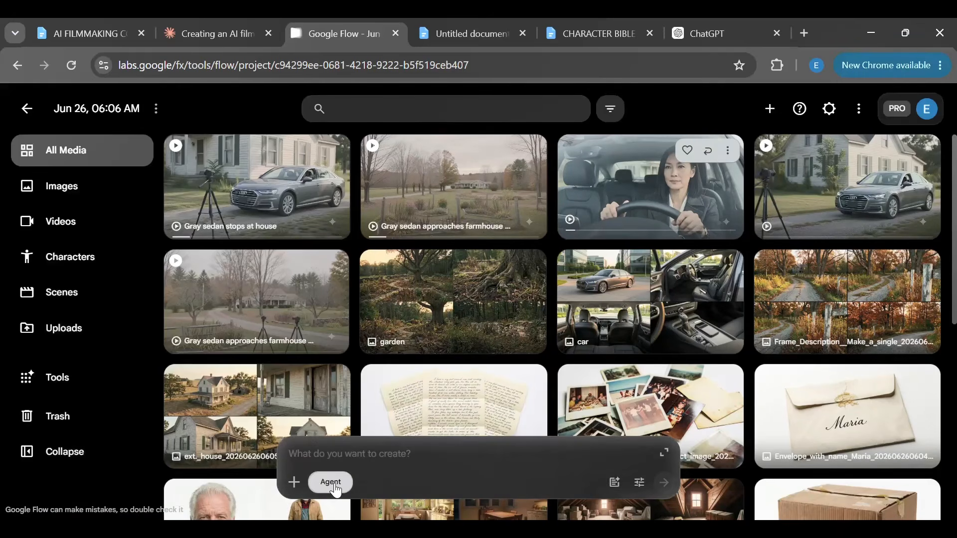
click(335, 488)
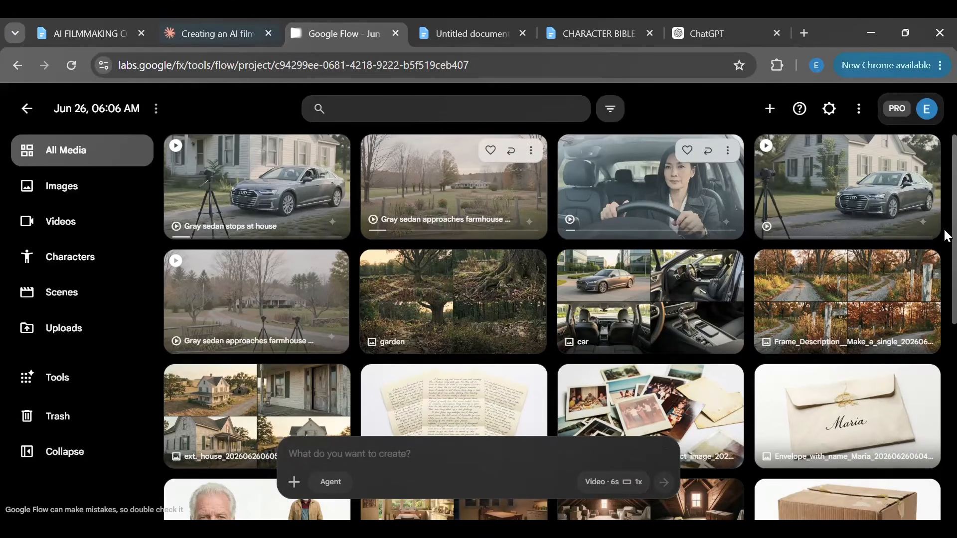
Step: Return to Claude to check the start of the Shot 1.4 prompt and go back to Google Flow
key(ctrl+shift+Tab)
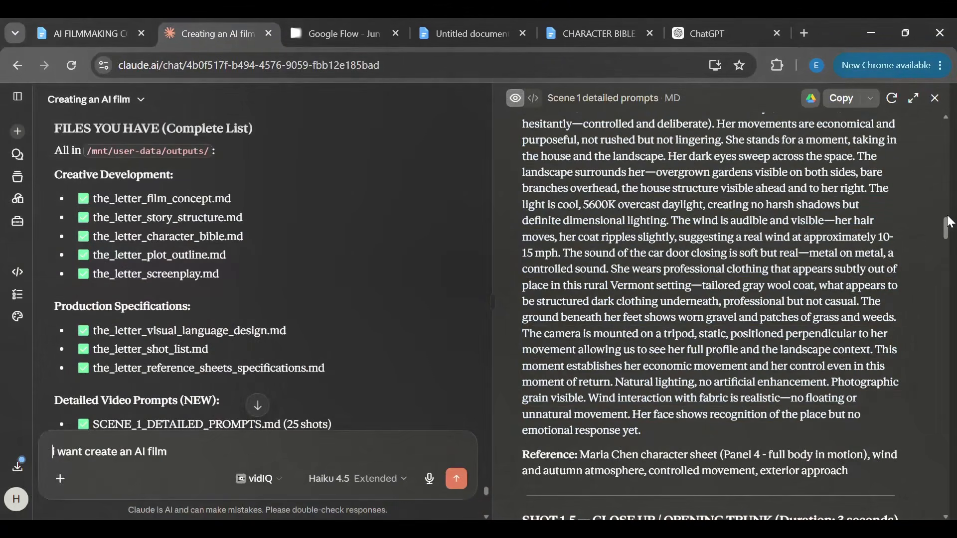
scroll(949, 222, up, 5)
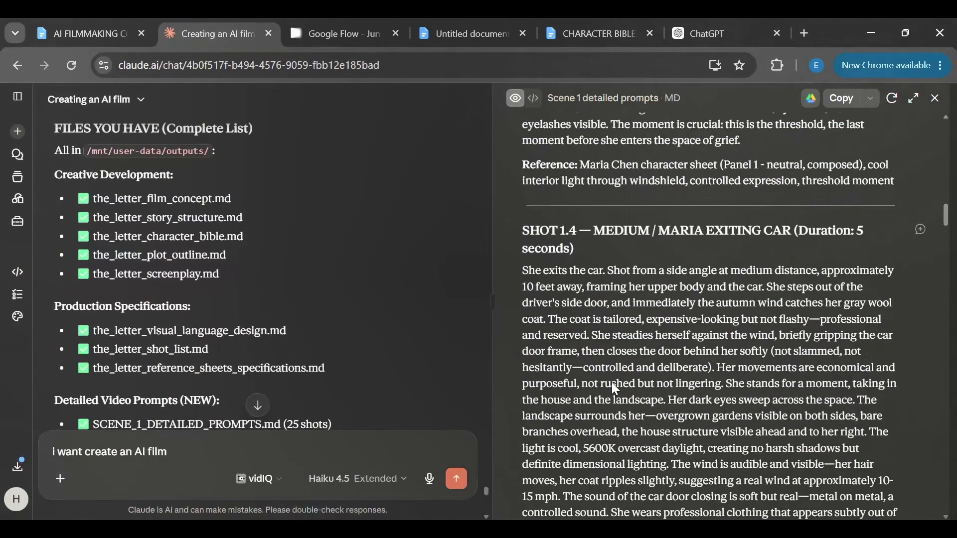
key(ctrl+Tab)
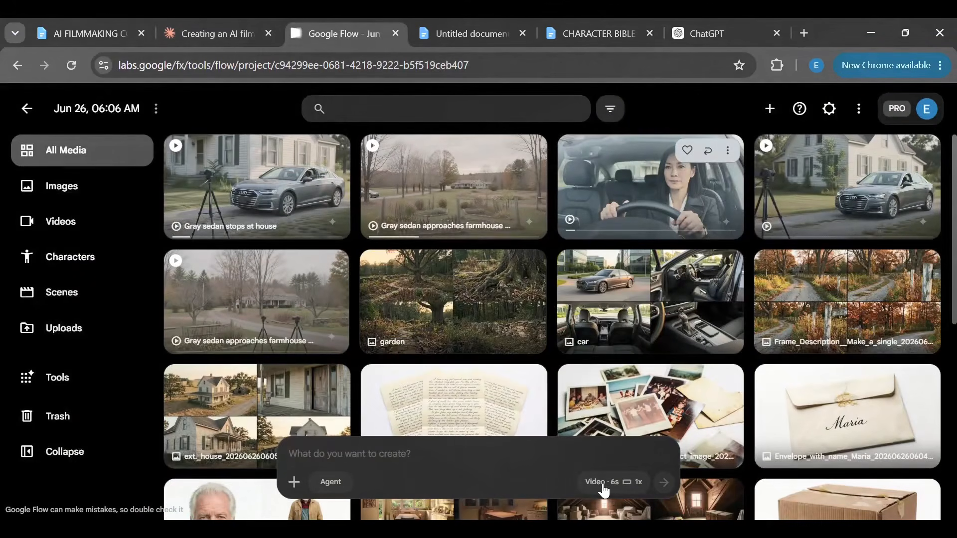
Step: Choose the Omni Flash model for video generation and, after comparing it with Frames, select Ingredients mode
click(600, 486)
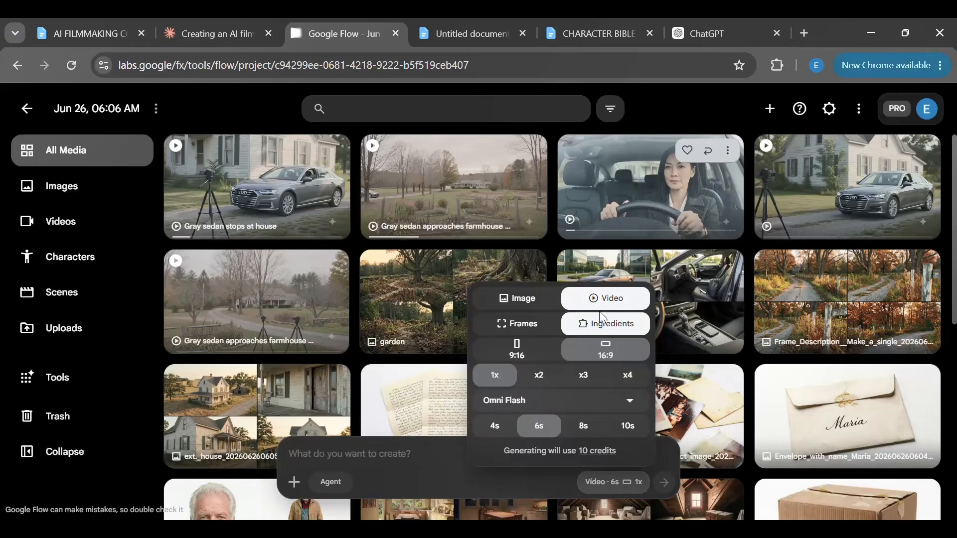
click(566, 401)
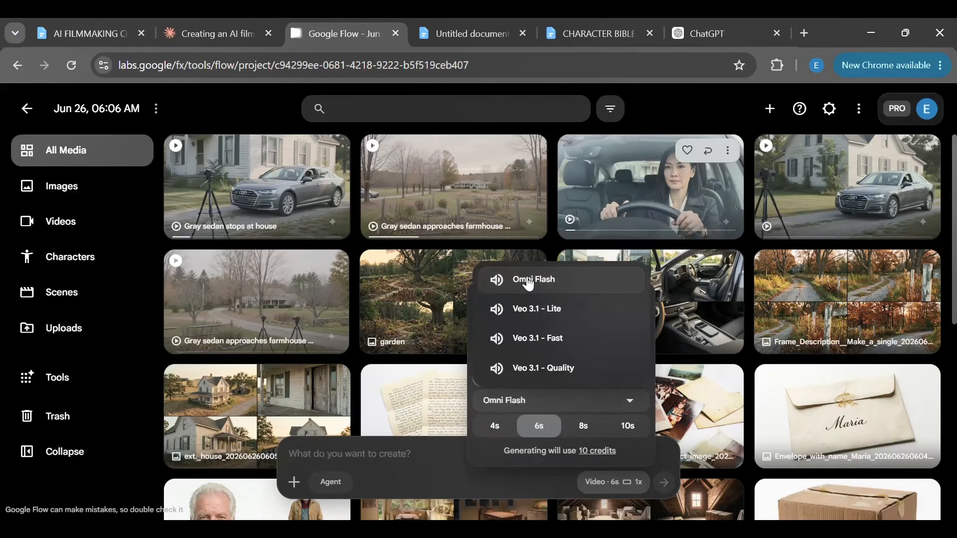
click(558, 286)
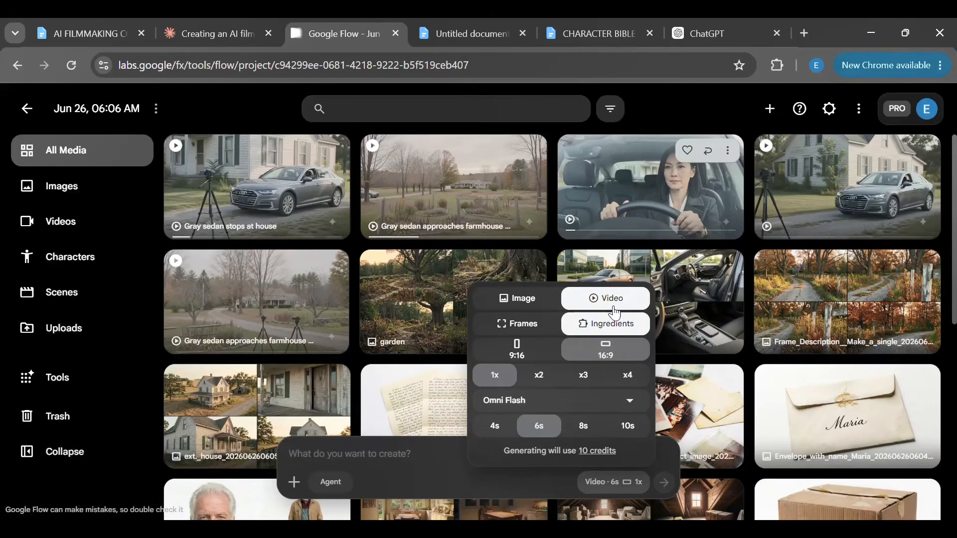
click(522, 333)
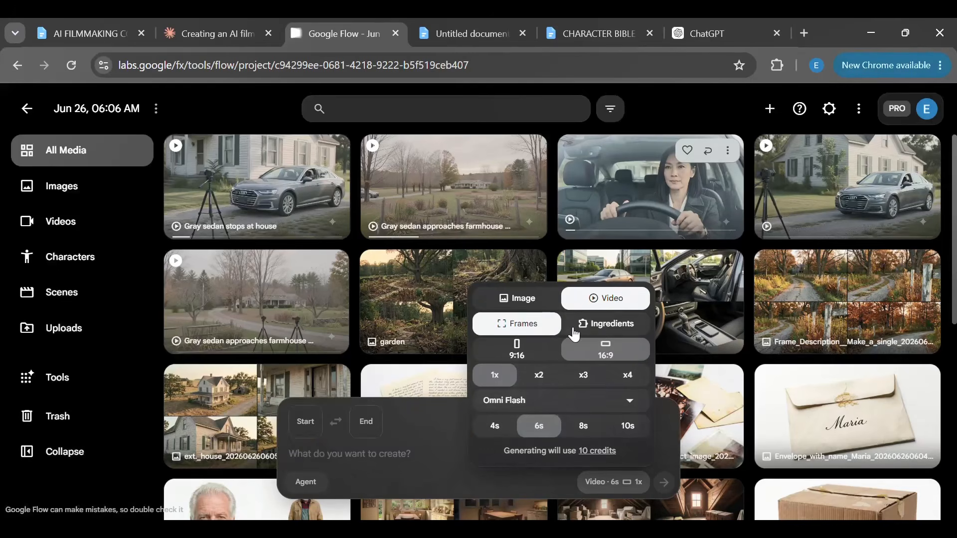
click(603, 335)
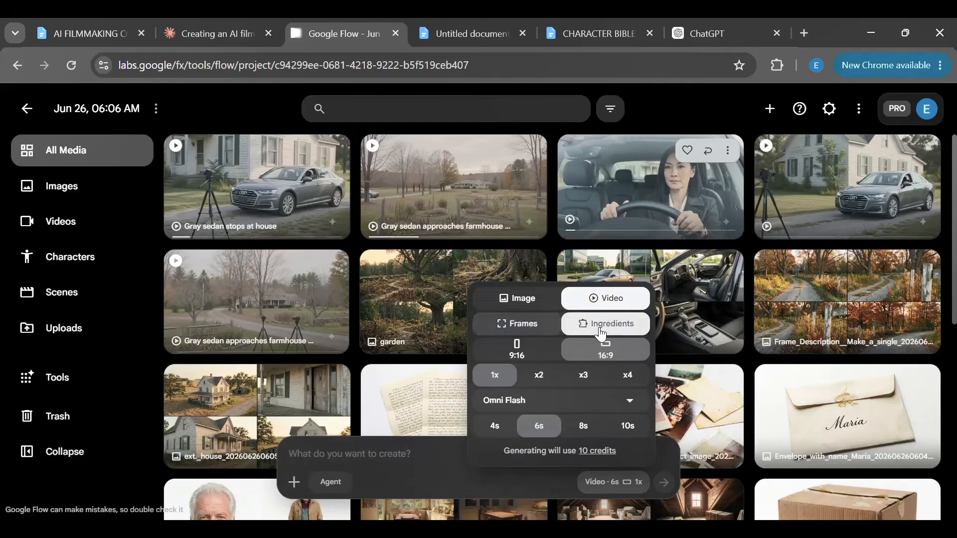
click(537, 329)
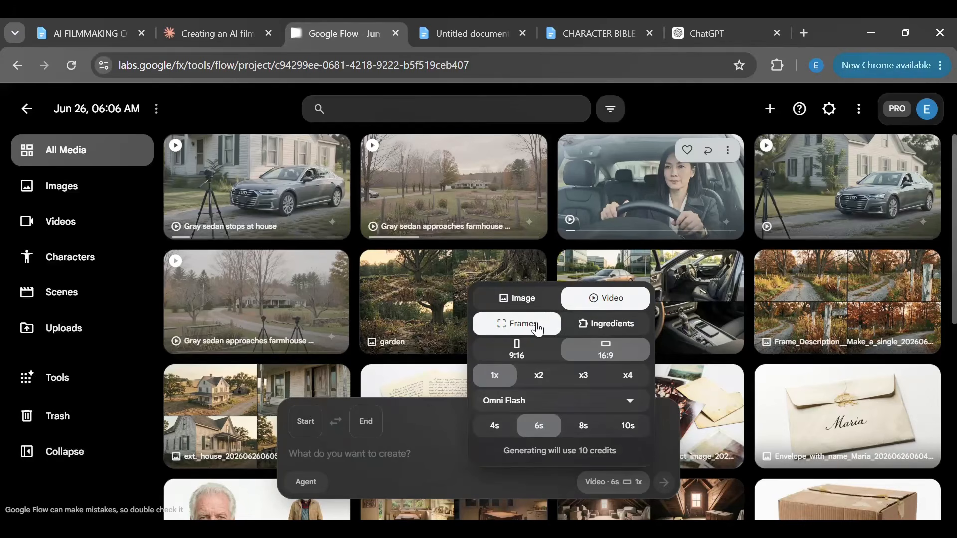
click(624, 333)
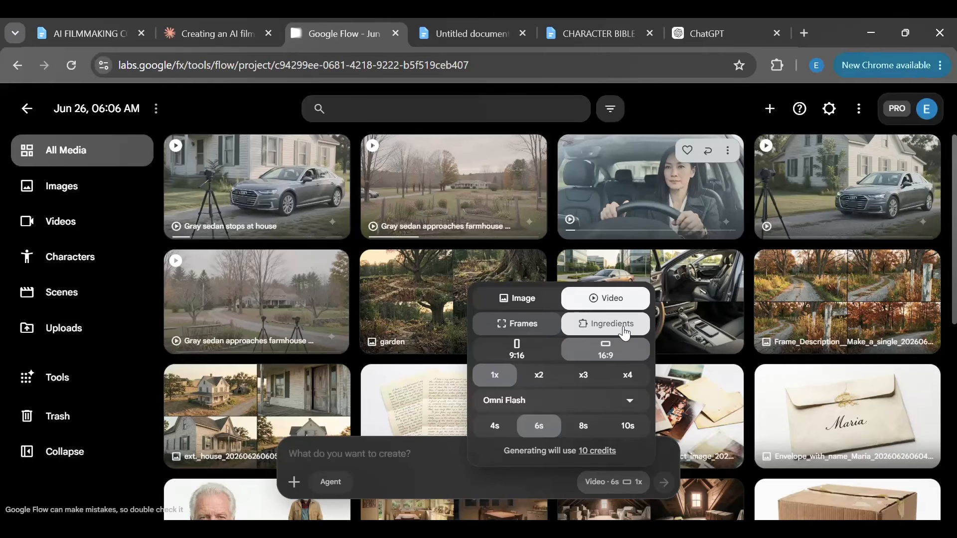
click(625, 332)
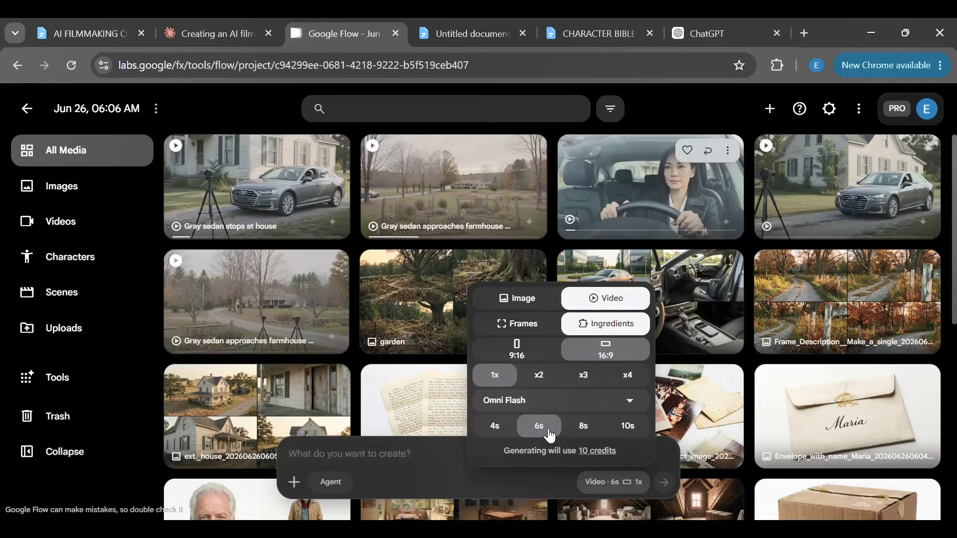
Step: Start the video prompt with a "Use" line that references the female lead's character sheet image as the character's full name
click(359, 451)
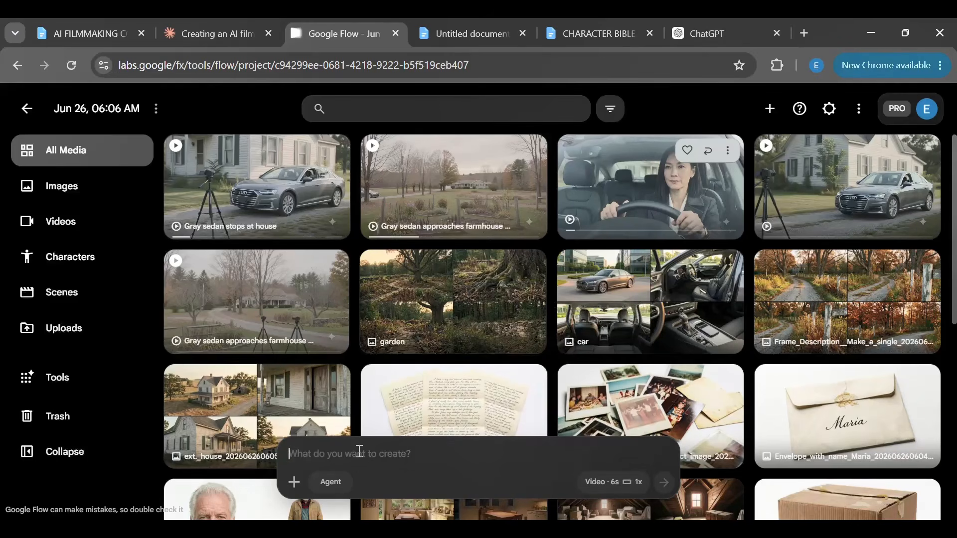
text(@)
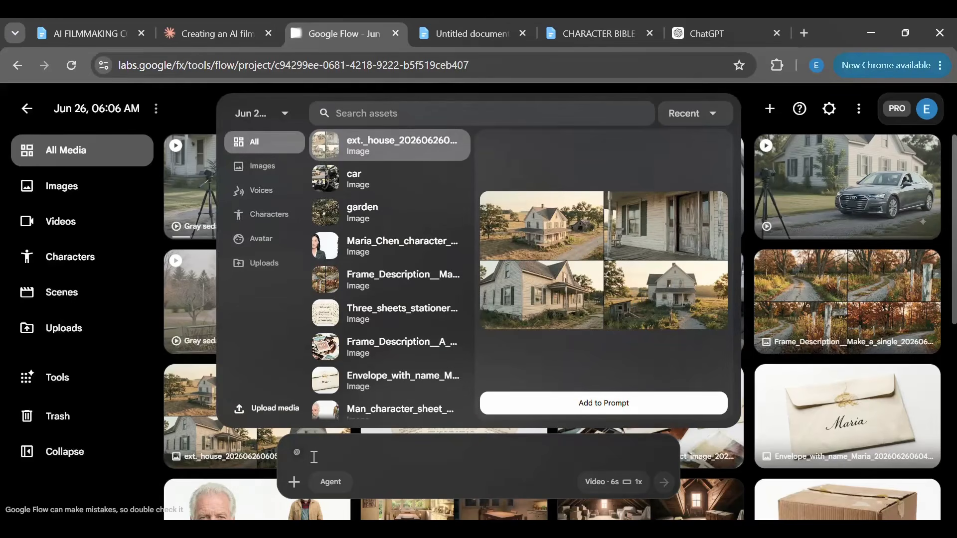
key(BackSpace)
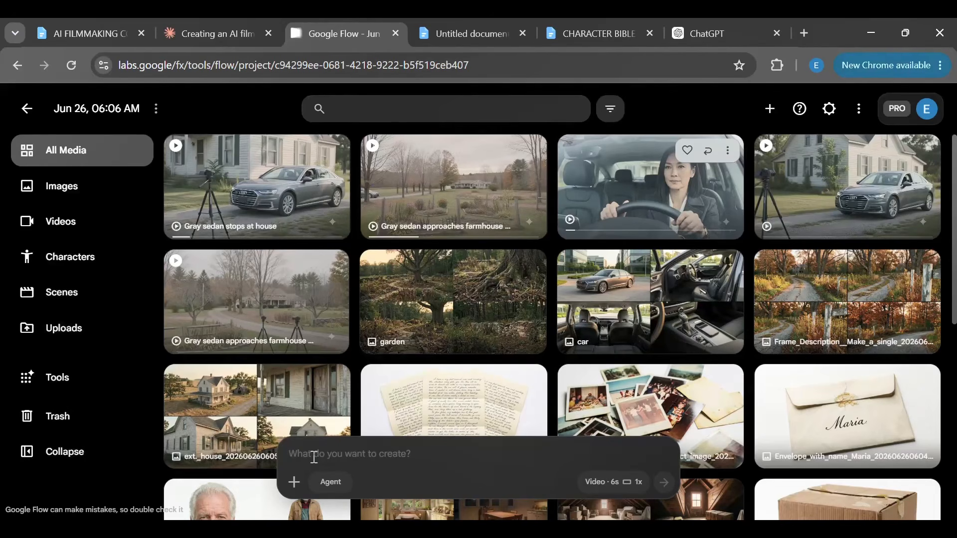
text(Use )
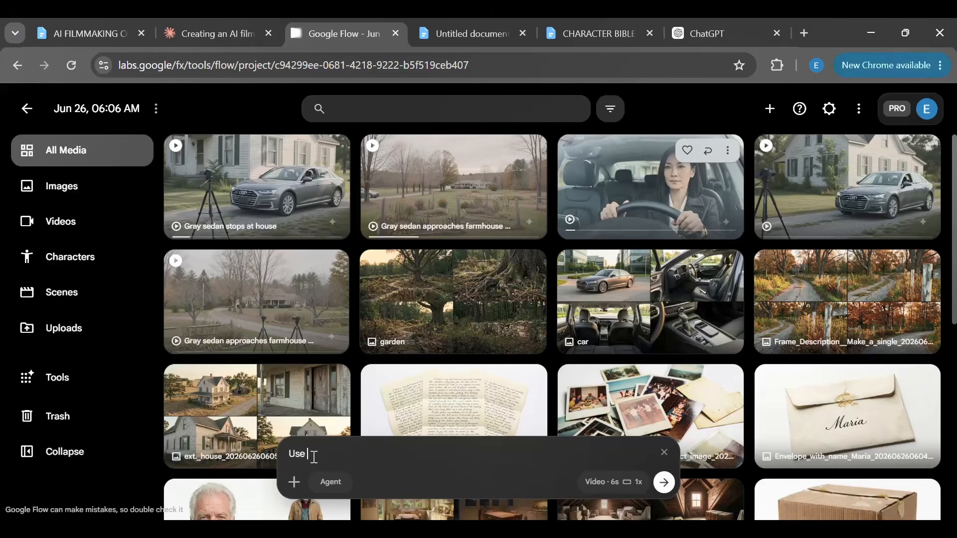
text(@)
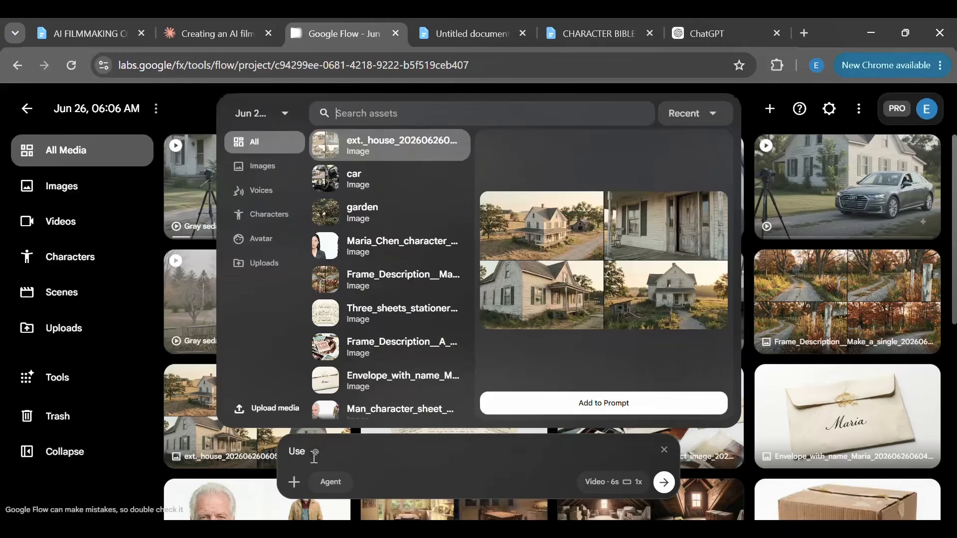
text(mae)
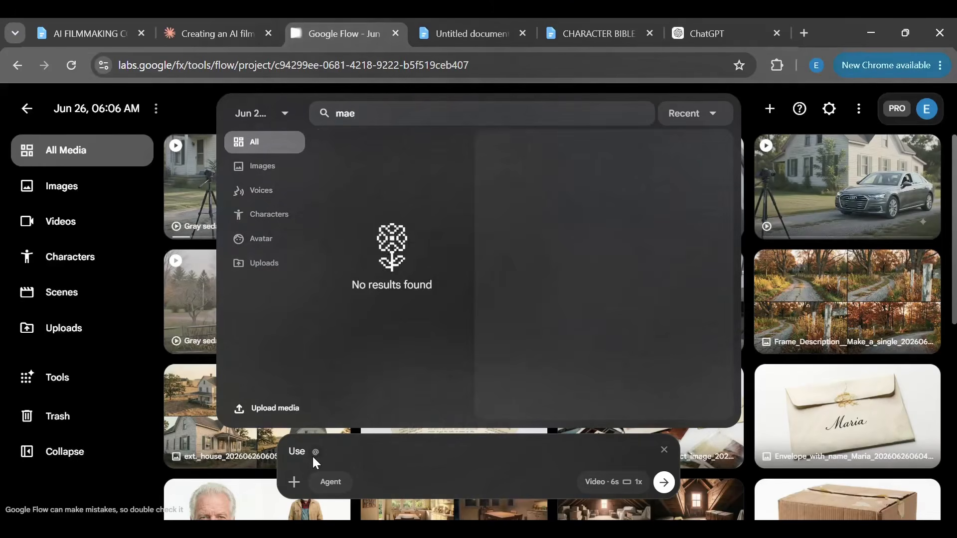
key(BackSpace)
text(ria)
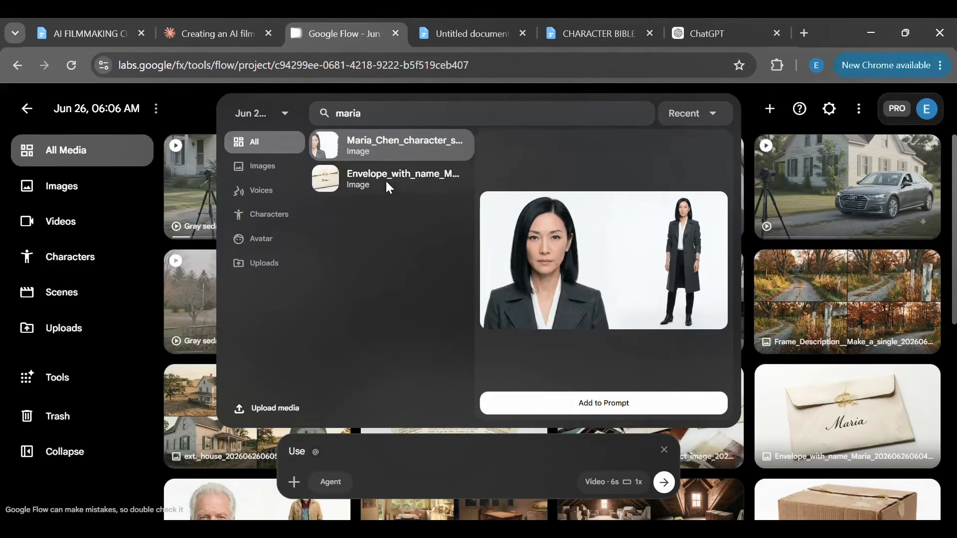
click(381, 148)
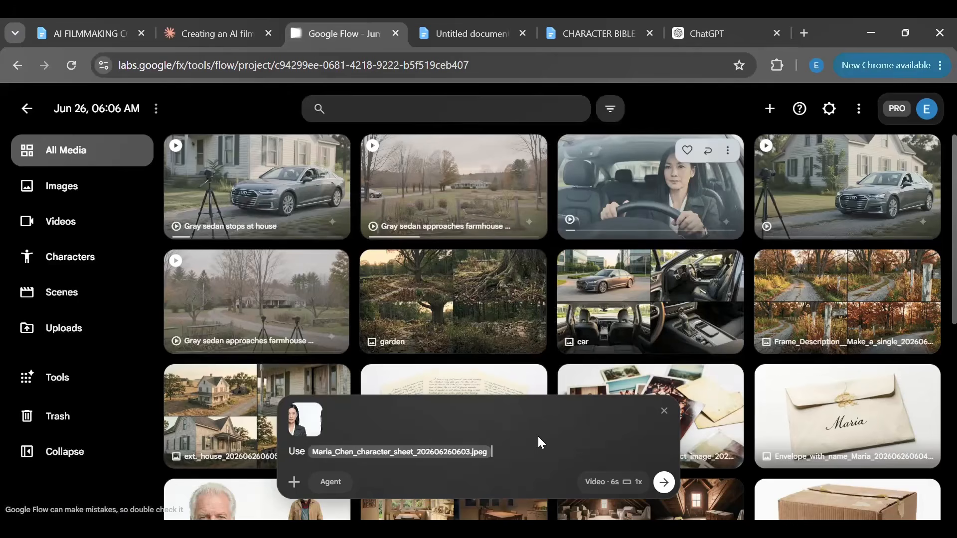
text(as Maria Chen)
key(shift+Return)
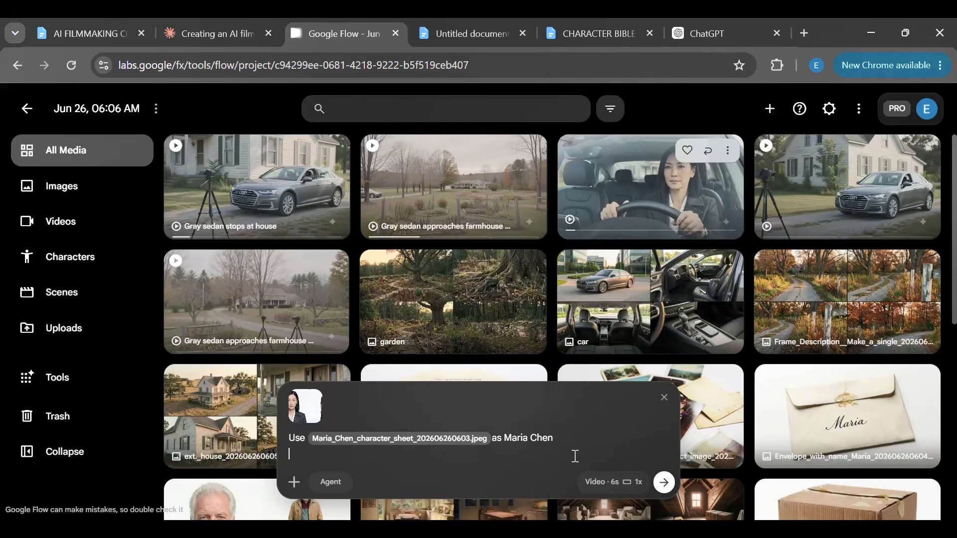
Step: Add a prompt line that uses the ext._house_202606260605.jpeg image "as environment reference"
text(Use @)
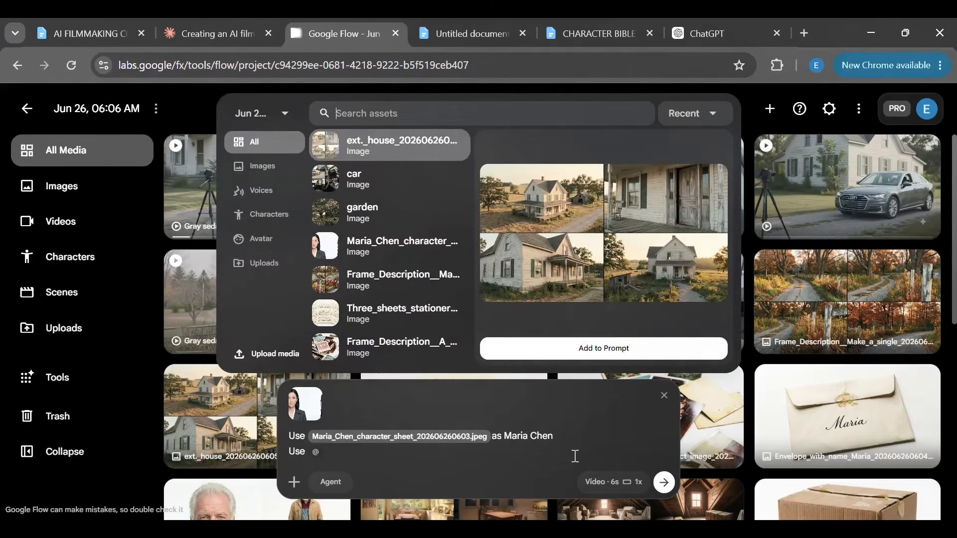
text(e)
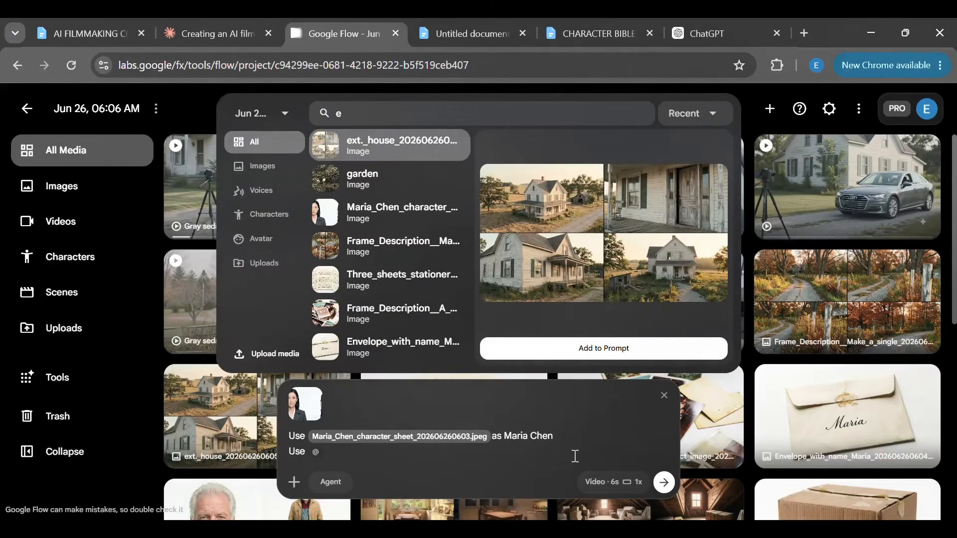
click(411, 150)
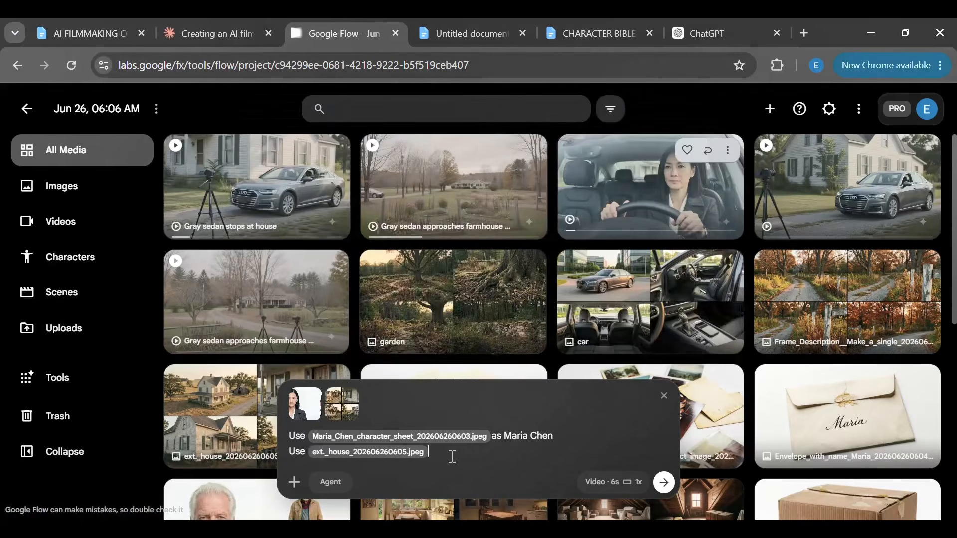
text(as environment reference)
key(shift+Return)
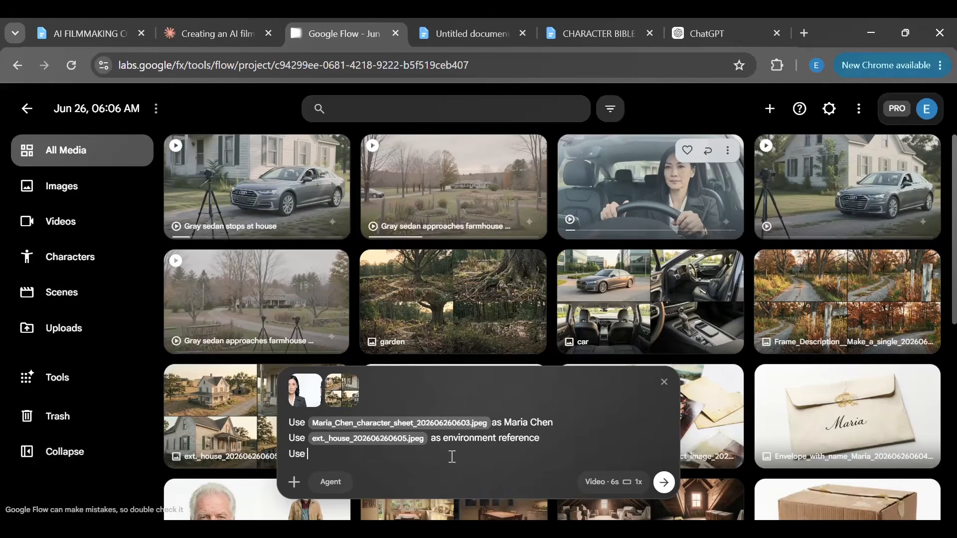
Step: Add a line using the car image "as car", followed by a blank line
text(Use @)
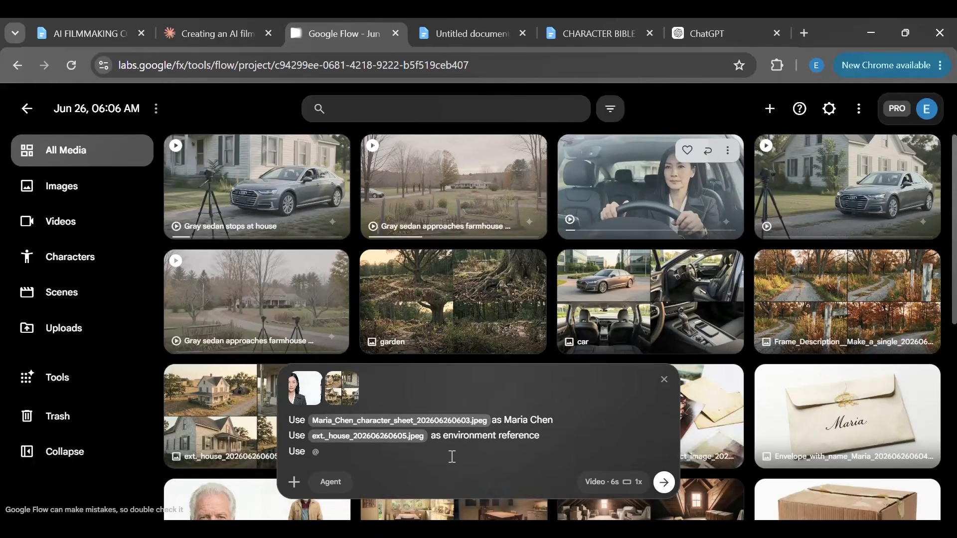
text(car)
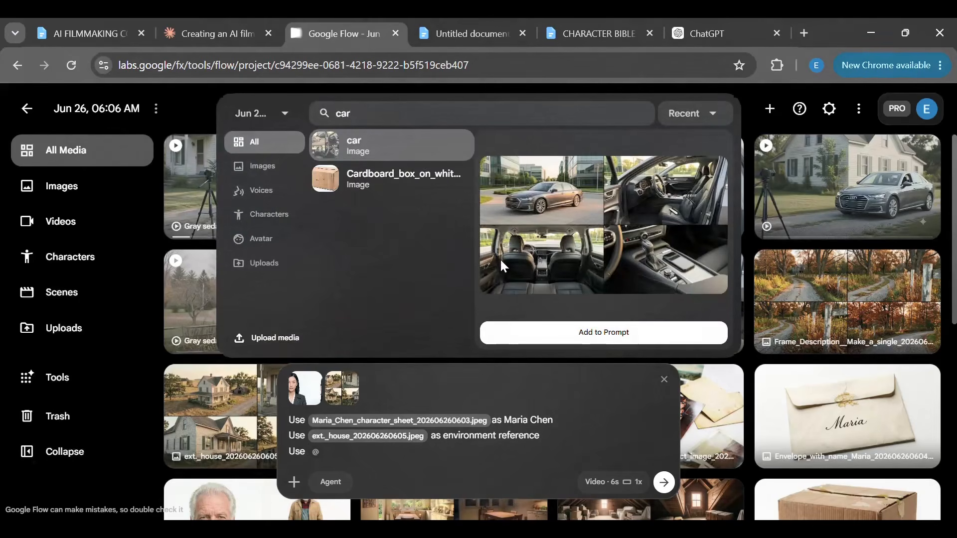
click(375, 150)
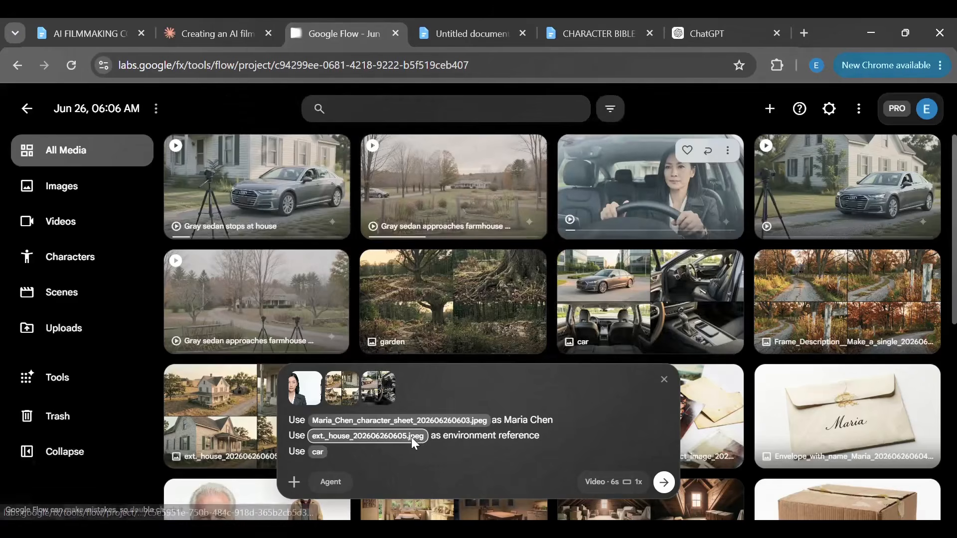
text(as c)
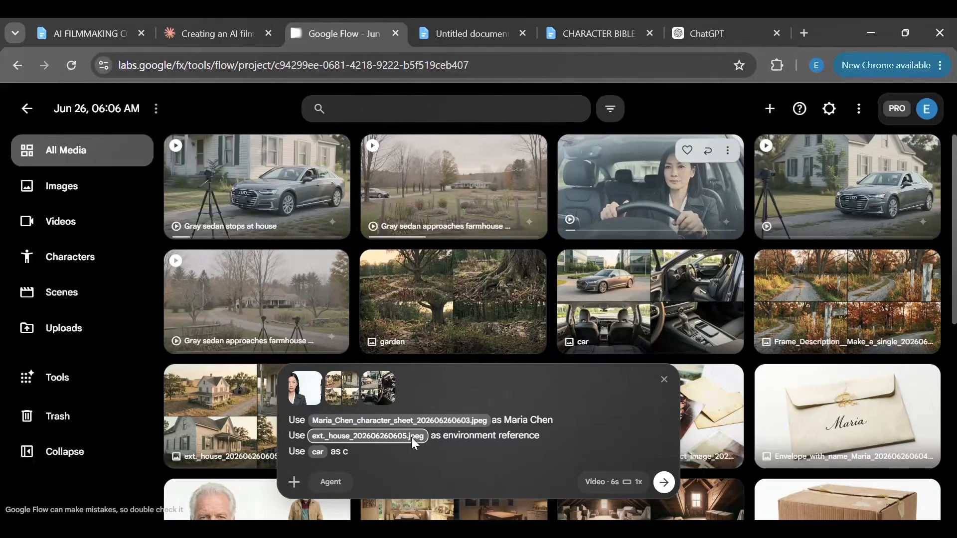
text(ar)
key(shift+Return)
key(shift+Return)
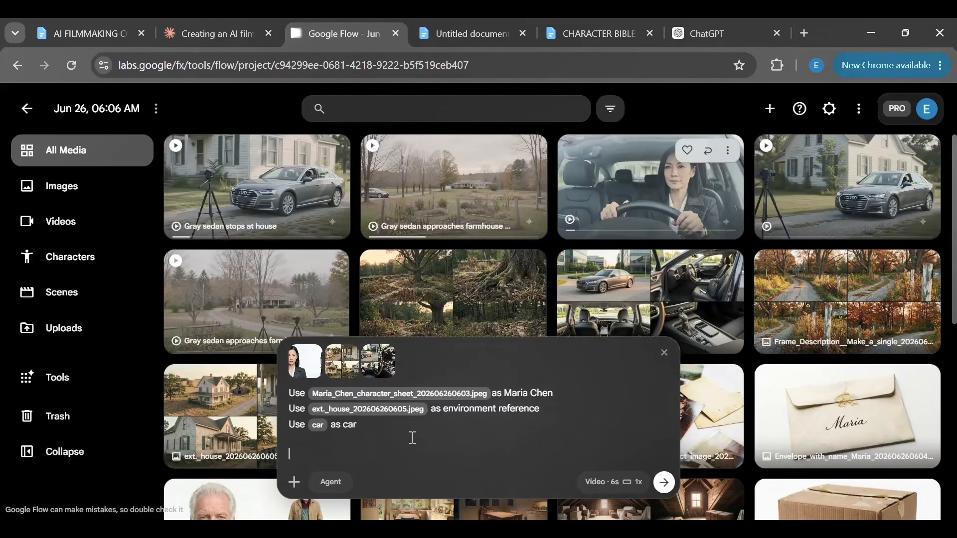
Step: Paste the copied Shot 1.4 prompt below the reference lines and generate the video
key(ctrl+v)
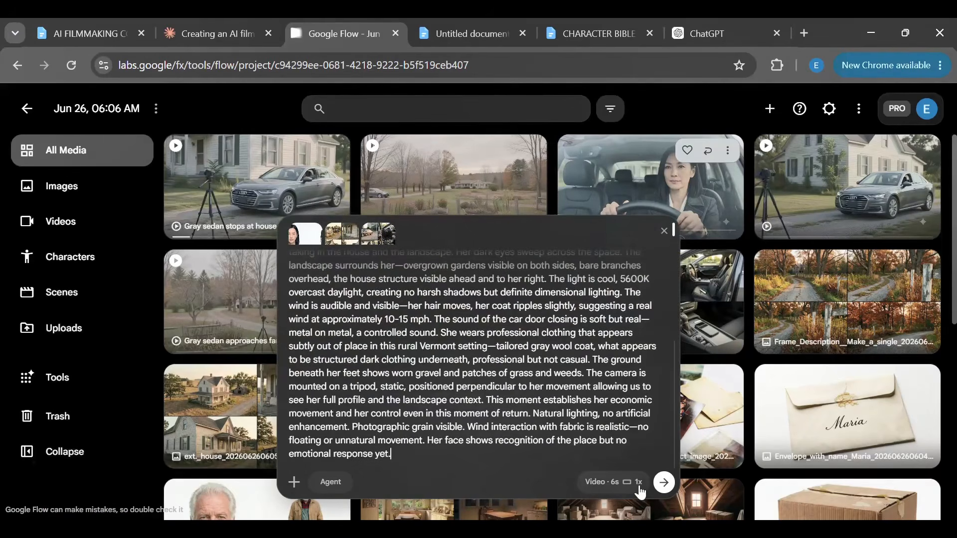
click(665, 490)
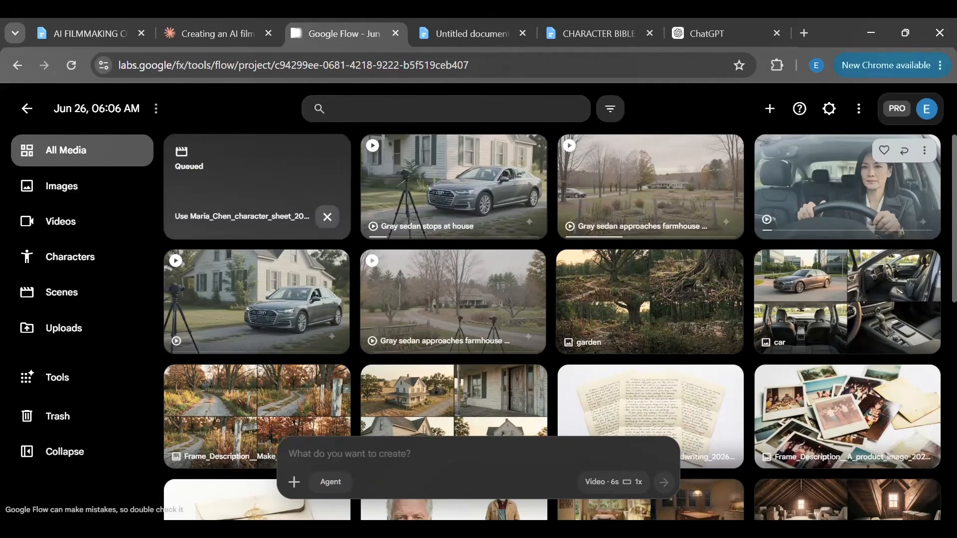
click(800, 529)
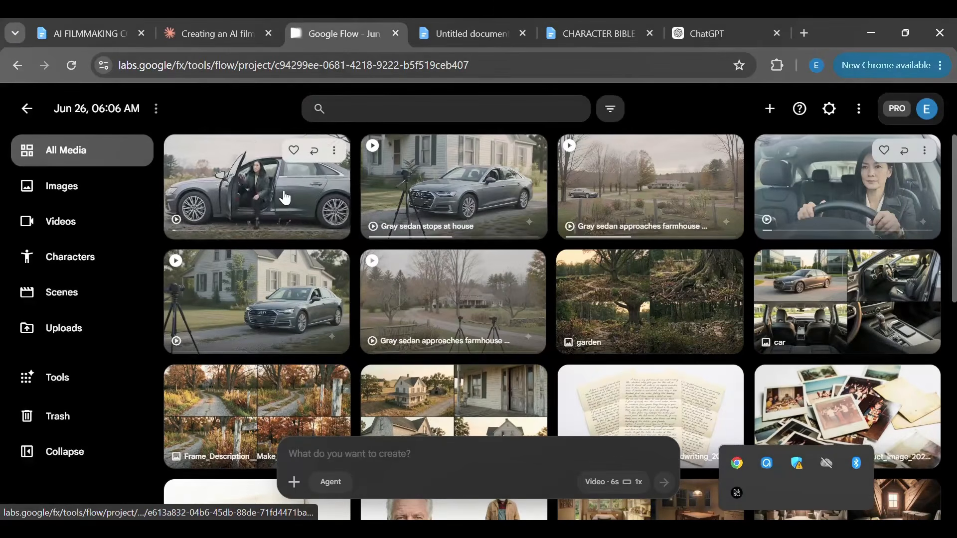
Step: Open the newly generated clip of the woman leaving the car, play it, download it and finish its editing view
click(285, 198)
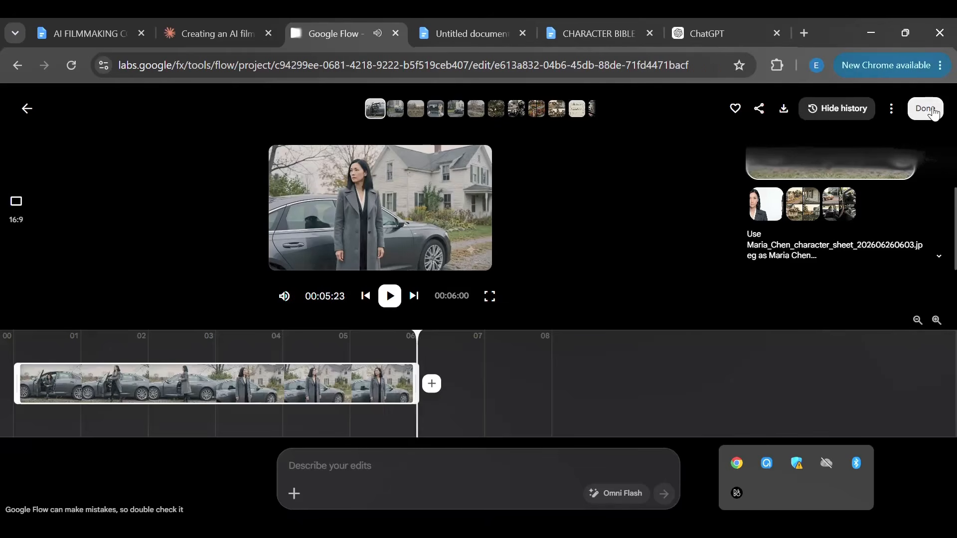
click(783, 108)
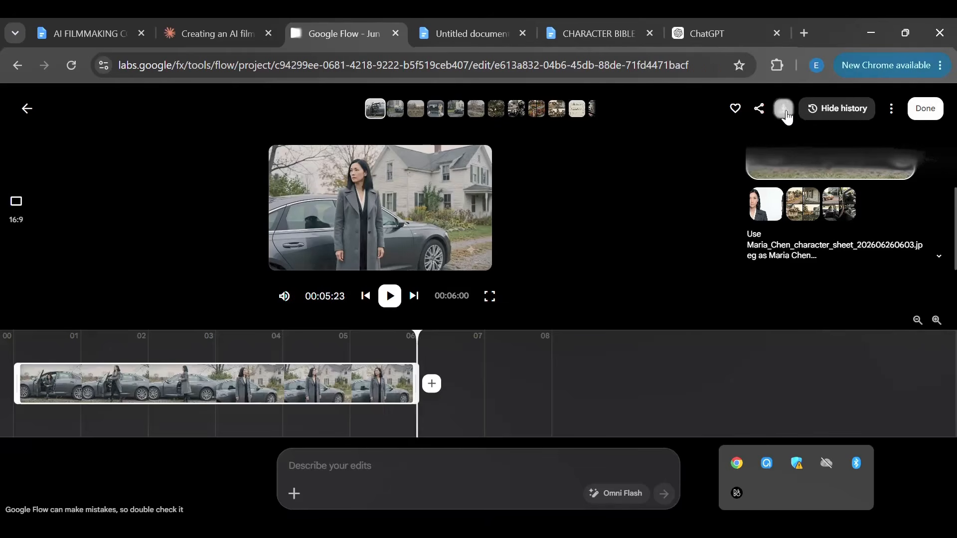
click(934, 116)
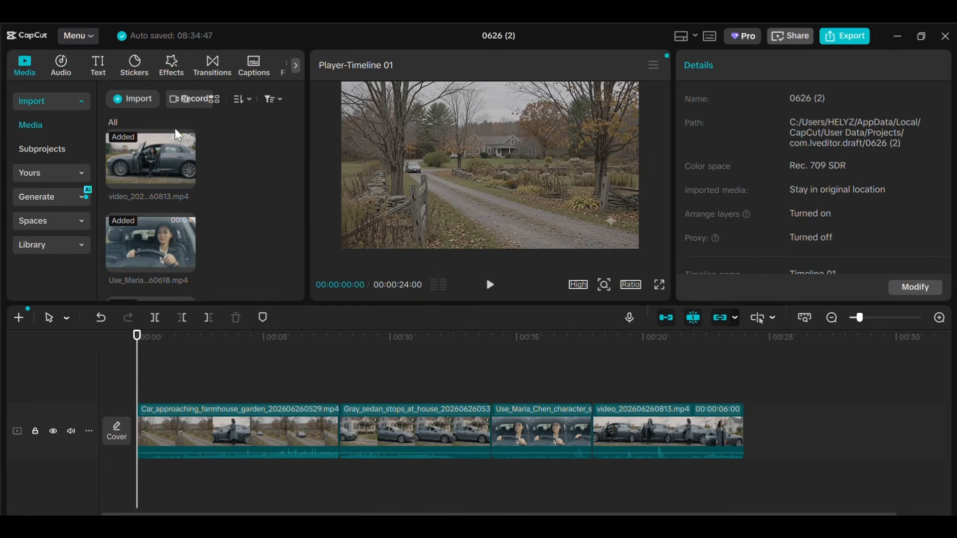
Step: In CapCut, open and cancel the media import, and add the newest clip to the track and delete that extra copy
click(117, 104)
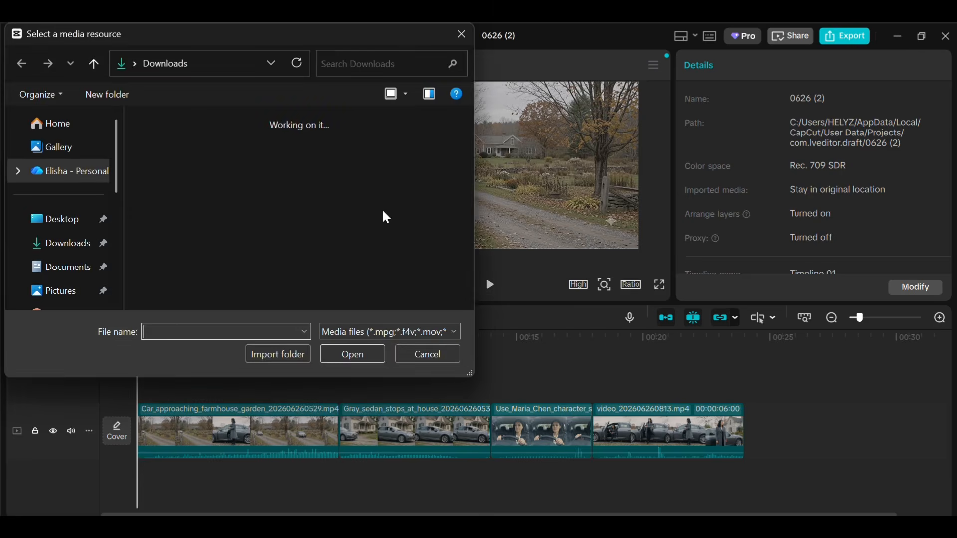
click(428, 354)
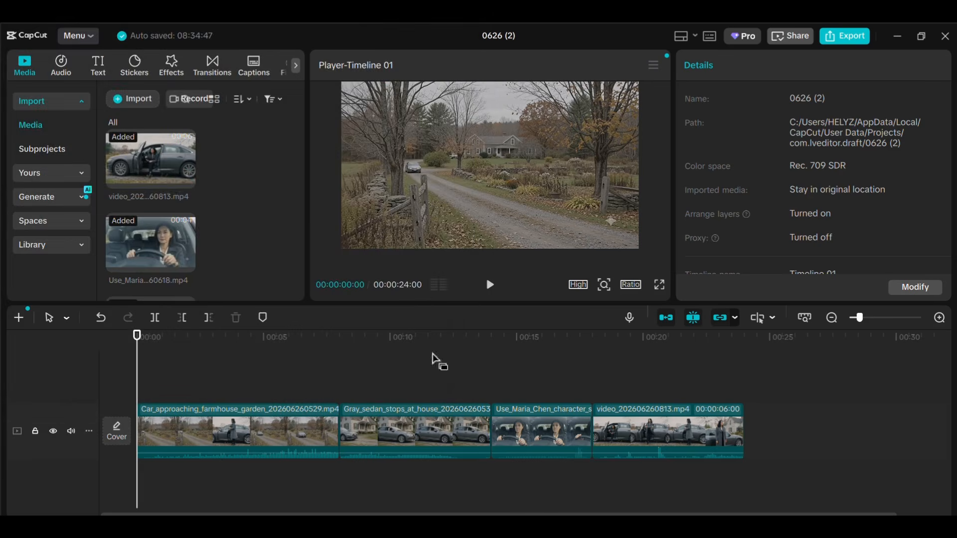
mouse_move(186, 182)
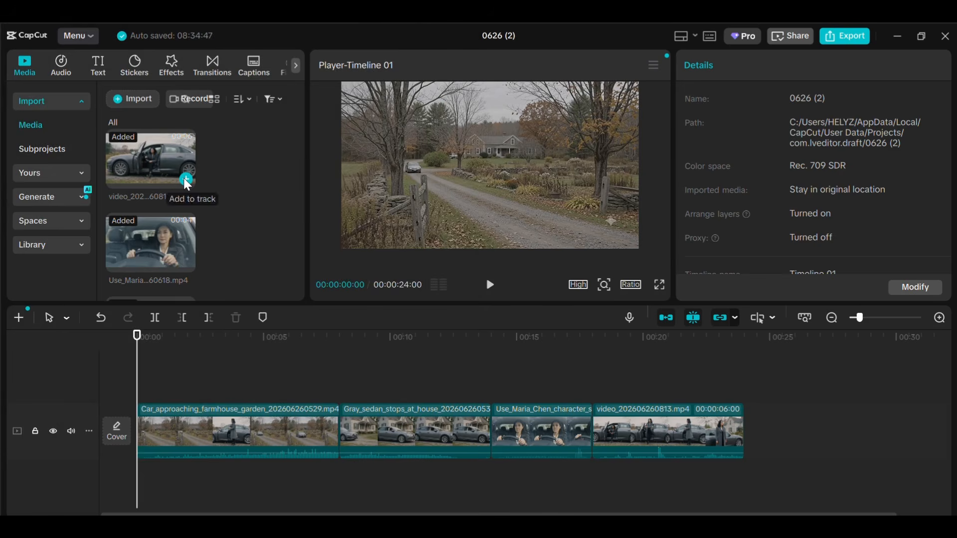
click(186, 181)
key(Delete)
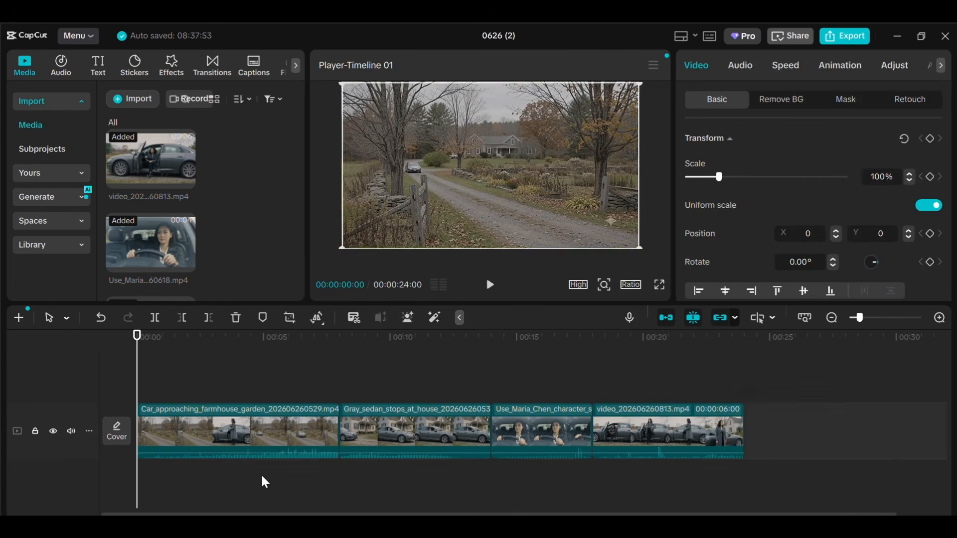
Step: Play the assembled timeline and inspect the cut between the farmhouse approach clip and the sedan stopping clip
key(space)
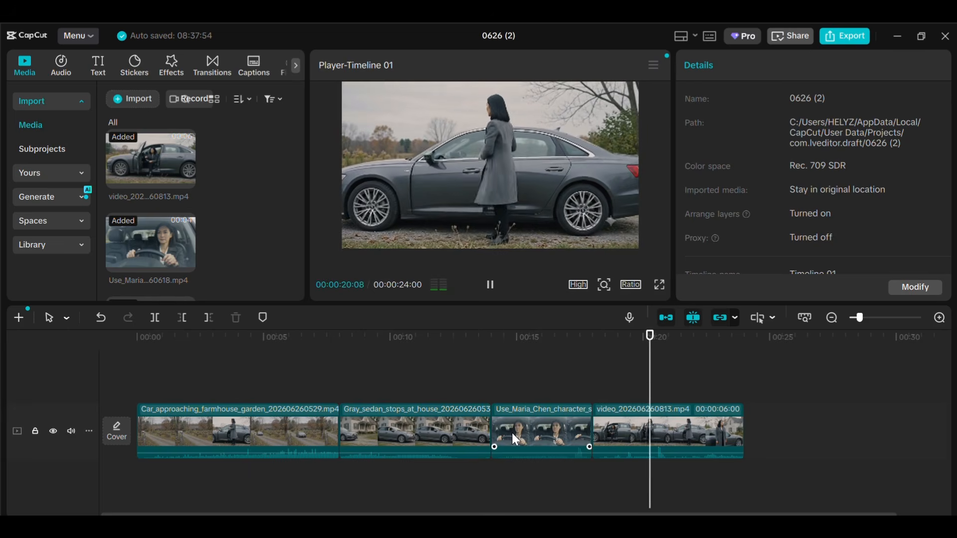
key(space)
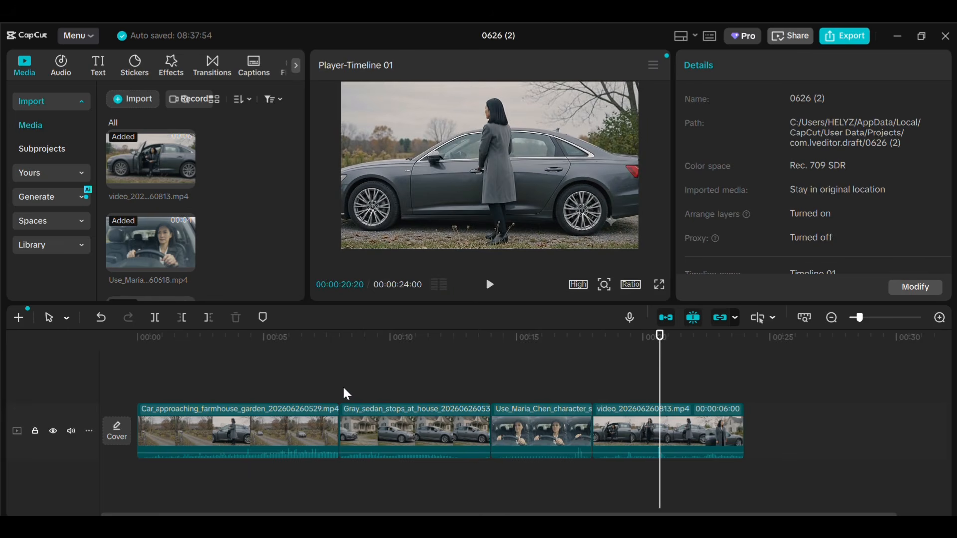
click(332, 395)
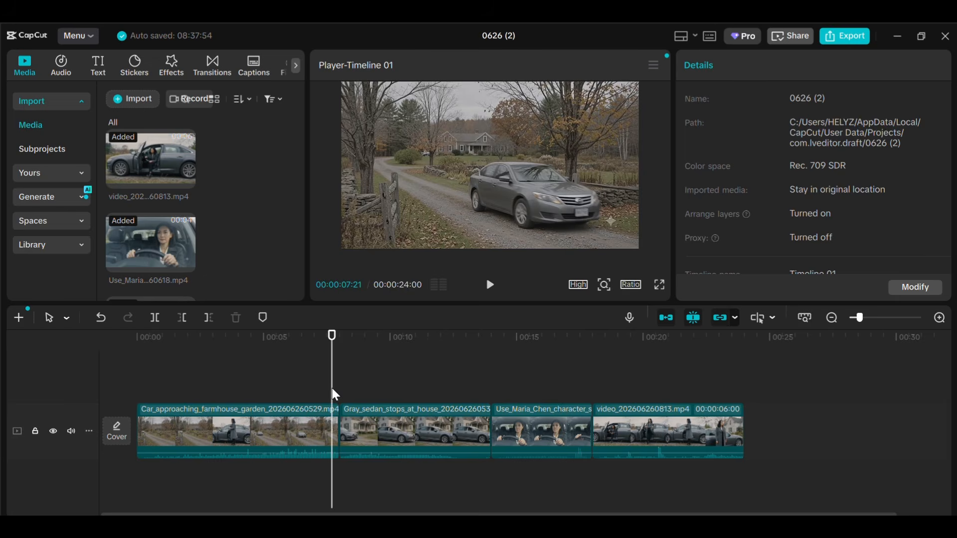
click(339, 403)
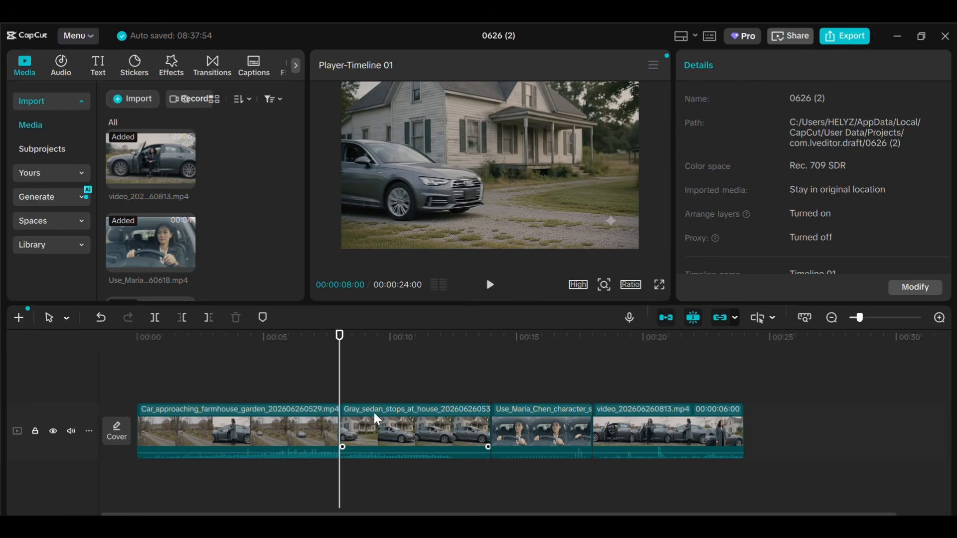
Step: Compare the farmhouse approach clip with the sedan stopping clip, selecting each in turn
click(315, 429)
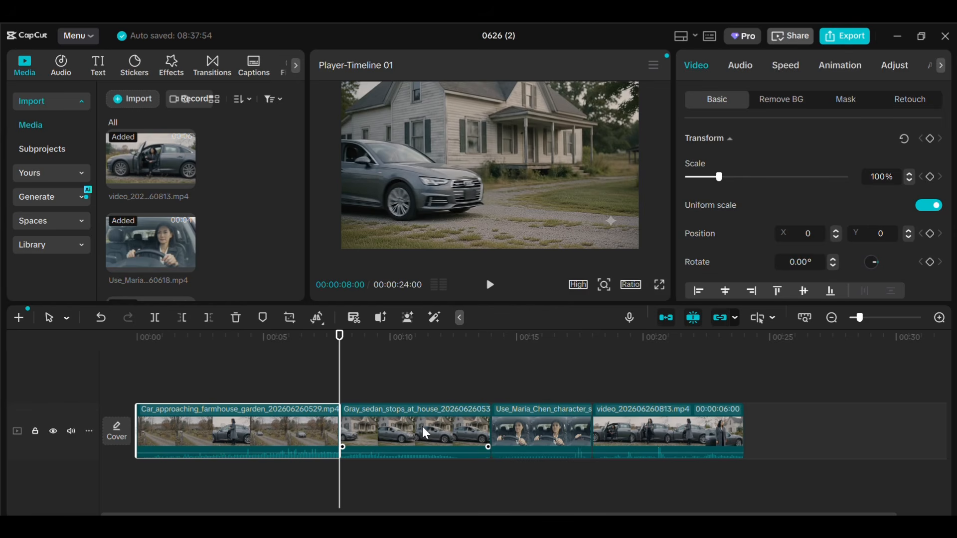
click(390, 435)
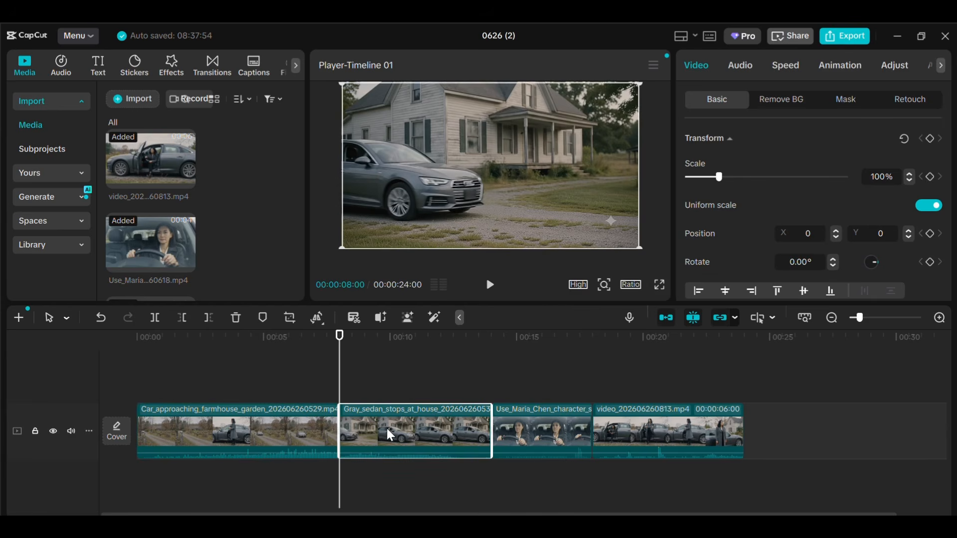
click(290, 419)
click(398, 425)
click(311, 423)
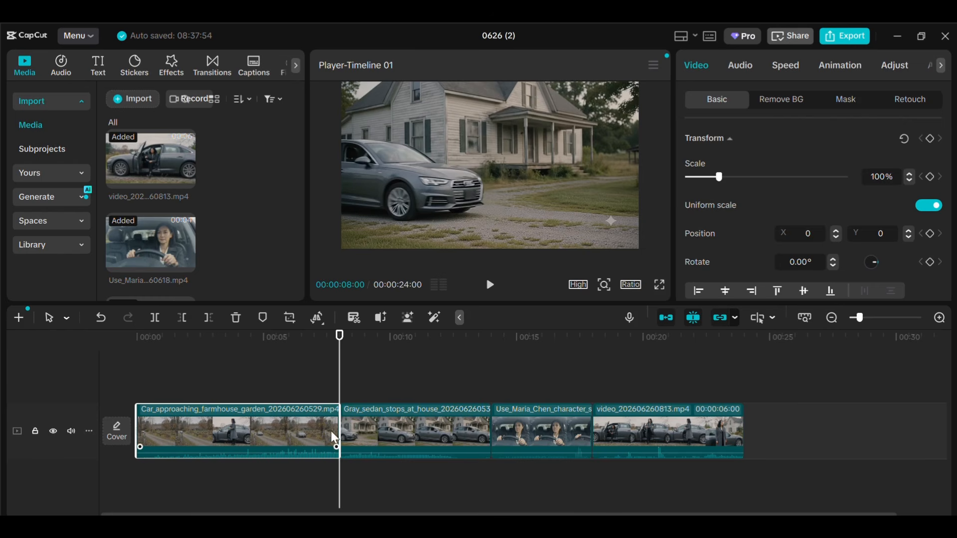
click(370, 430)
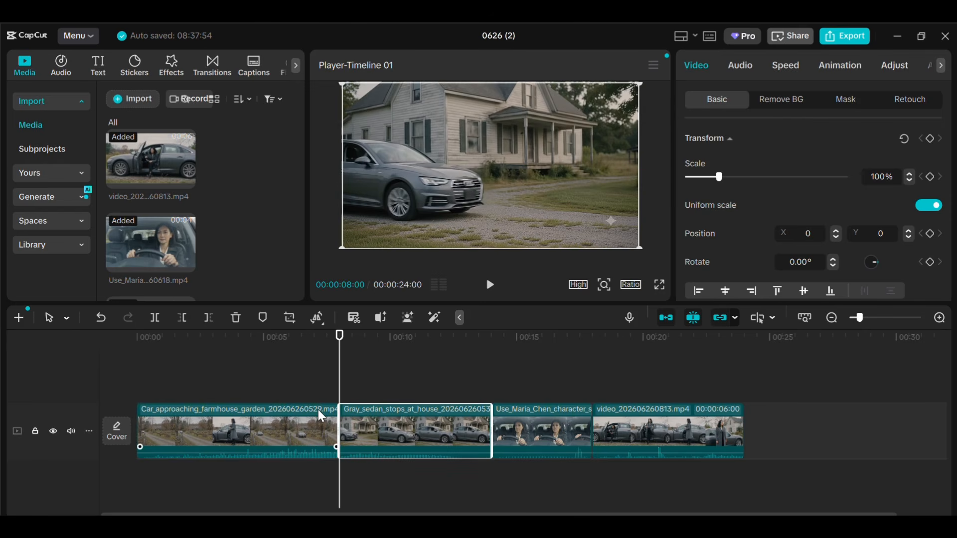
click(323, 424)
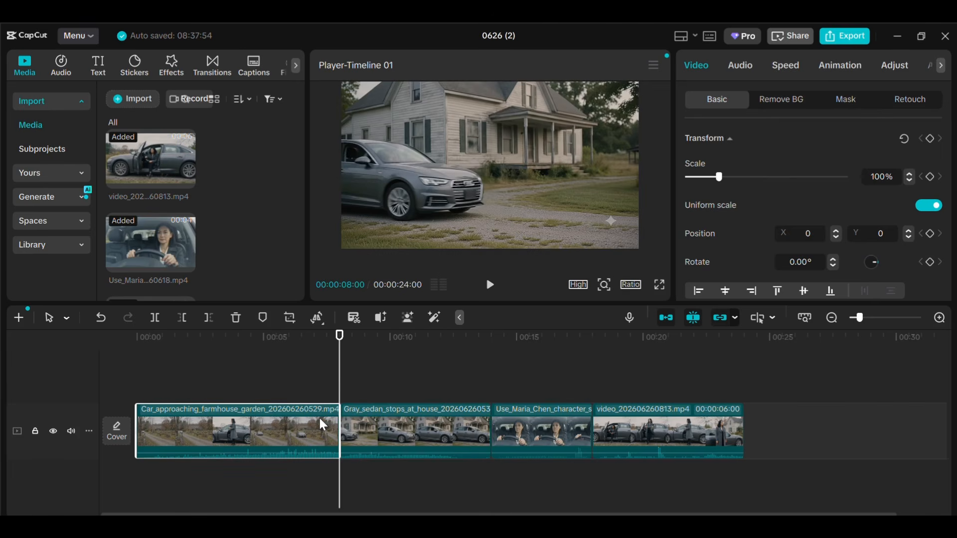
Step: Split the farmhouse approach clip near its end at 00:00:07:10
click(325, 388)
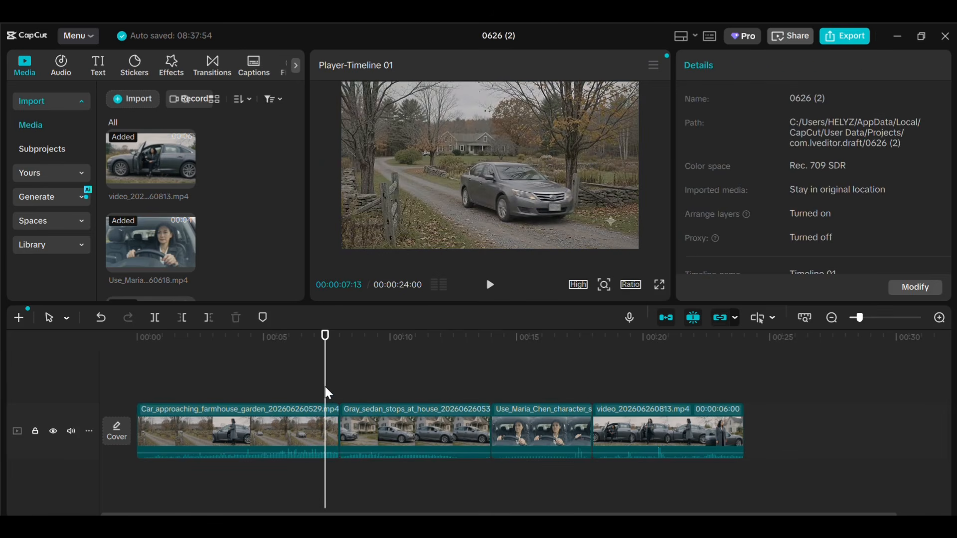
click(324, 399)
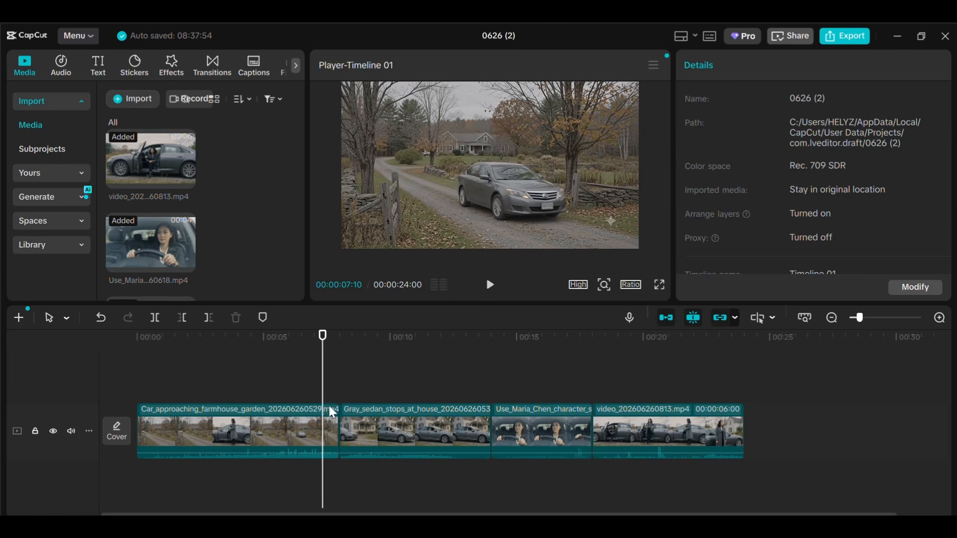
click(330, 424)
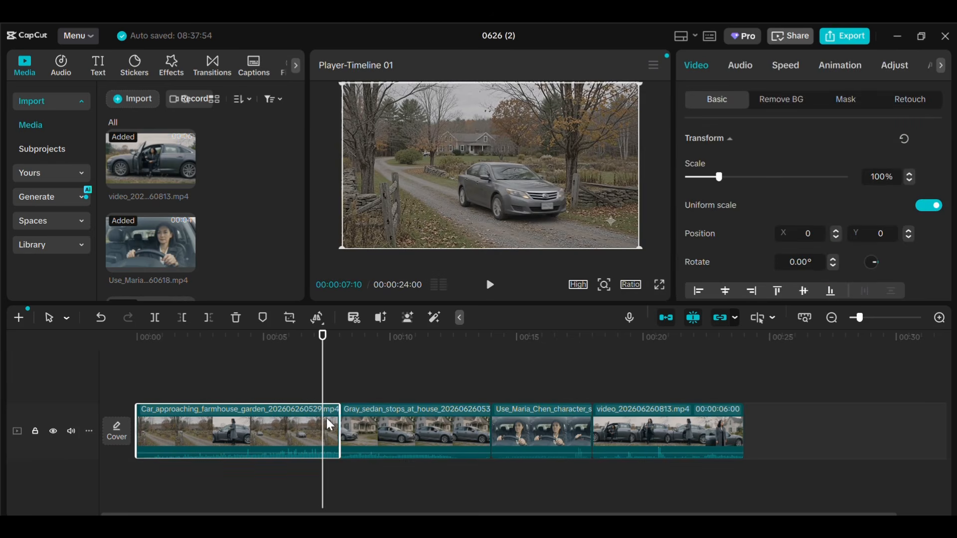
click(156, 323)
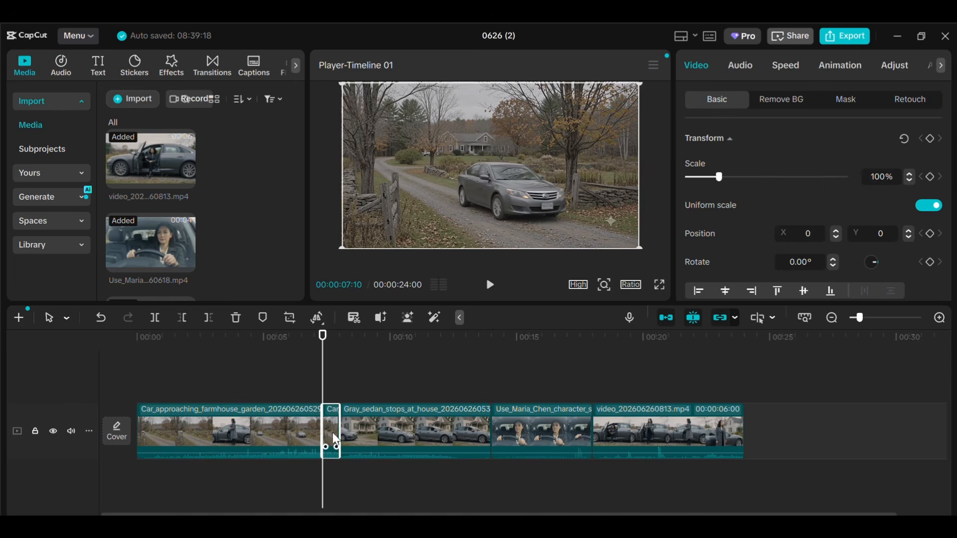
Step: Move the short end piece of the farmhouse approach clip to a track above, starting at the 00:00:07:10 cut
click(270, 424)
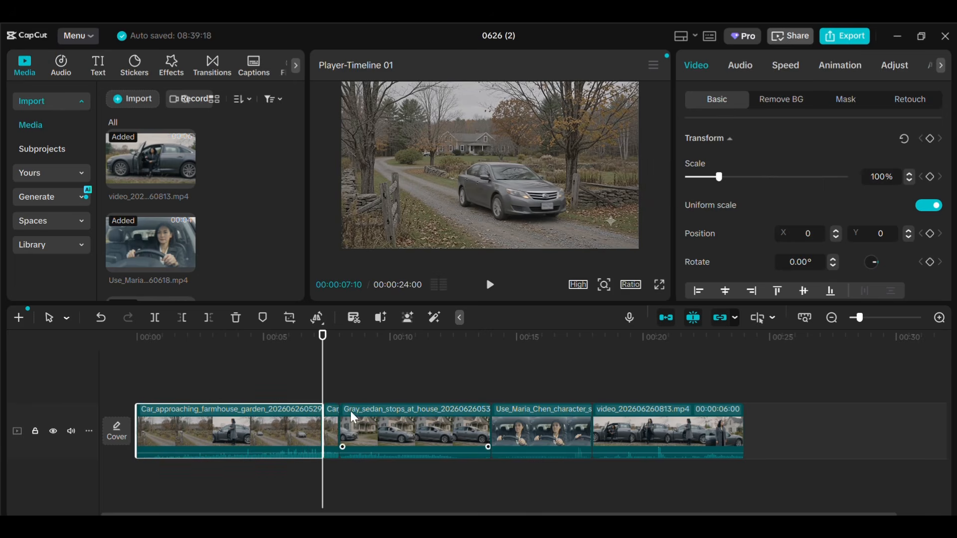
click(332, 425)
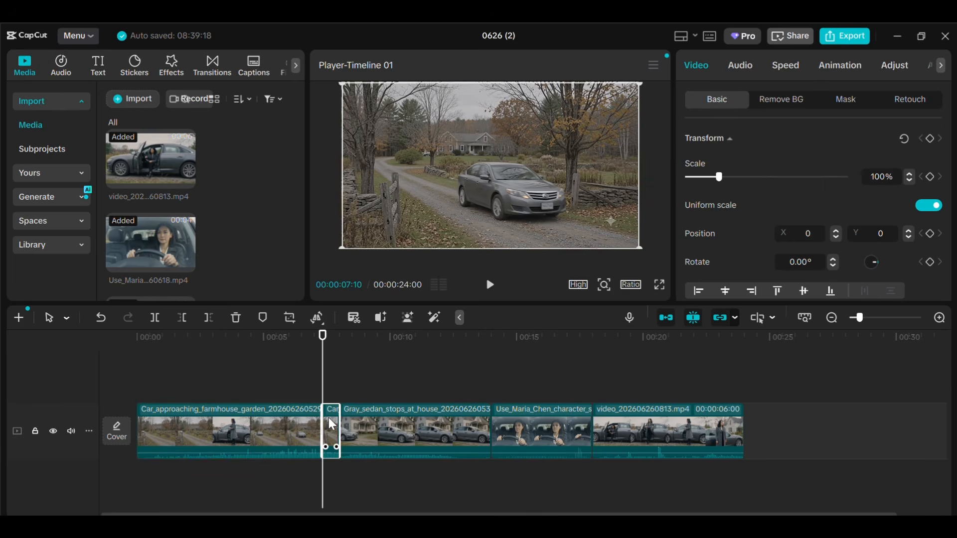
scroll(332, 425, up, 2)
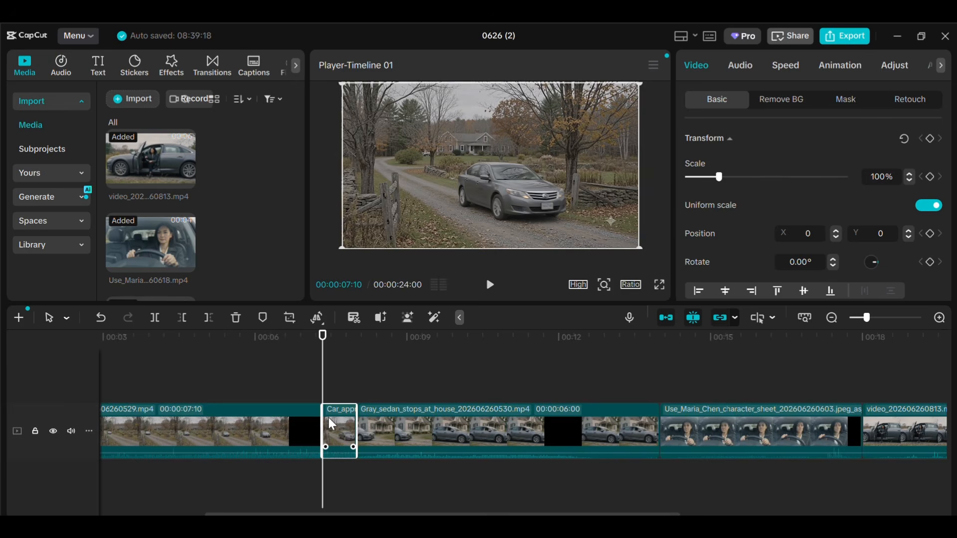
click(267, 427)
click(346, 425)
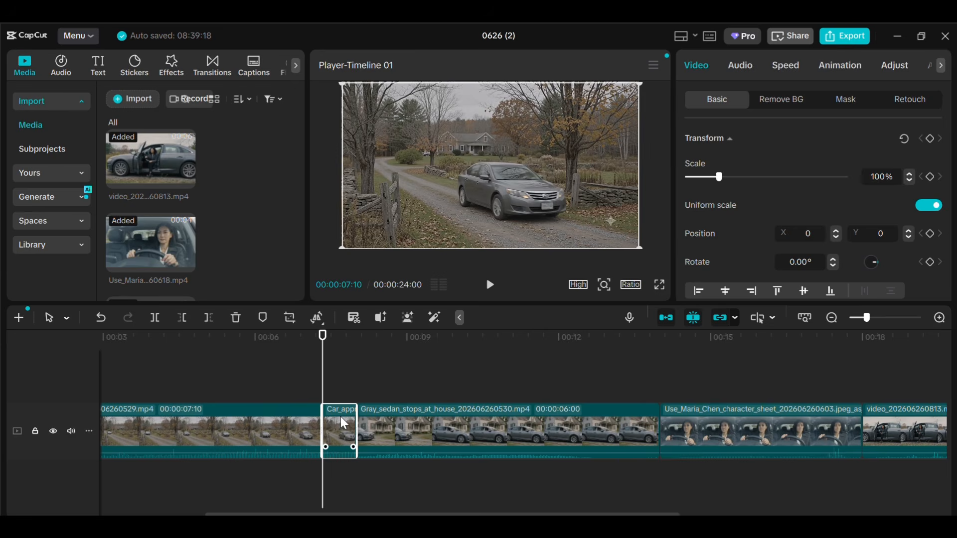
drag(343, 424, 348, 375)
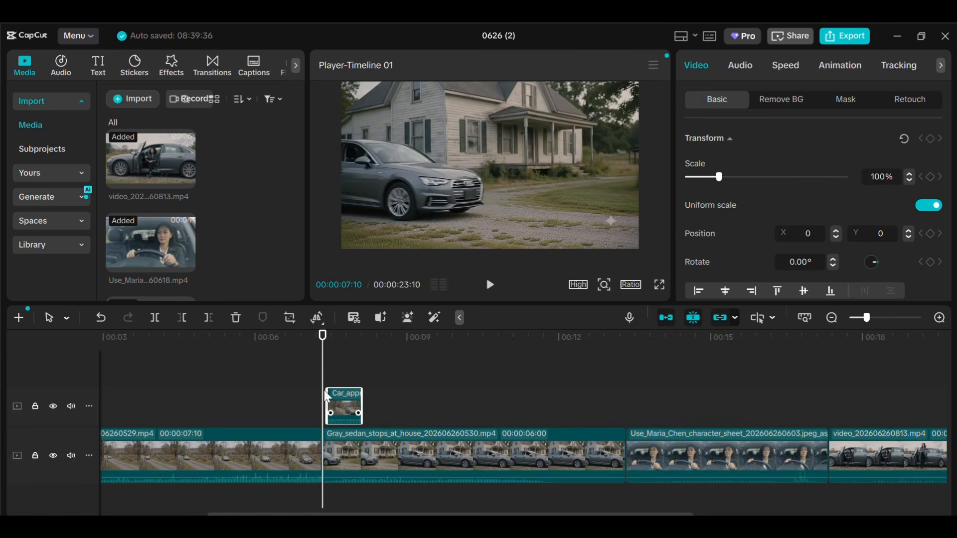
drag(340, 394, 335, 398)
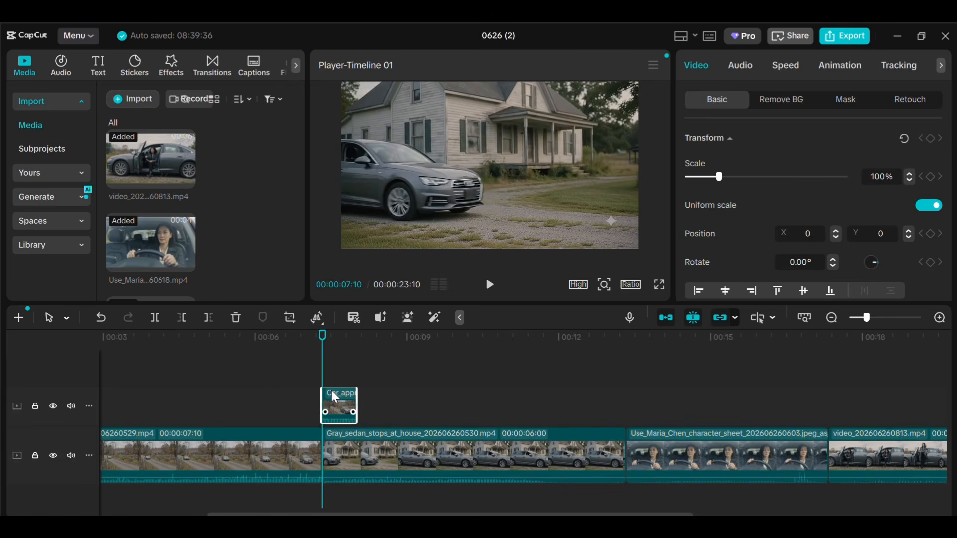
Step: Play the timeline twice across the cut from the farmhouse approach clip into the sedan stopping clip
click(290, 401)
key(space)
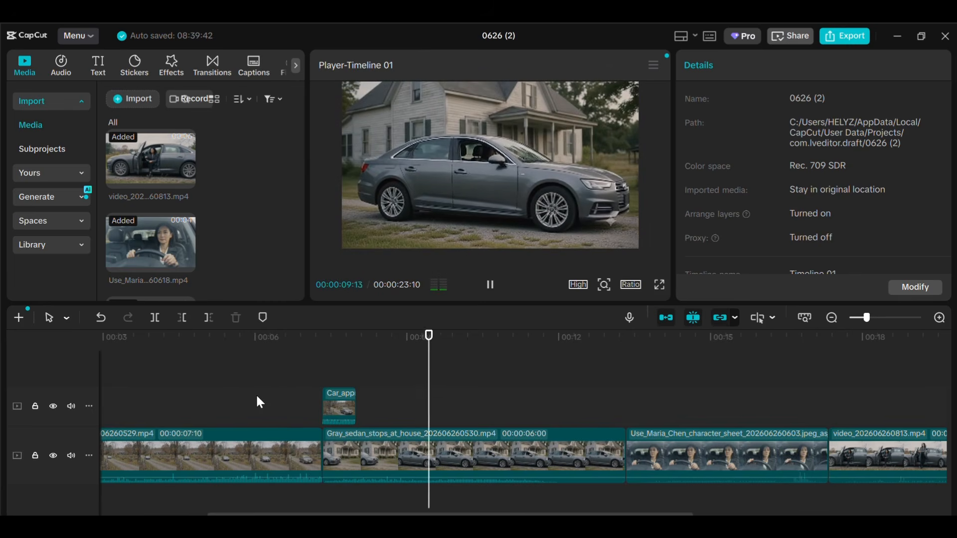
key(space)
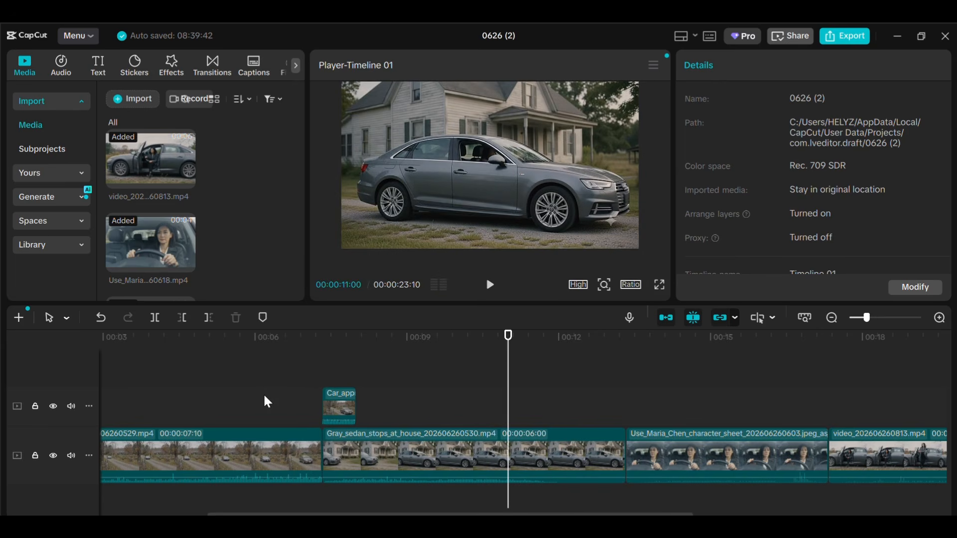
click(263, 403)
key(space)
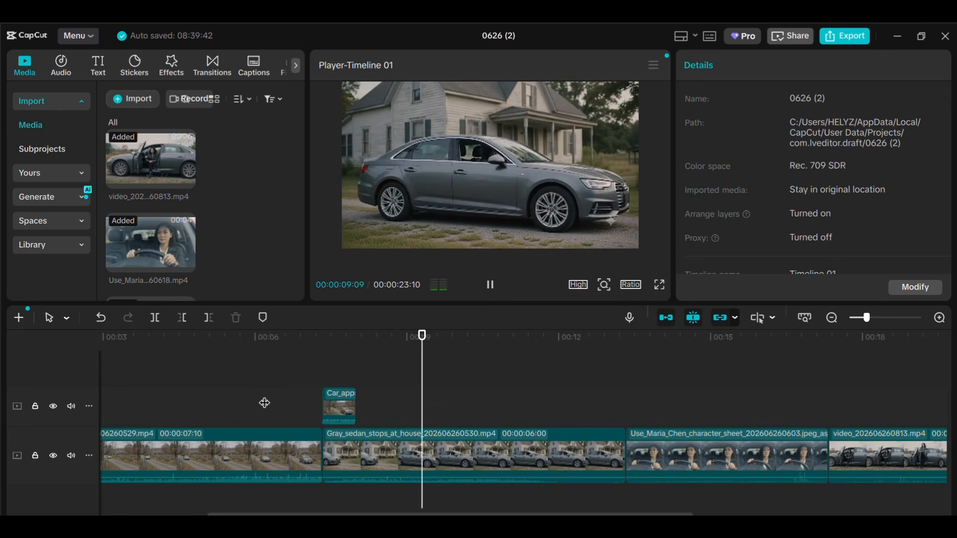
key(space)
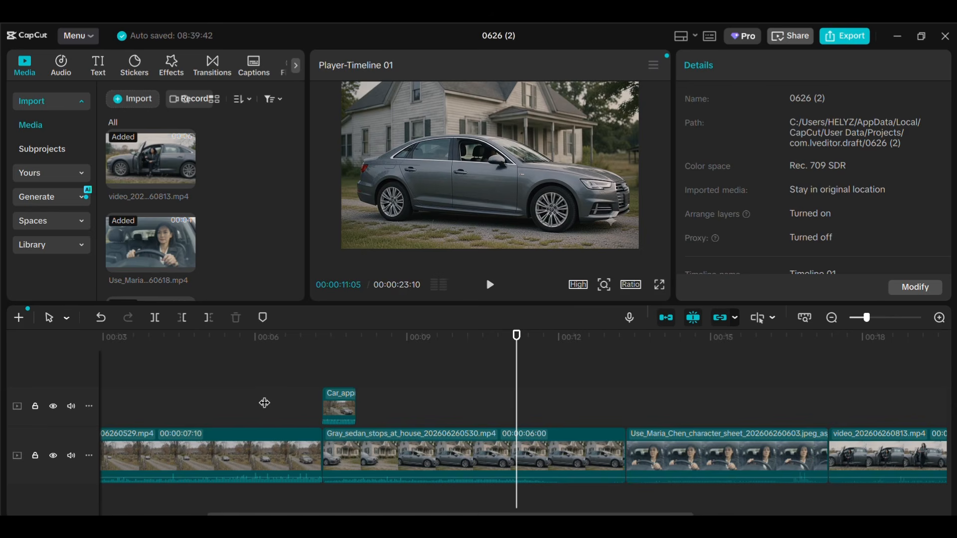
Step: Split the sedan stopping clip at 00:00:12:22 and move its end piece to the upper track
click(584, 407)
click(601, 414)
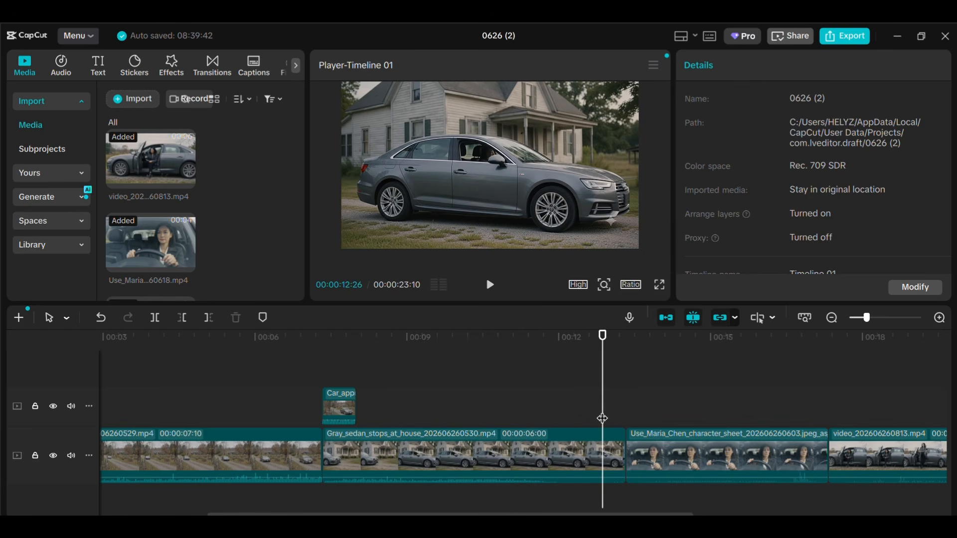
click(596, 419)
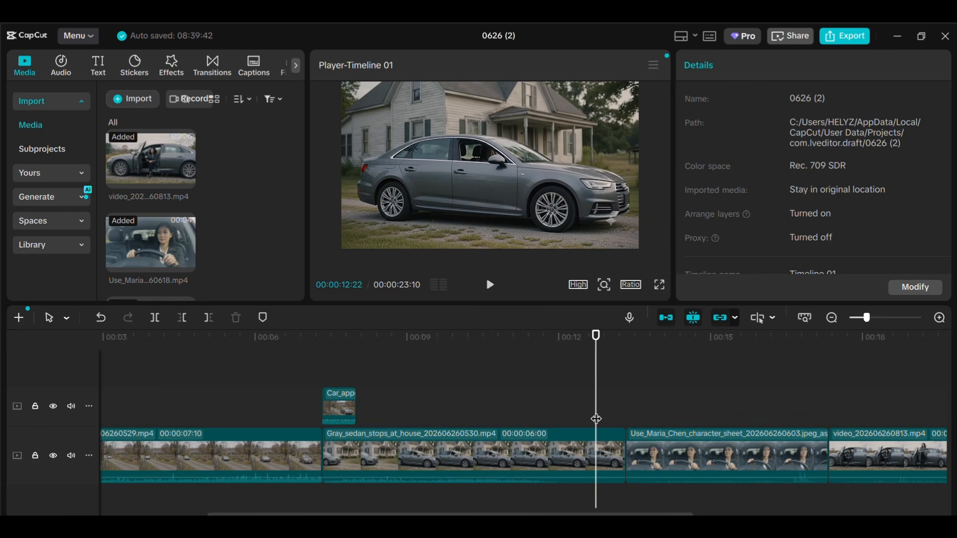
click(603, 443)
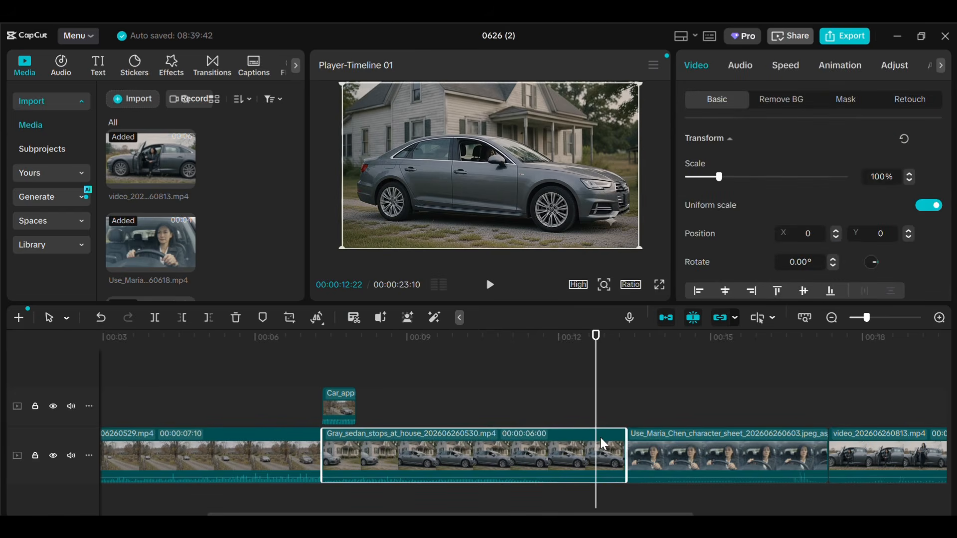
click(155, 317)
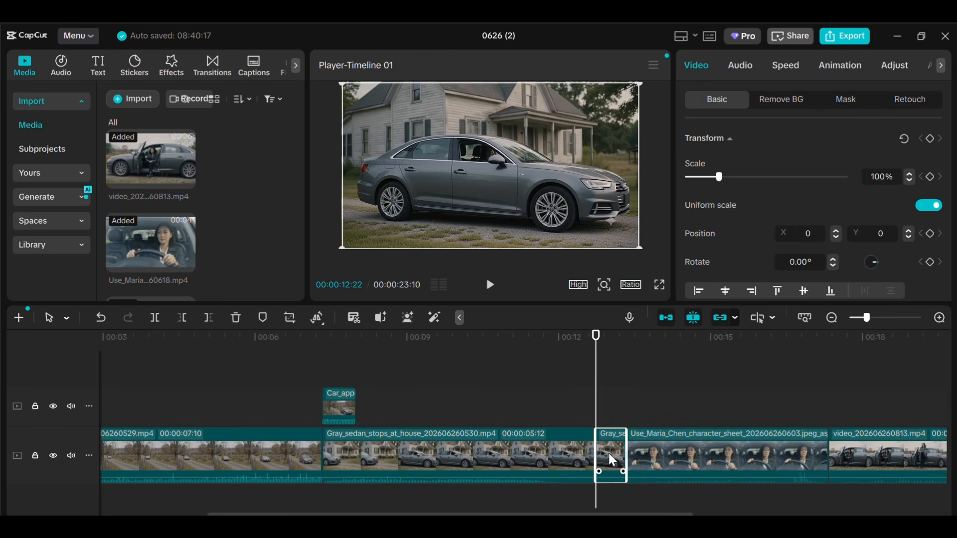
drag(609, 454, 612, 408)
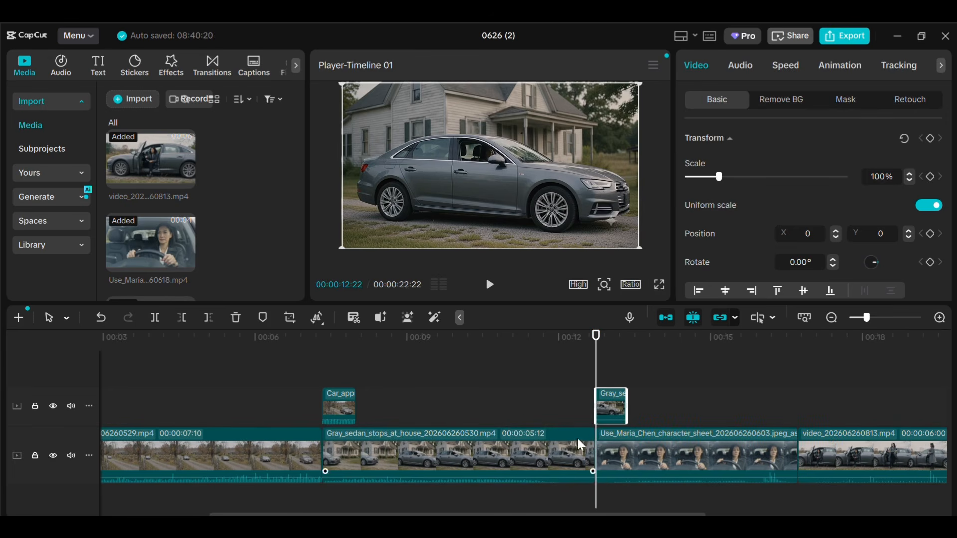
Step: Play the timeline from about 00:00:11:19 across the cut between the sedan stopping clip and the driver interior clip
click(574, 407)
click(540, 406)
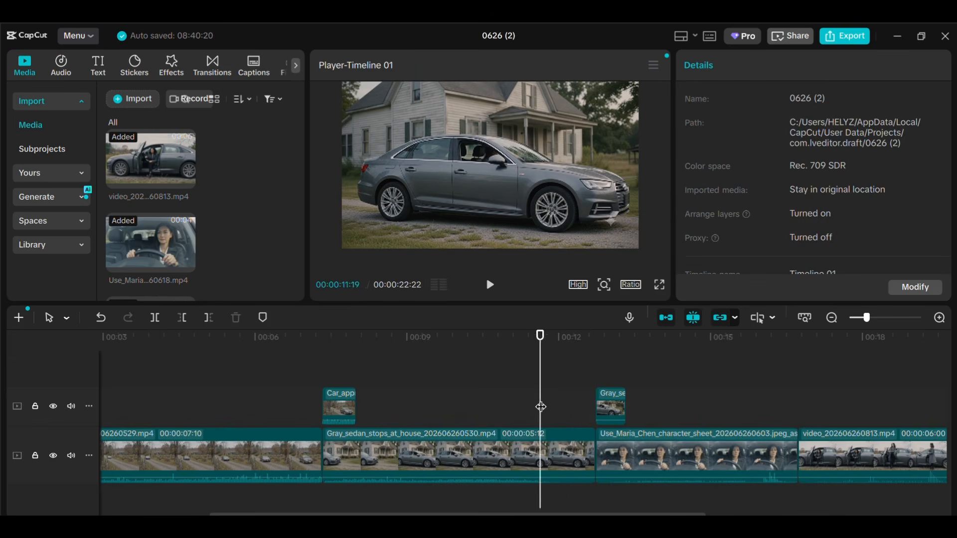
key(space)
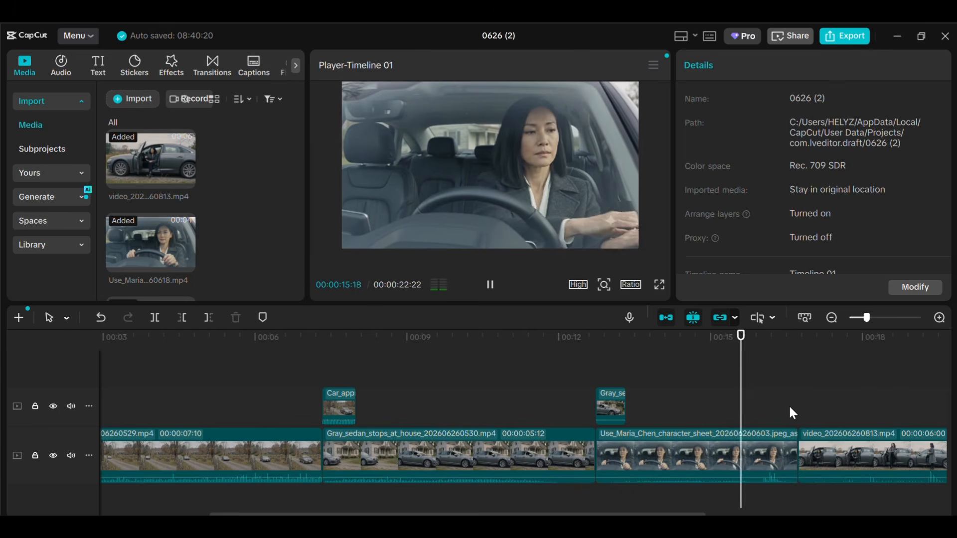
Step: Split the driver interior clip at 00:00:16:09 and move its end piece to the upper track
click(775, 417)
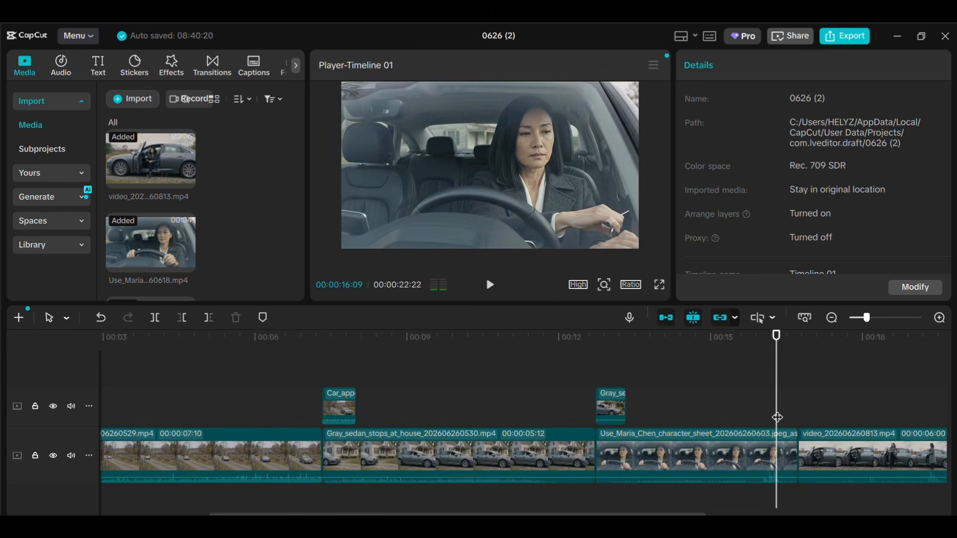
click(786, 456)
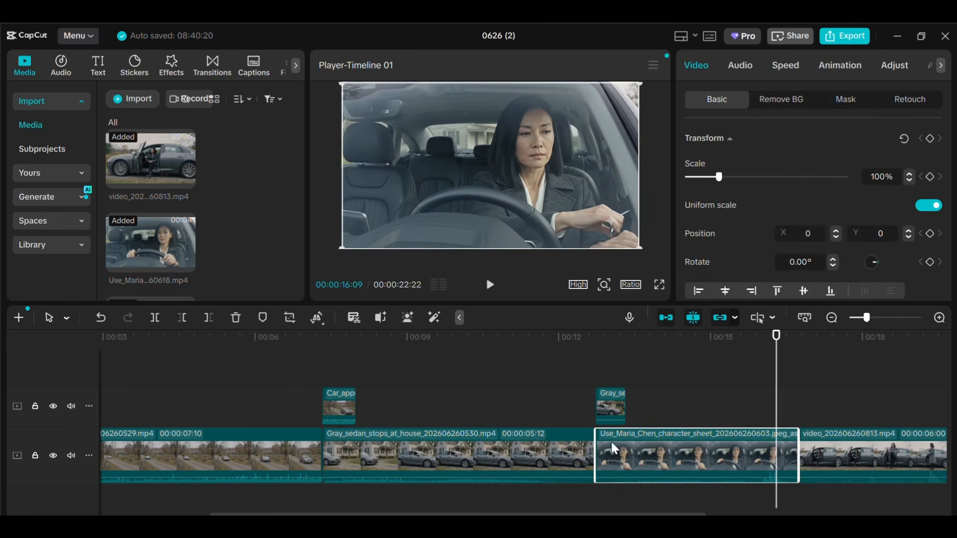
click(155, 317)
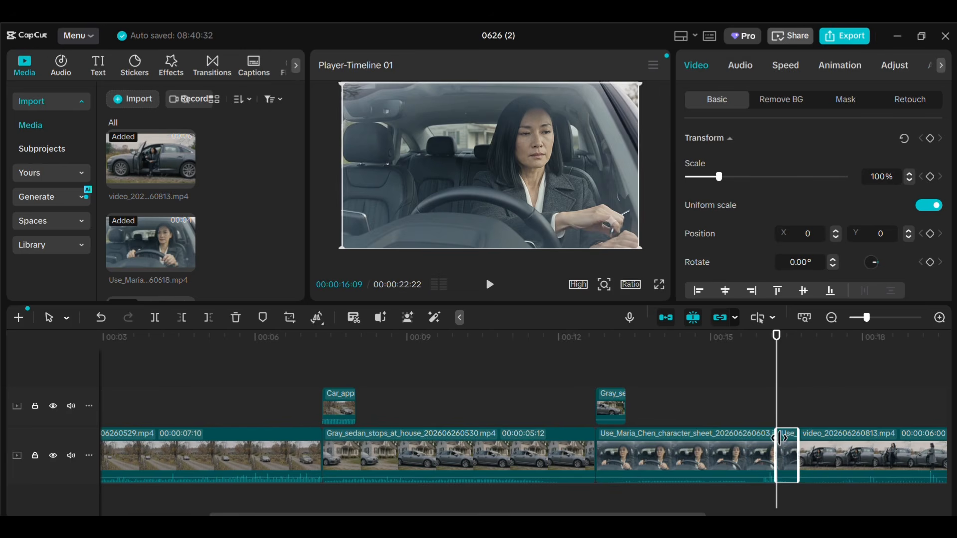
drag(789, 447, 788, 408)
Step: Play the timeline from the end of the driver interior clip through the shot of the woman beside the car
click(749, 396)
key(space)
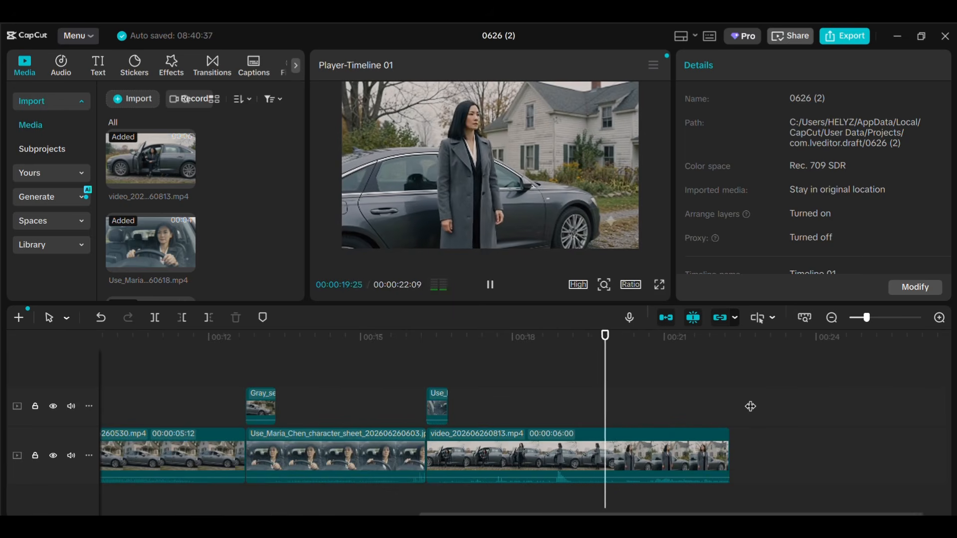
key(space)
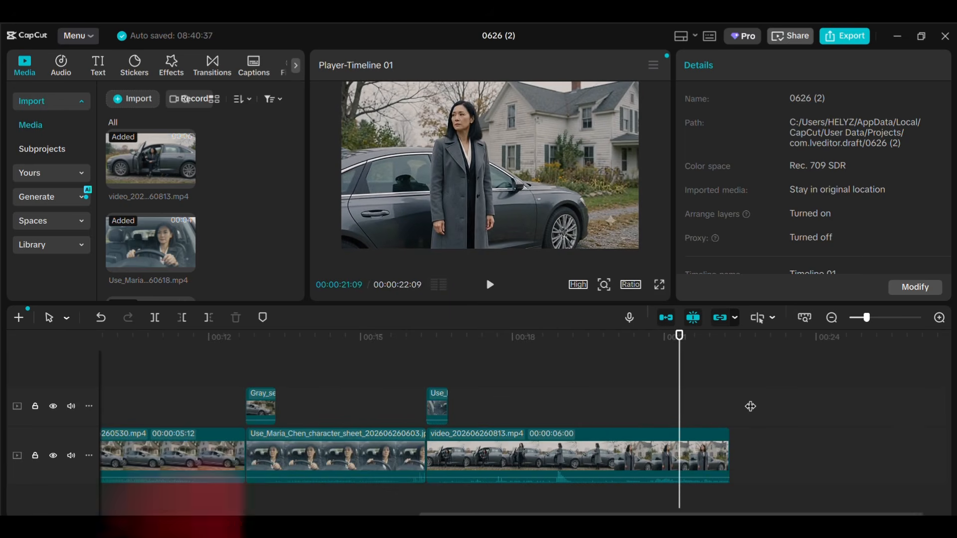